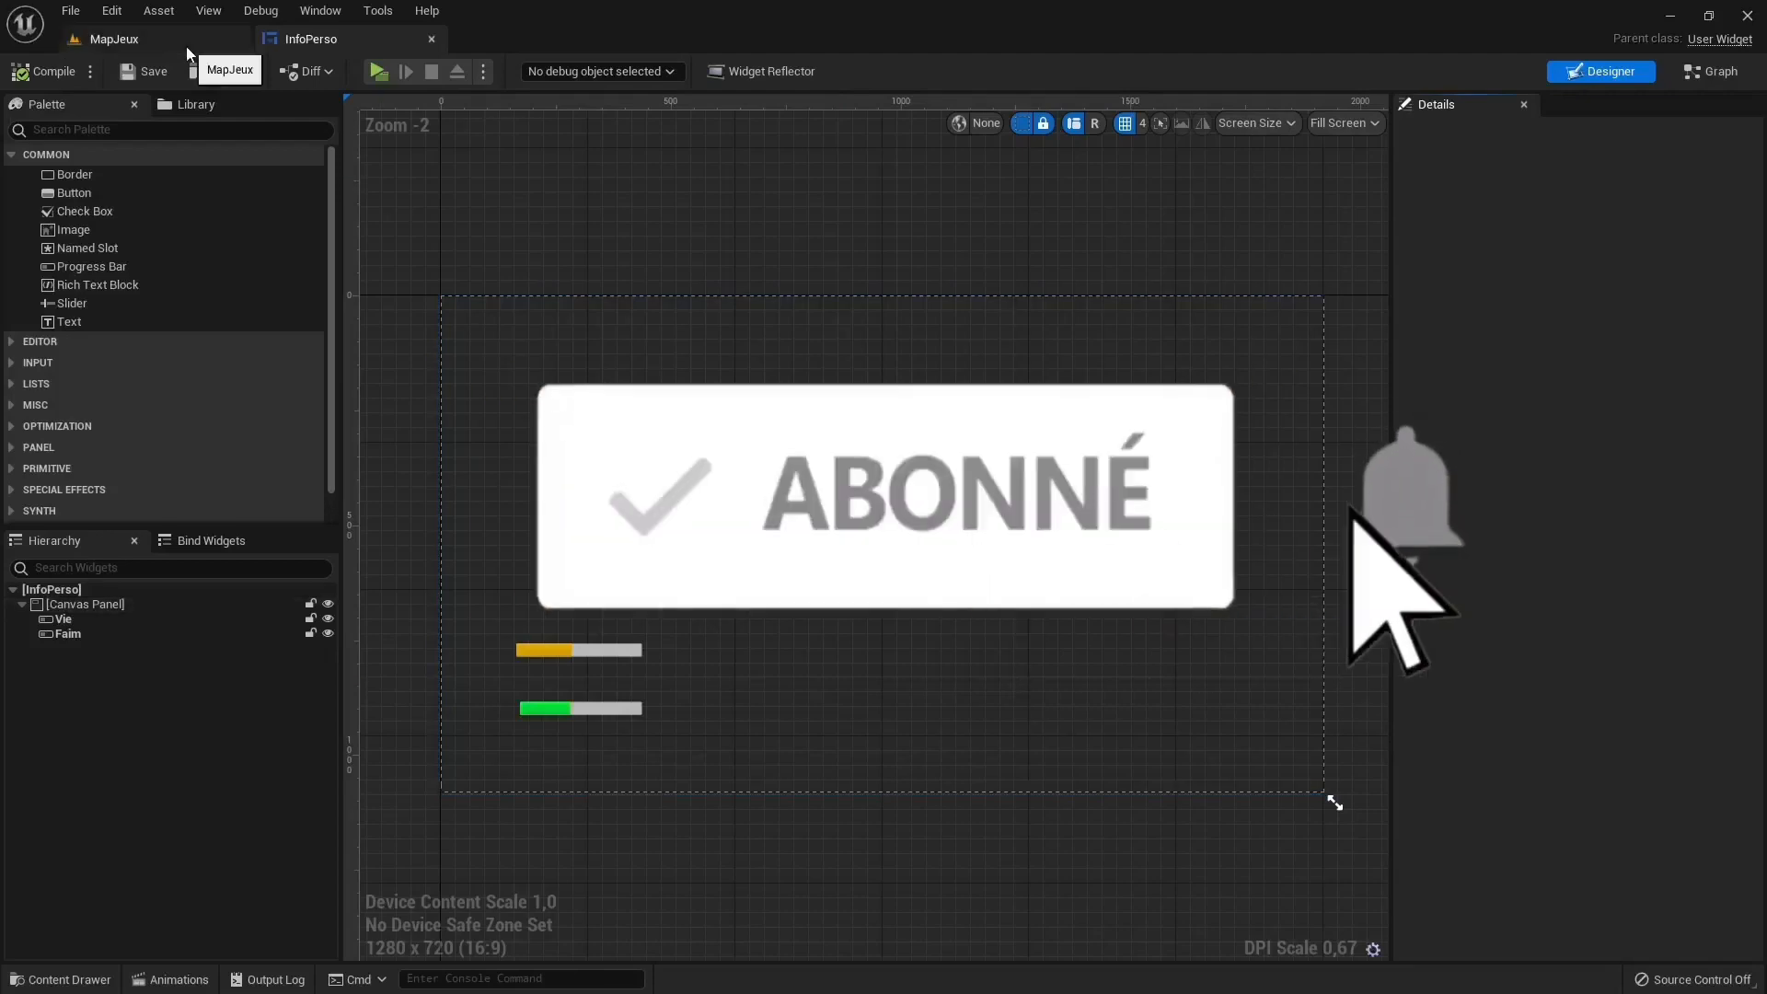
# Switch to the MapJeux level, frame the village from farther away and select the DirectionalLight
pyautogui.click(186, 46)
pyautogui.moveTo(487, 577); pyautogui.dragTo(487, 483, button='right')
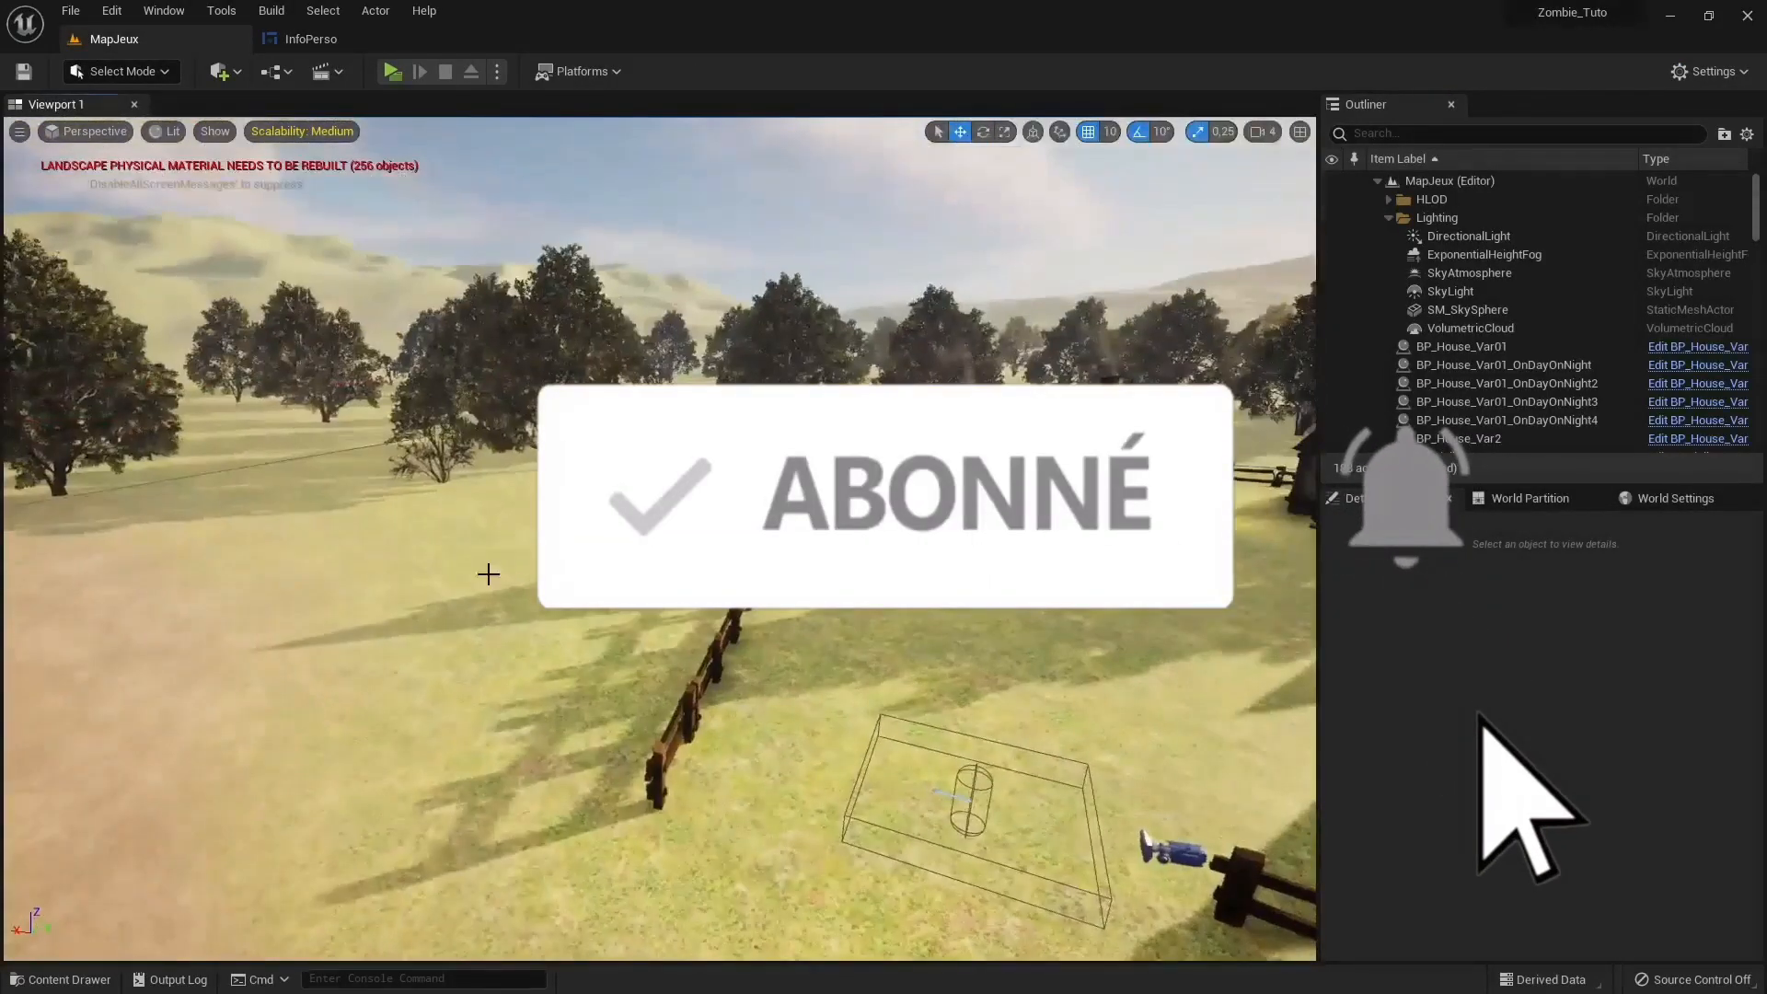
pyautogui.scroll(-3, 488, 575)
pyautogui.scroll(-10, 489, 573)
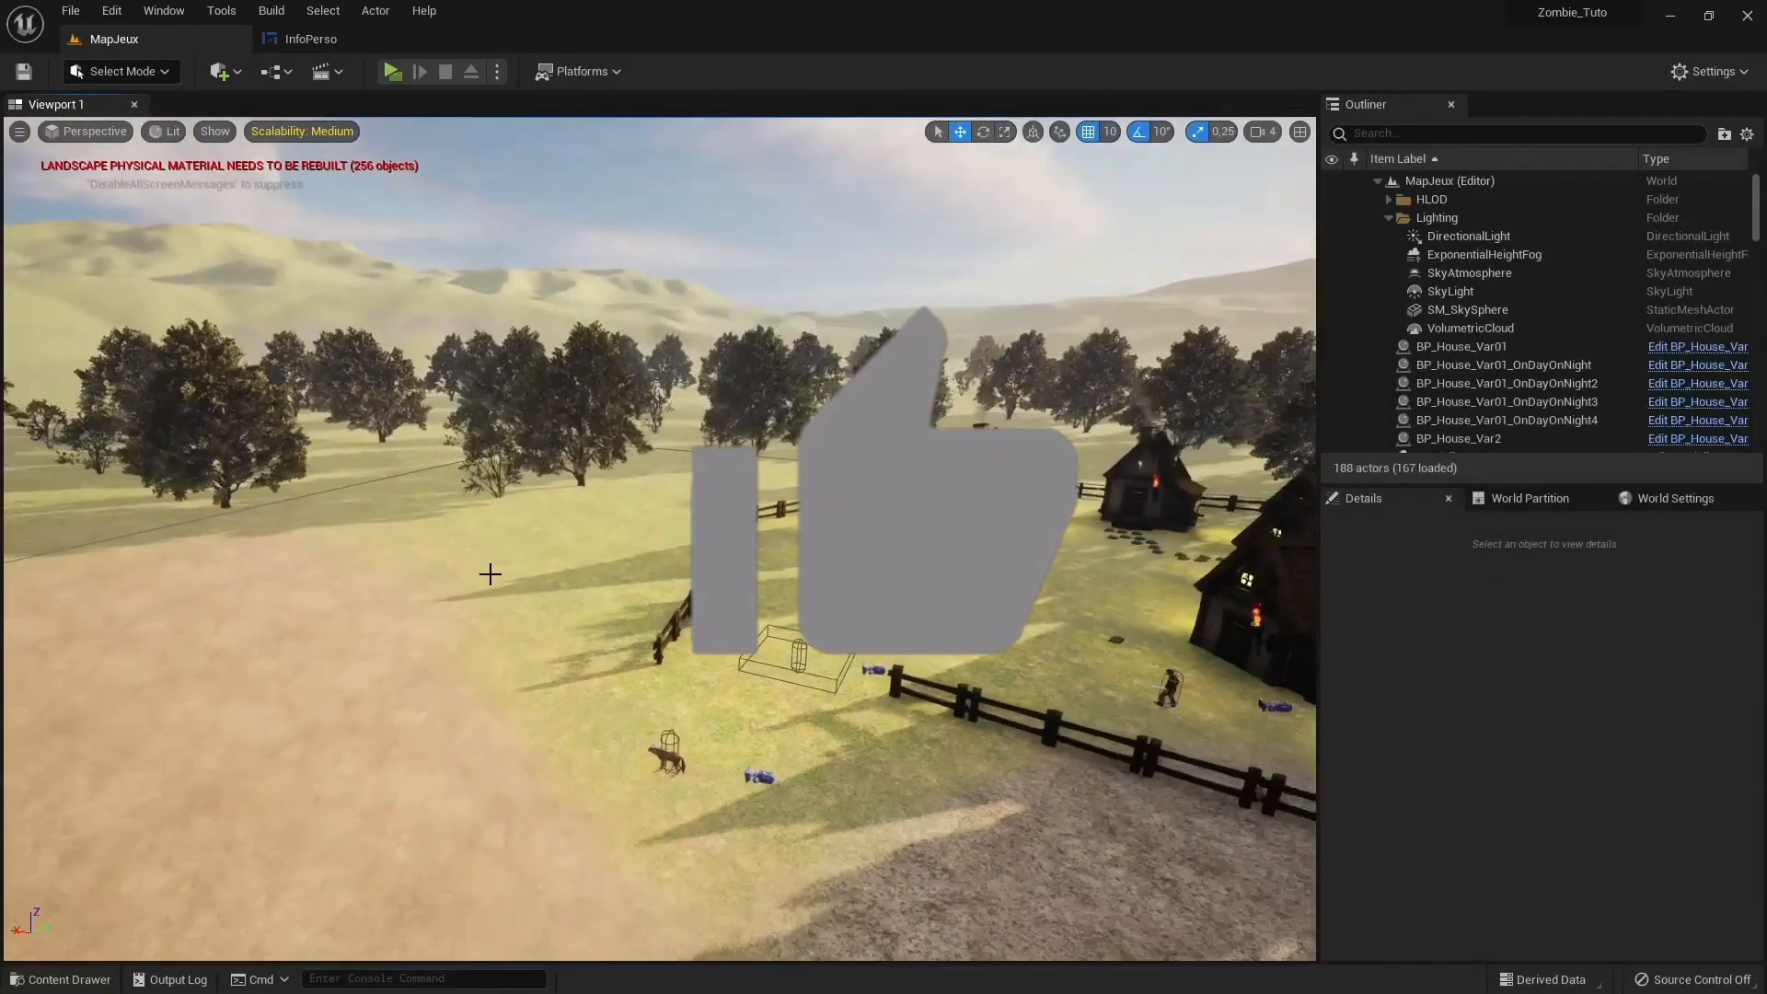
pyautogui.scroll(-5, 493, 571)
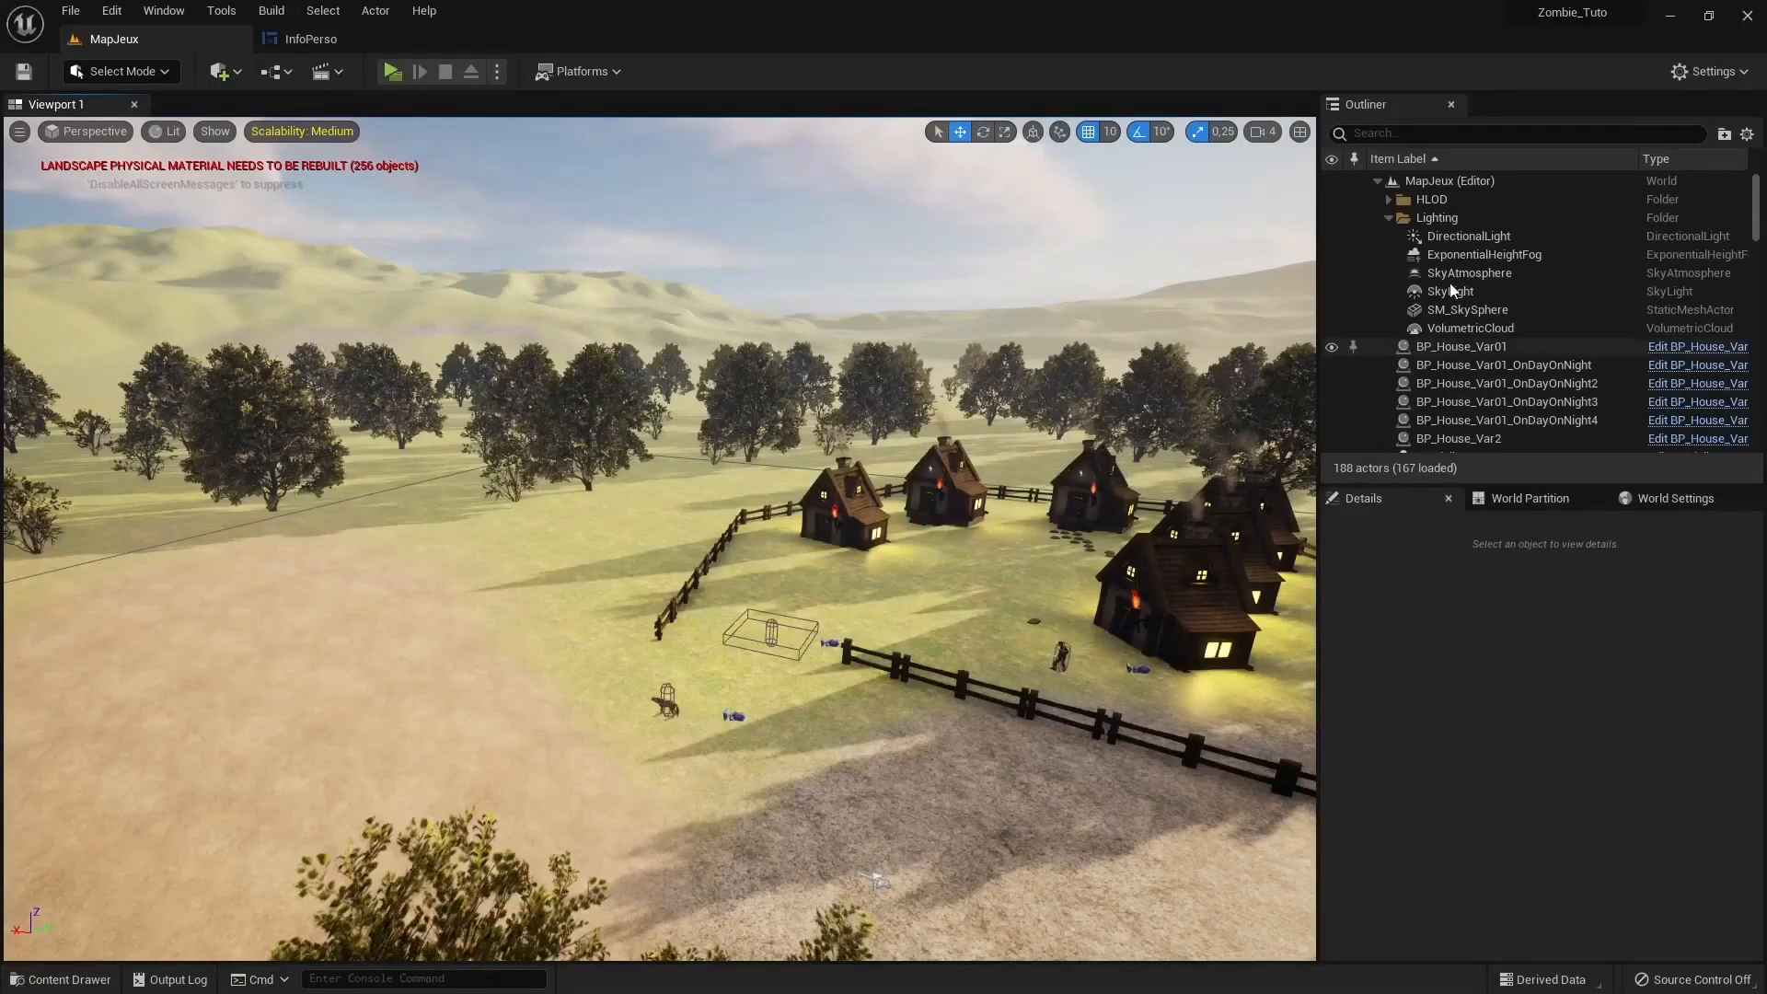
pyautogui.click(1439, 237)
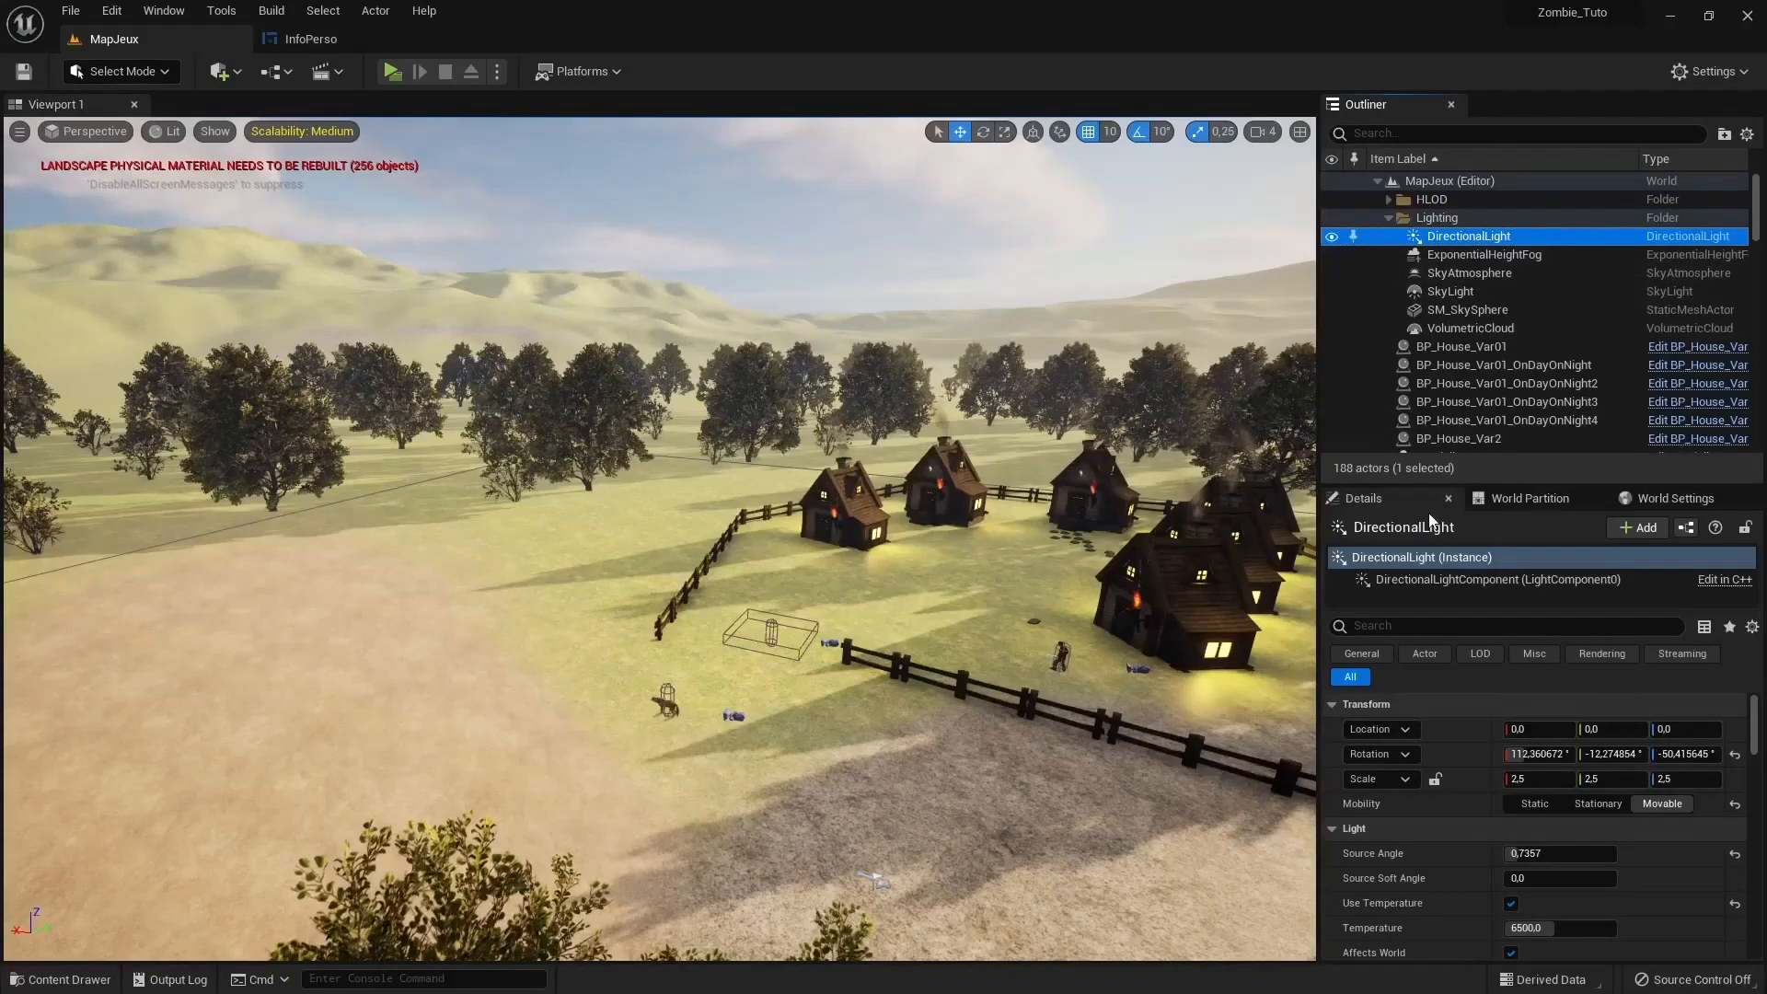
# Reset the DirectionalLight's Source Angle to its default of 0,5357 after trying a larger angle
pyautogui.scroll(-4, 1465, 799)
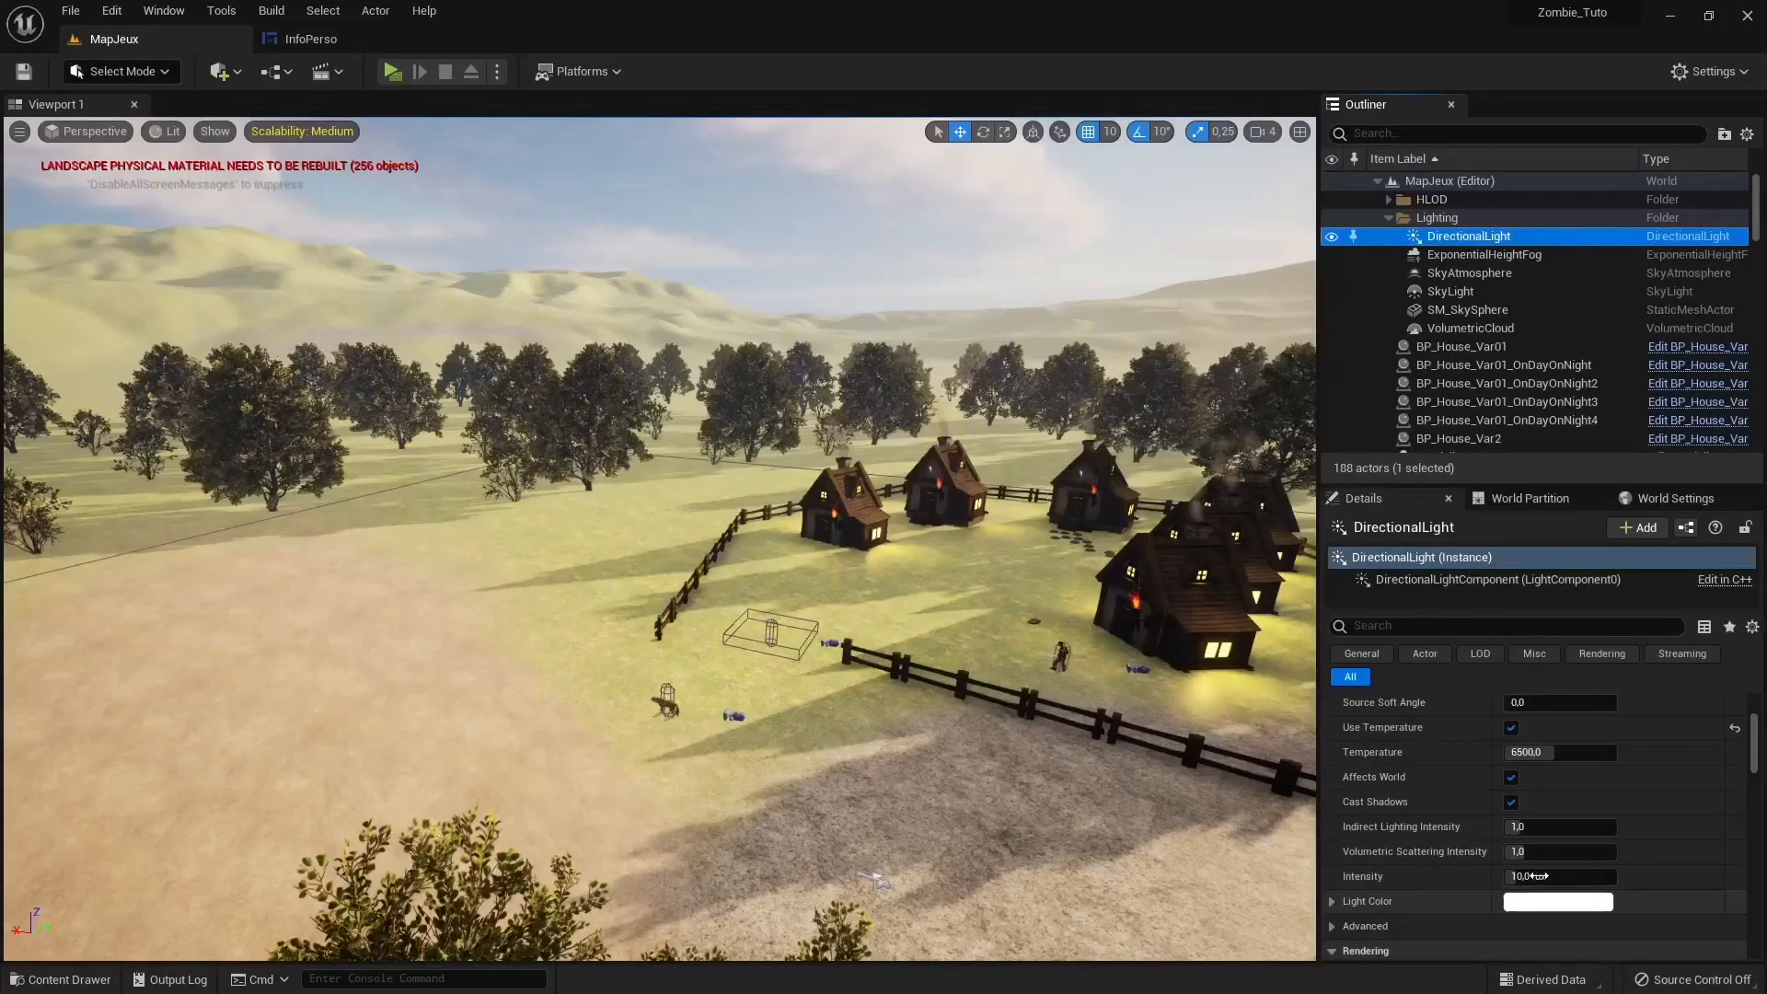
pyautogui.scroll(1, 1539, 830)
pyautogui.scroll(1, 1539, 830)
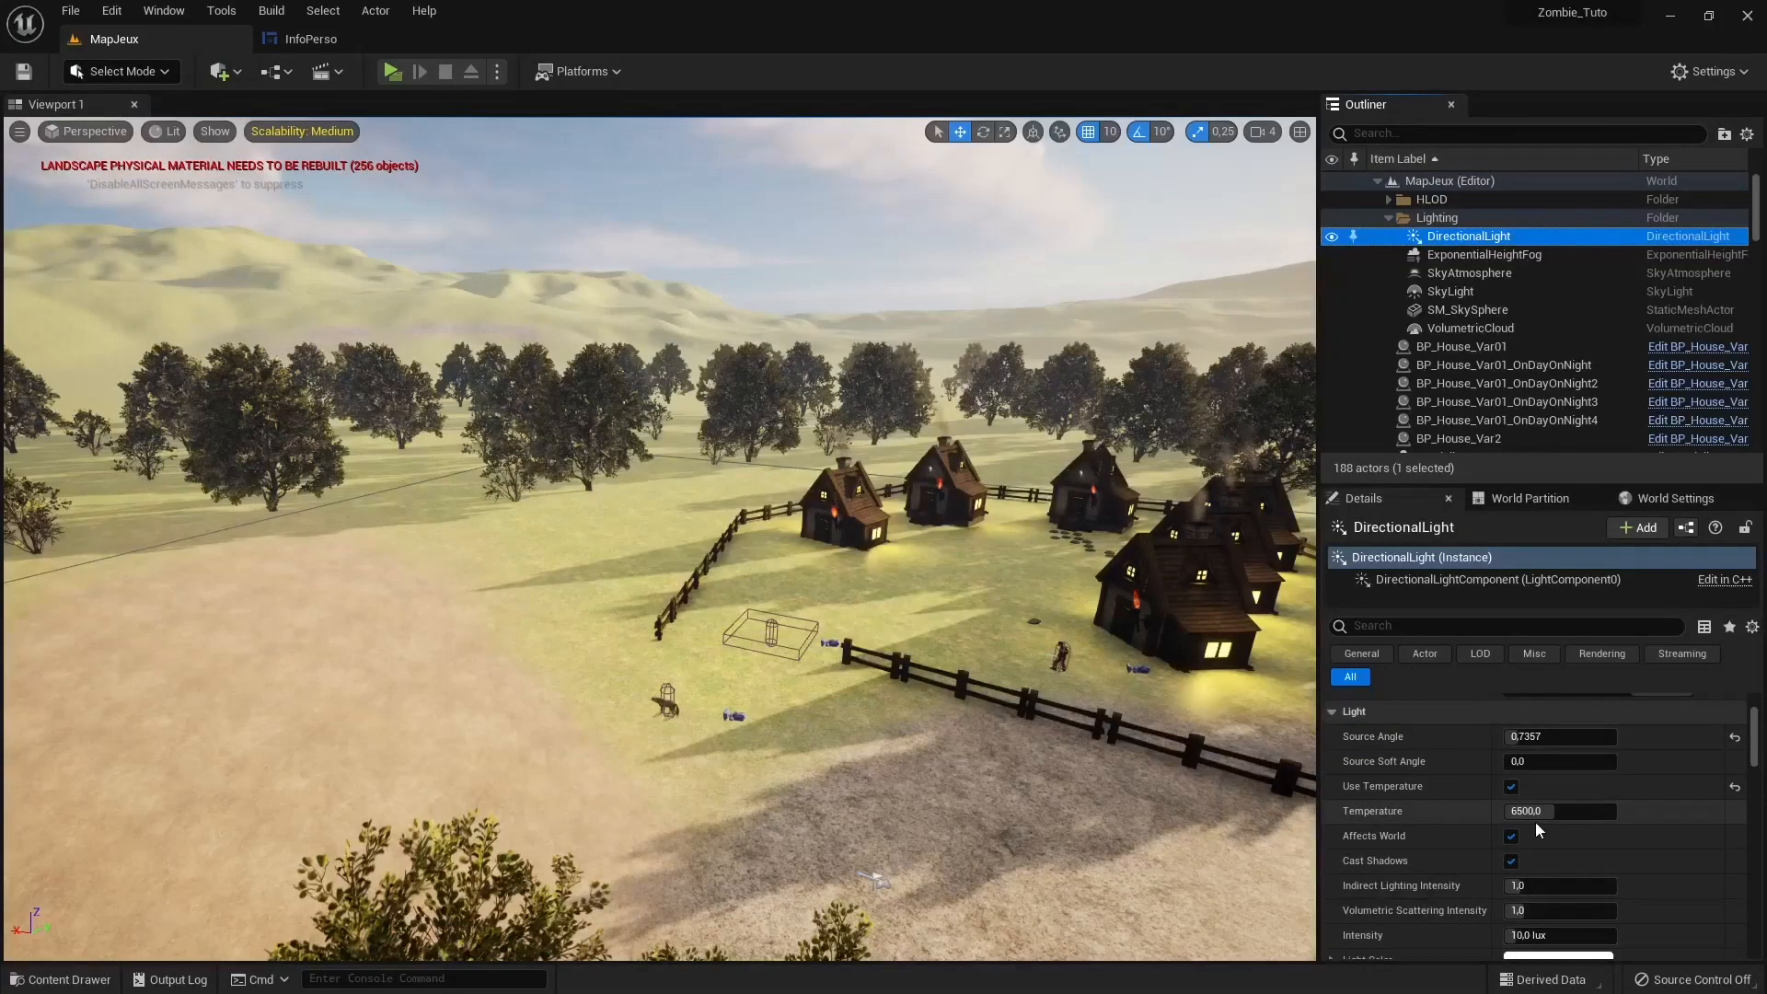
pyautogui.moveTo(1538, 740); pyautogui.dragTo(1561, 740)
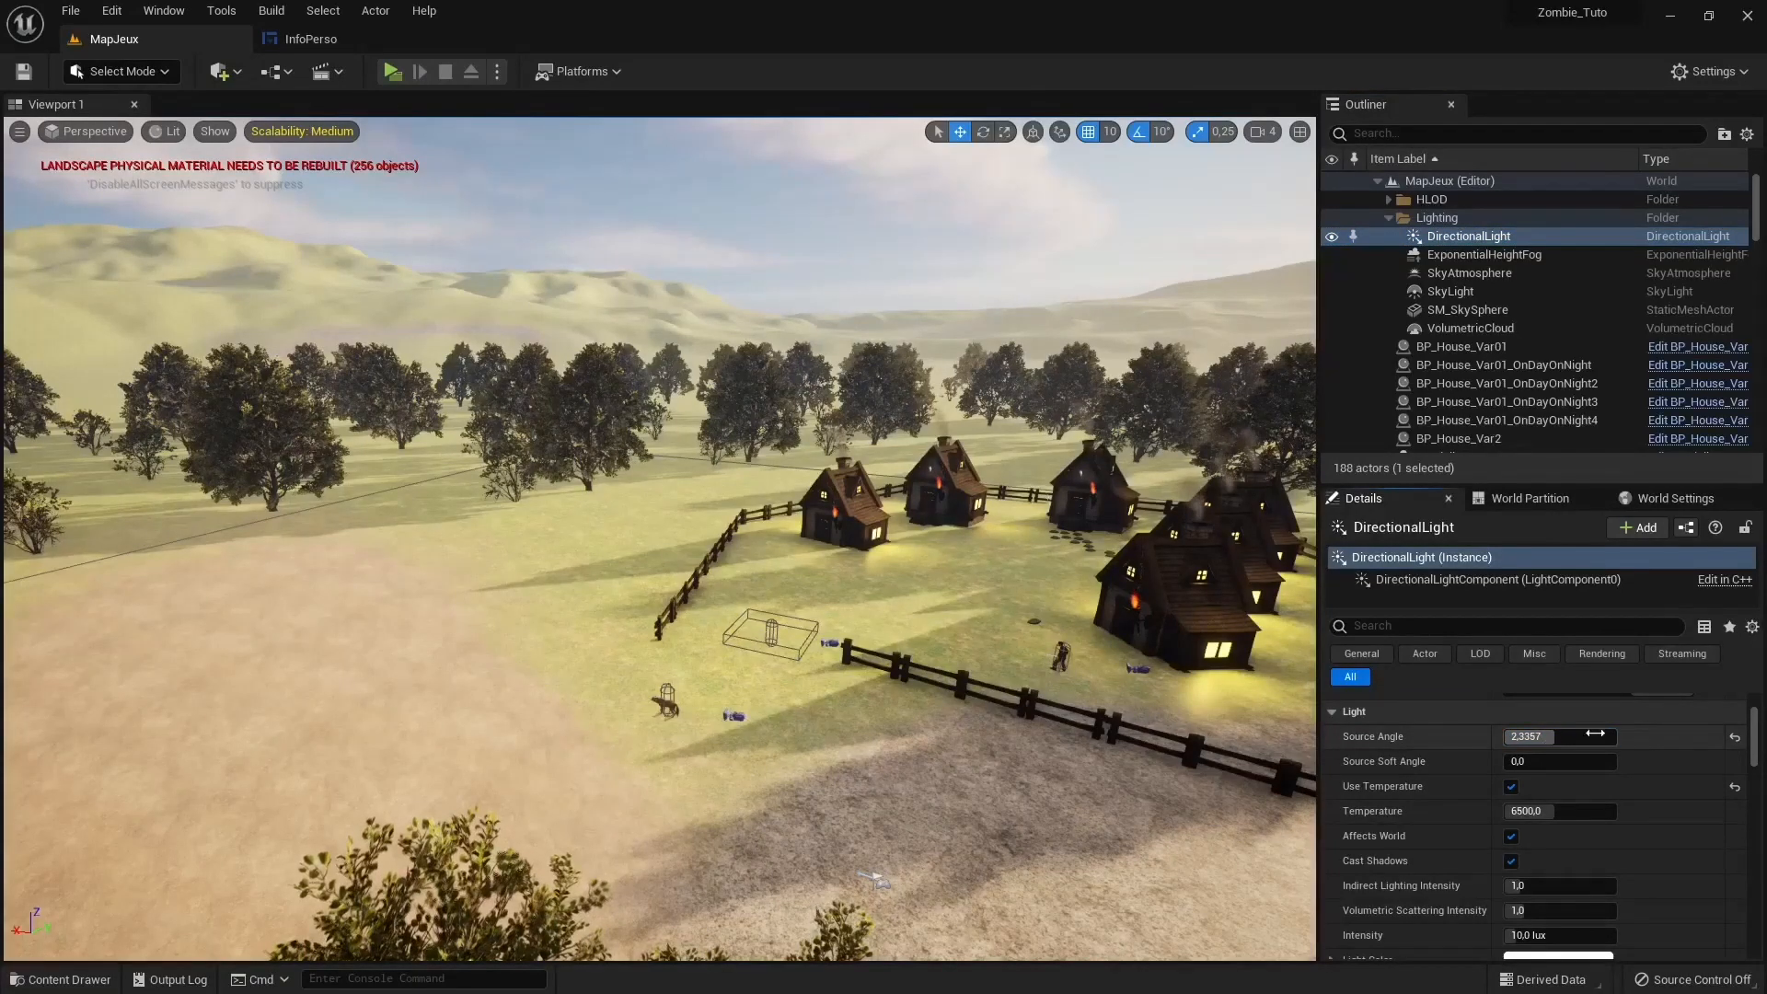
pyautogui.click(1735, 737)
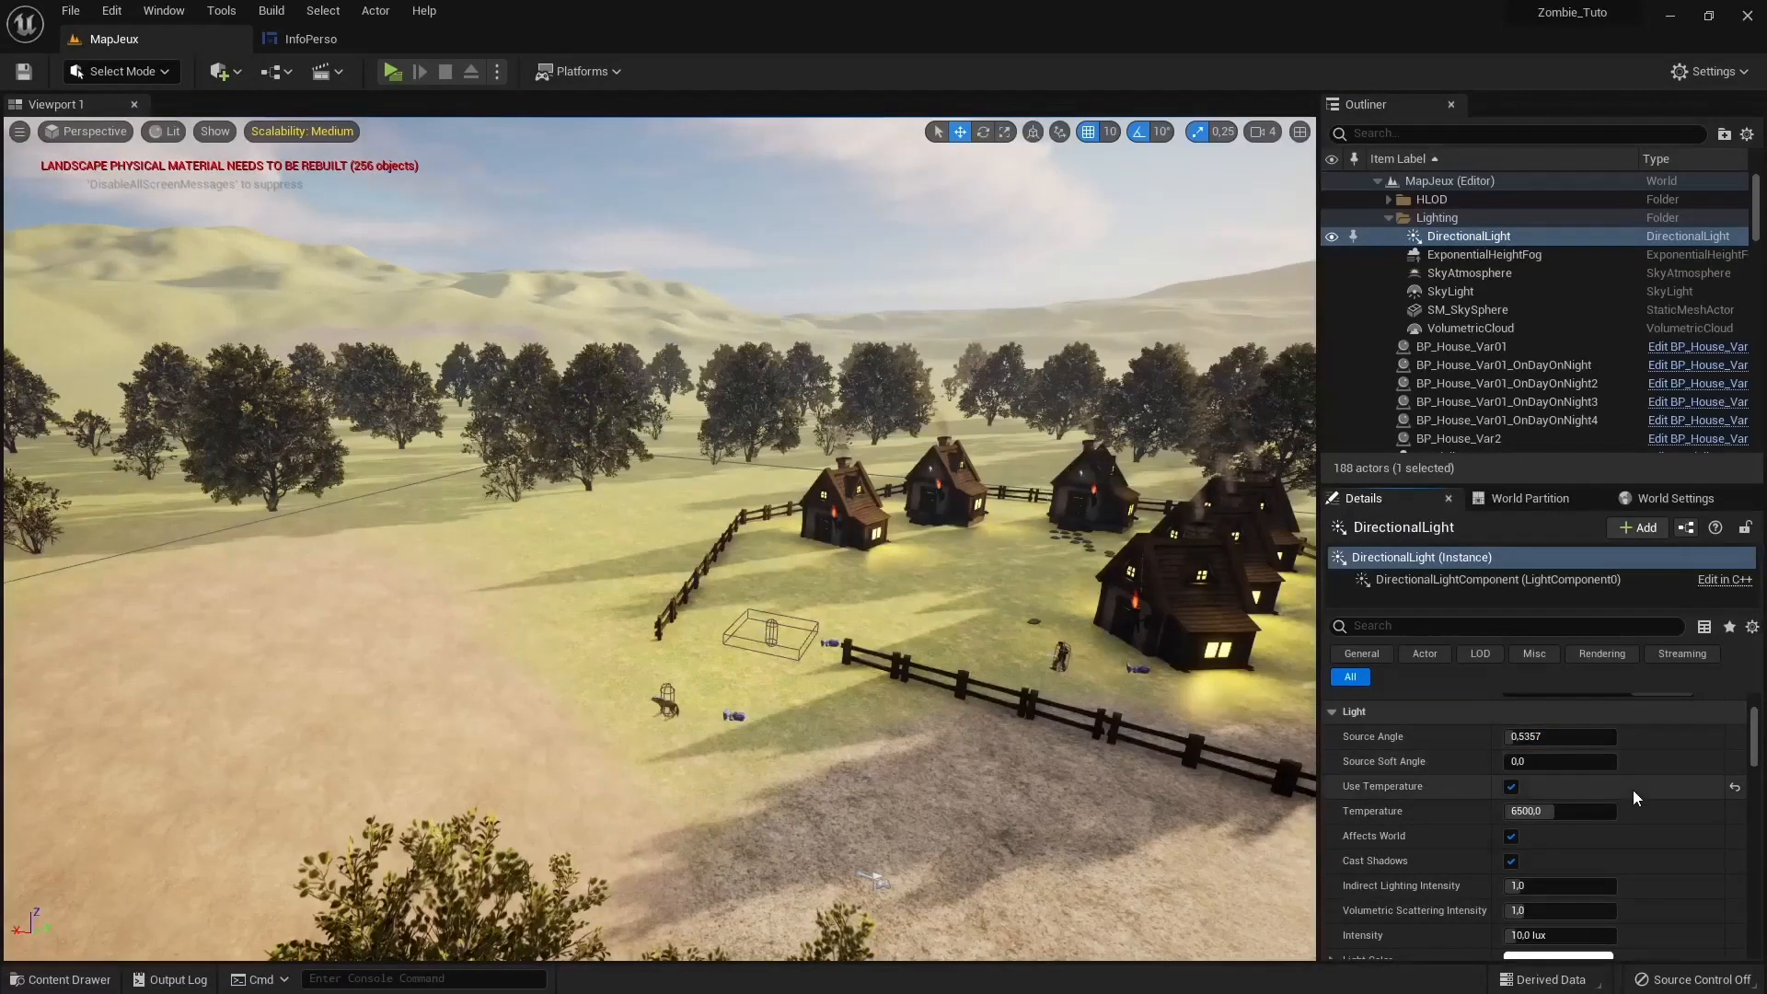
pyautogui.moveTo(686, 531); pyautogui.dragTo(718, 409, button='right')
pyautogui.scroll(3, 1510, 782)
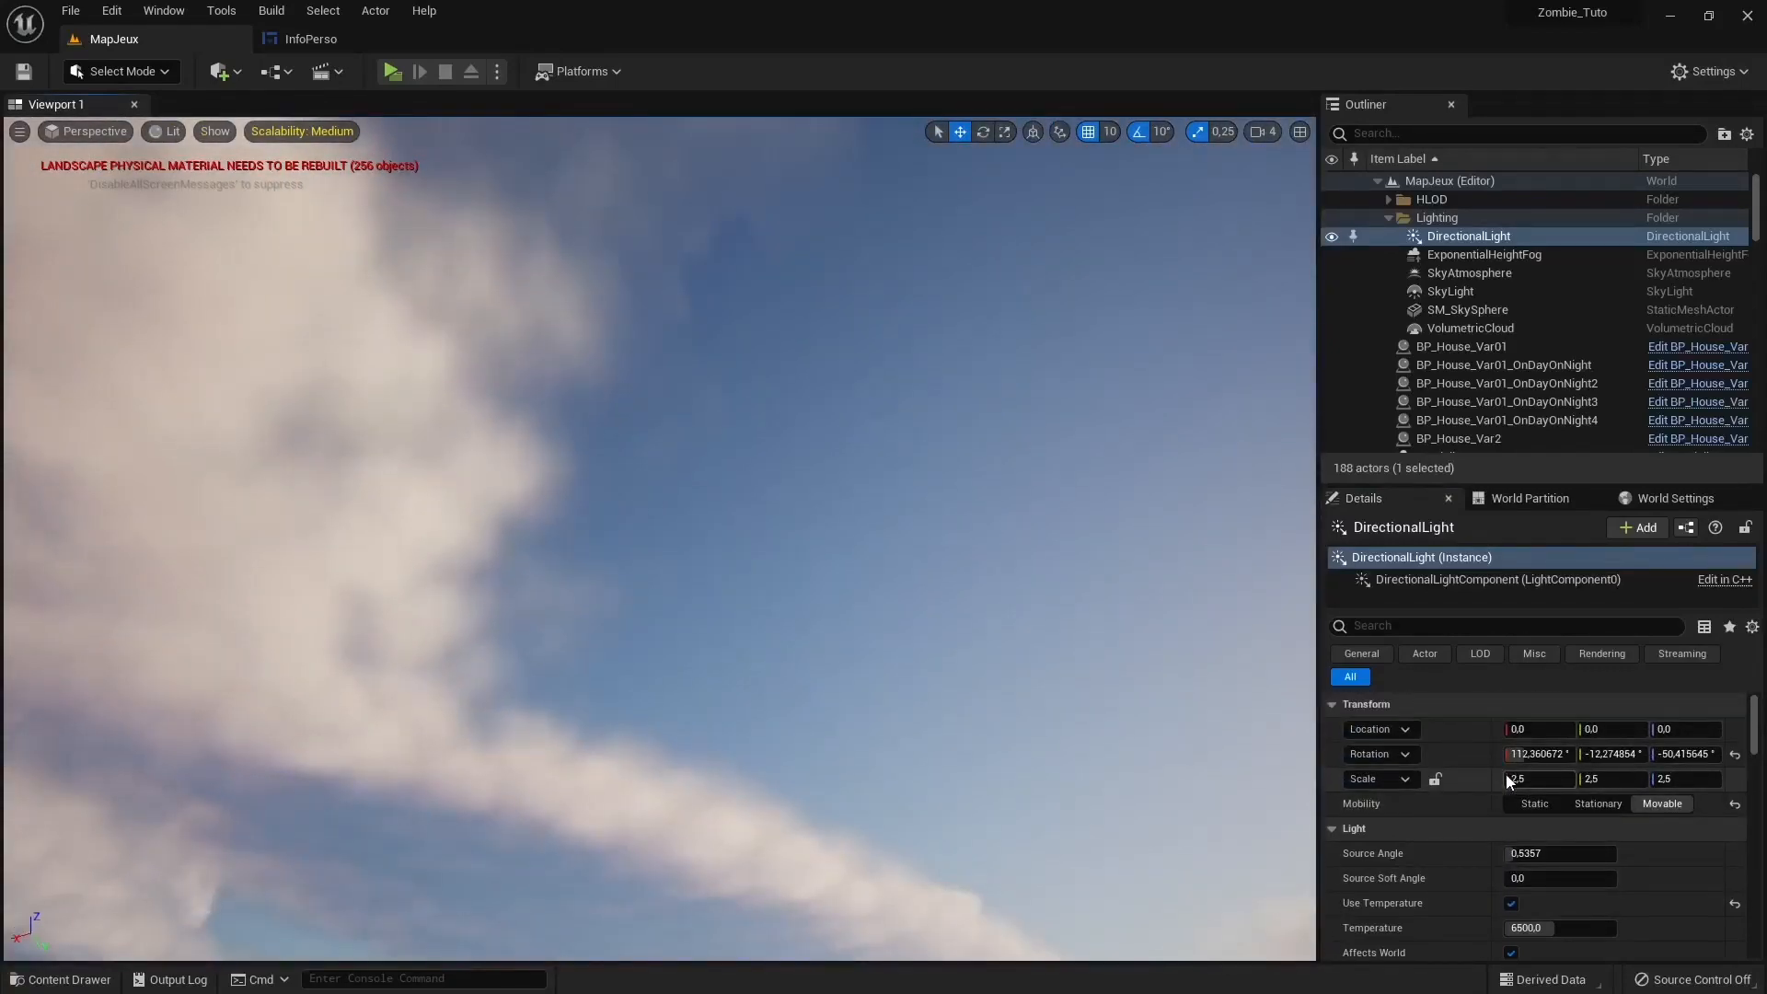
pyautogui.moveTo(841, 658); pyautogui.dragTo(841, 812, button='right')
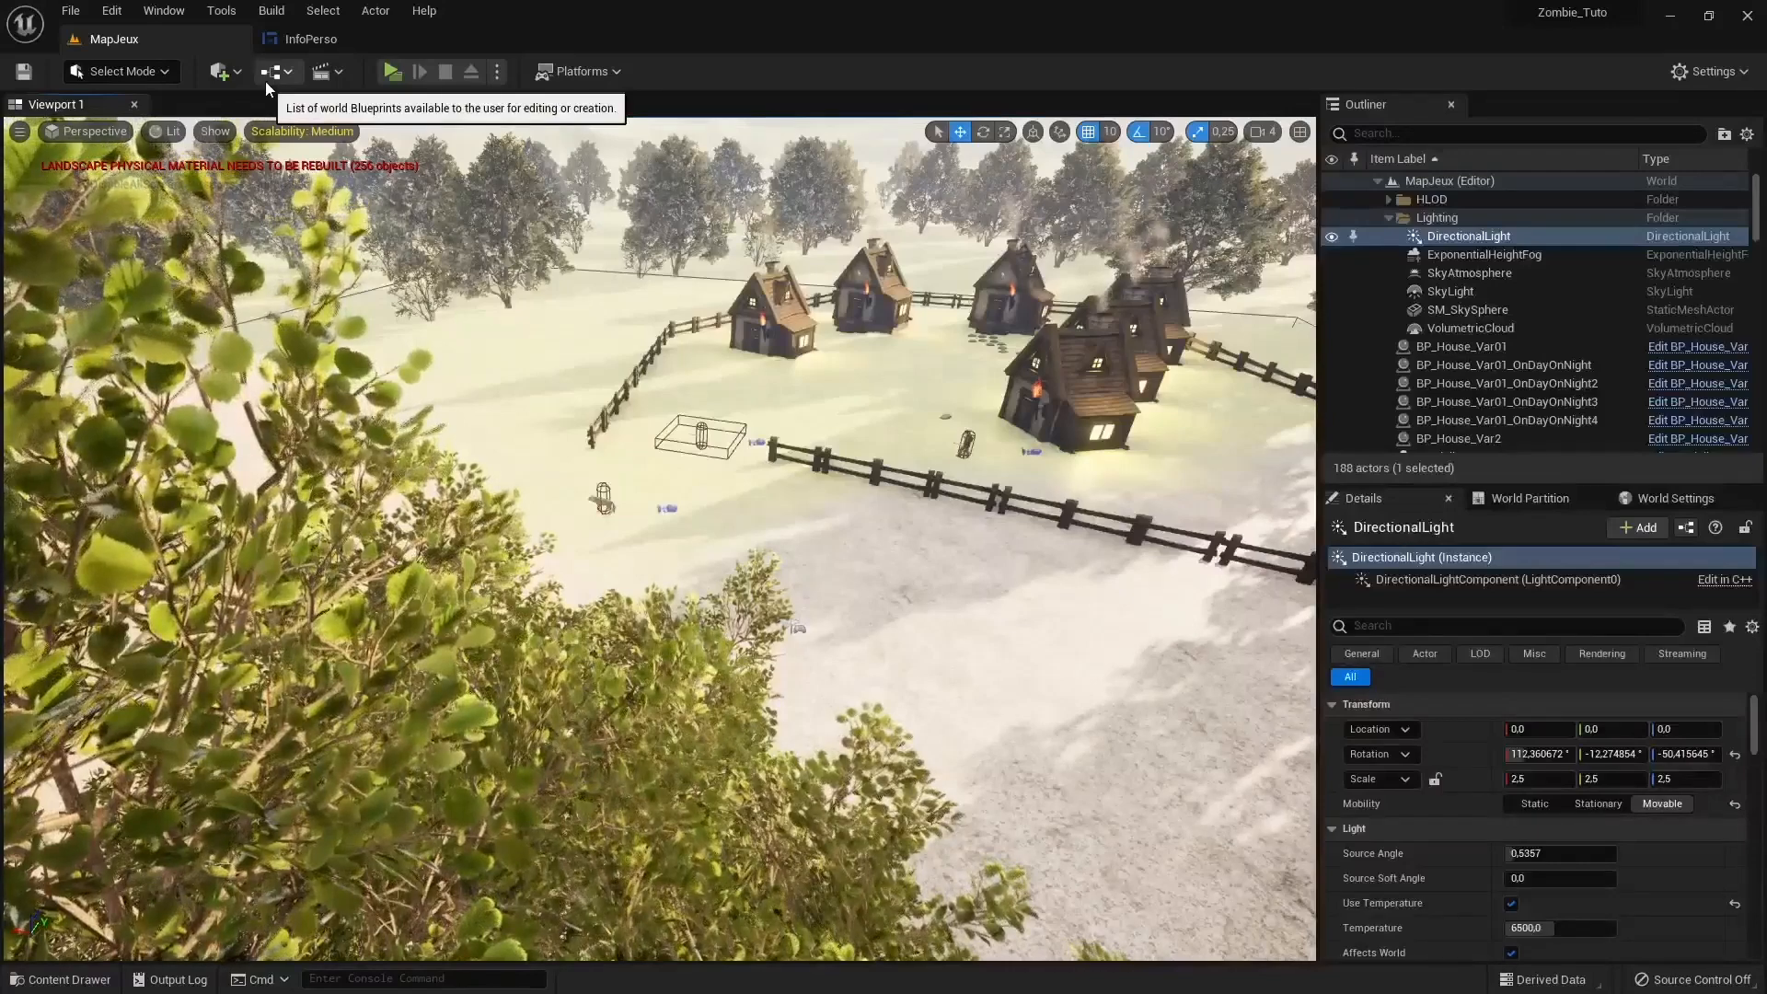
# Open the GM_Game blueprint from the project's Map/Game content folder
pyautogui.click(13, 980)
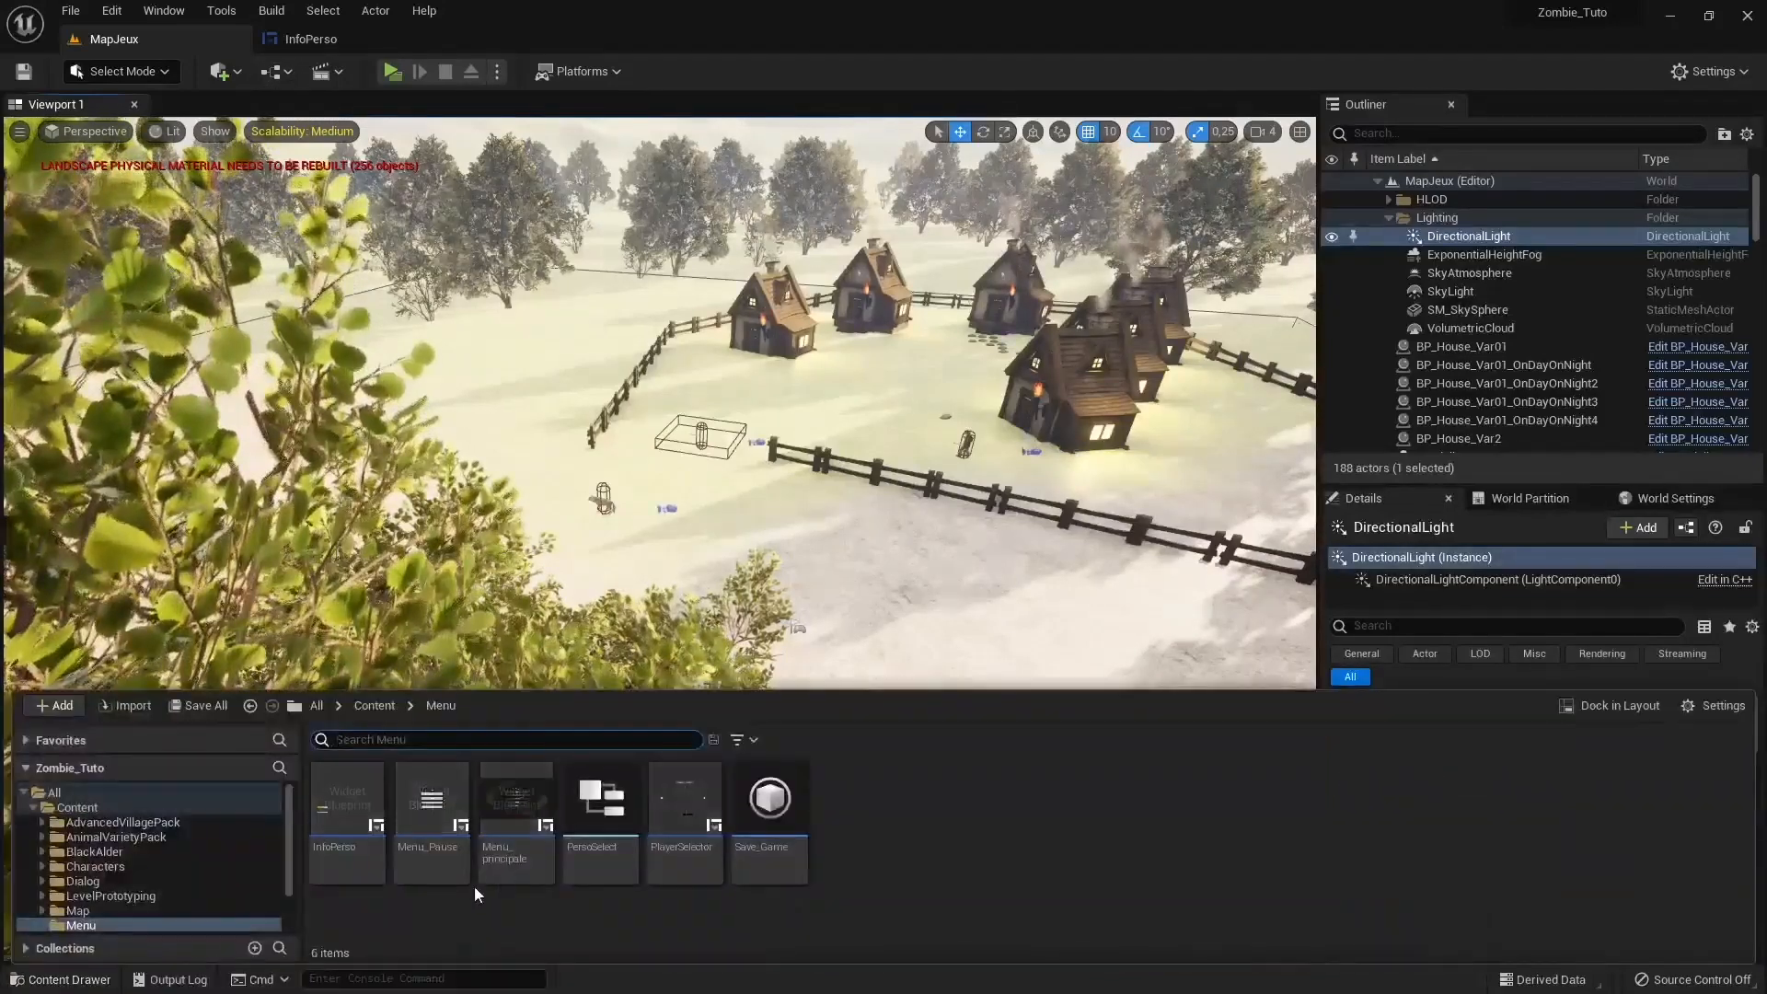
pyautogui.click(386, 705)
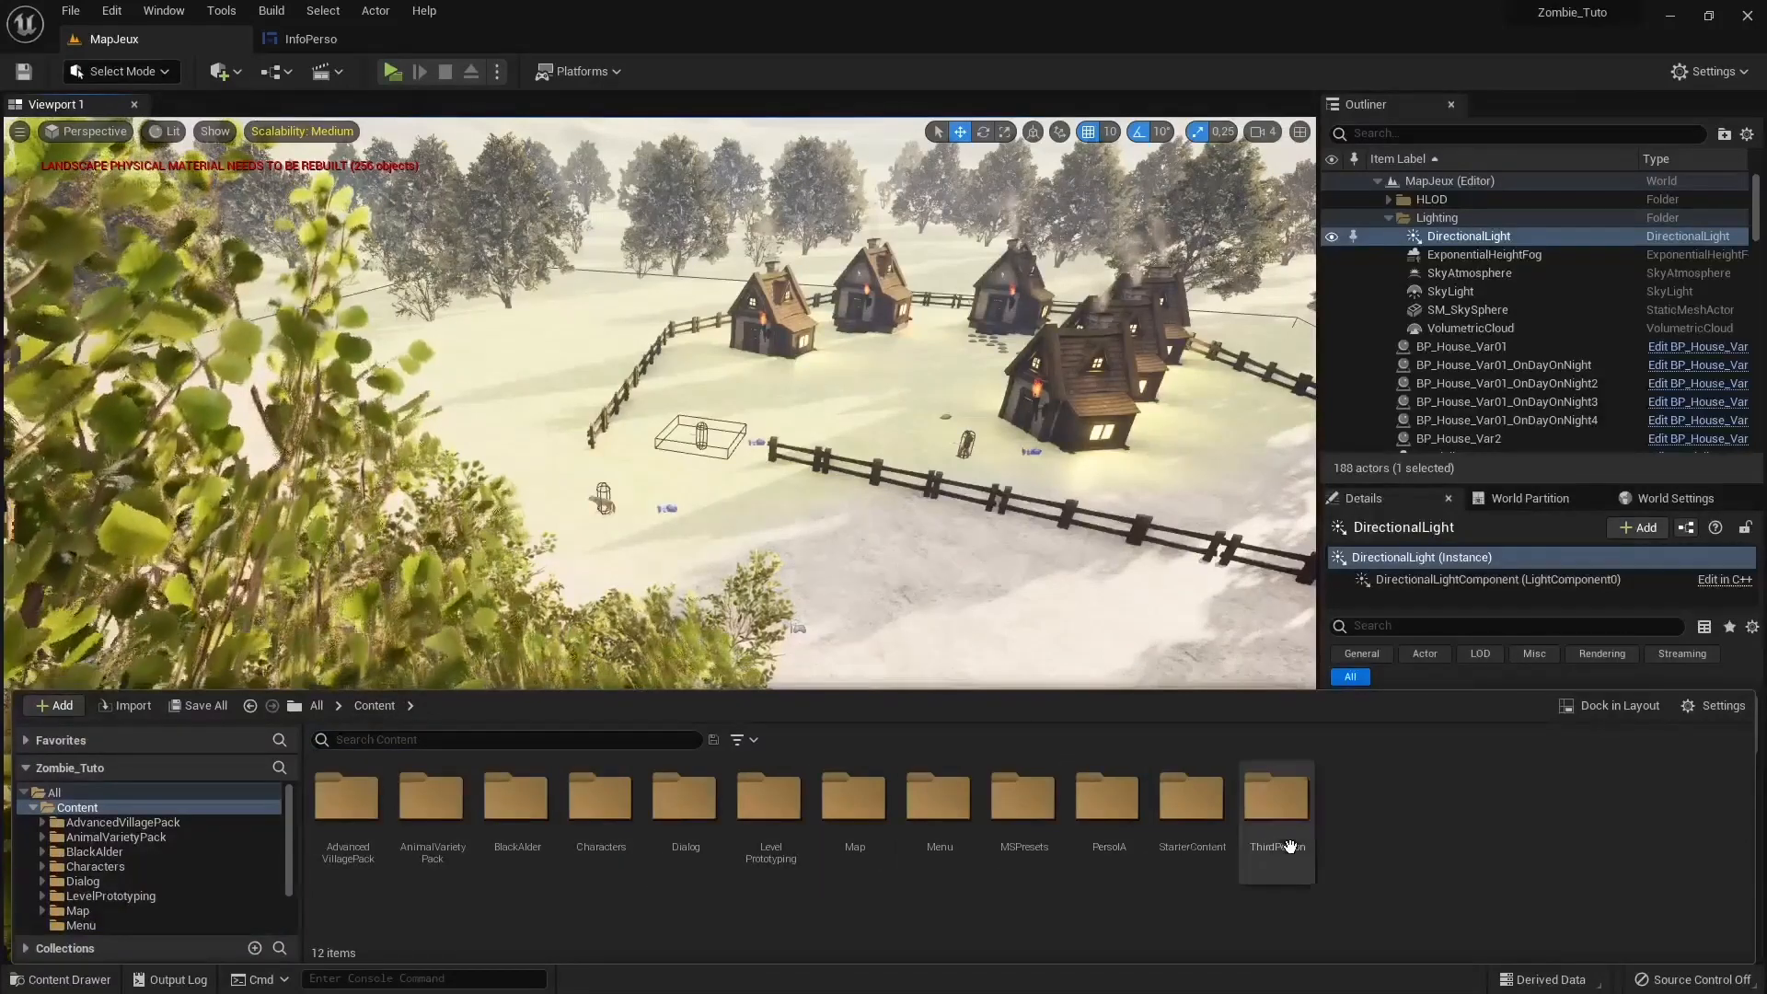
pyautogui.click(296, 39)
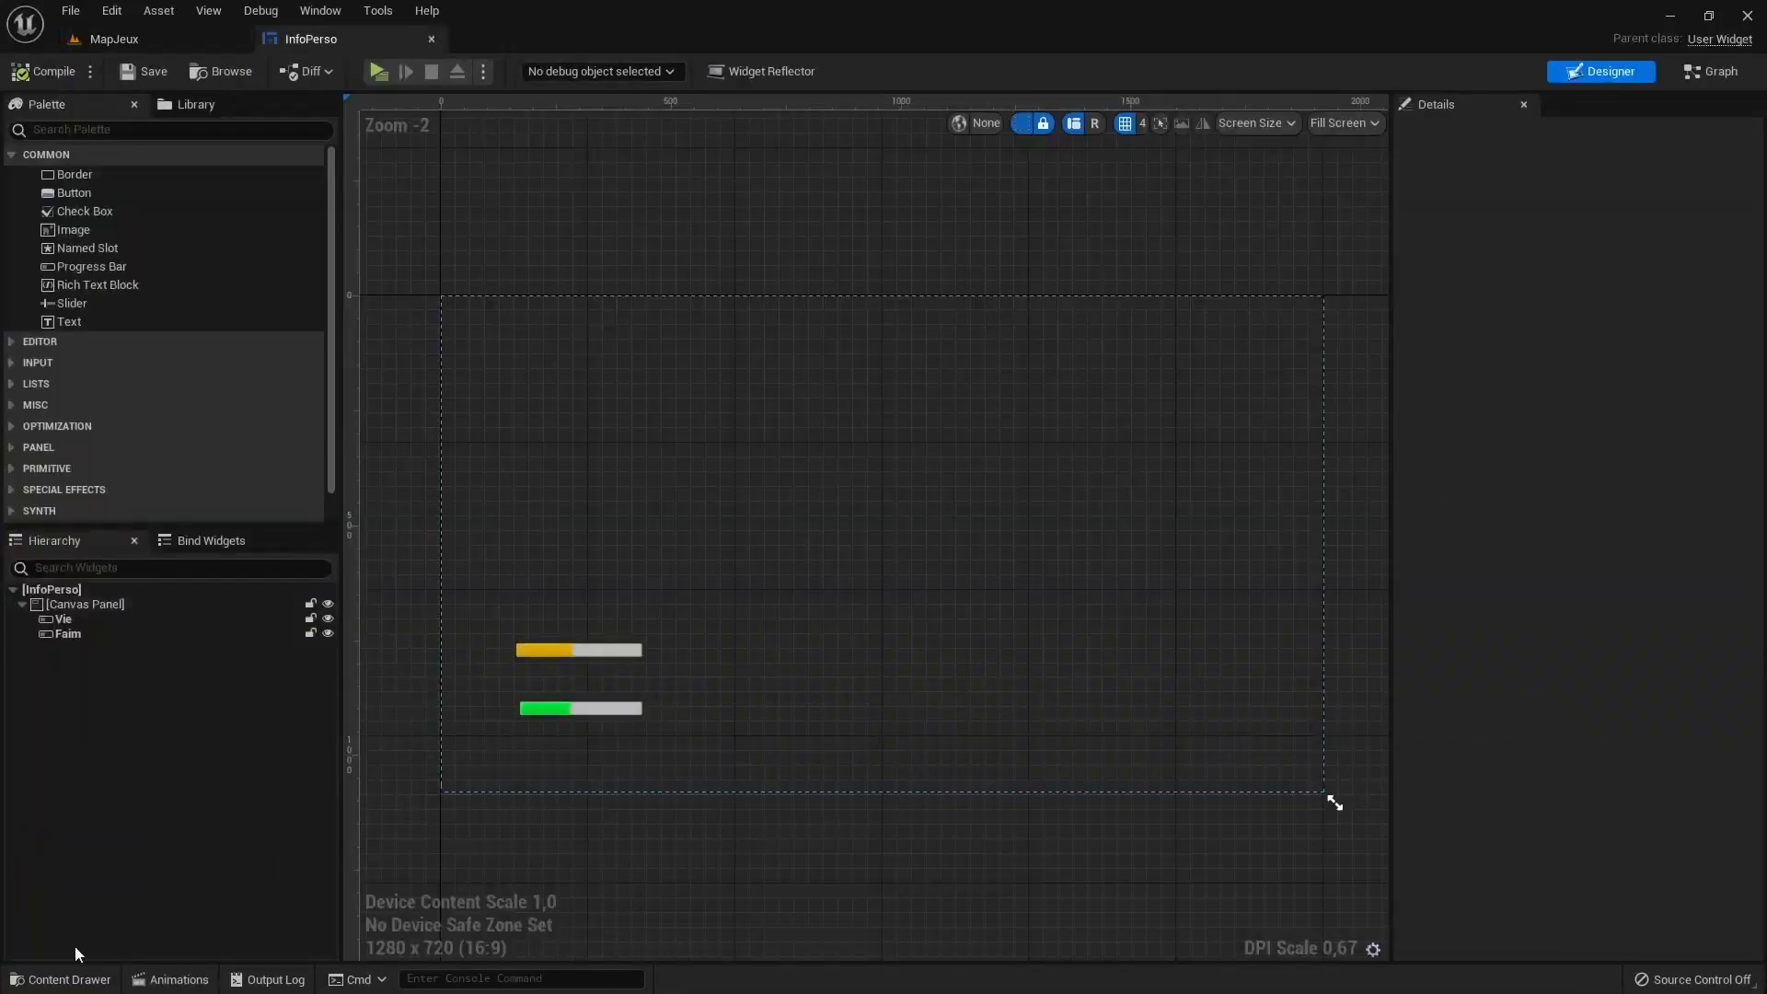
pyautogui.click(62, 978)
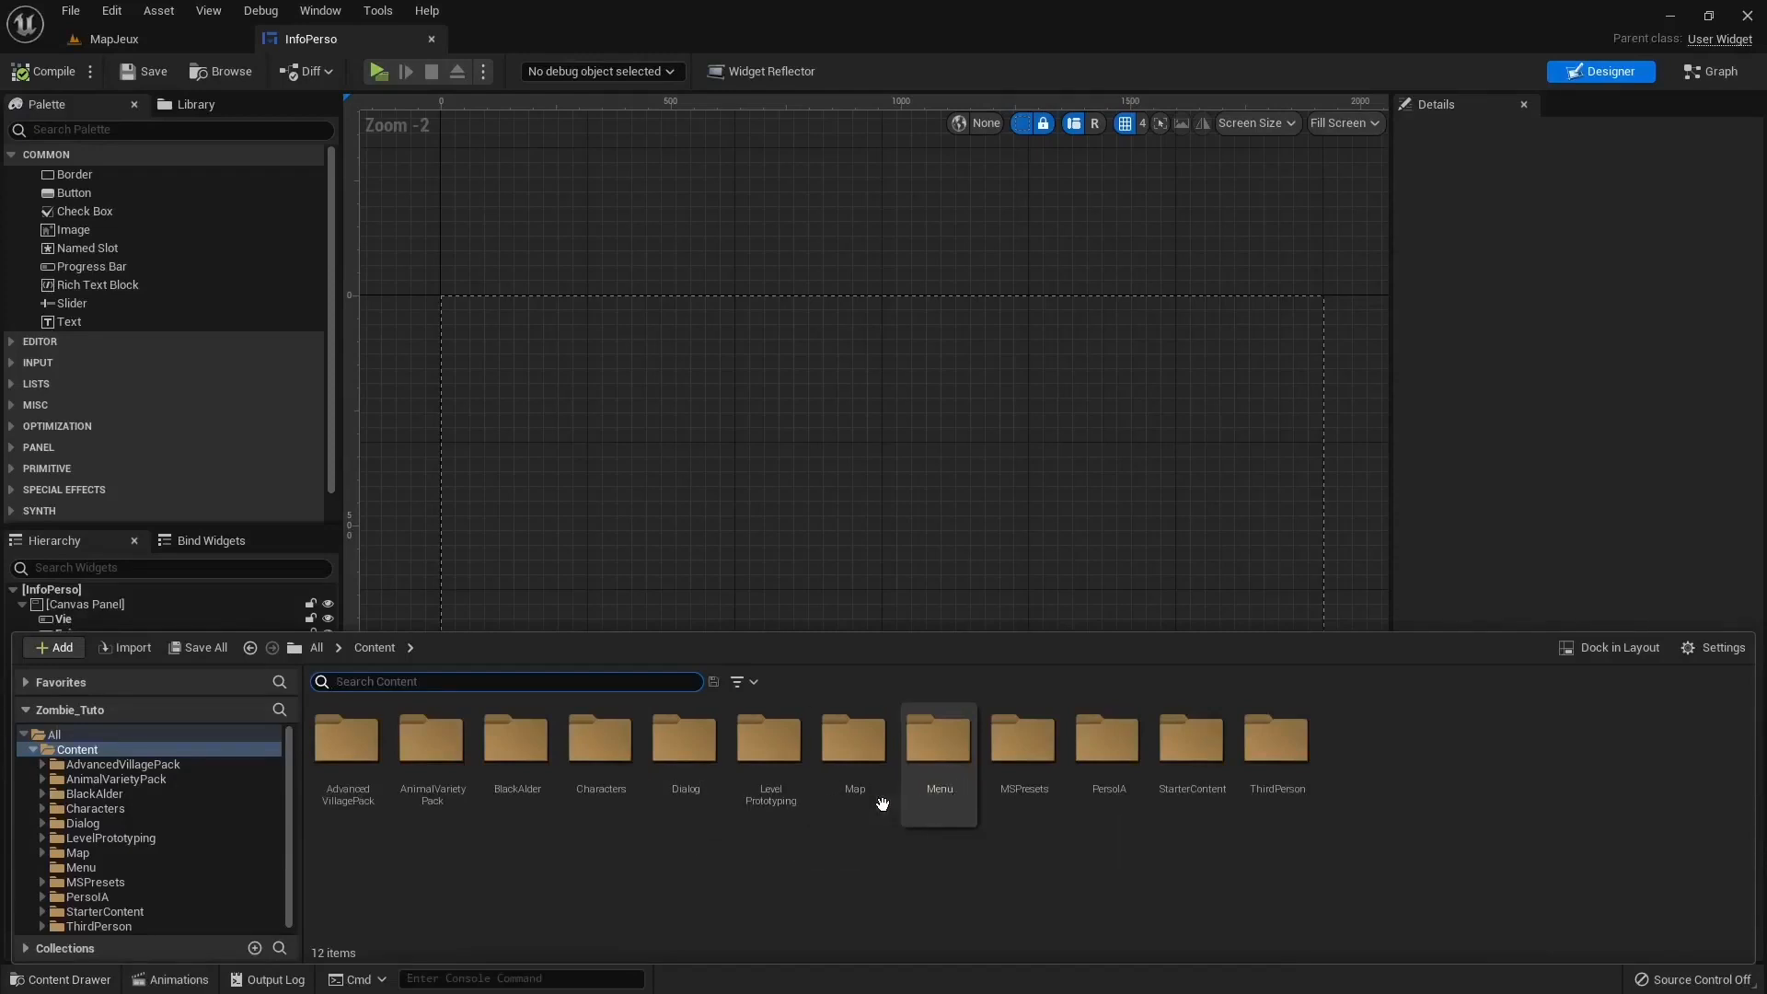
pyautogui.doubleClick(836, 773)
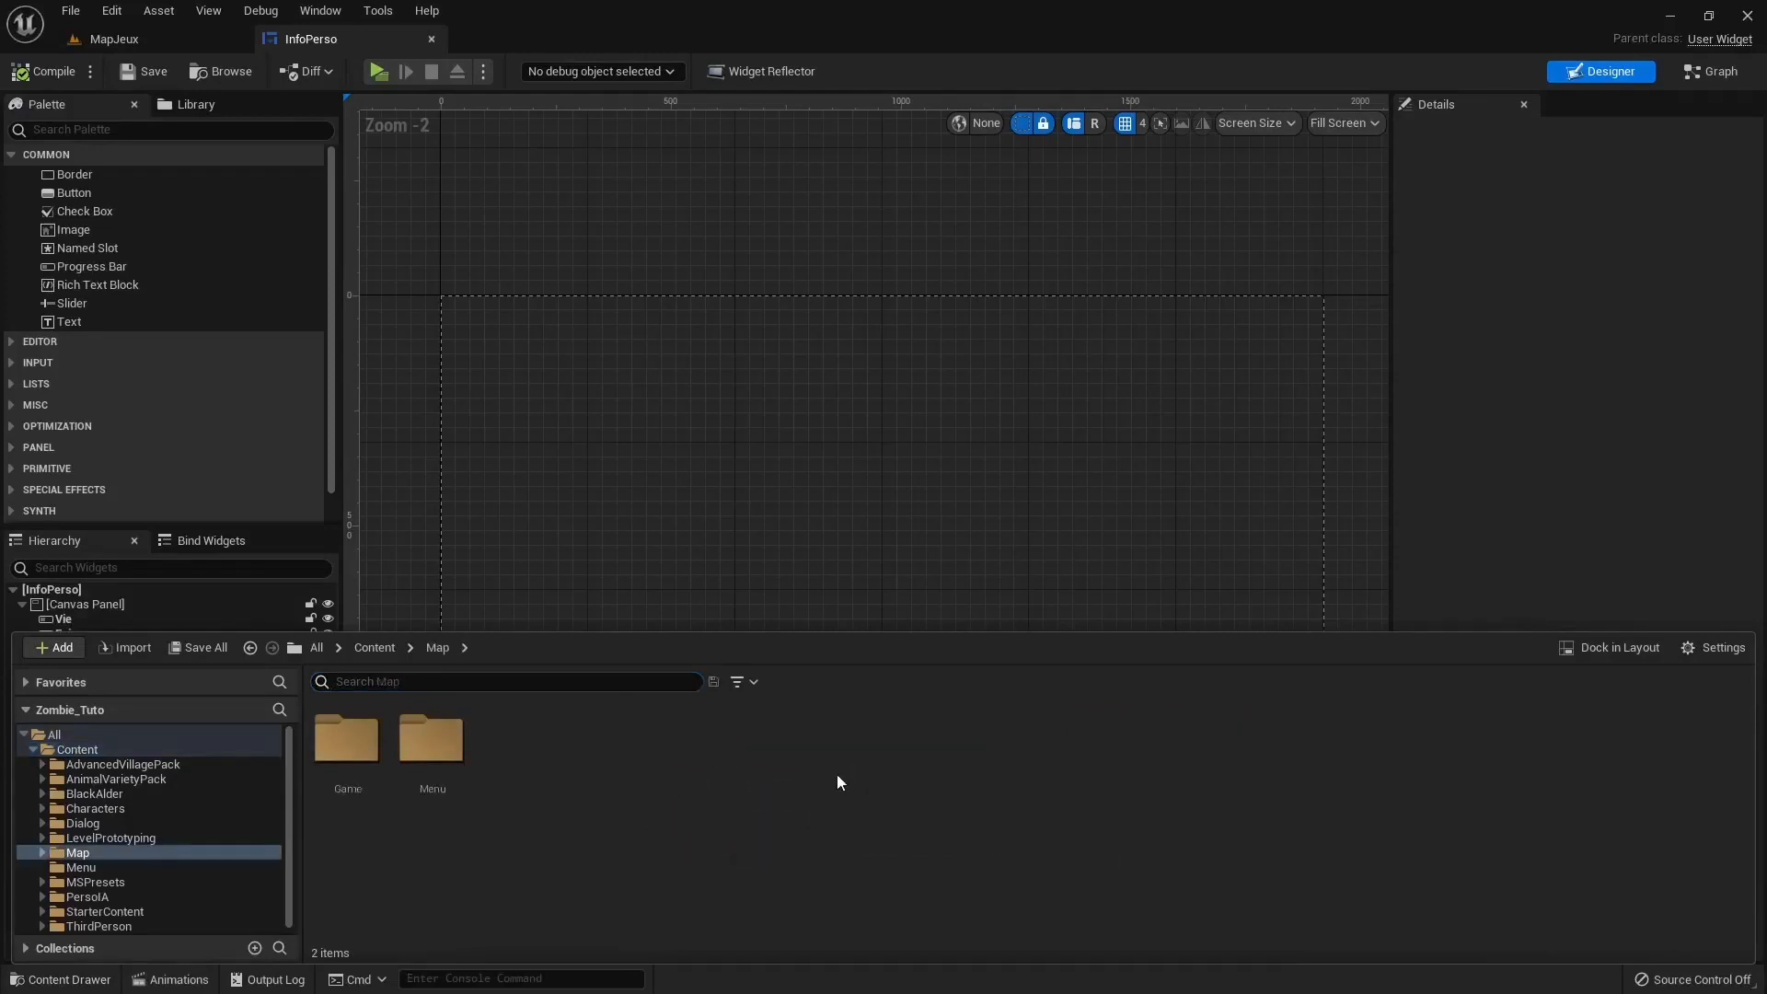
pyautogui.doubleClick(381, 767)
pyautogui.click(535, 771)
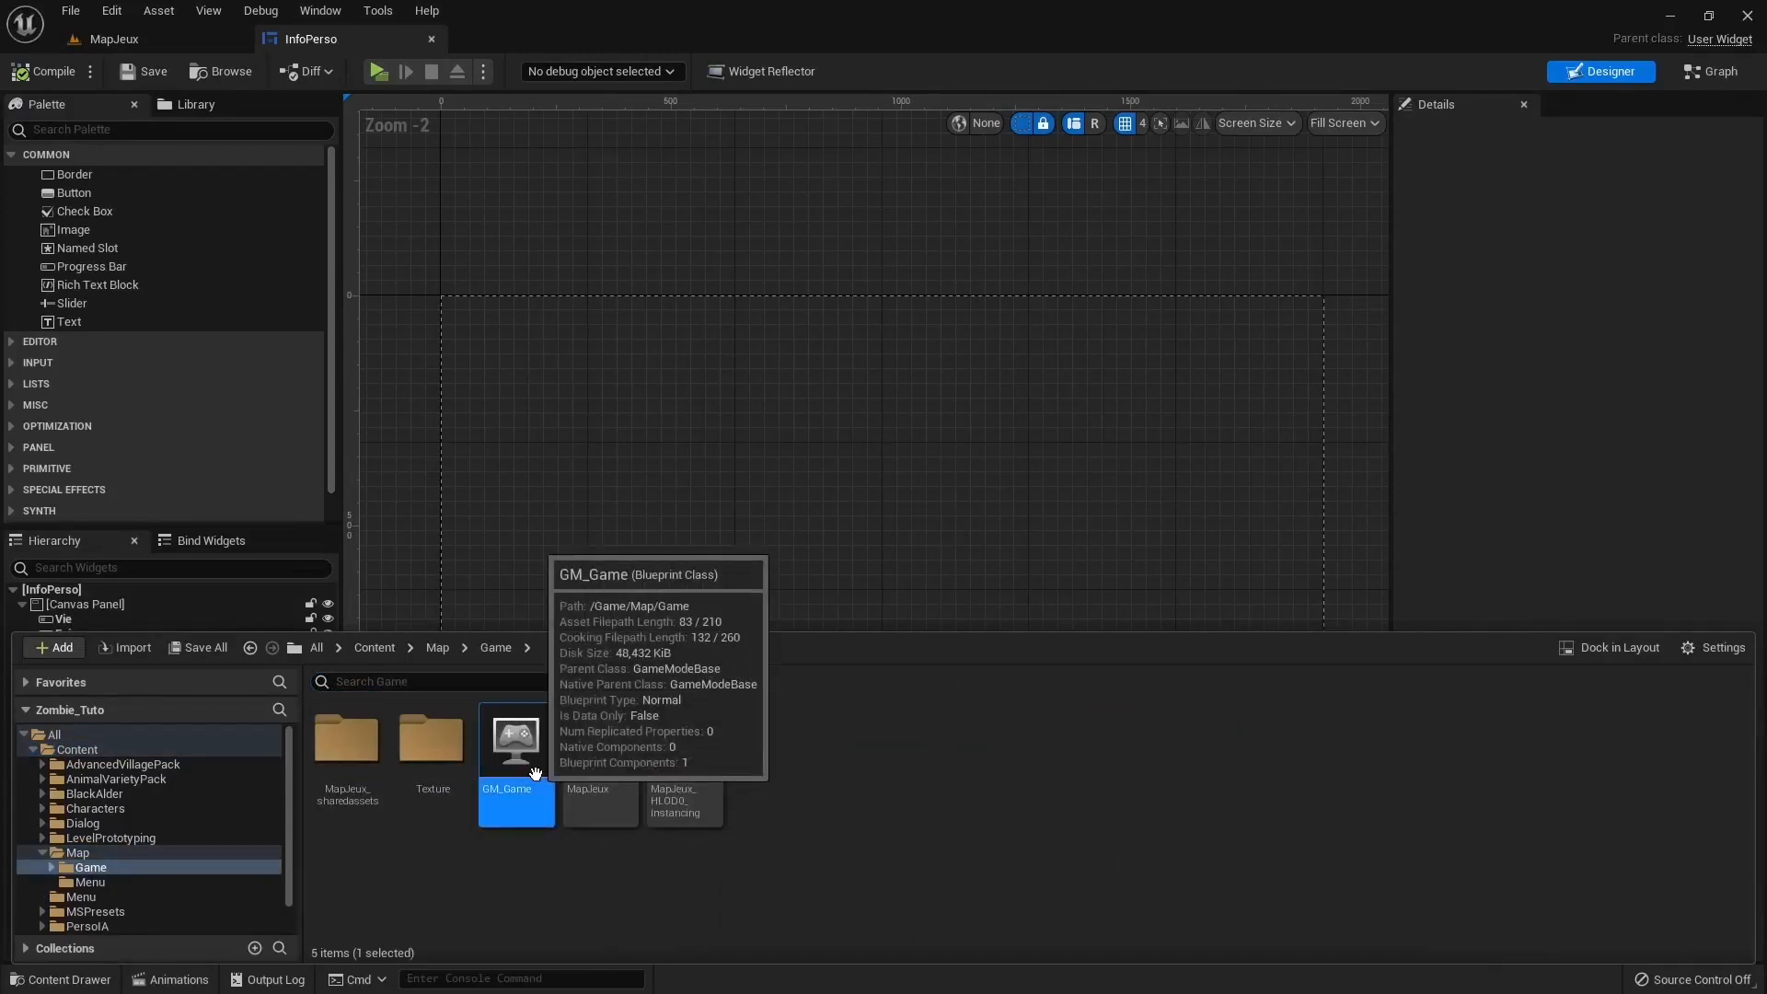
pyautogui.doubleClick(535, 771)
# Paste the copied Event Tick, Delay and actor rotation nodes into an empty area of GM_Game's event graph
pyautogui.scroll(-4, 589, 593)
pyautogui.moveTo(589, 593); pyautogui.dragTo(799, 259, button='right')
pyautogui.hotkey('ctrl', 'v')
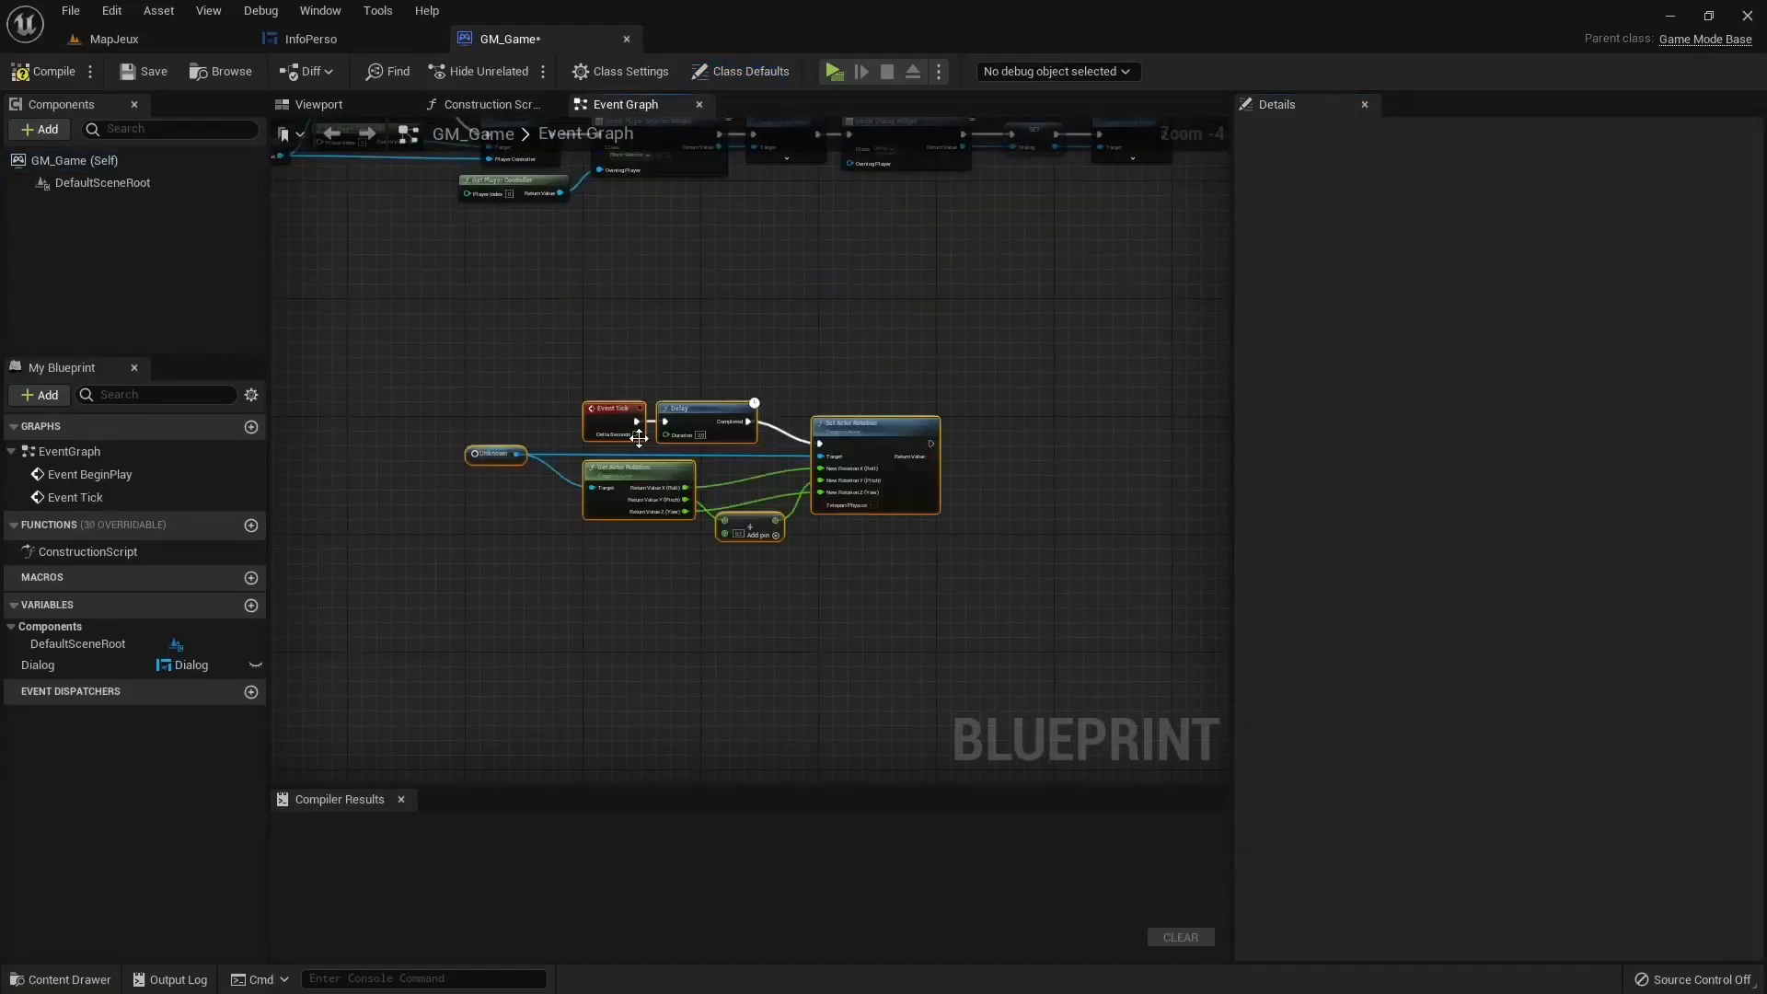
pyautogui.click(359, 580)
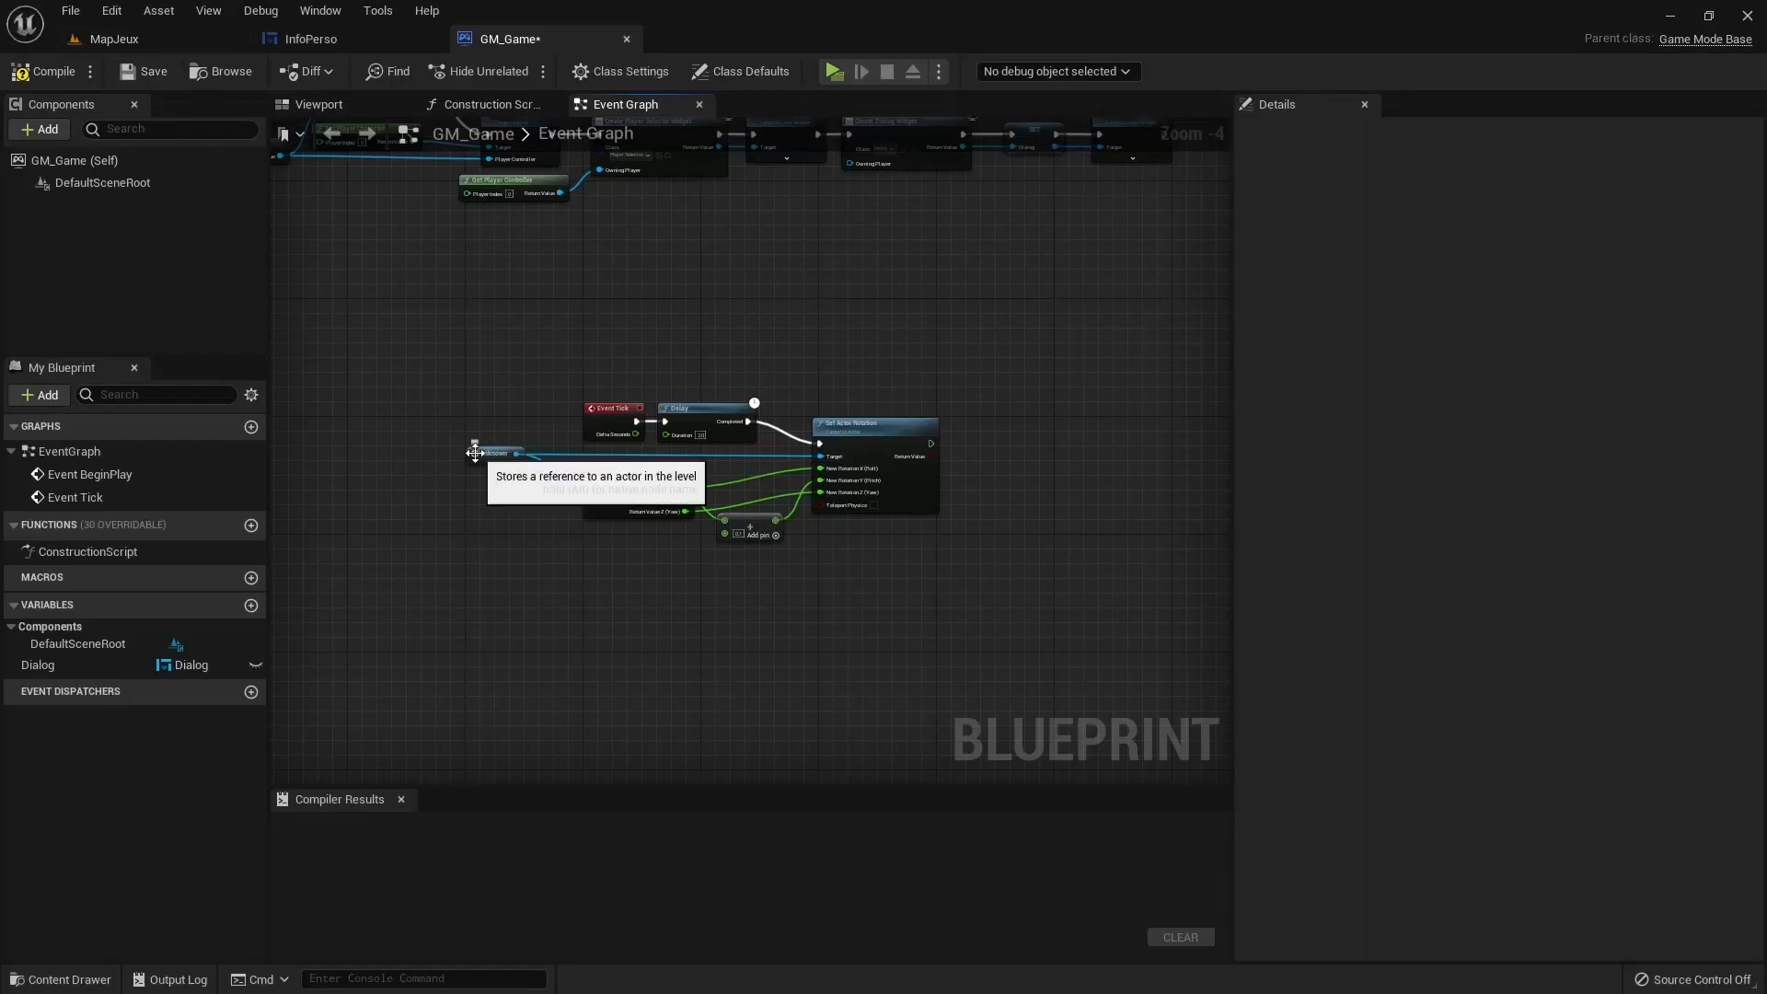
# Try to find an action for the level's DirectionalLight in GM_Game's event graph
pyautogui.click(114, 38)
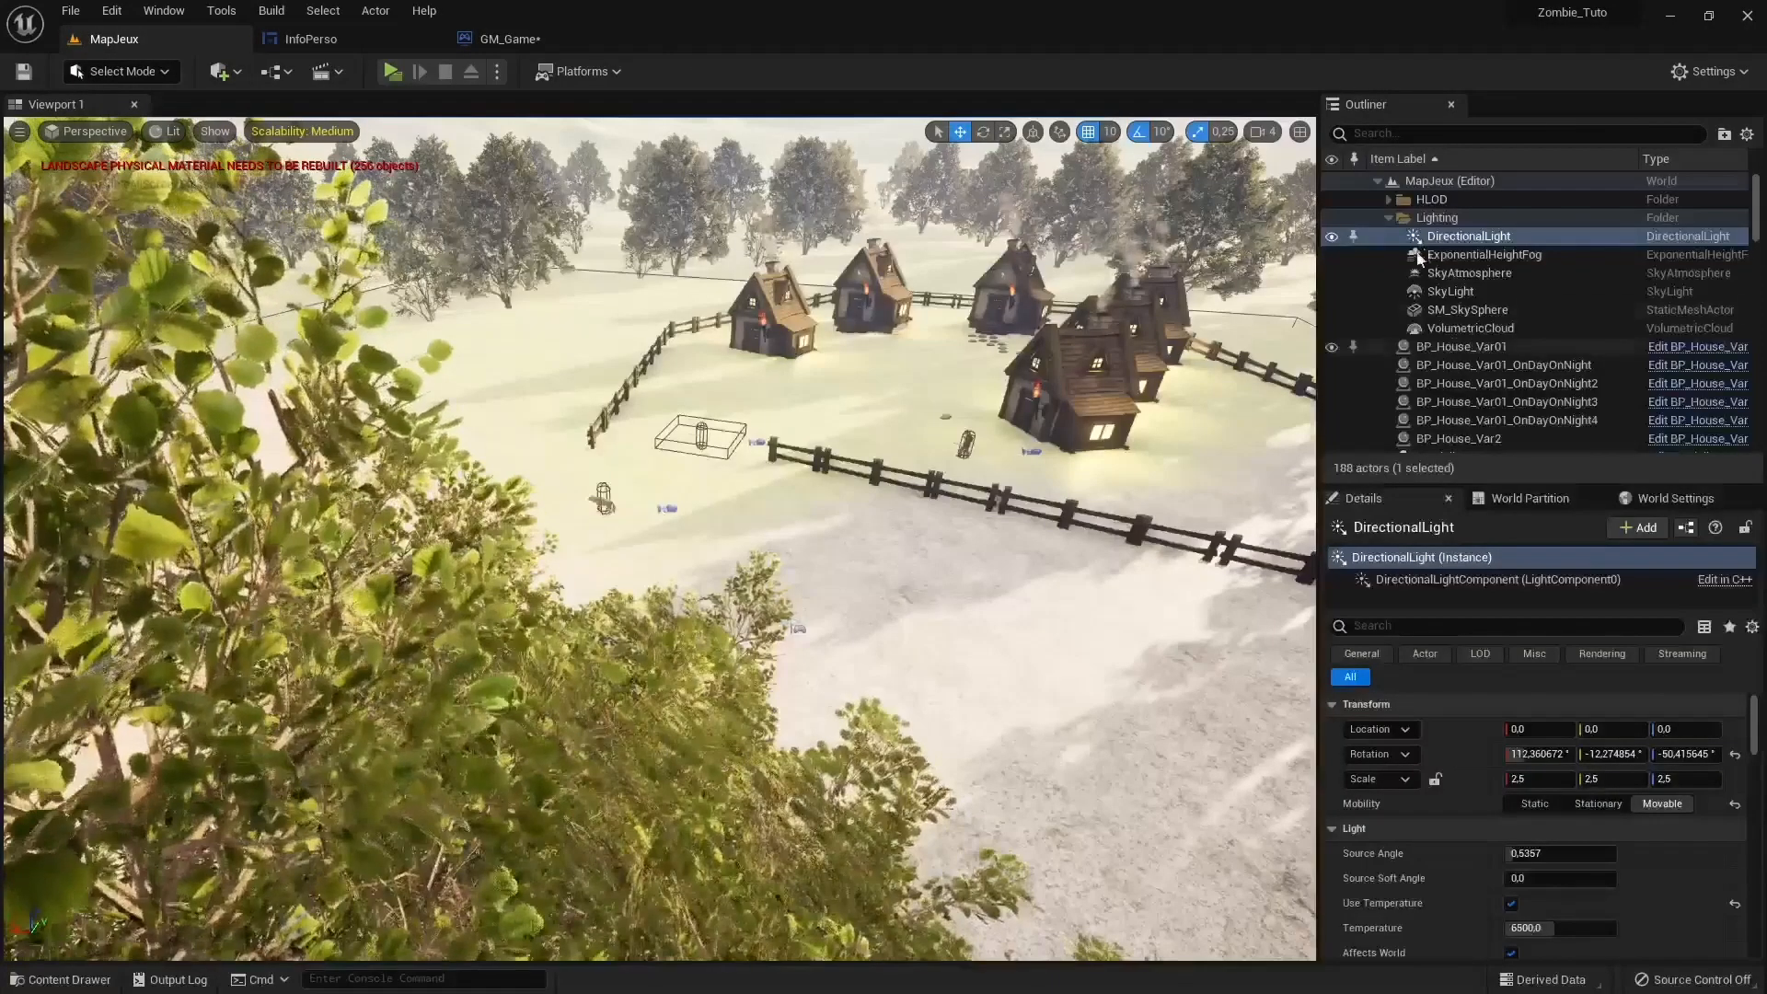
pyautogui.click(501, 39)
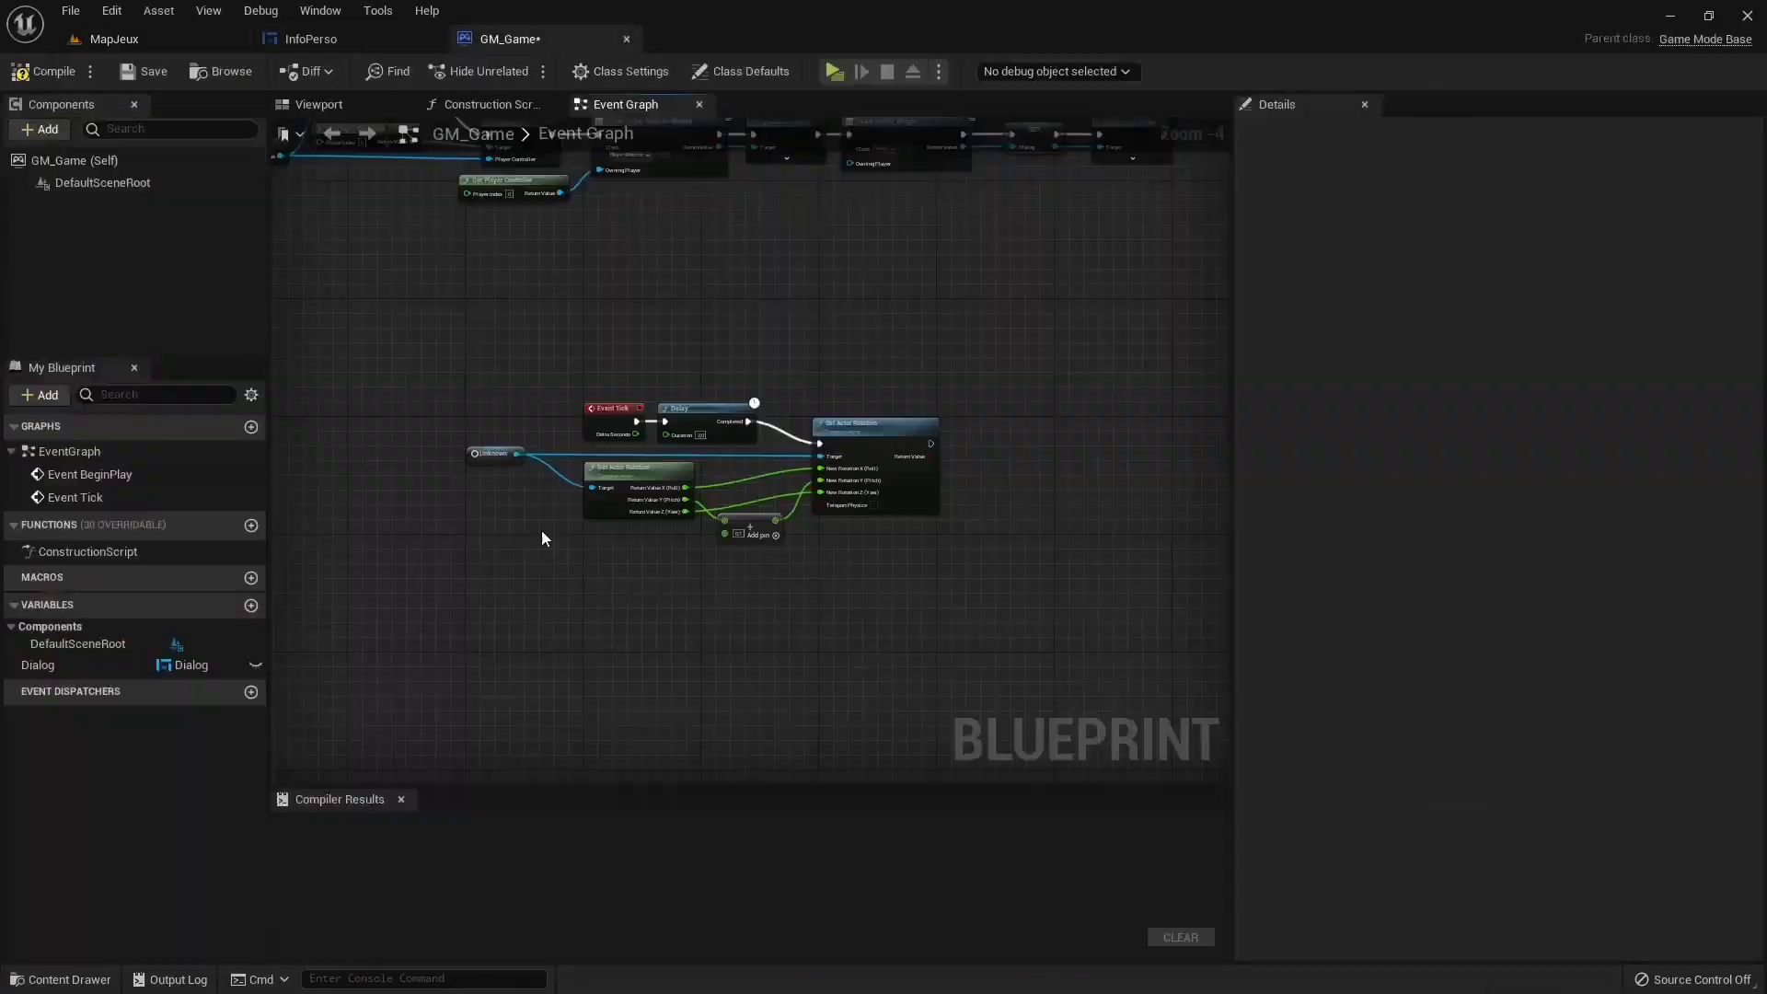
pyautogui.rightClick(569, 609)
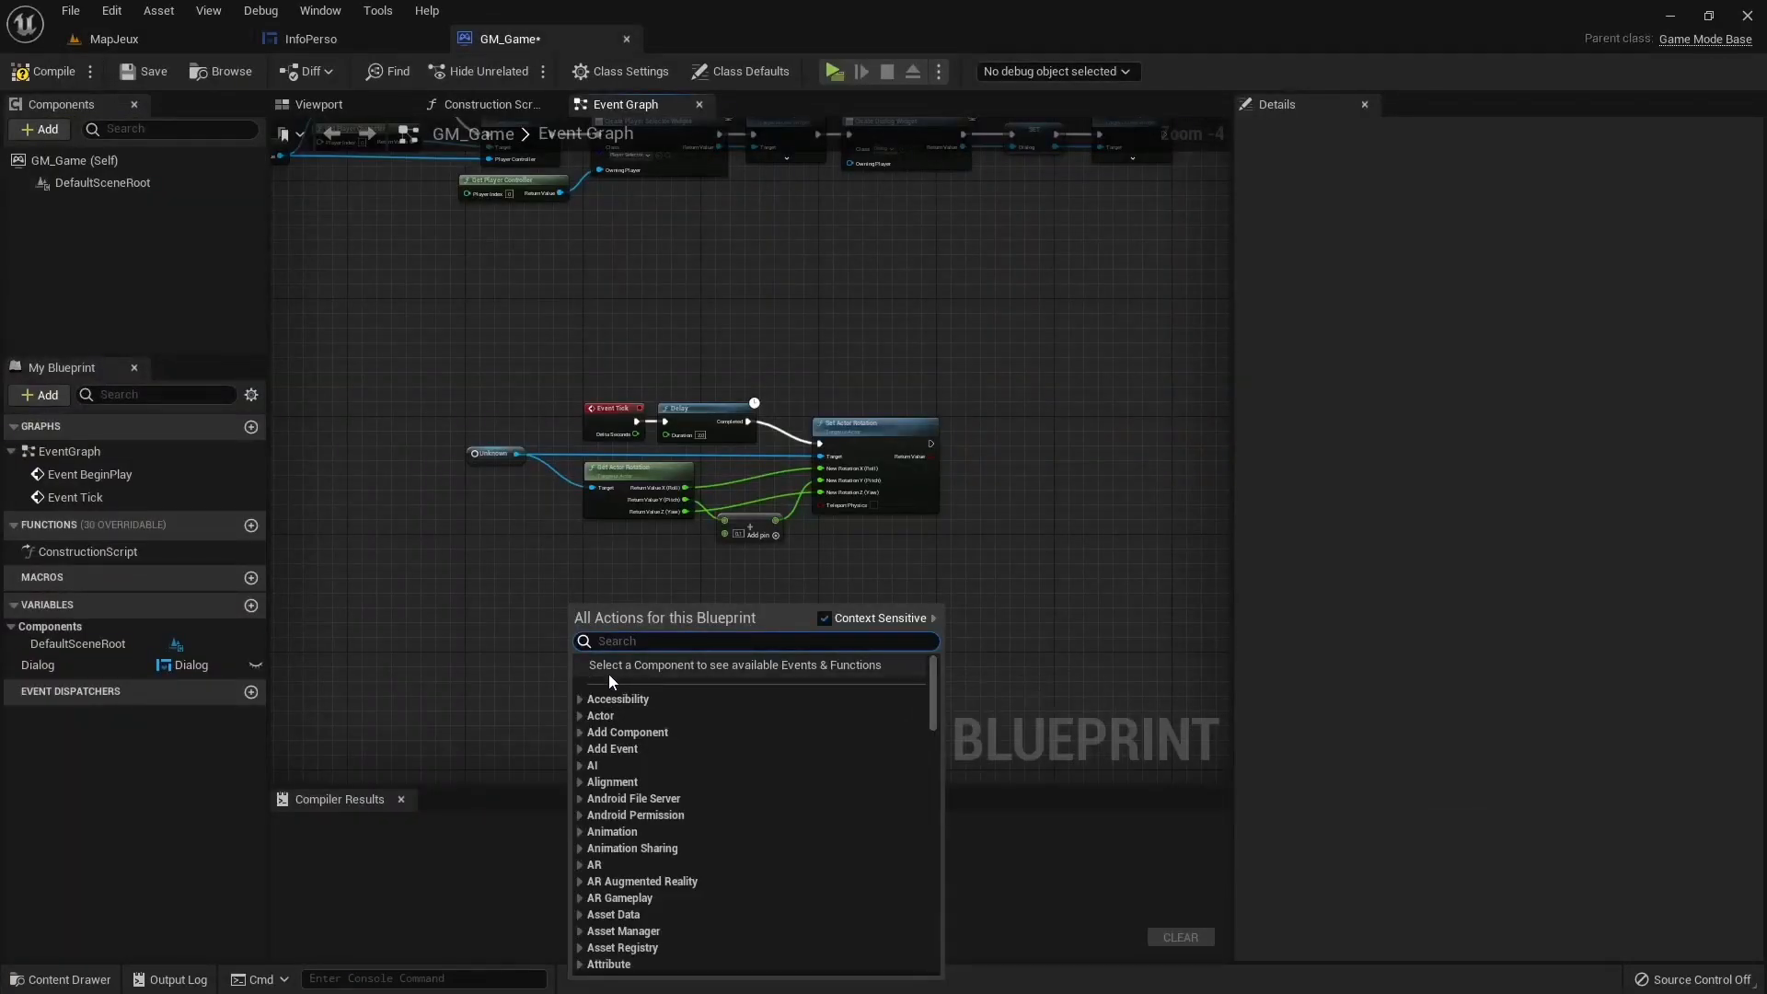
# Open the Level Blueprint of MapJeux and dock its window beside the other open editors
pyautogui.click(162, 29)
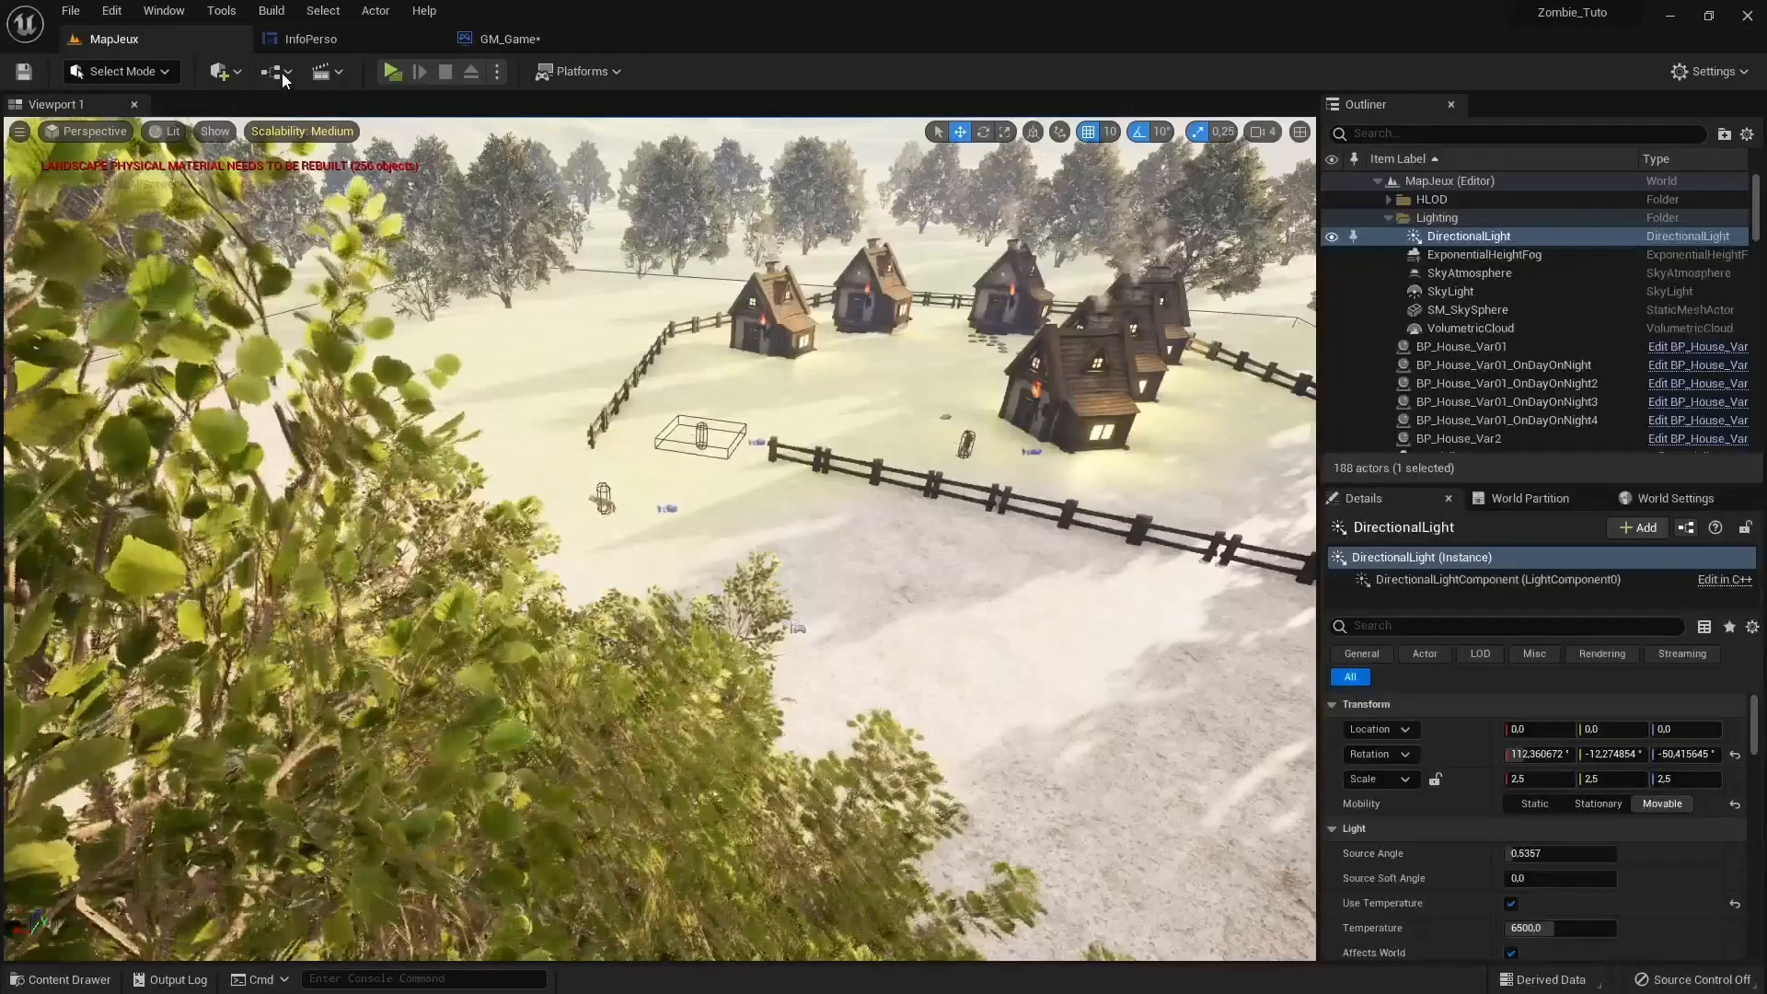
pyautogui.click(277, 71)
pyautogui.click(312, 197)
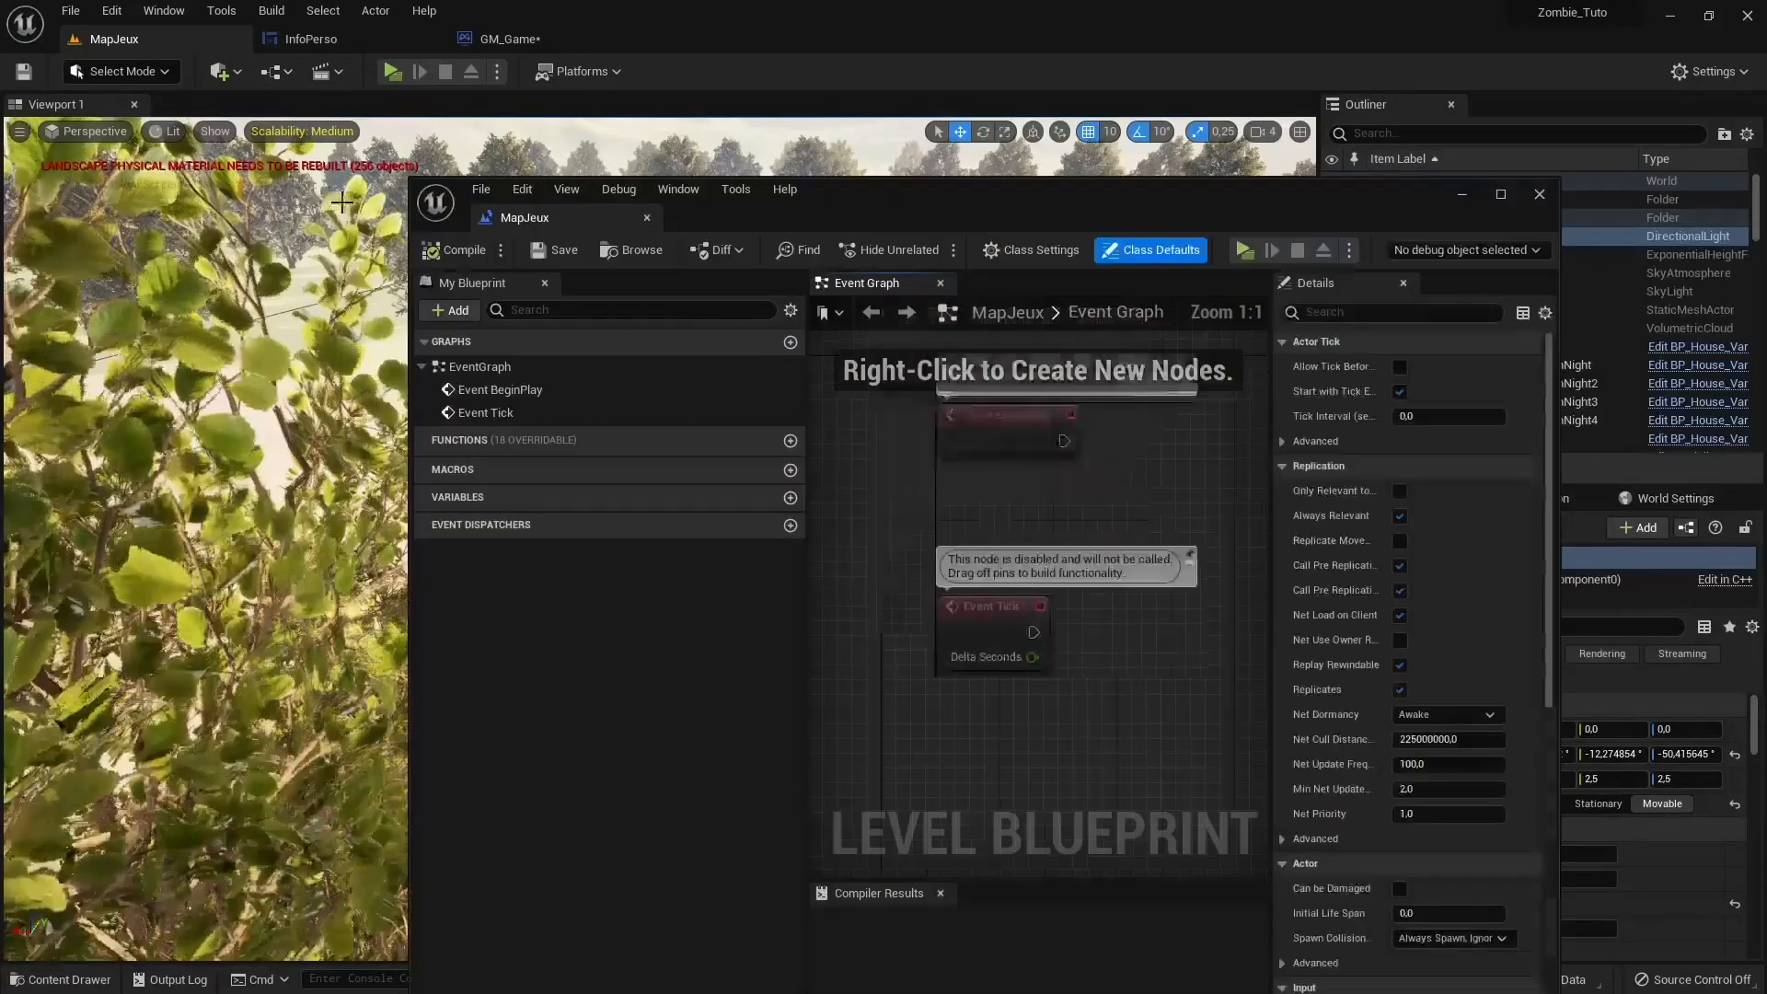
pyautogui.moveTo(572, 217); pyautogui.dragTo(655, 22)
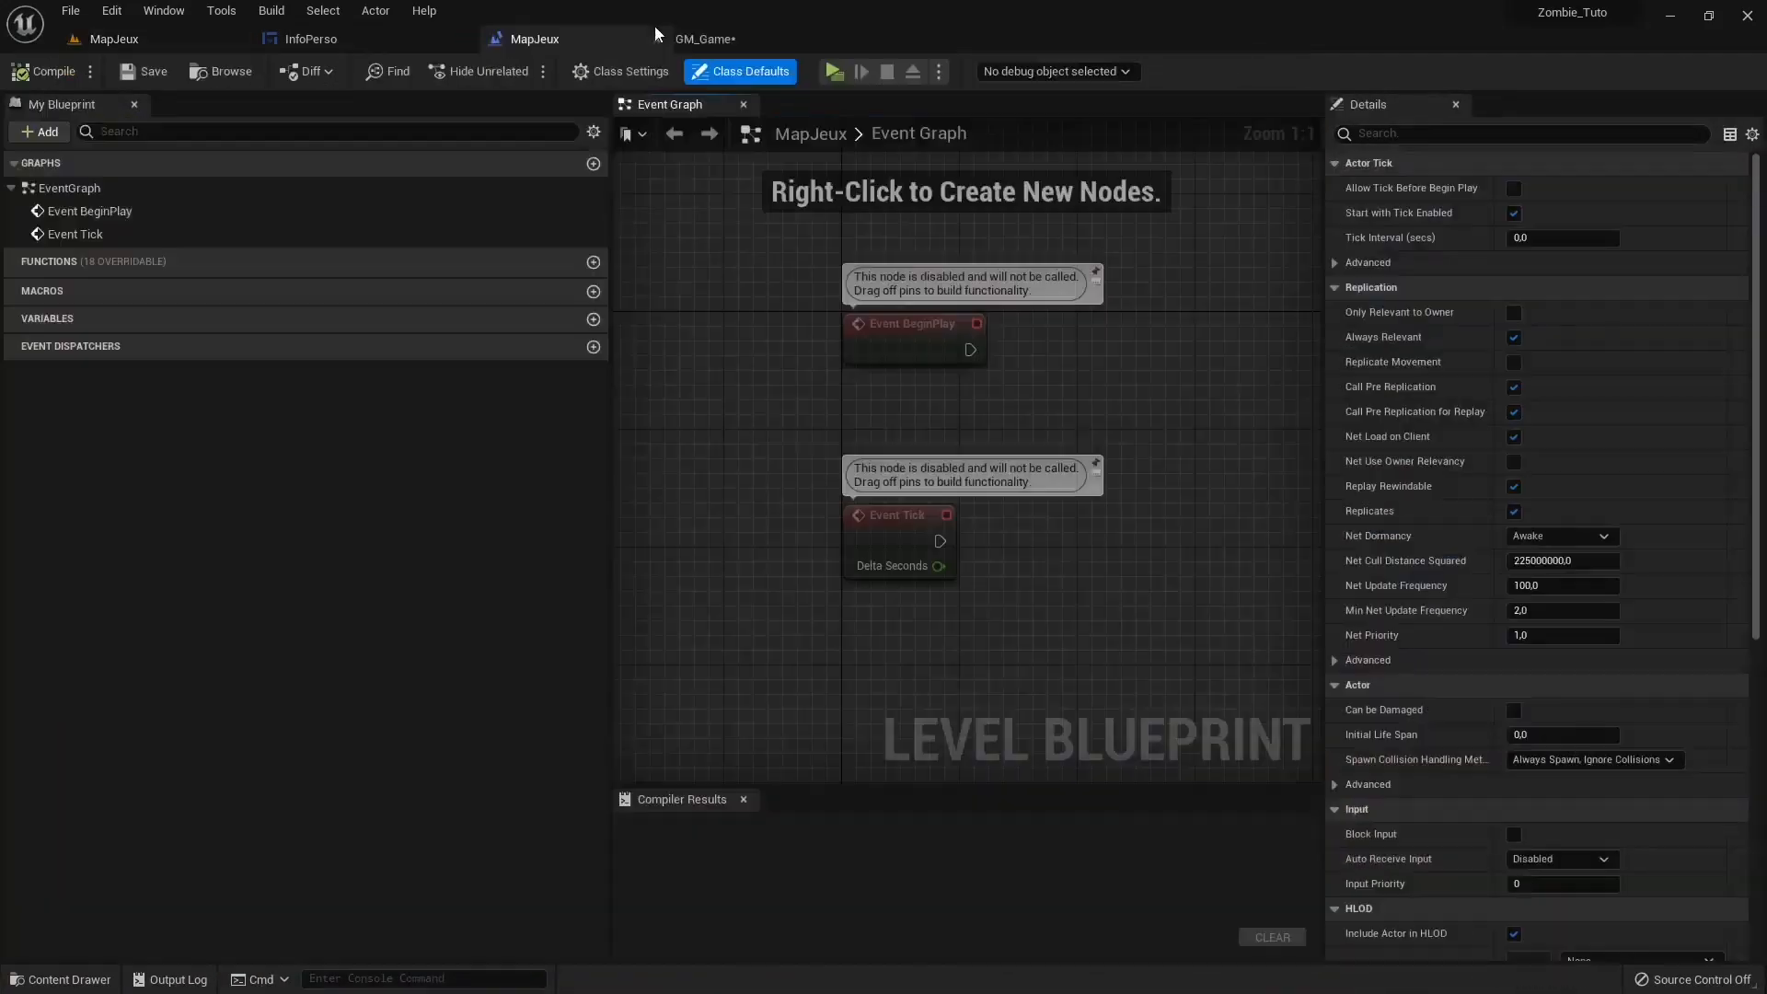
# Replace the default BeginPlay and Tick events in the Level Blueprint with the copied Event Tick rotation nodes
pyautogui.moveTo(881, 528); pyautogui.dragTo(881, 530)
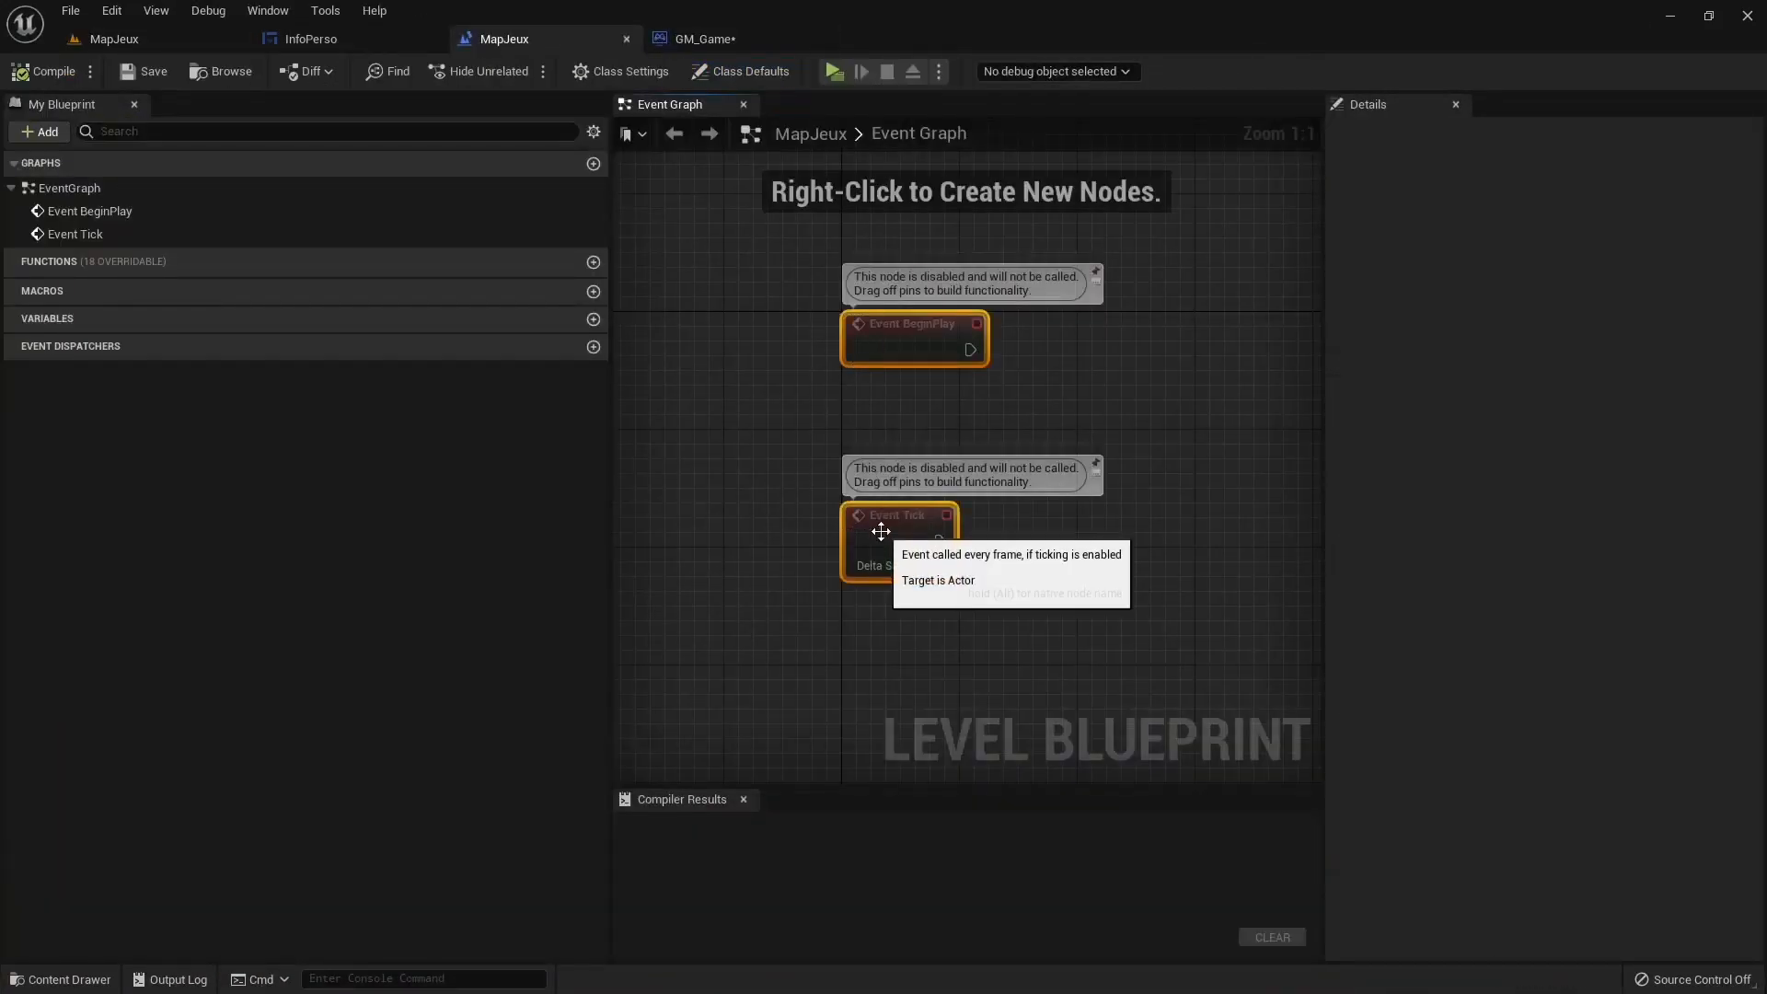
pyautogui.press('Delete')
pyautogui.hotkey('ctrl', 'v')
# Create a reference to the DirectionalLight in the Level Blueprint, above the pasted Unknown node
pyautogui.moveTo(658, 457); pyautogui.dragTo(903, 402, button='right')
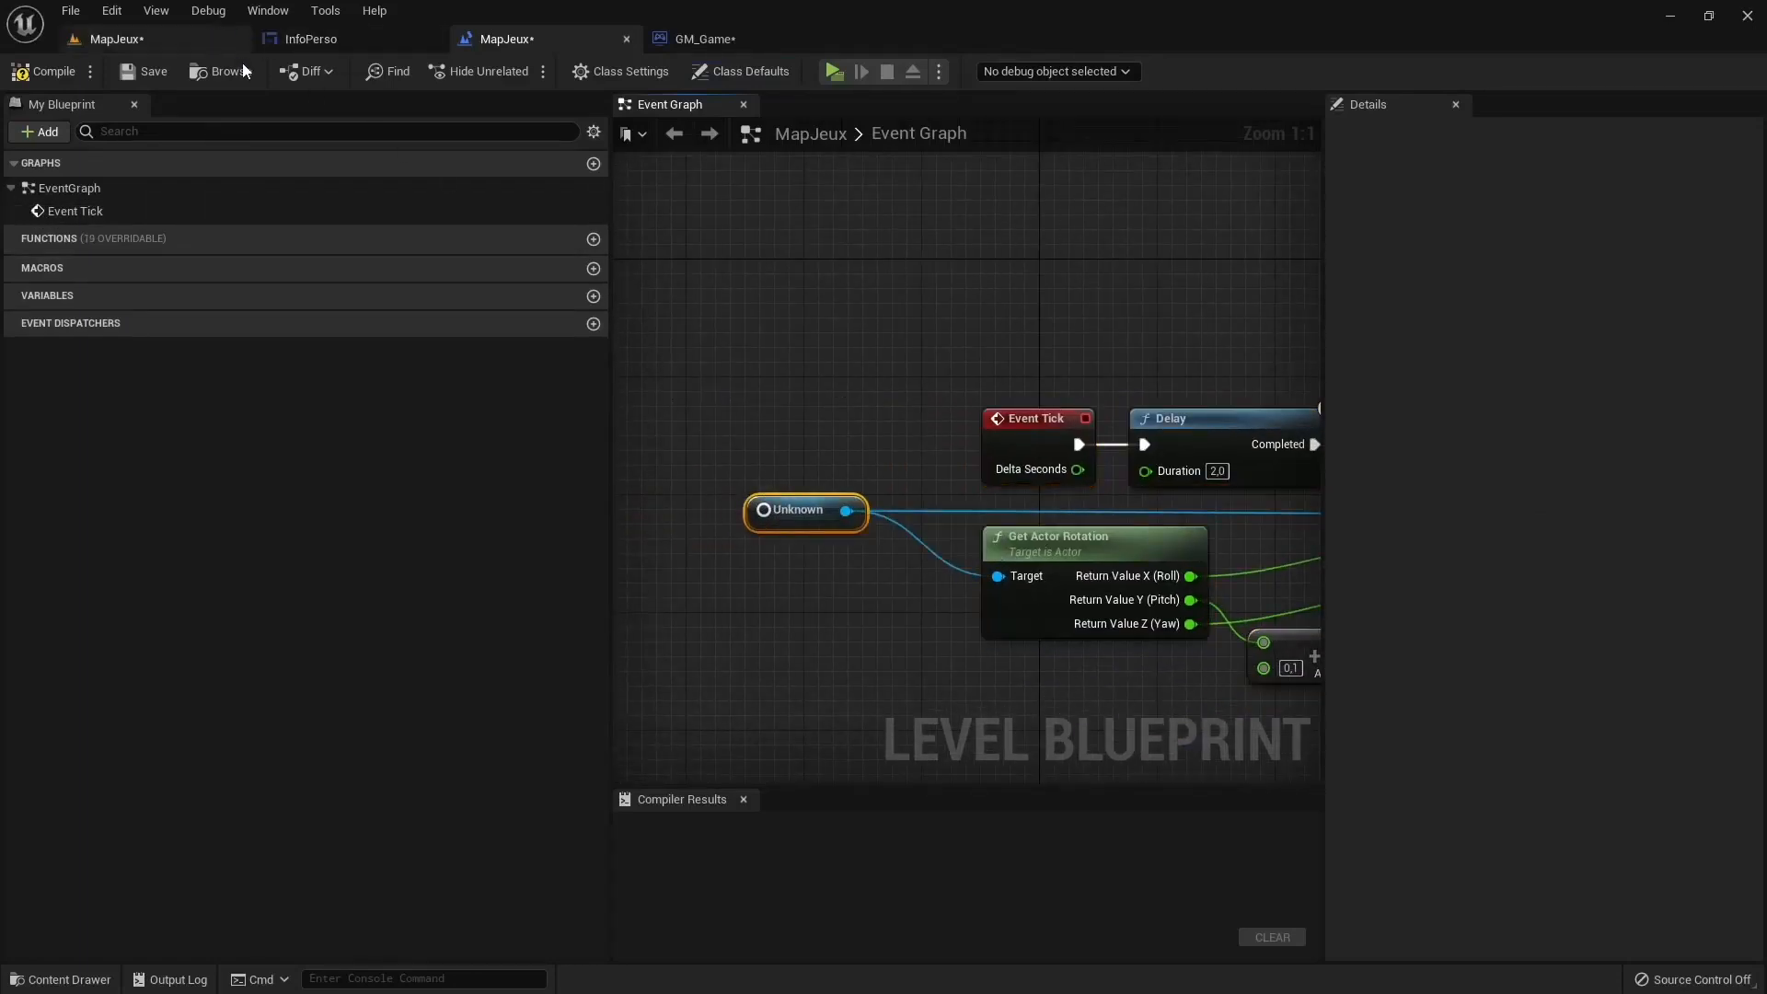
pyautogui.rightClick(678, 310)
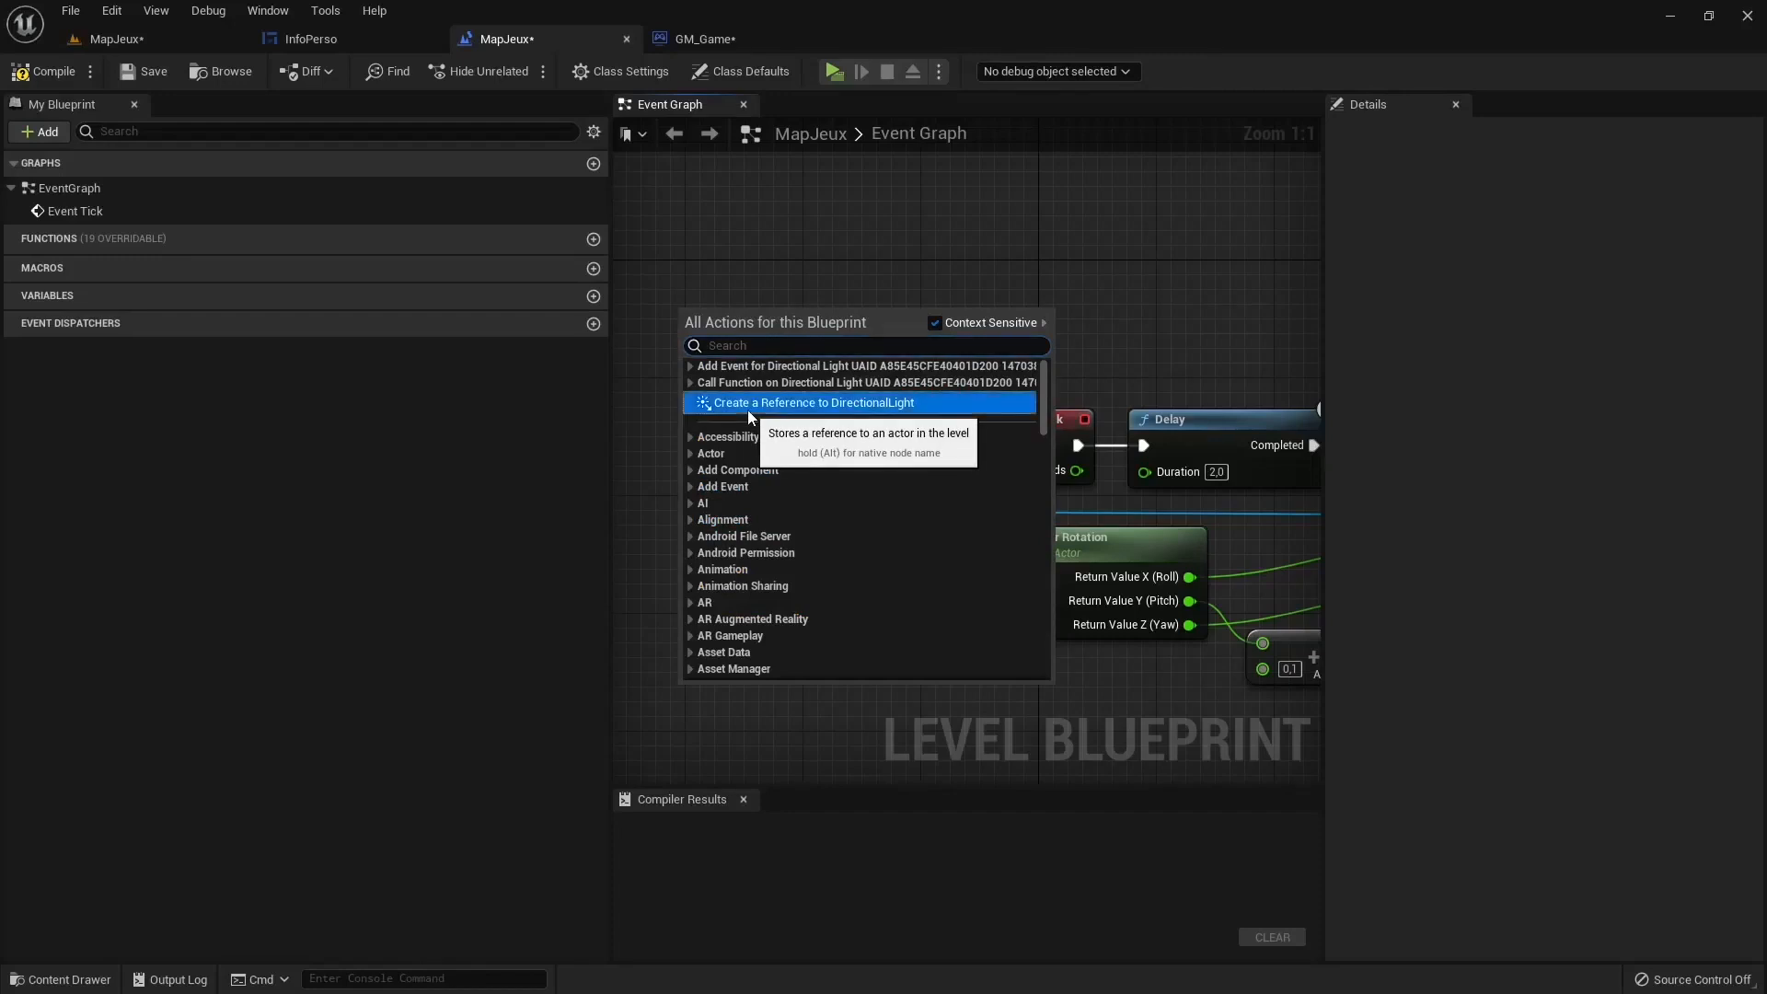
pyautogui.click(748, 405)
# Delete the pasted Event Tick rotation nodes from GM_Game, compile the blueprint and close it
pyautogui.click(714, 40)
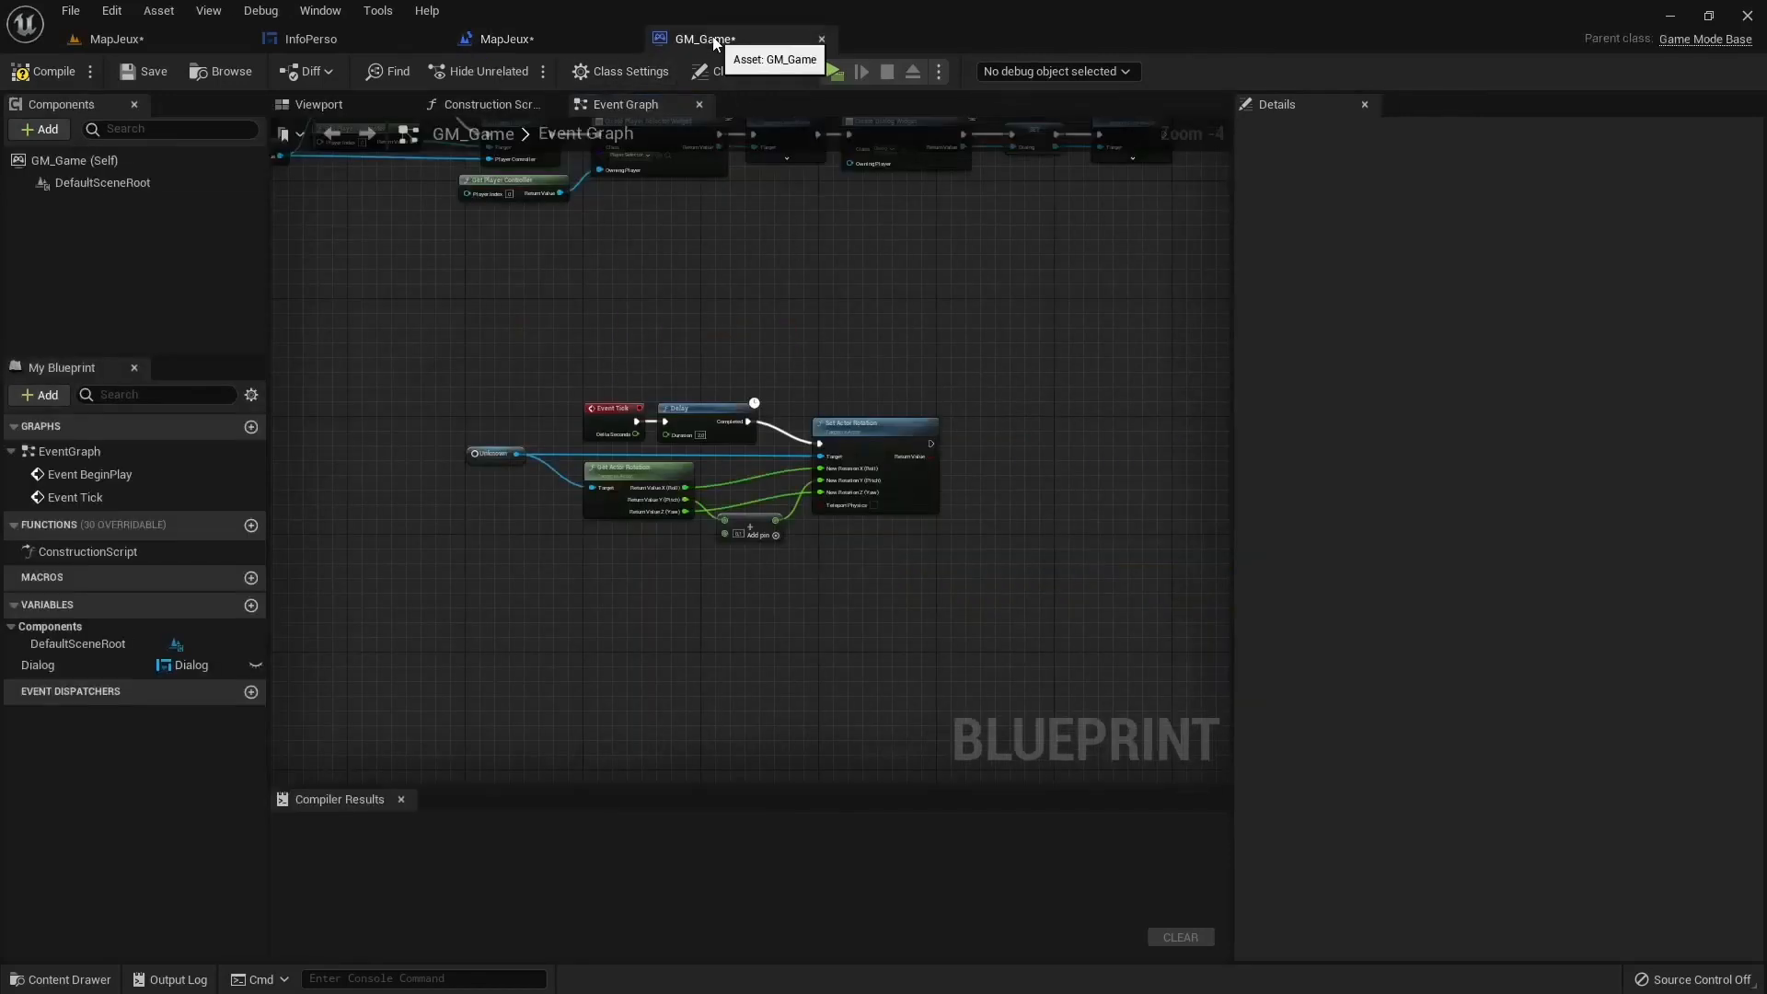
pyautogui.moveTo(440, 412); pyautogui.dragTo(974, 598)
pyautogui.press('Delete')
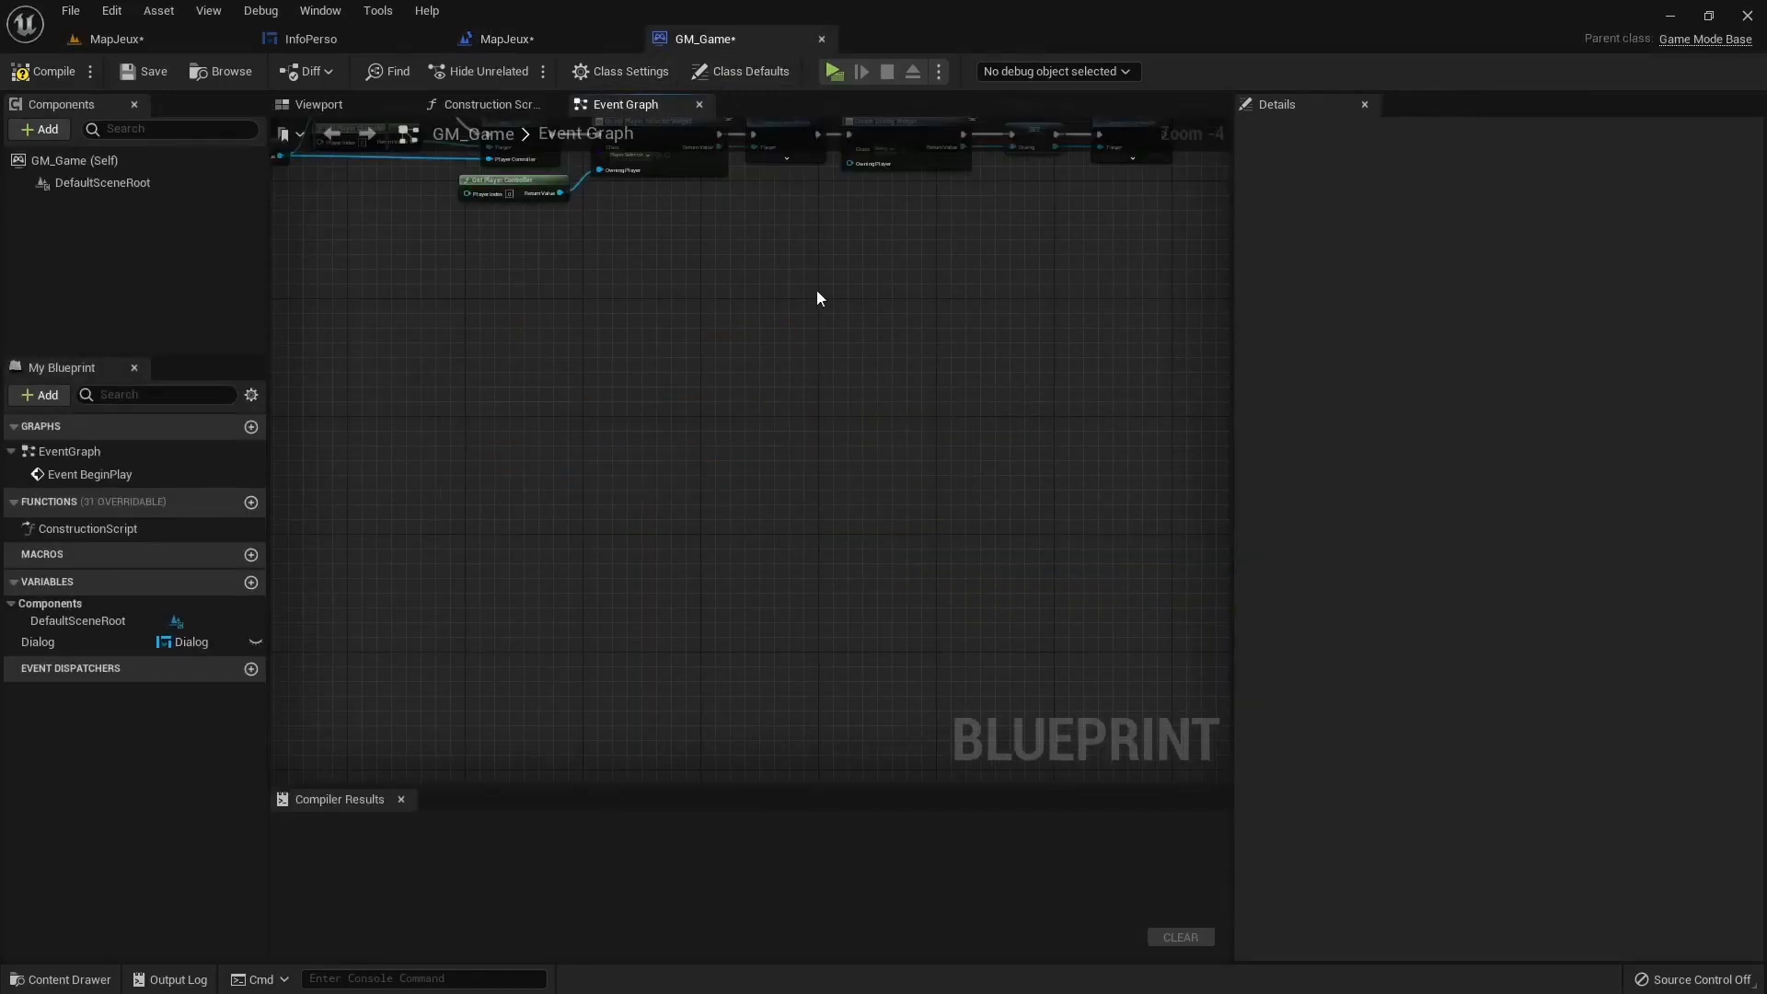
pyautogui.click(44, 71)
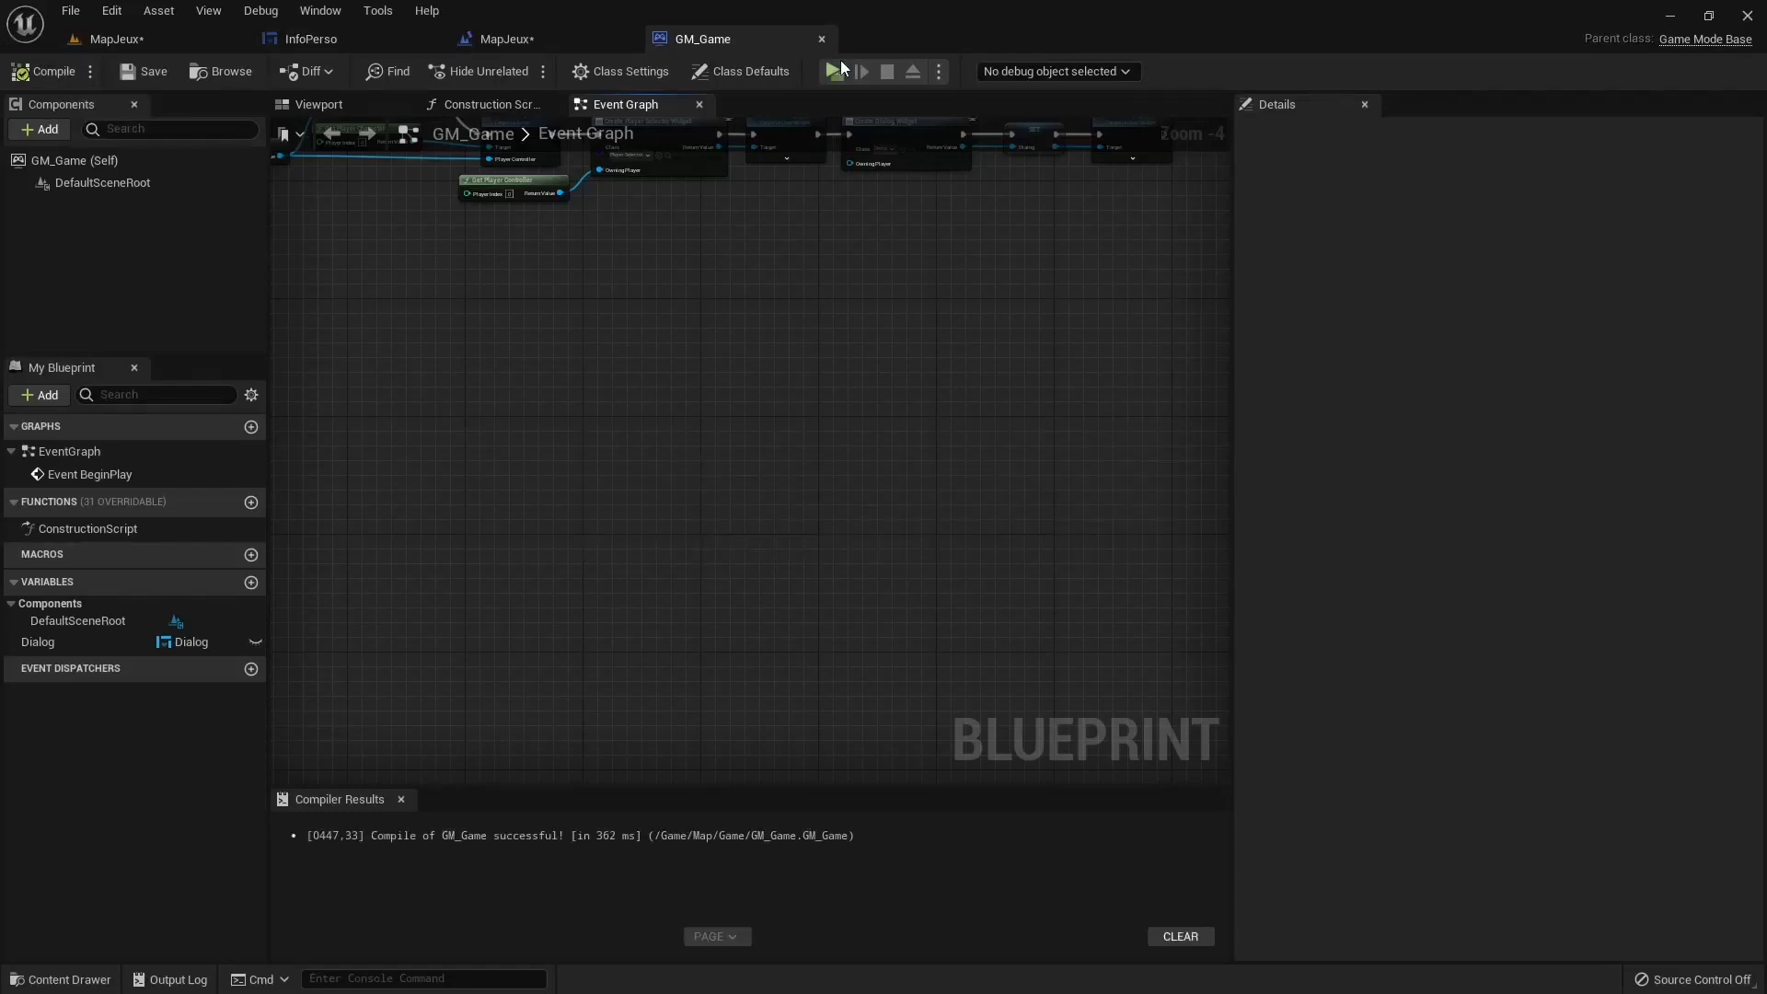
pyautogui.click(822, 40)
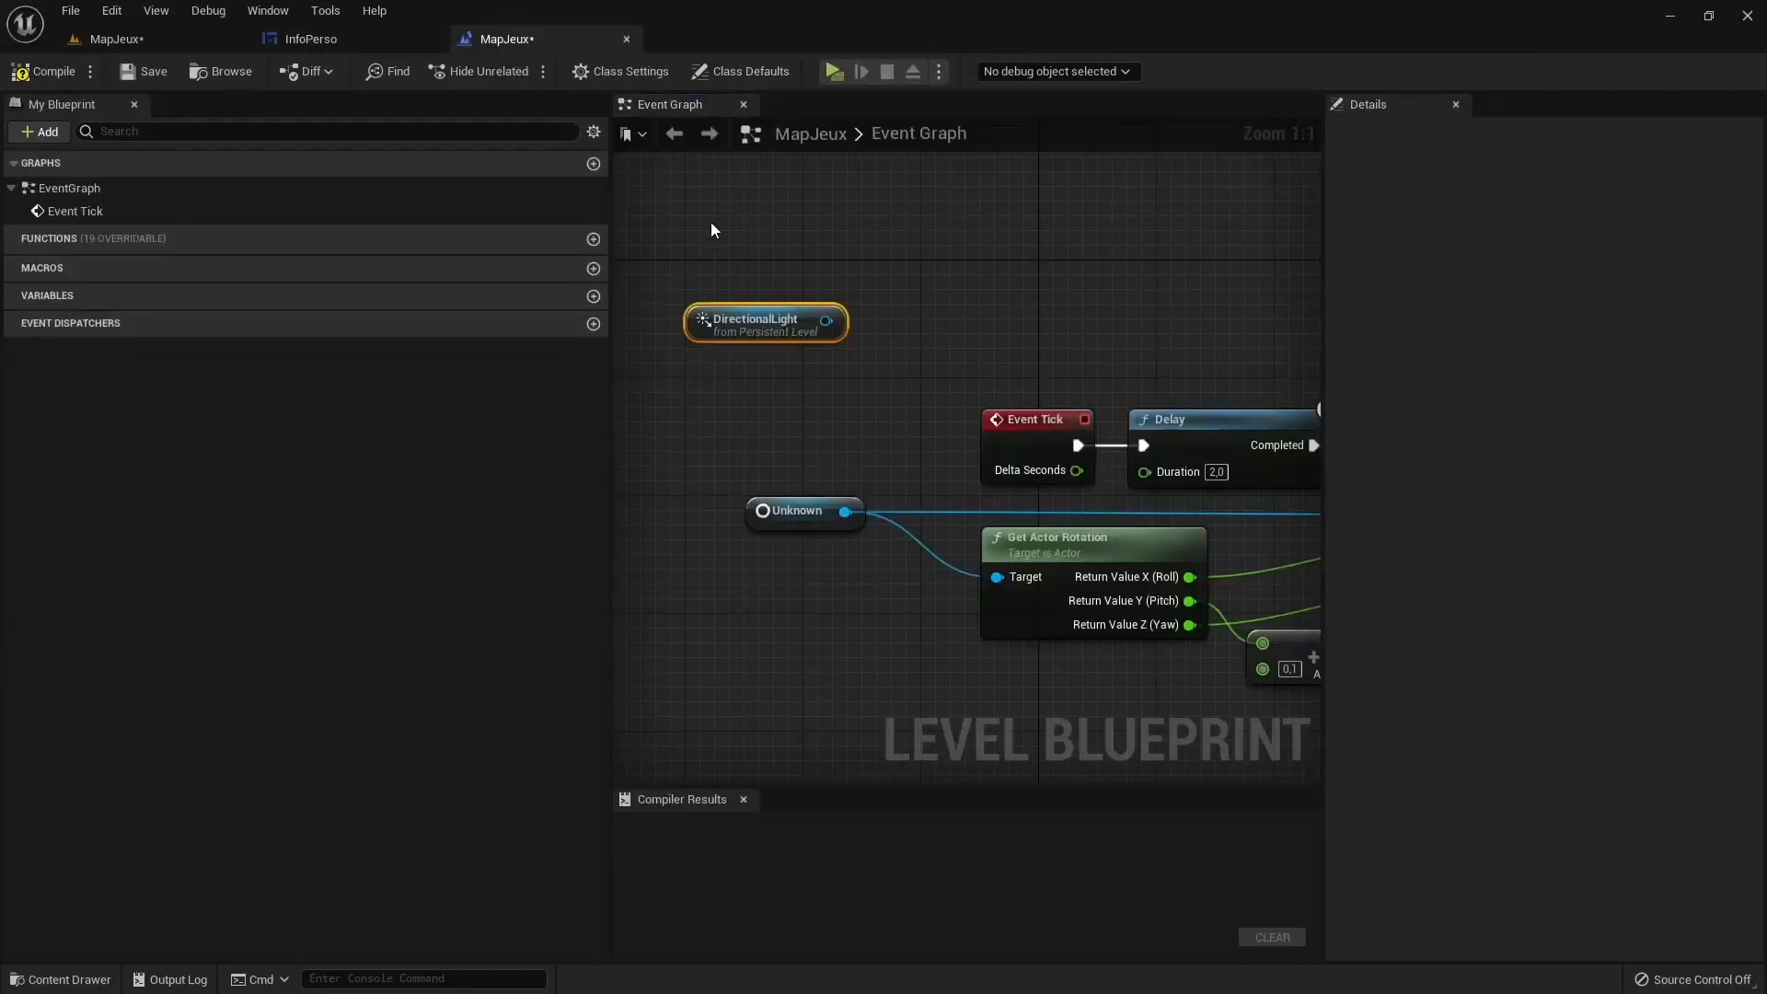
# Widen the Level Blueprint's graph area and examine the Event Tick, Delay and Set Actor Rotation nodes
pyautogui.scroll(-2, 725, 341)
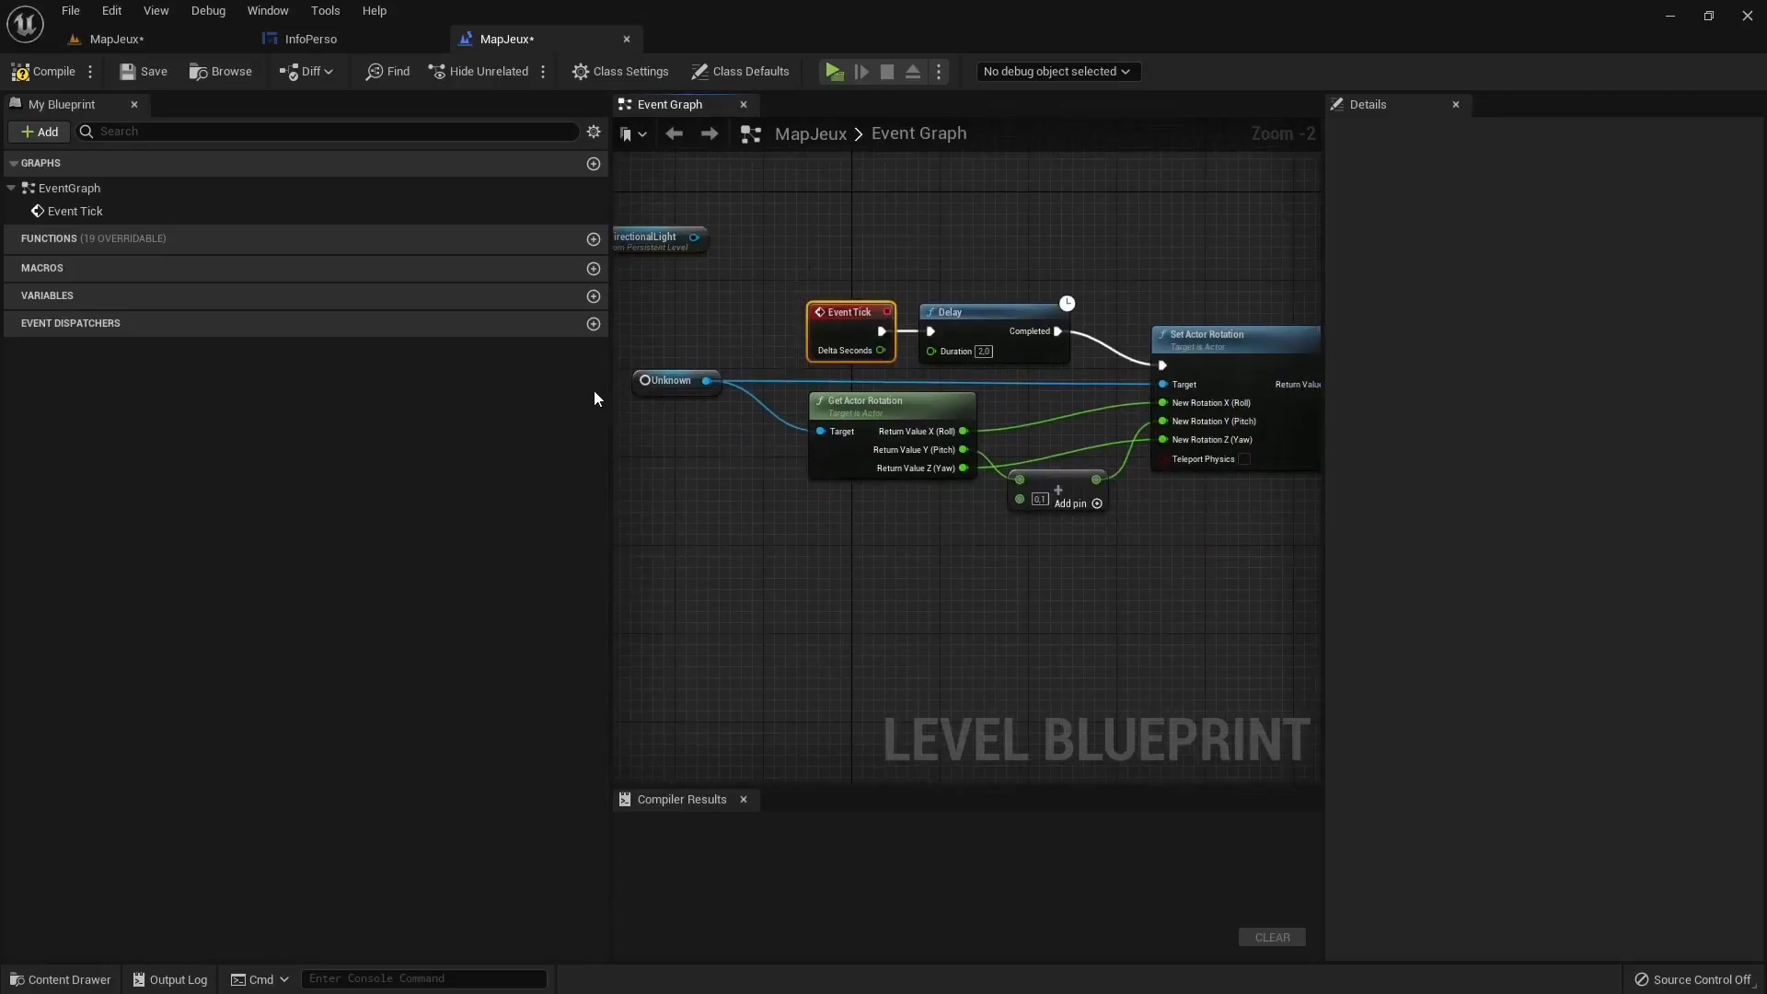
pyautogui.moveTo(608, 407); pyautogui.dragTo(259, 403)
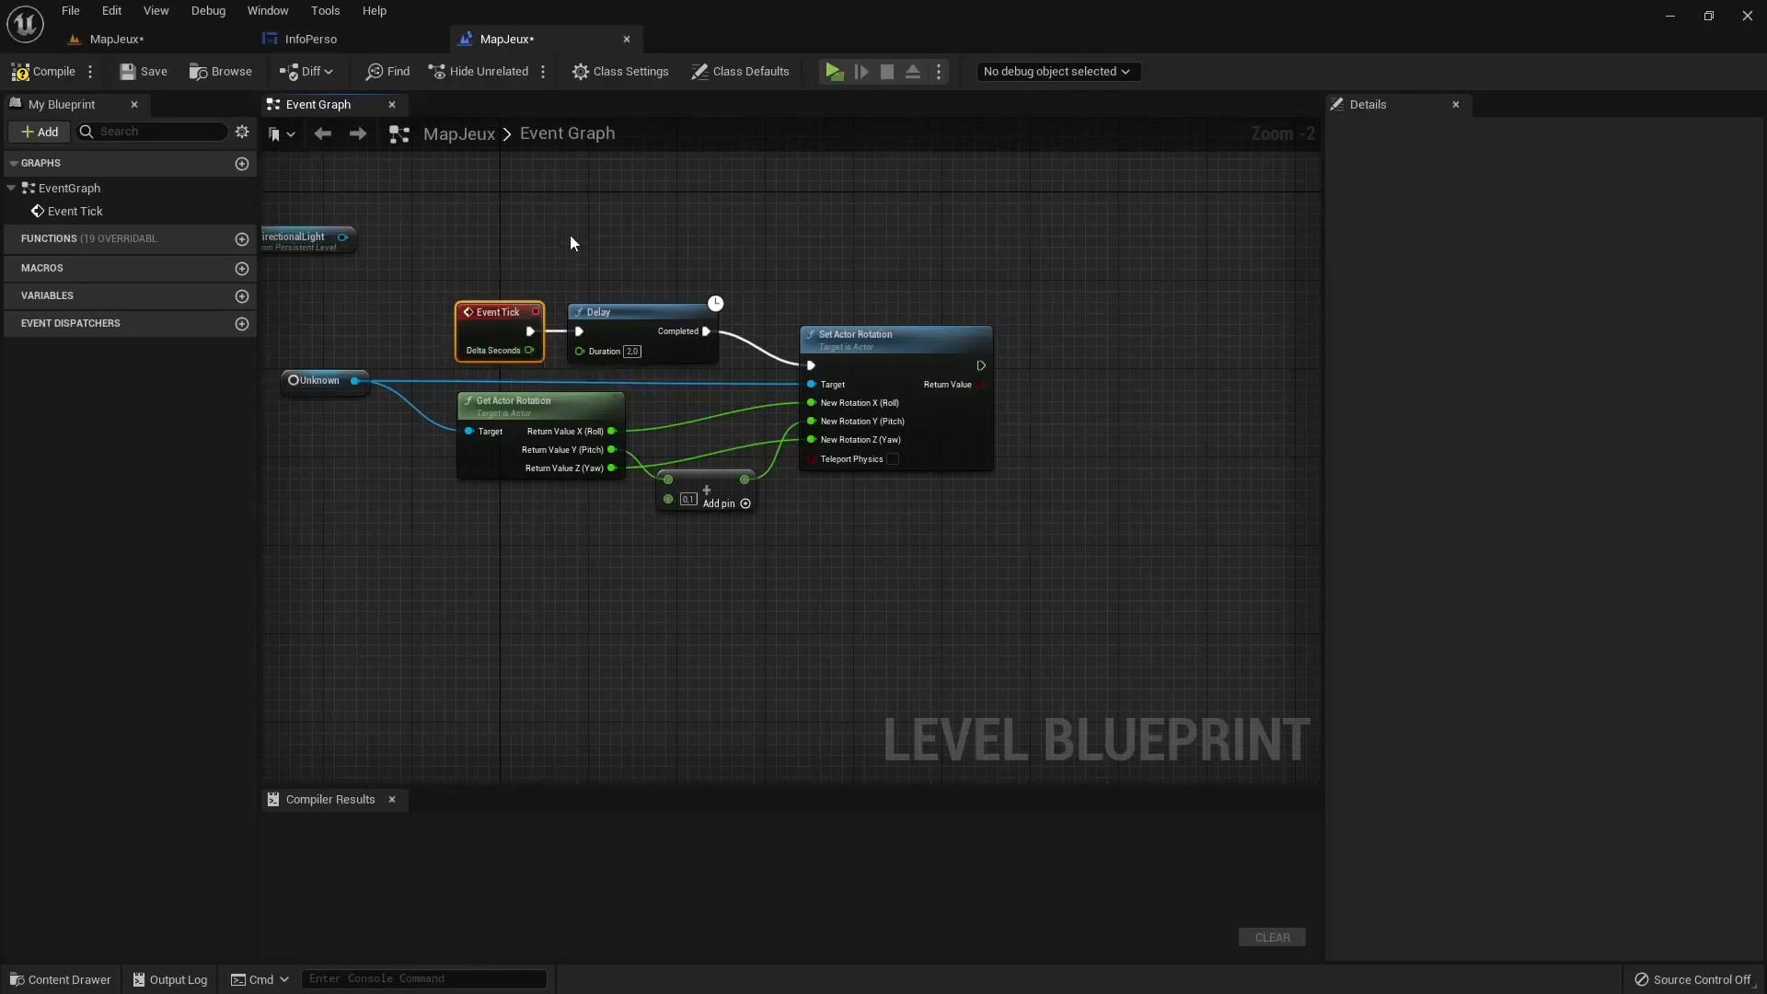
pyautogui.click(653, 356)
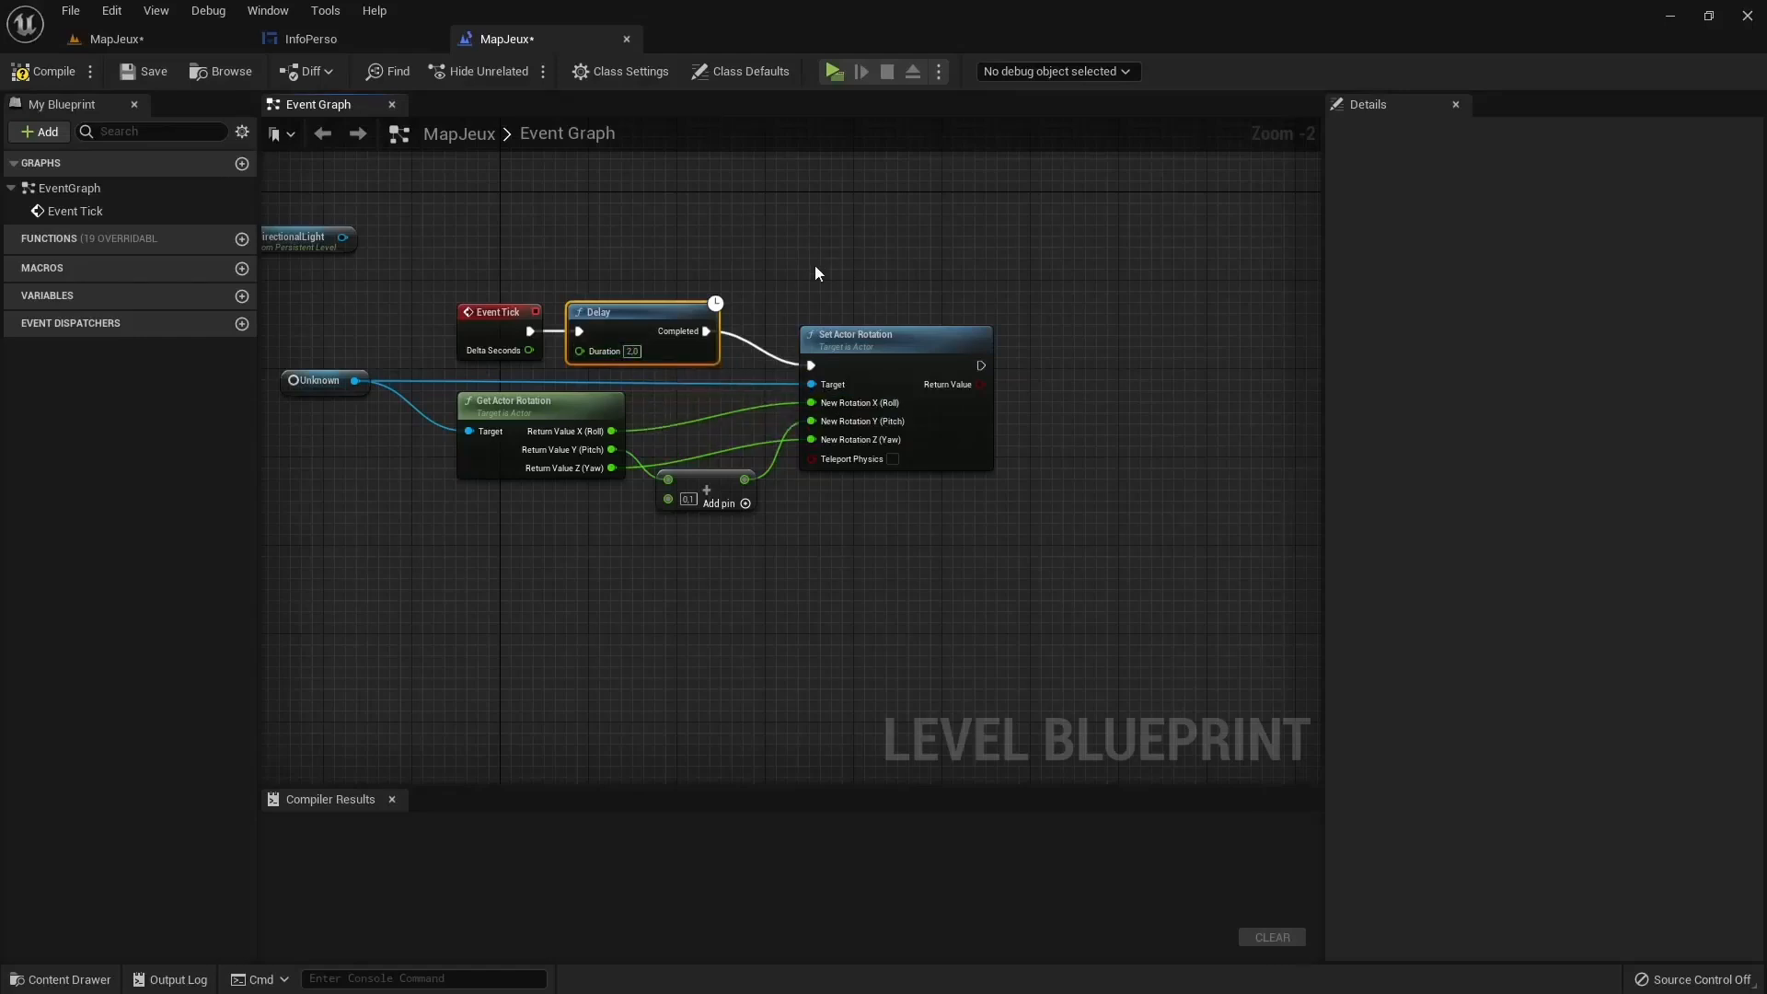
pyautogui.click(879, 345)
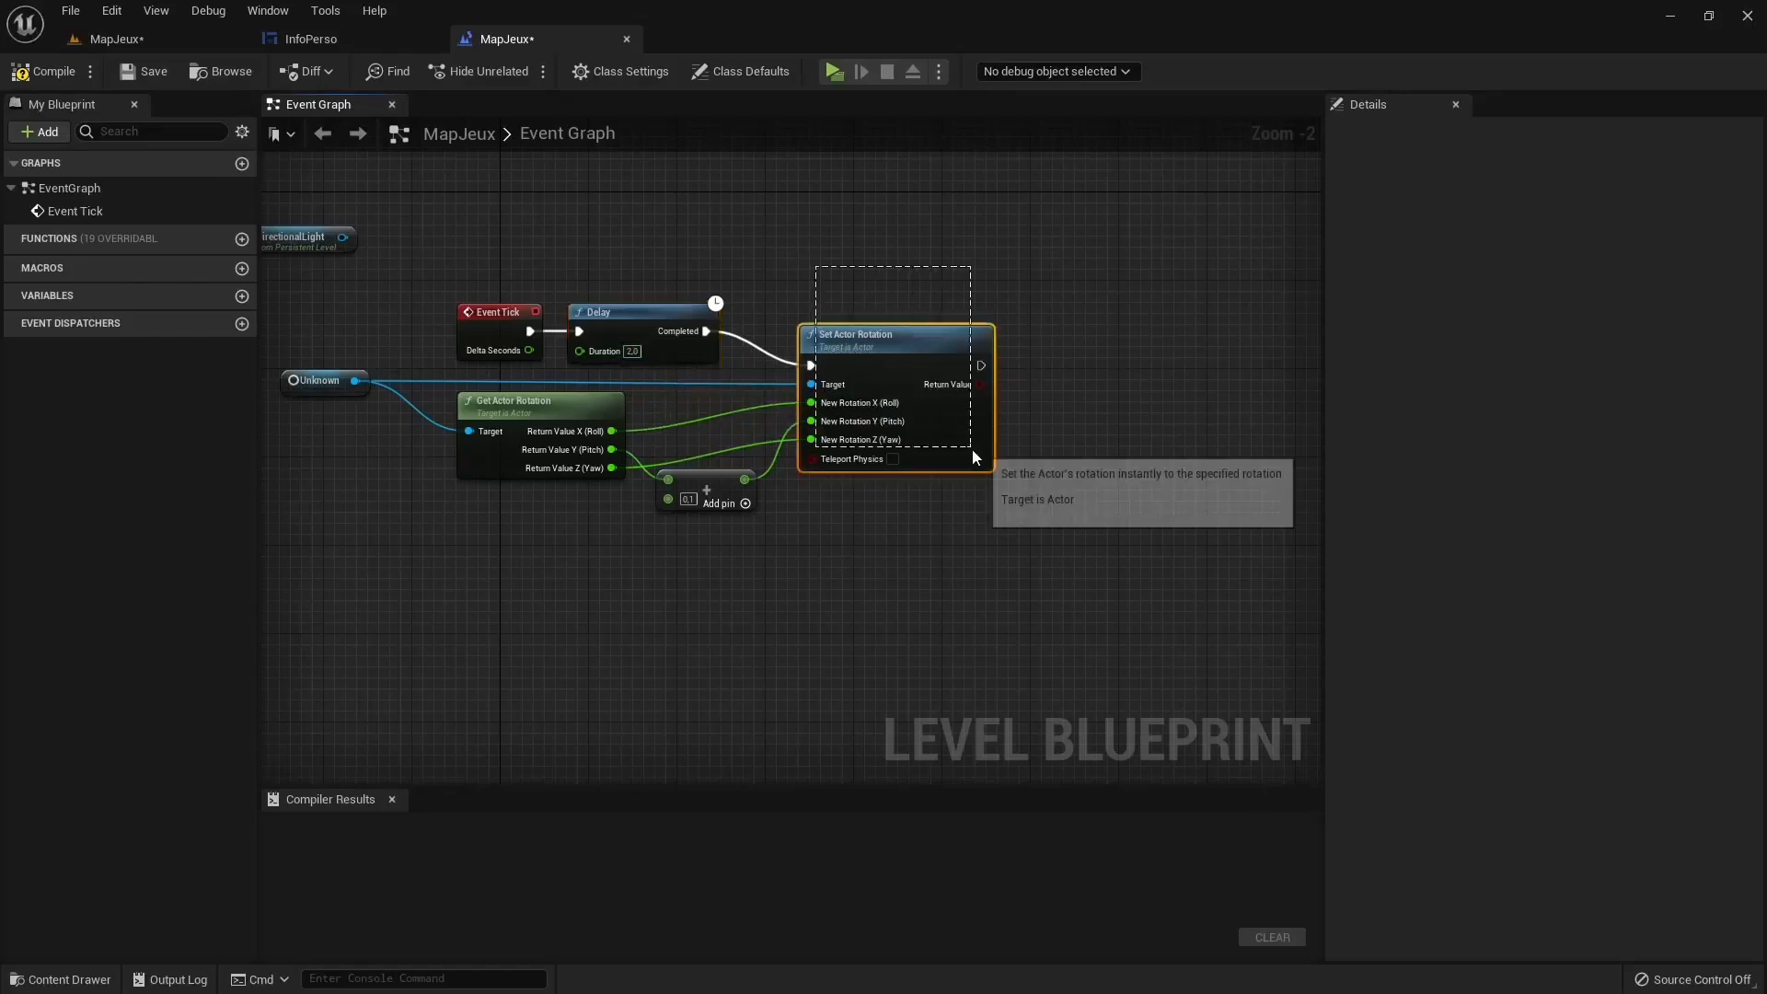
# Set the amount added to the pitch rotation in the addition node to 1.0
pyautogui.click(689, 499)
pyautogui.write('1,0')
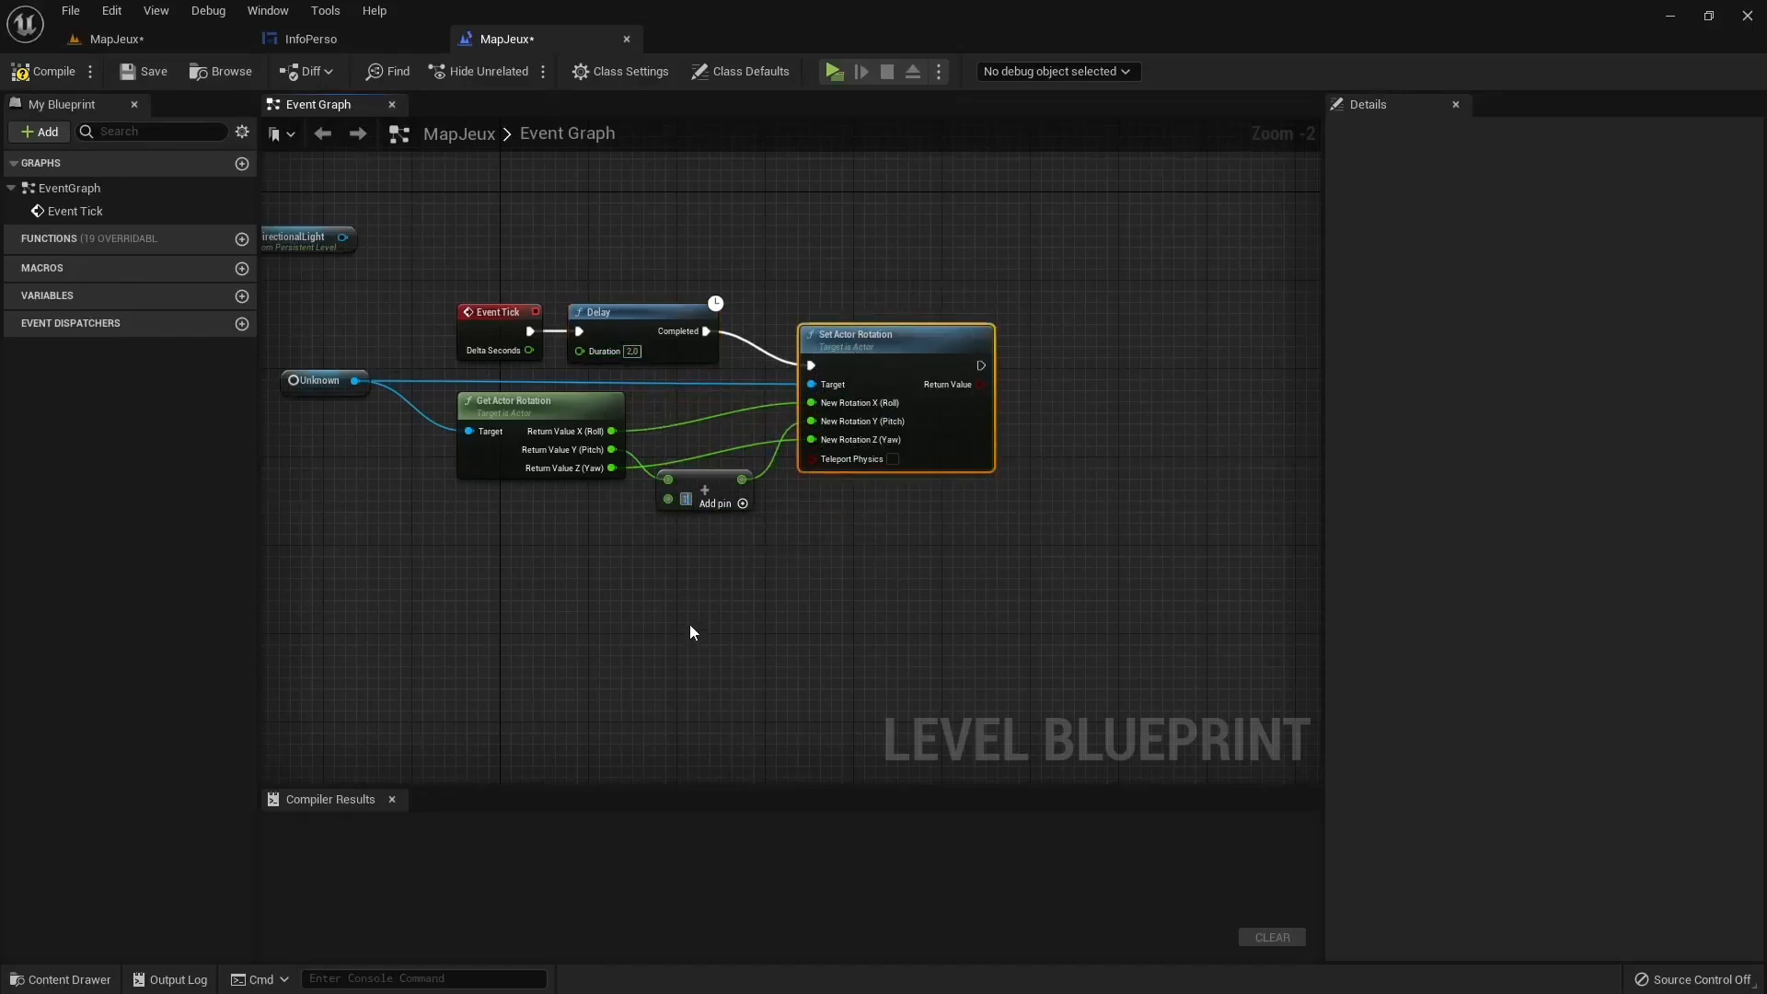
pyautogui.click(688, 626)
# Move the DirectionalLight reference below the Unknown node and connect it to the targets of Set Actor Rotation and Get Actor Rotation
pyautogui.moveTo(315, 241); pyautogui.dragTo(401, 437)
pyautogui.click(114, 38)
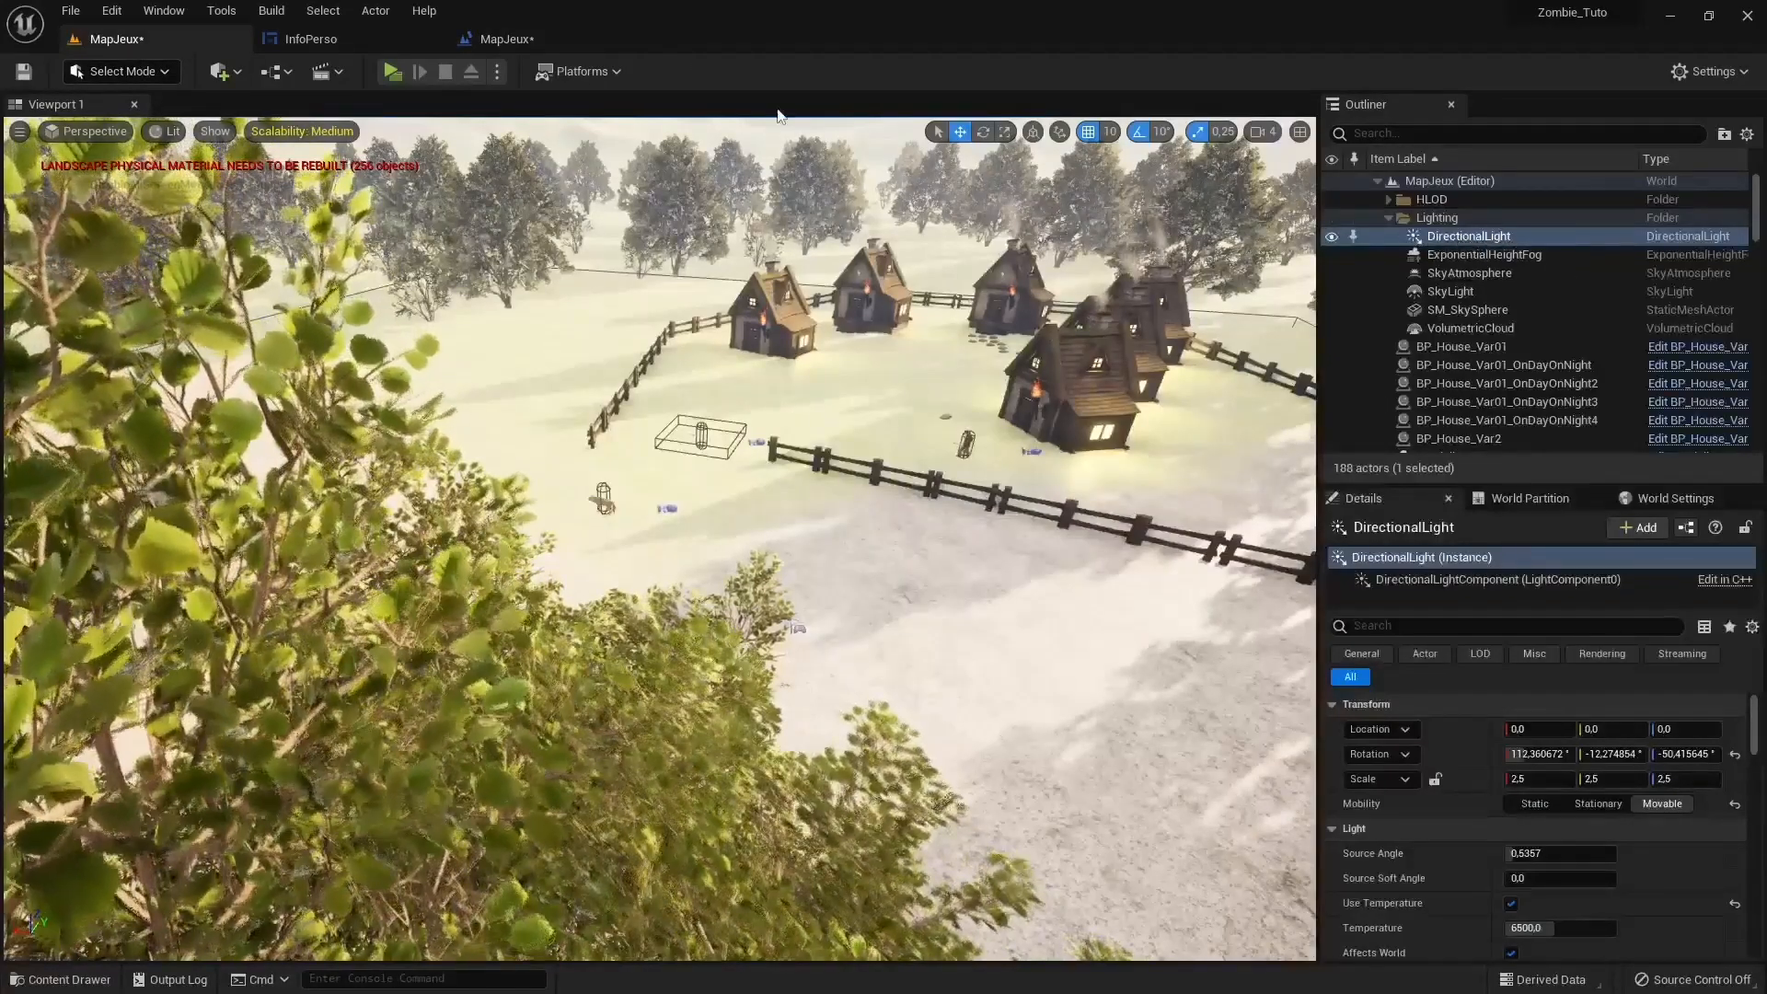
pyautogui.click(516, 41)
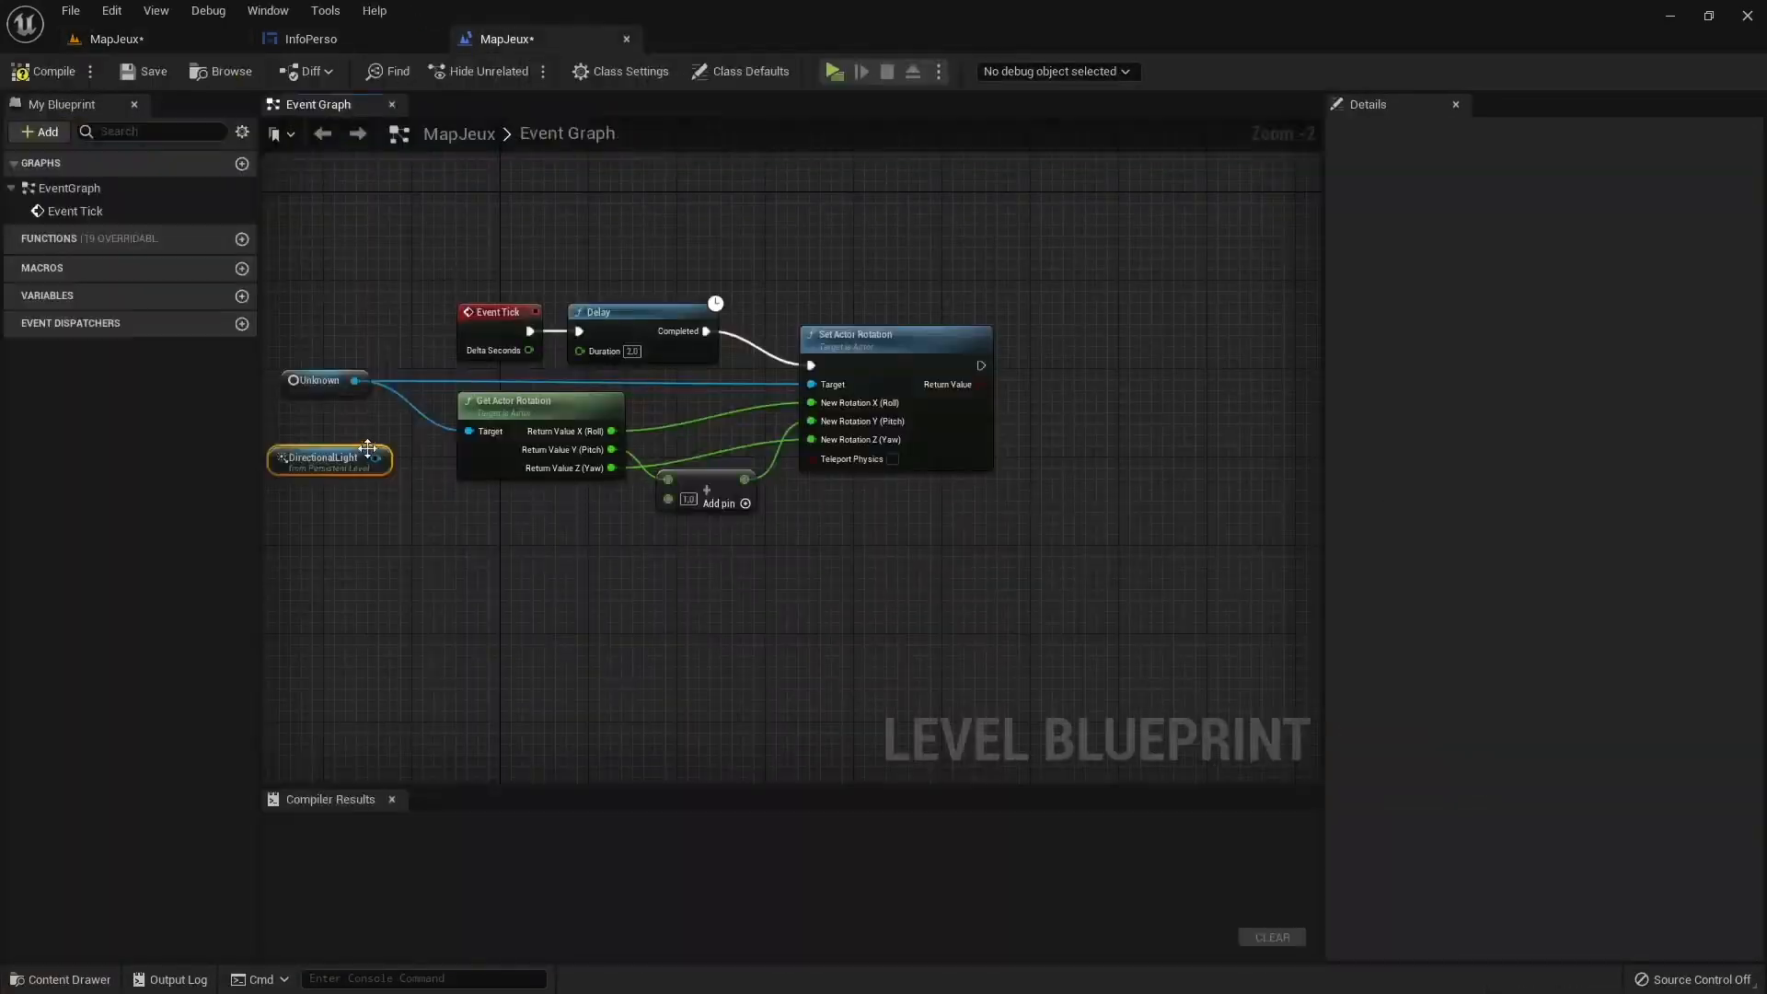
pyautogui.moveTo(373, 462); pyautogui.dragTo(811, 384)
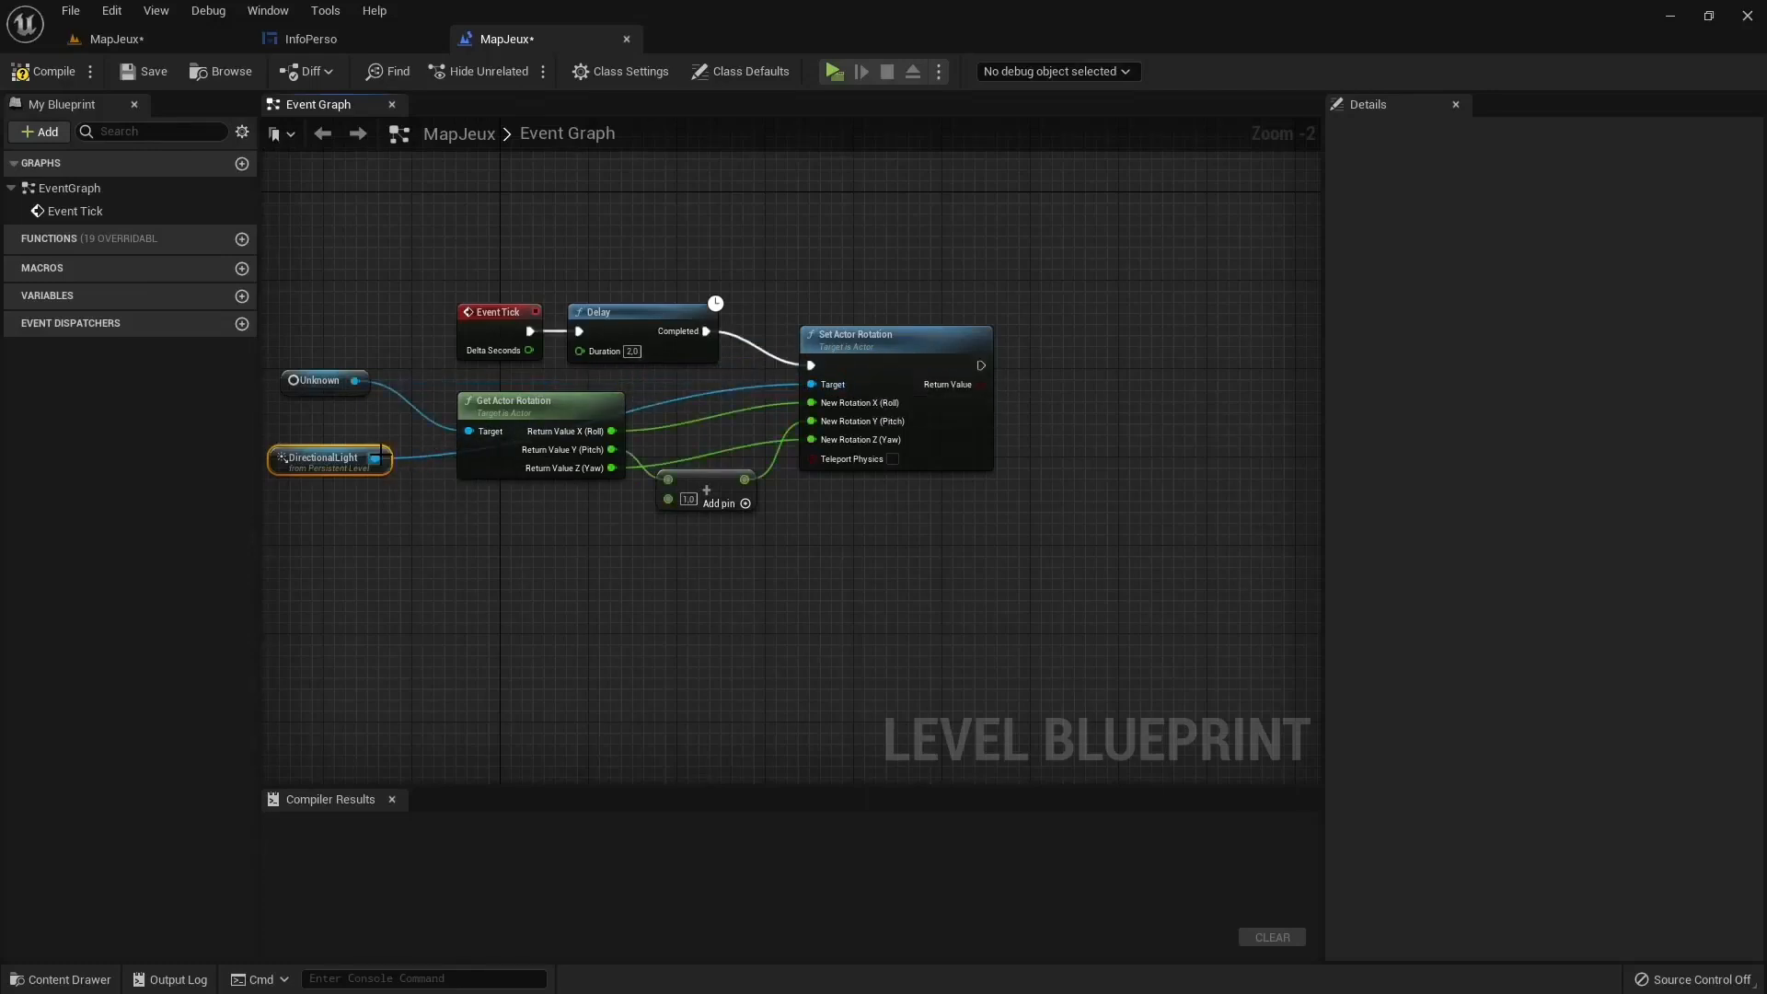
pyautogui.moveTo(375, 458); pyautogui.dragTo(469, 432)
# Delete the Unknown node, put the DirectionalLight reference in its place, and compile and save the Level Blueprint
pyautogui.click(309, 380)
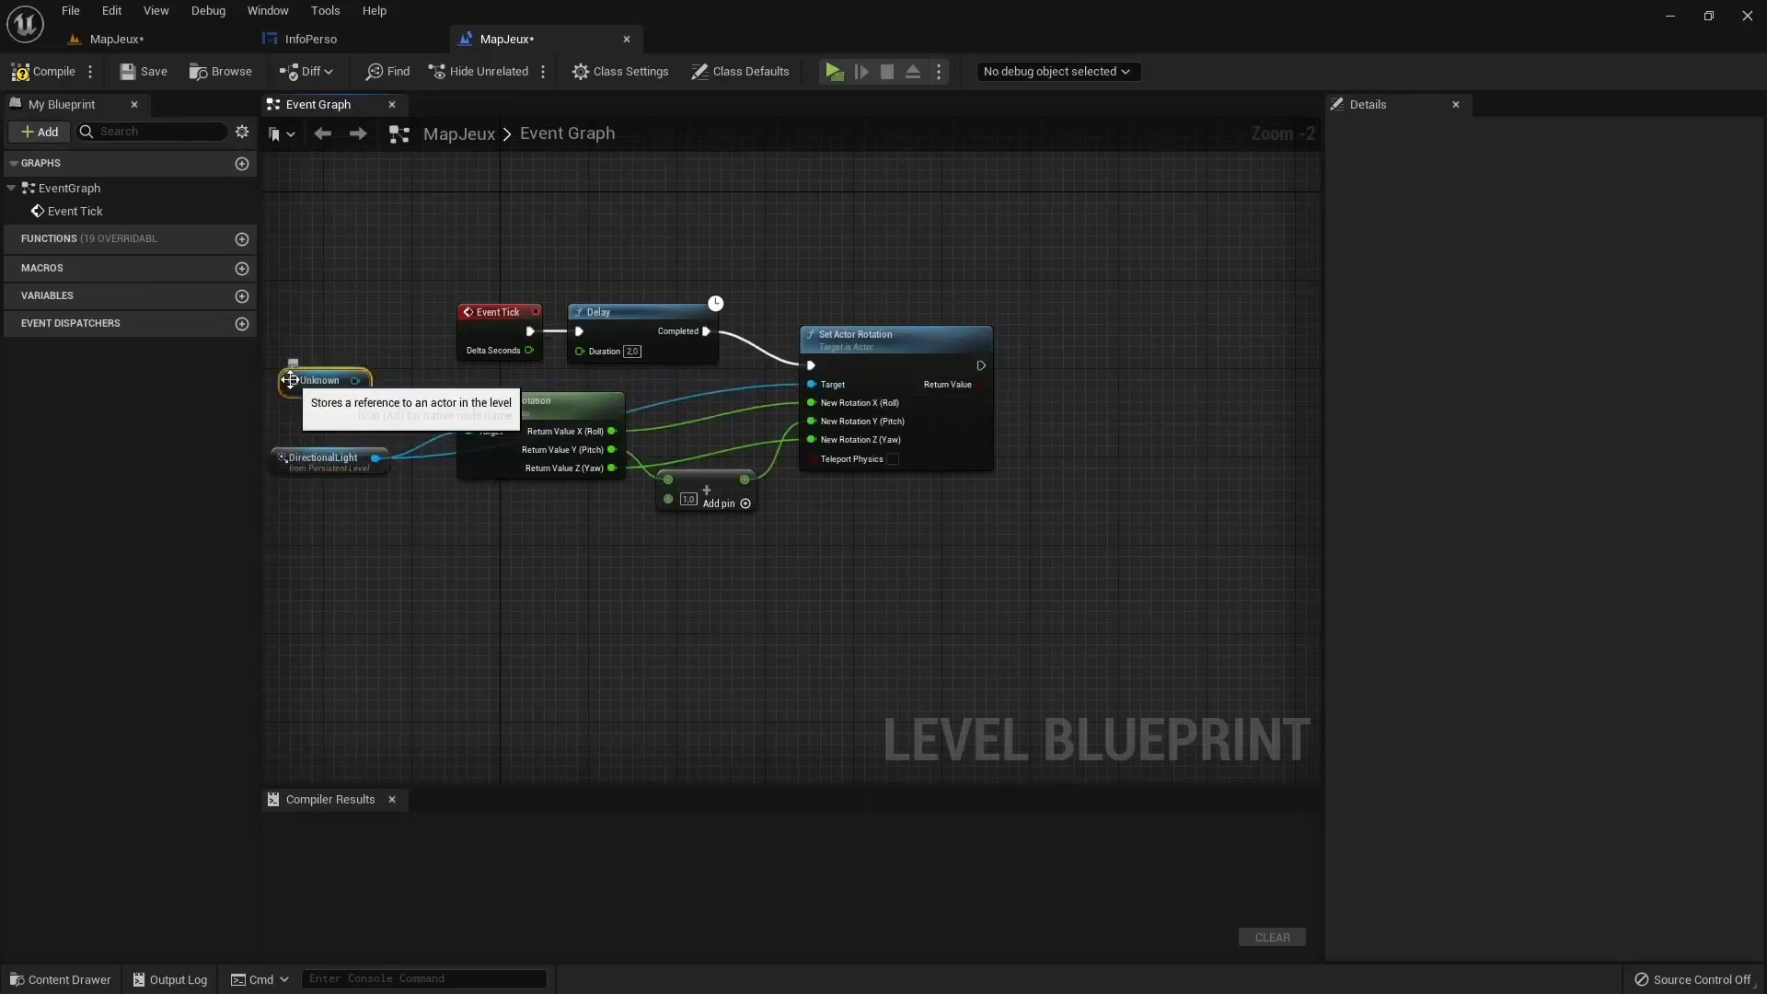
pyautogui.press('Delete')
pyautogui.moveTo(298, 368); pyautogui.dragTo(298, 379)
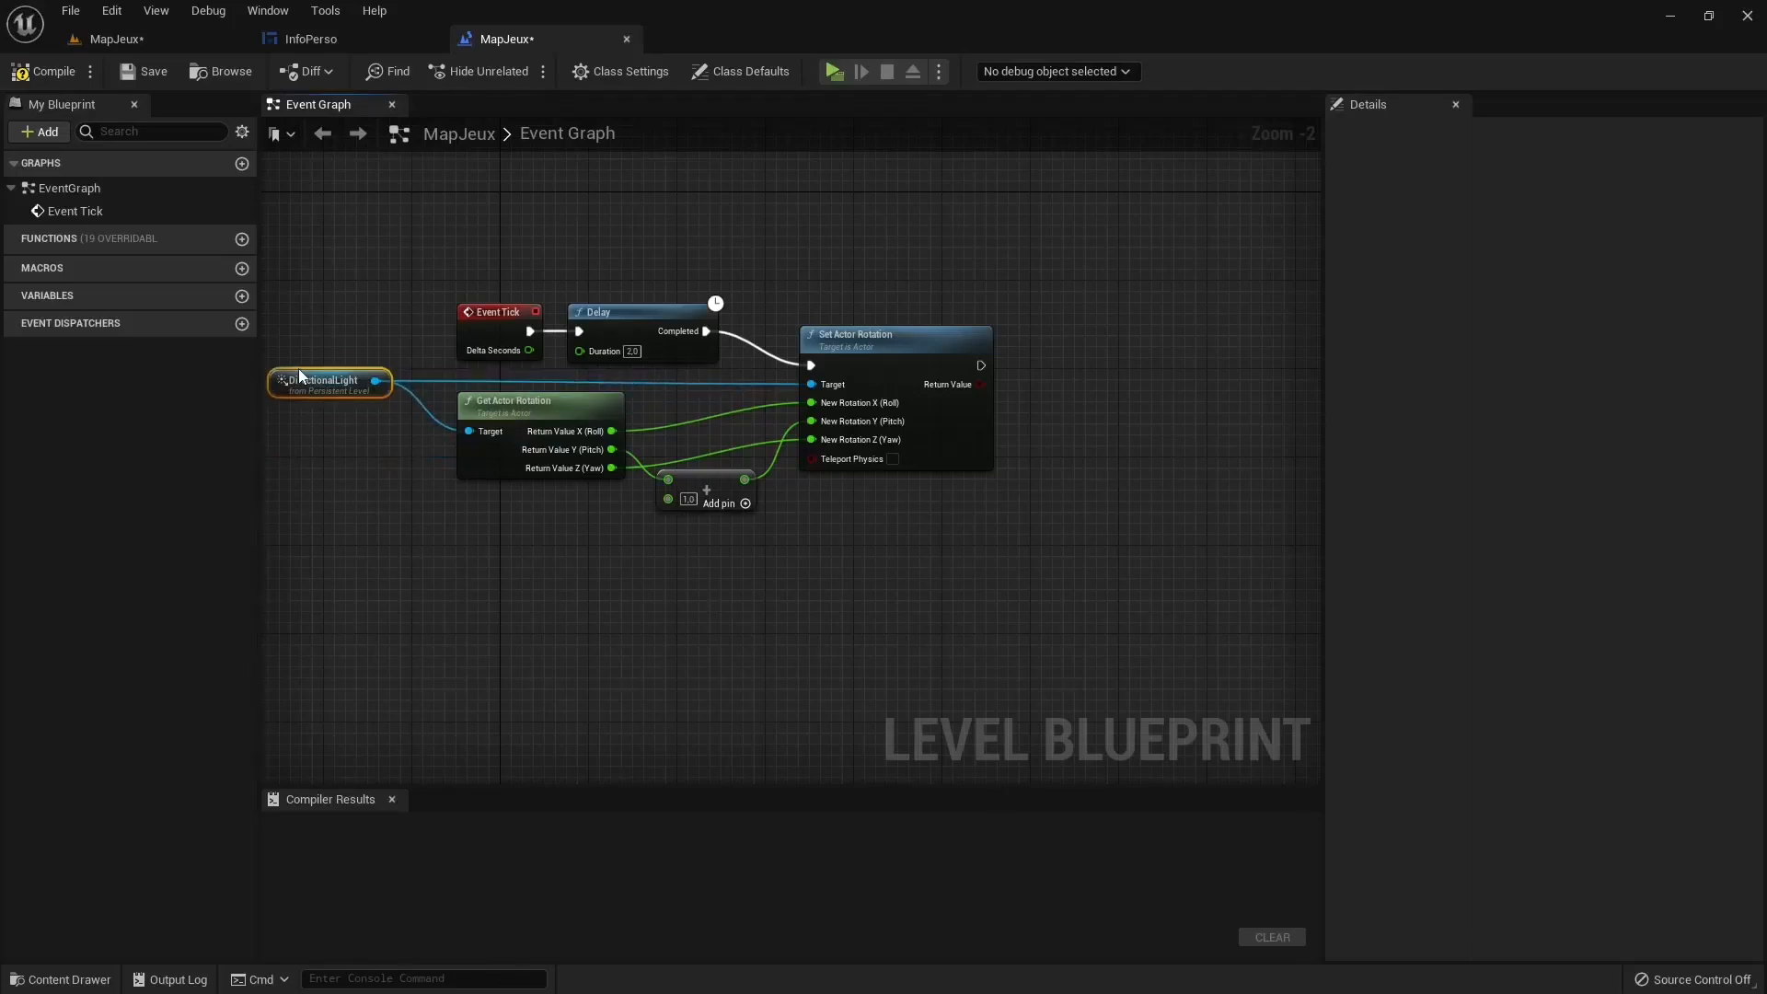
pyautogui.moveTo(577, 521); pyautogui.dragTo(837, 429, button='right')
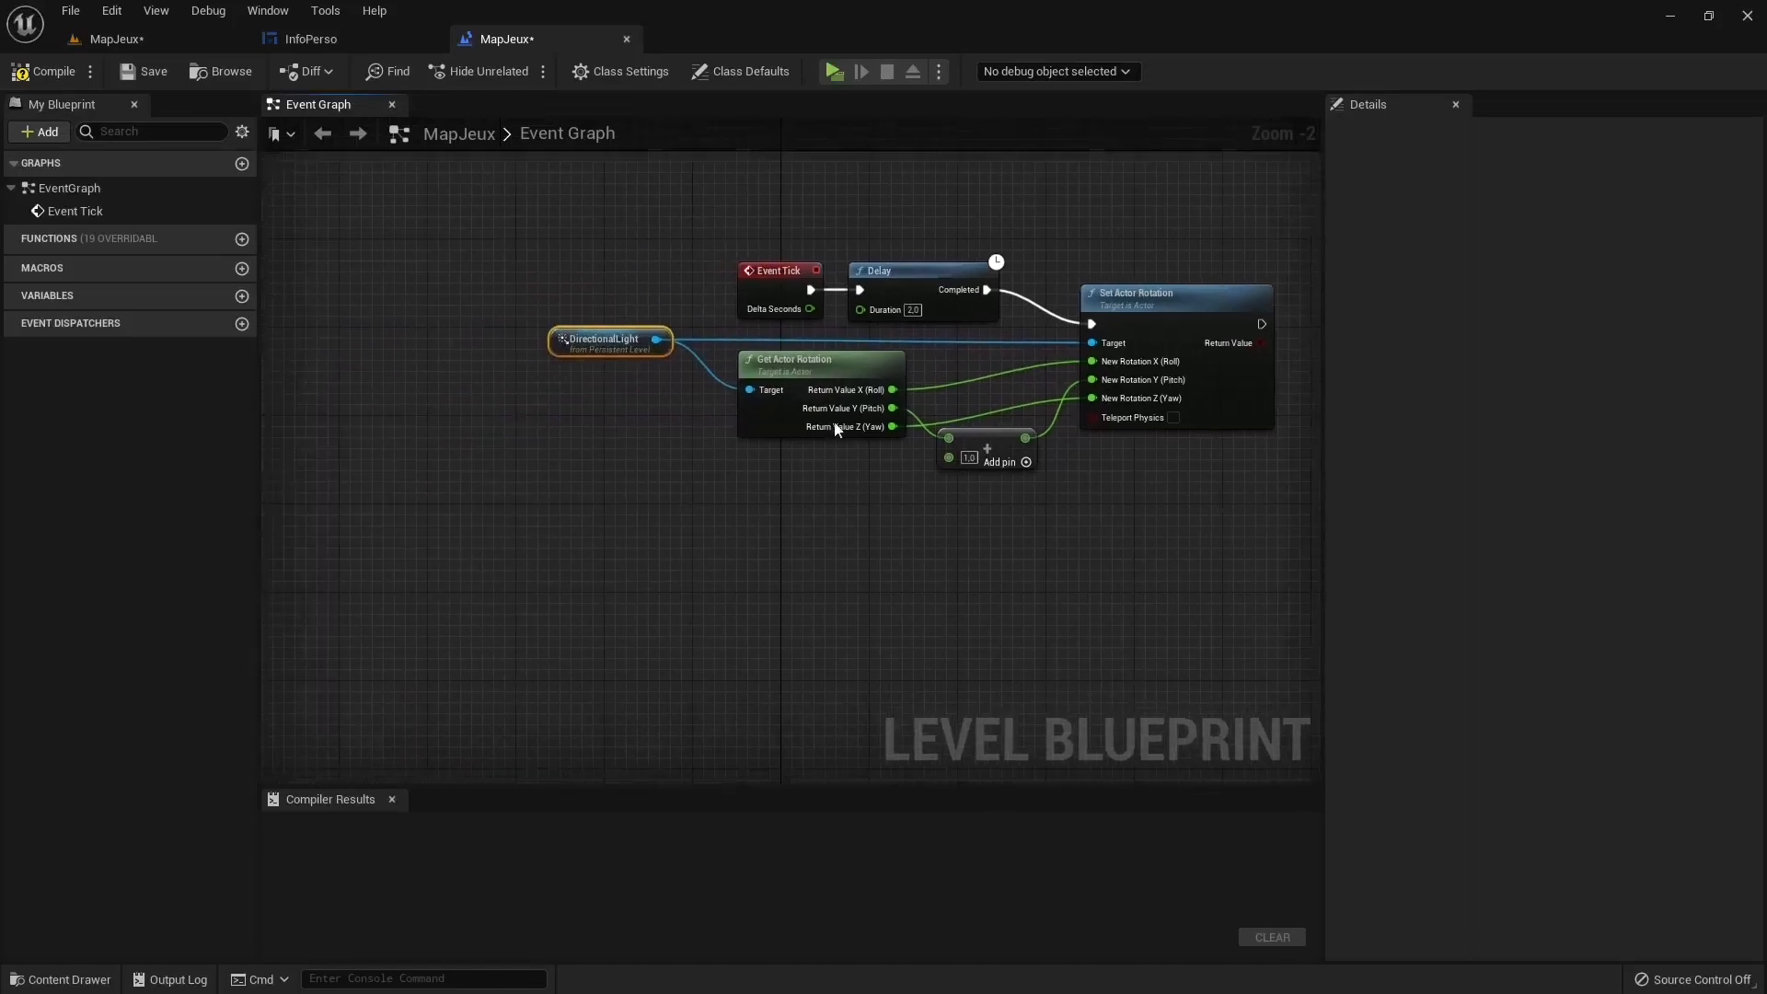
pyautogui.click(73, 67)
pyautogui.click(143, 46)
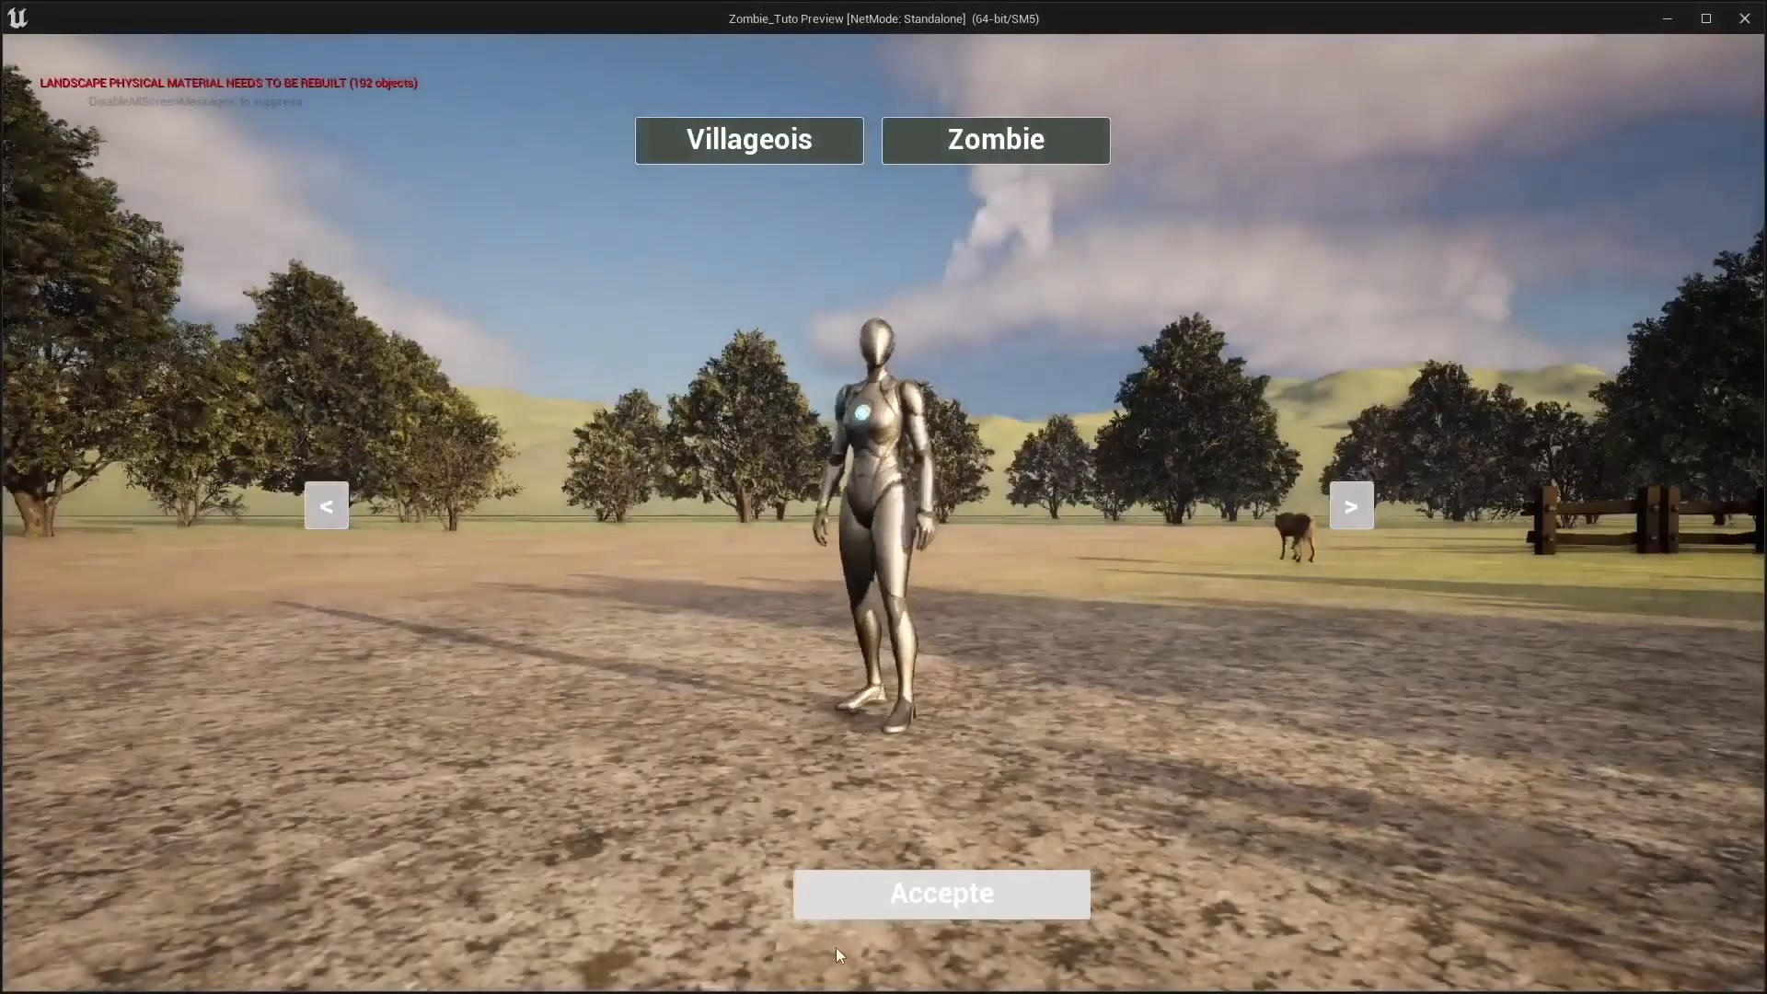
# Accept the default character in the game preview, watch the sky and village as the light rotates, and stop the preview
pyautogui.click(858, 889)
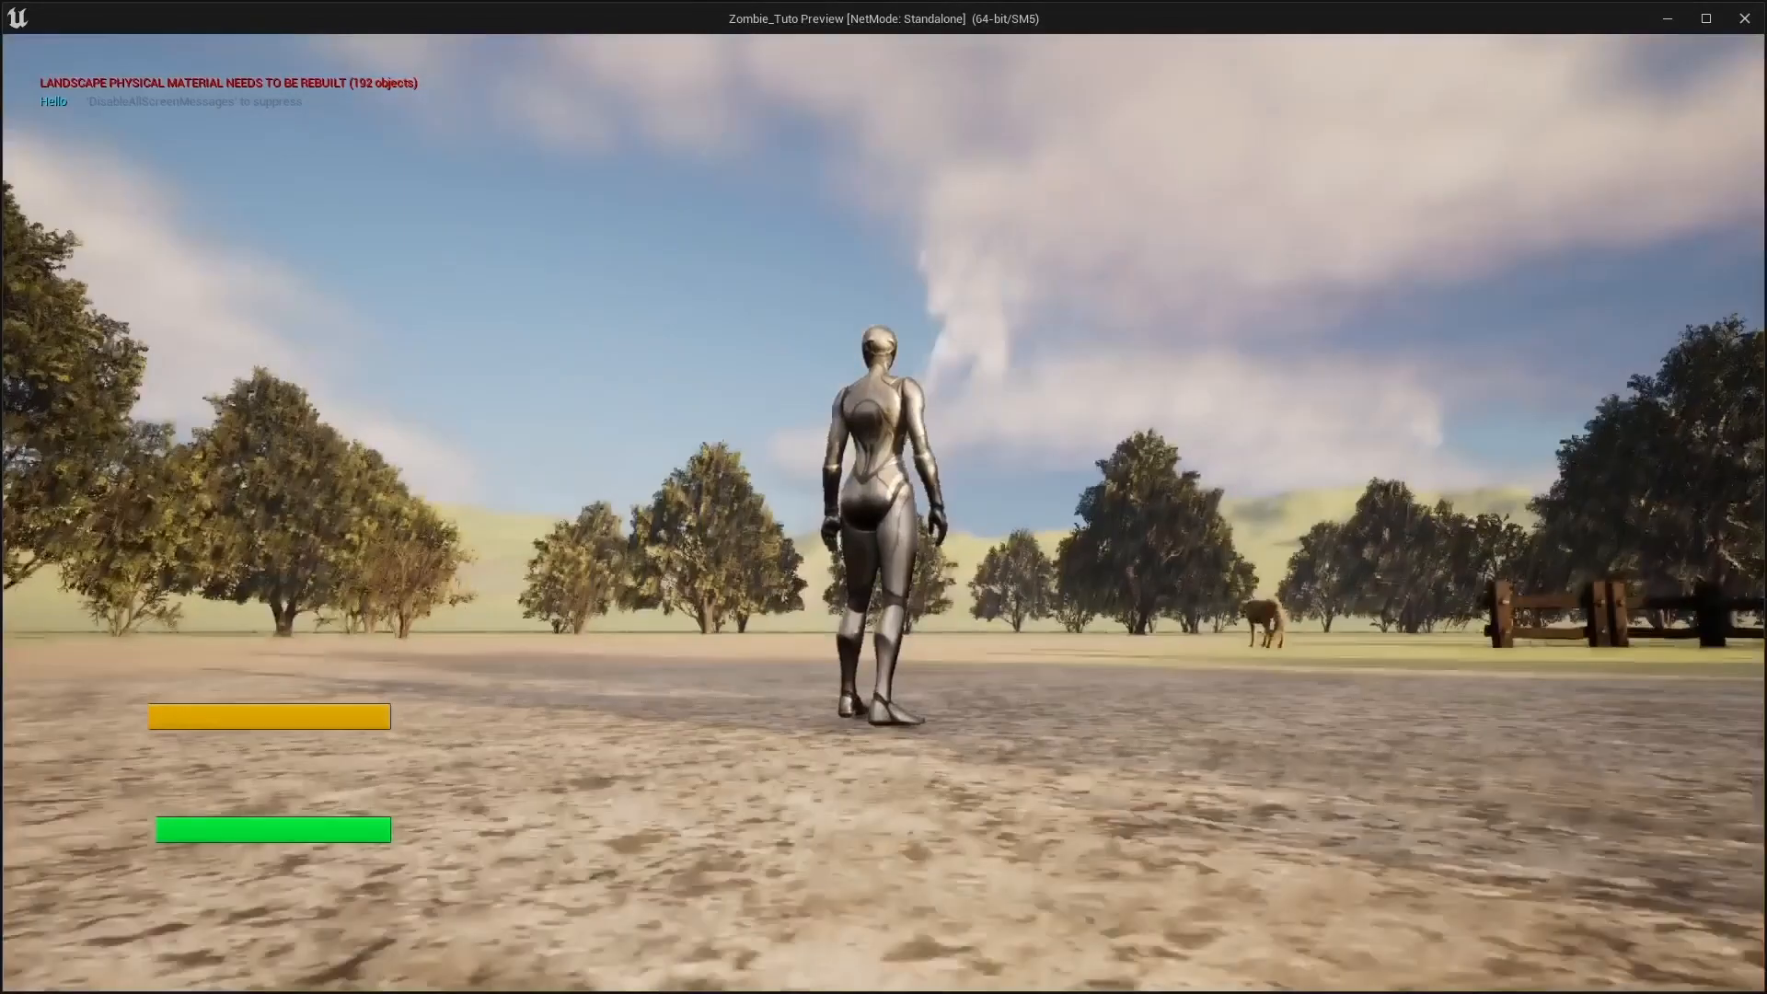
pyautogui.press('w')
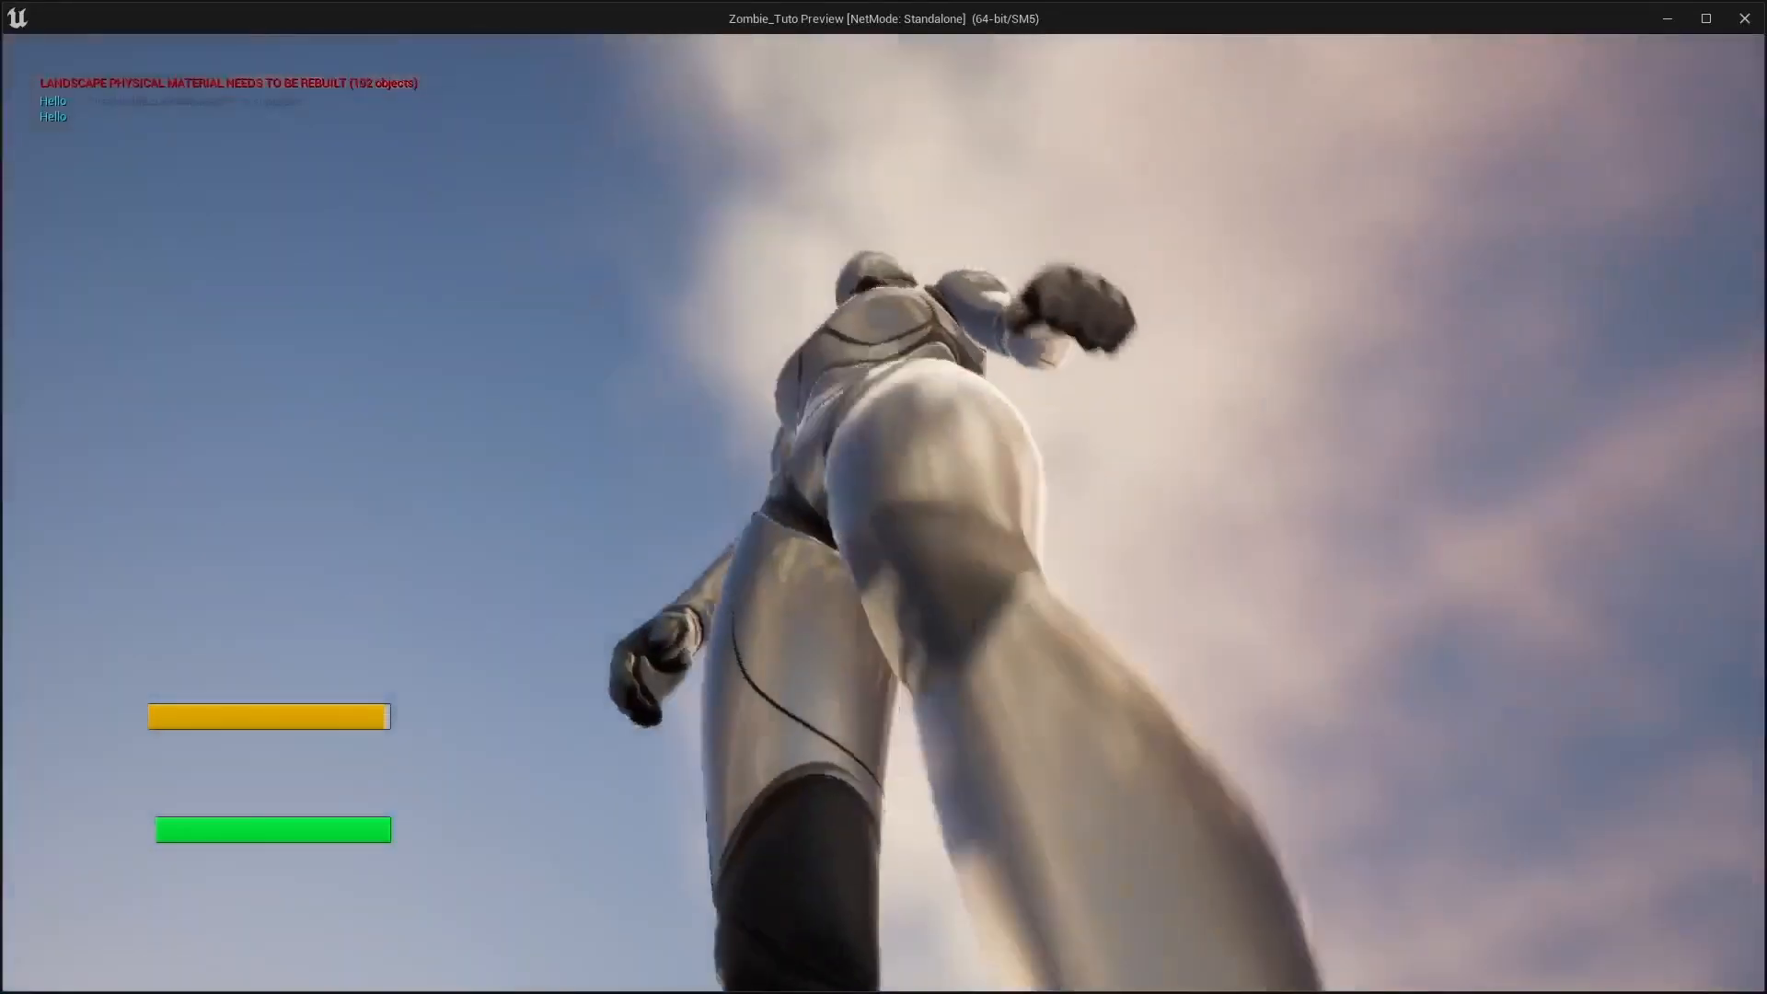
pyautogui.press('w')
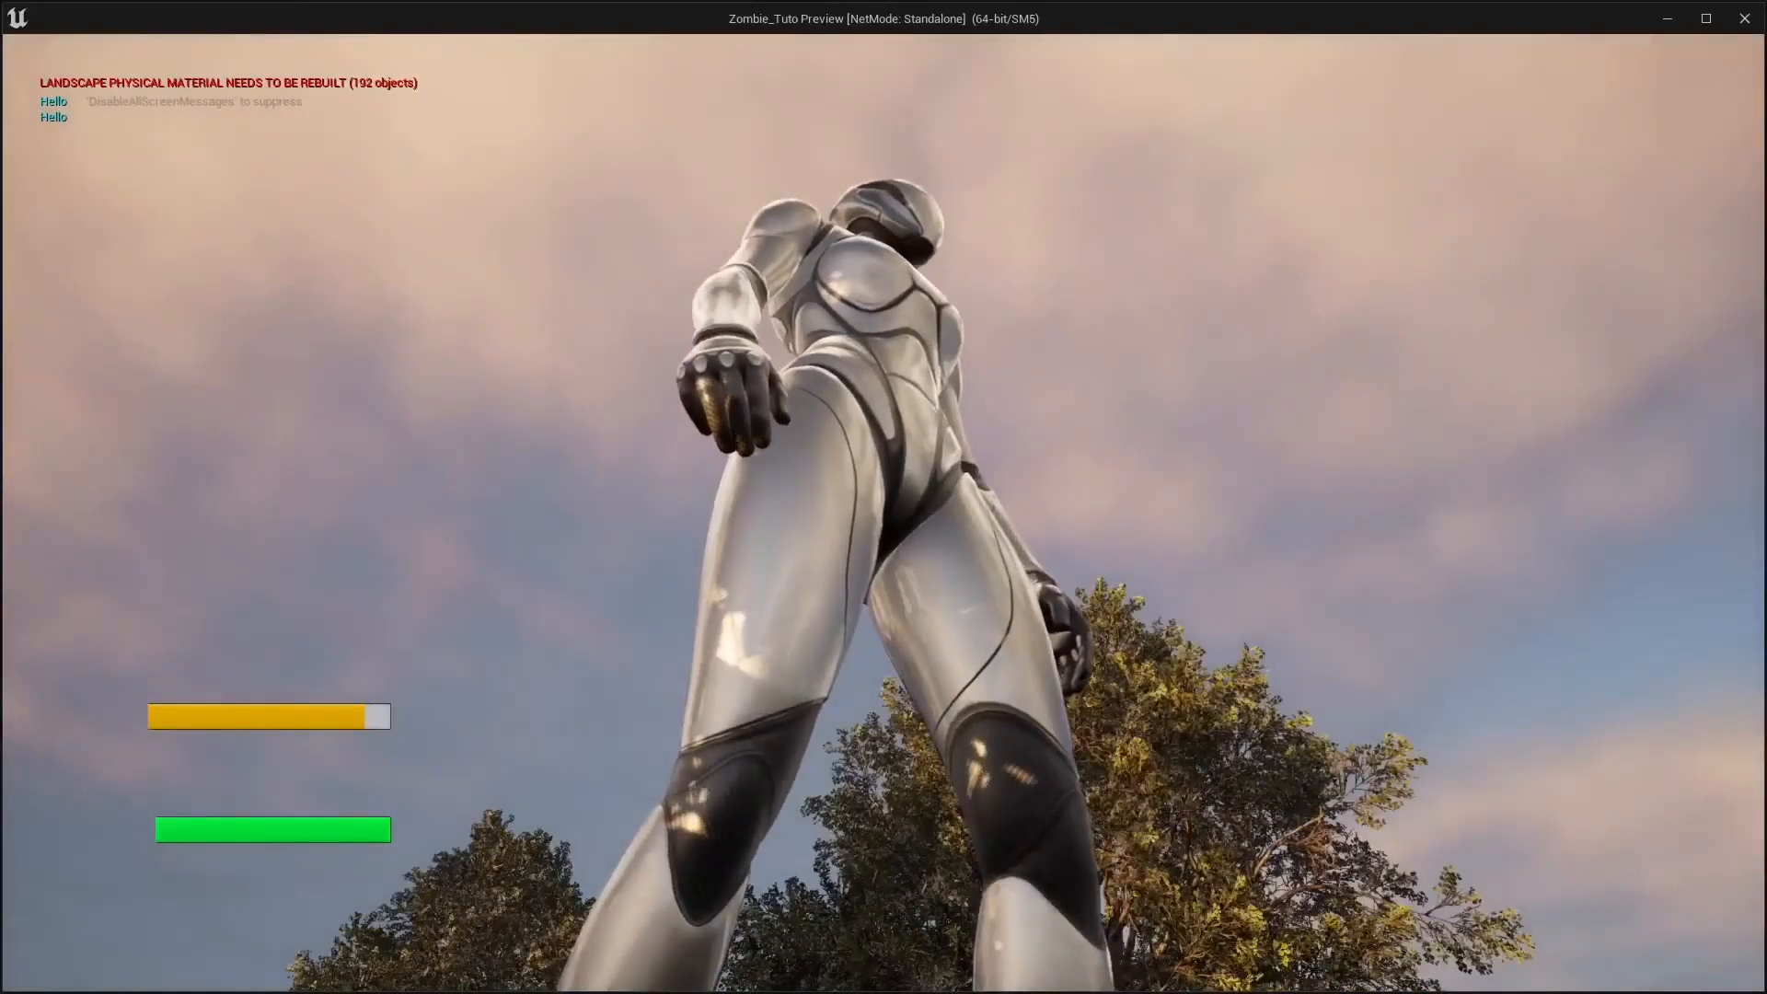
pyautogui.press('s')
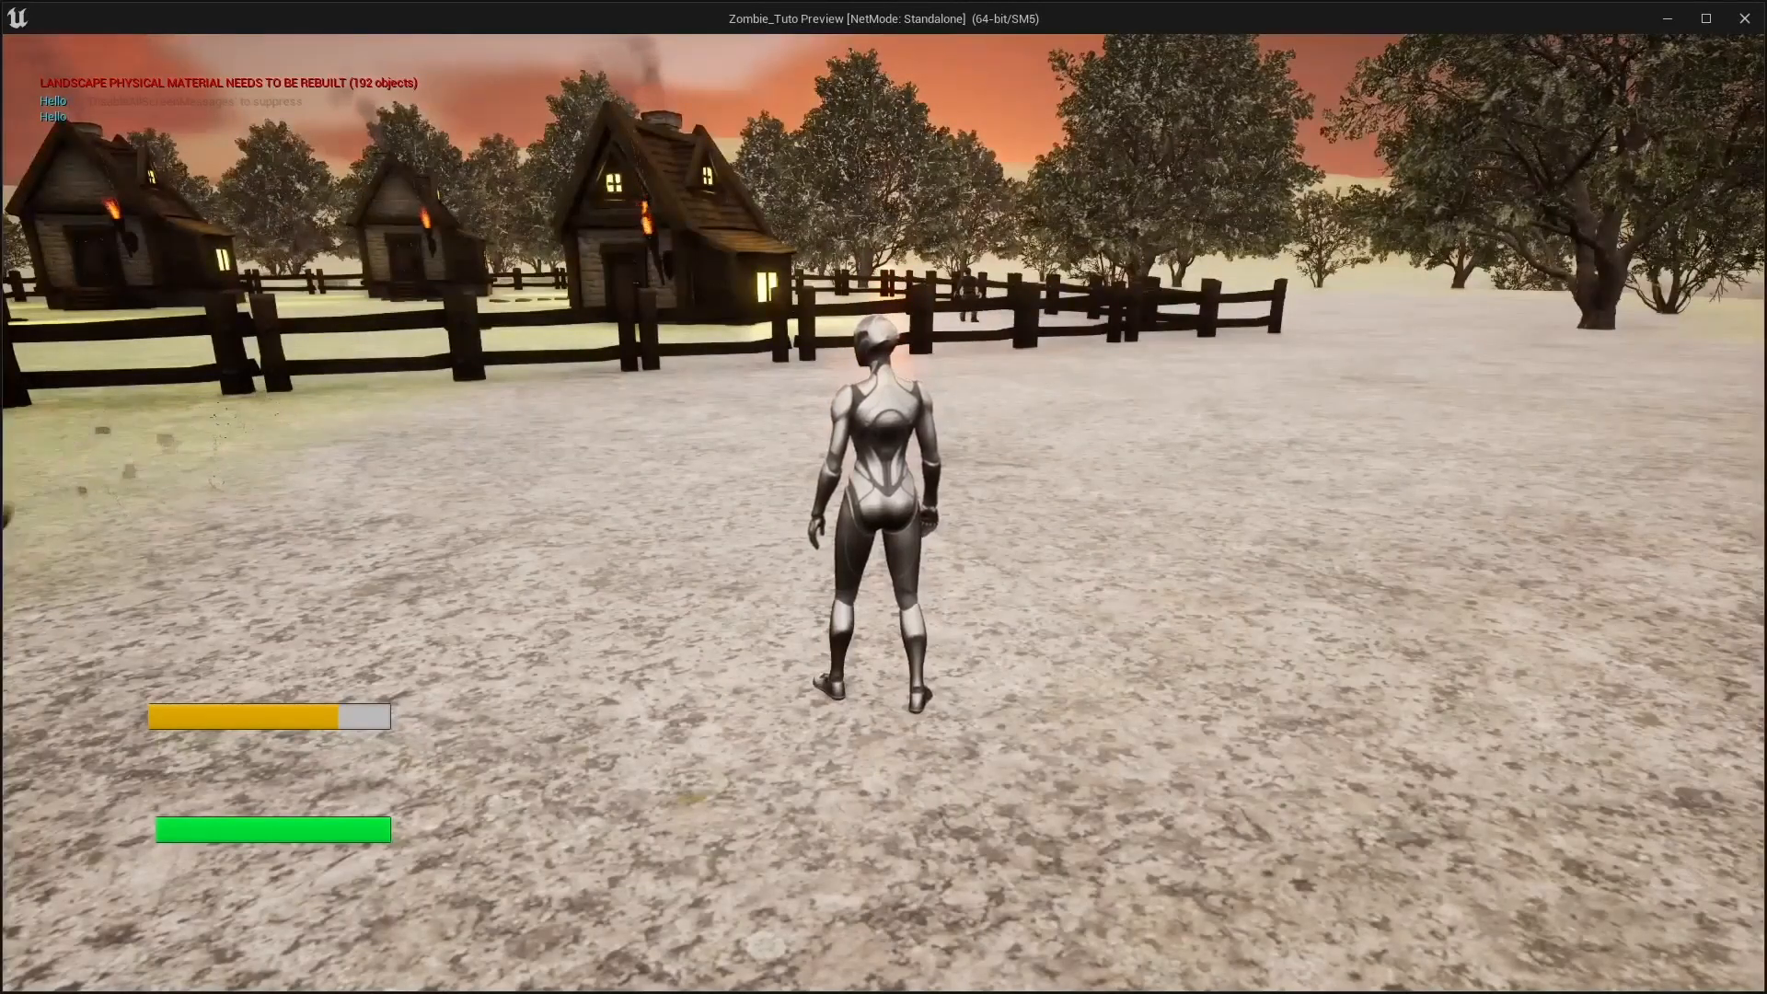
pyautogui.press('Escape')
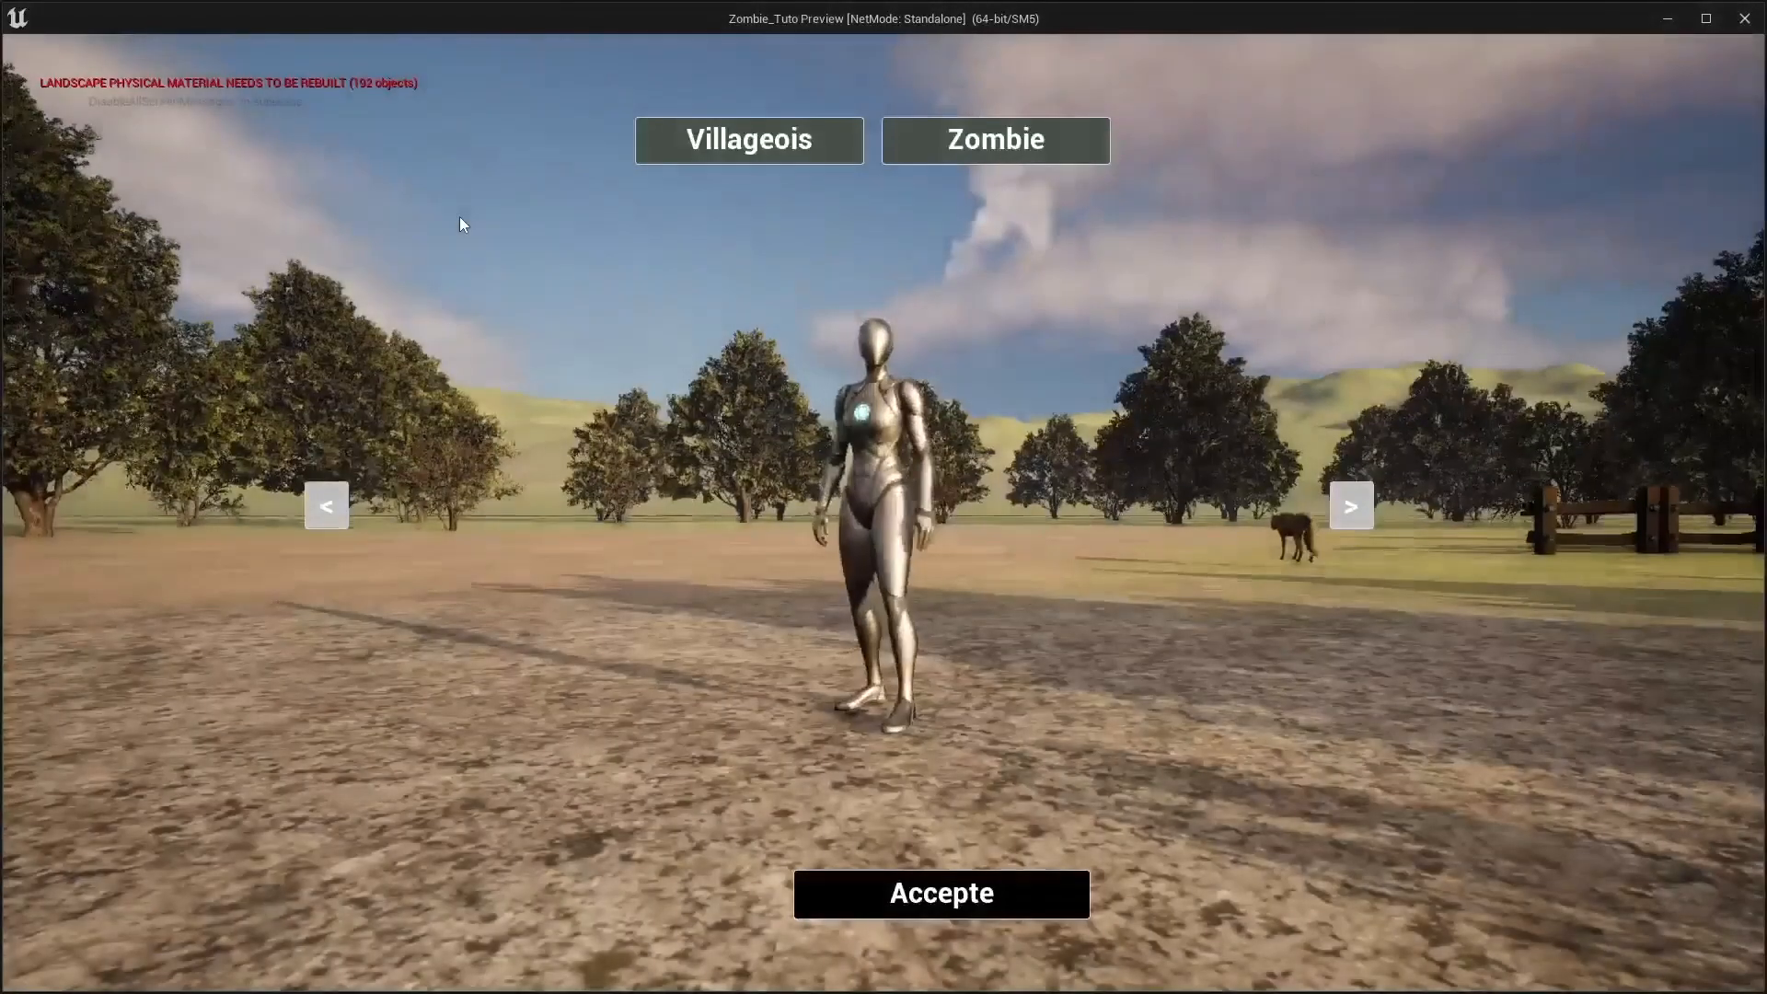
# Run the preview again with the default character, walk outside the village to watch the day-night transition, and return to the level
pyautogui.click(900, 886)
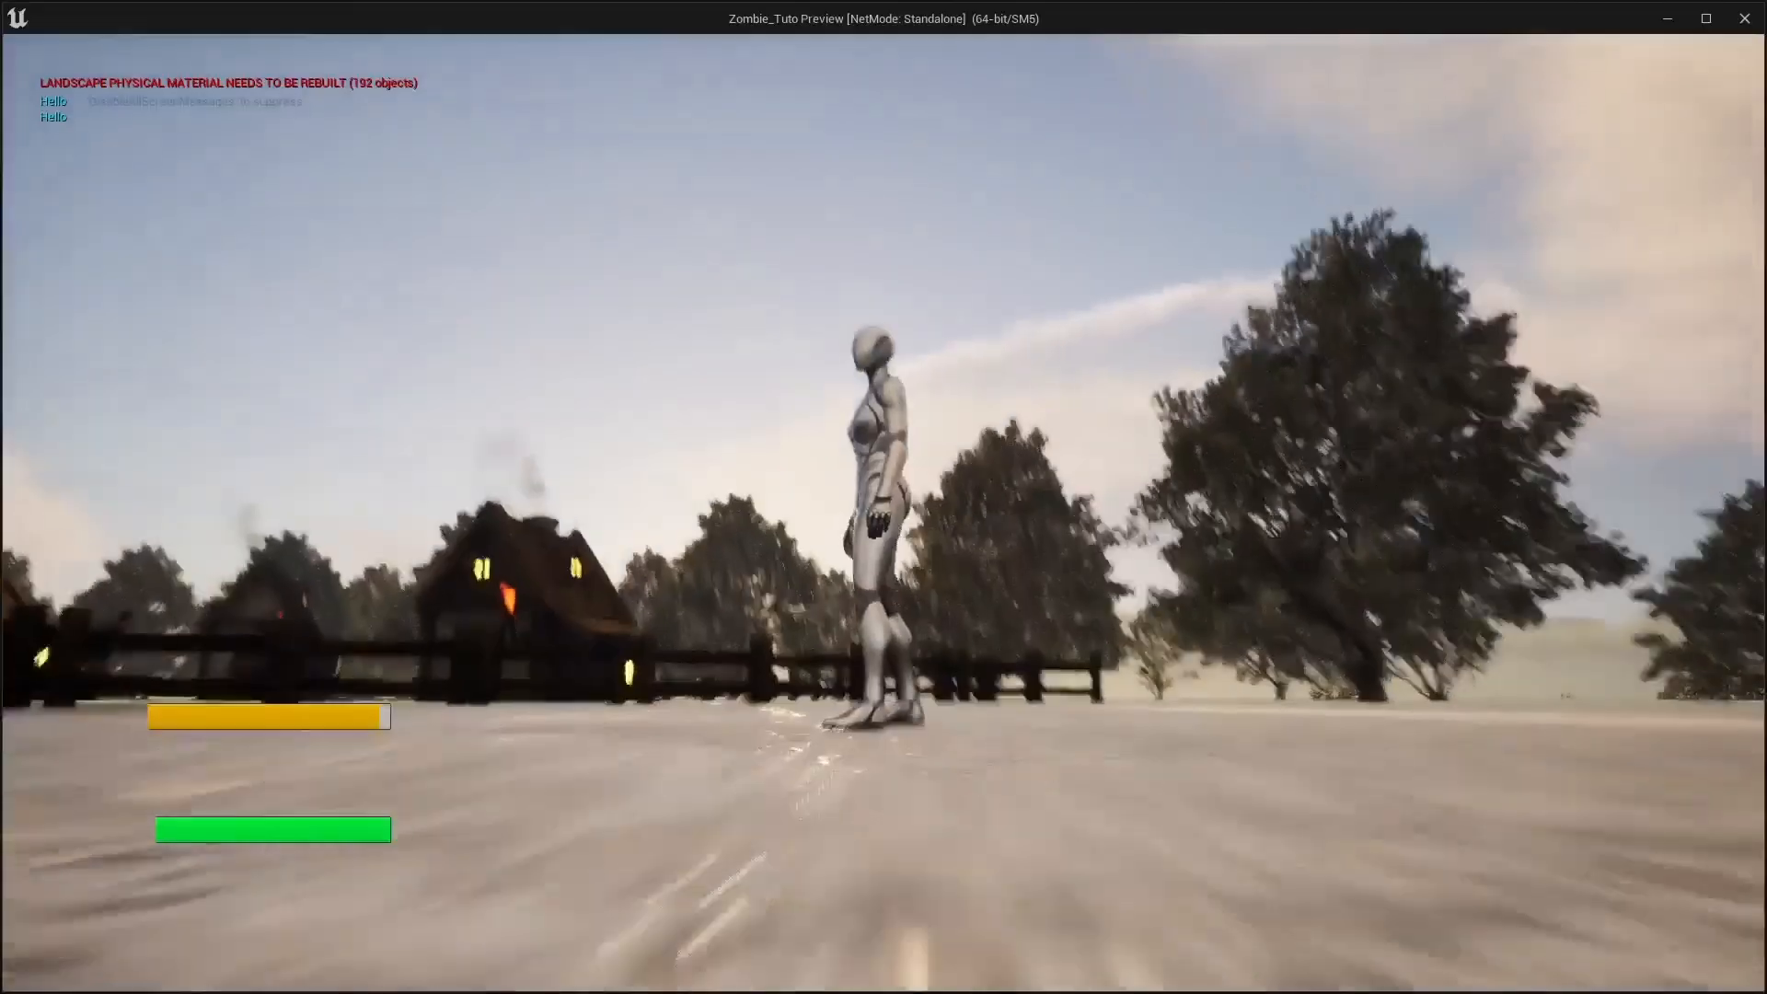
pyautogui.press('s')
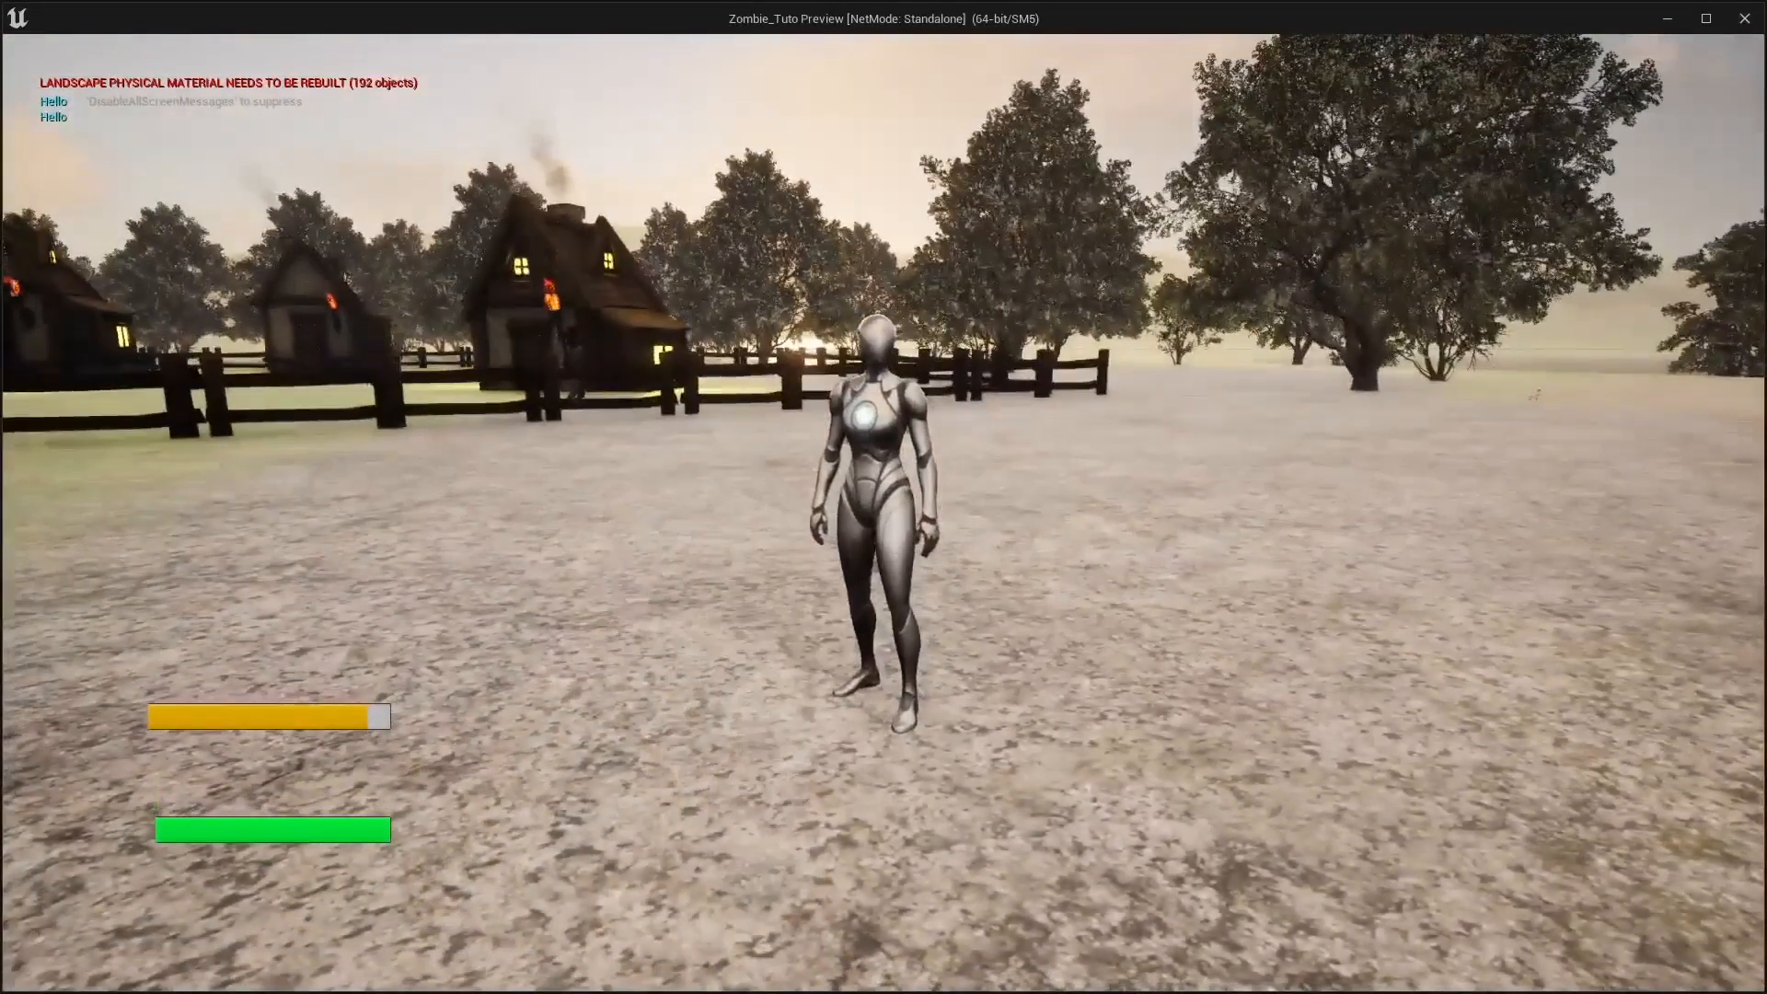
pyautogui.press('d')
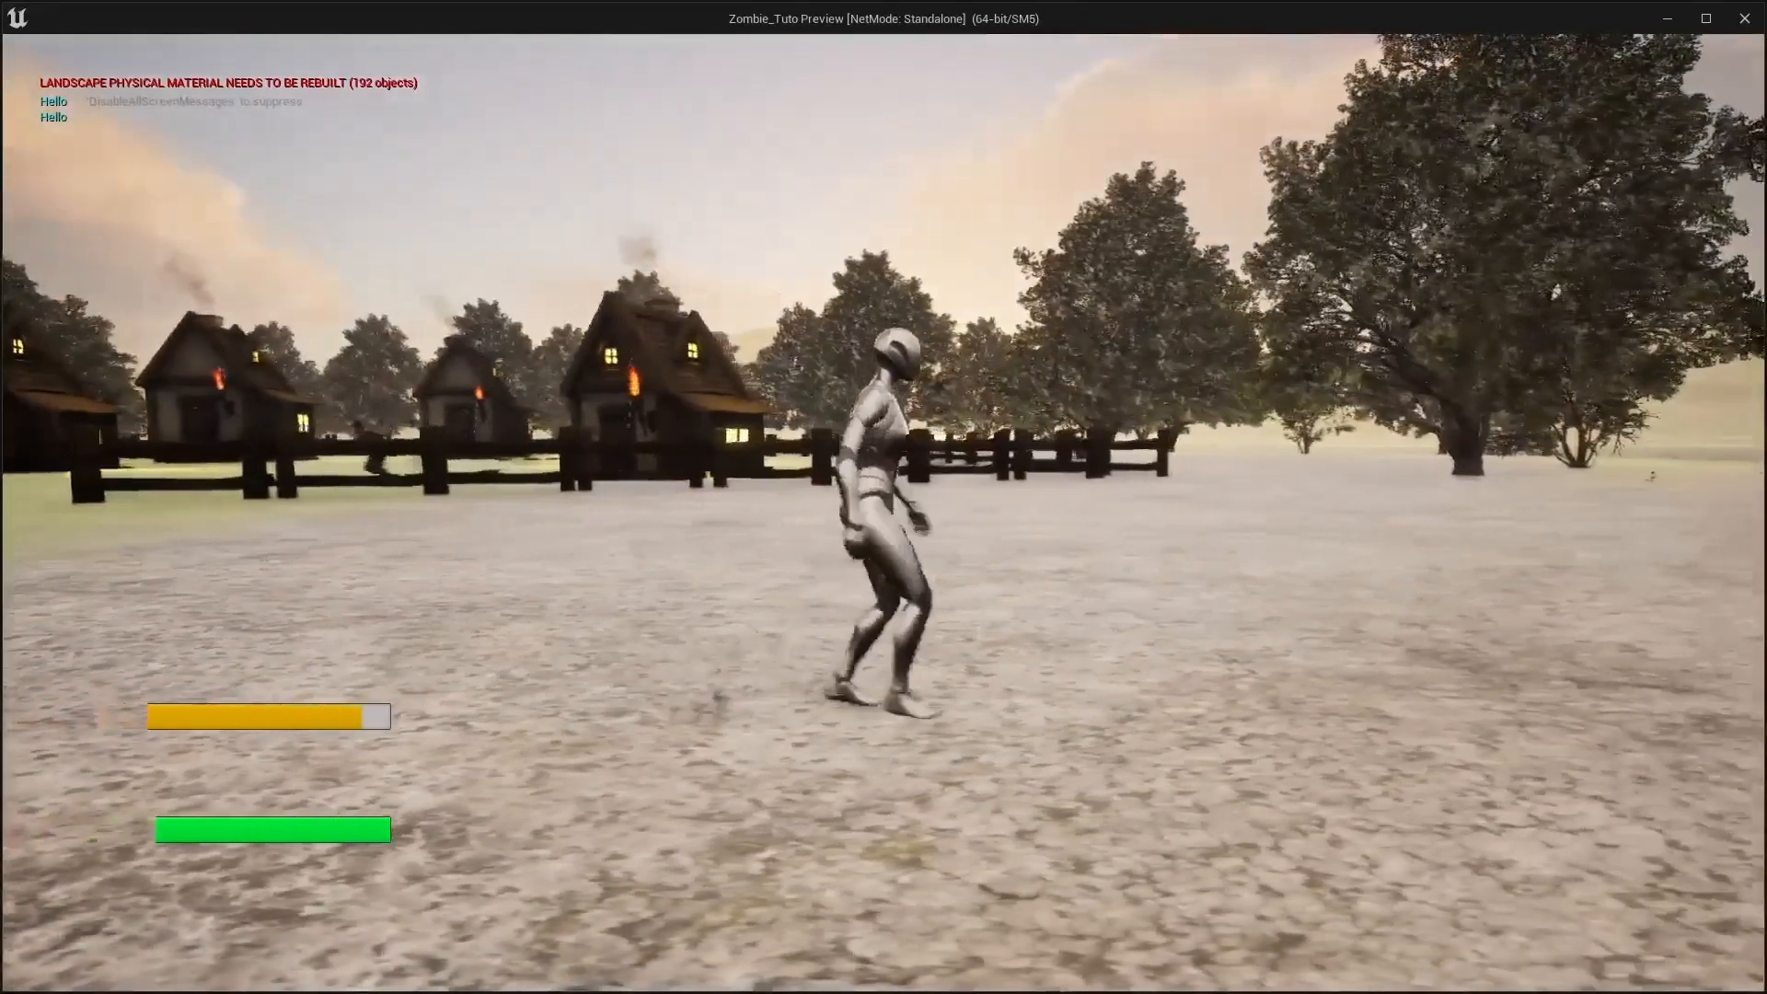
pyautogui.press('d')
pyautogui.press('d')
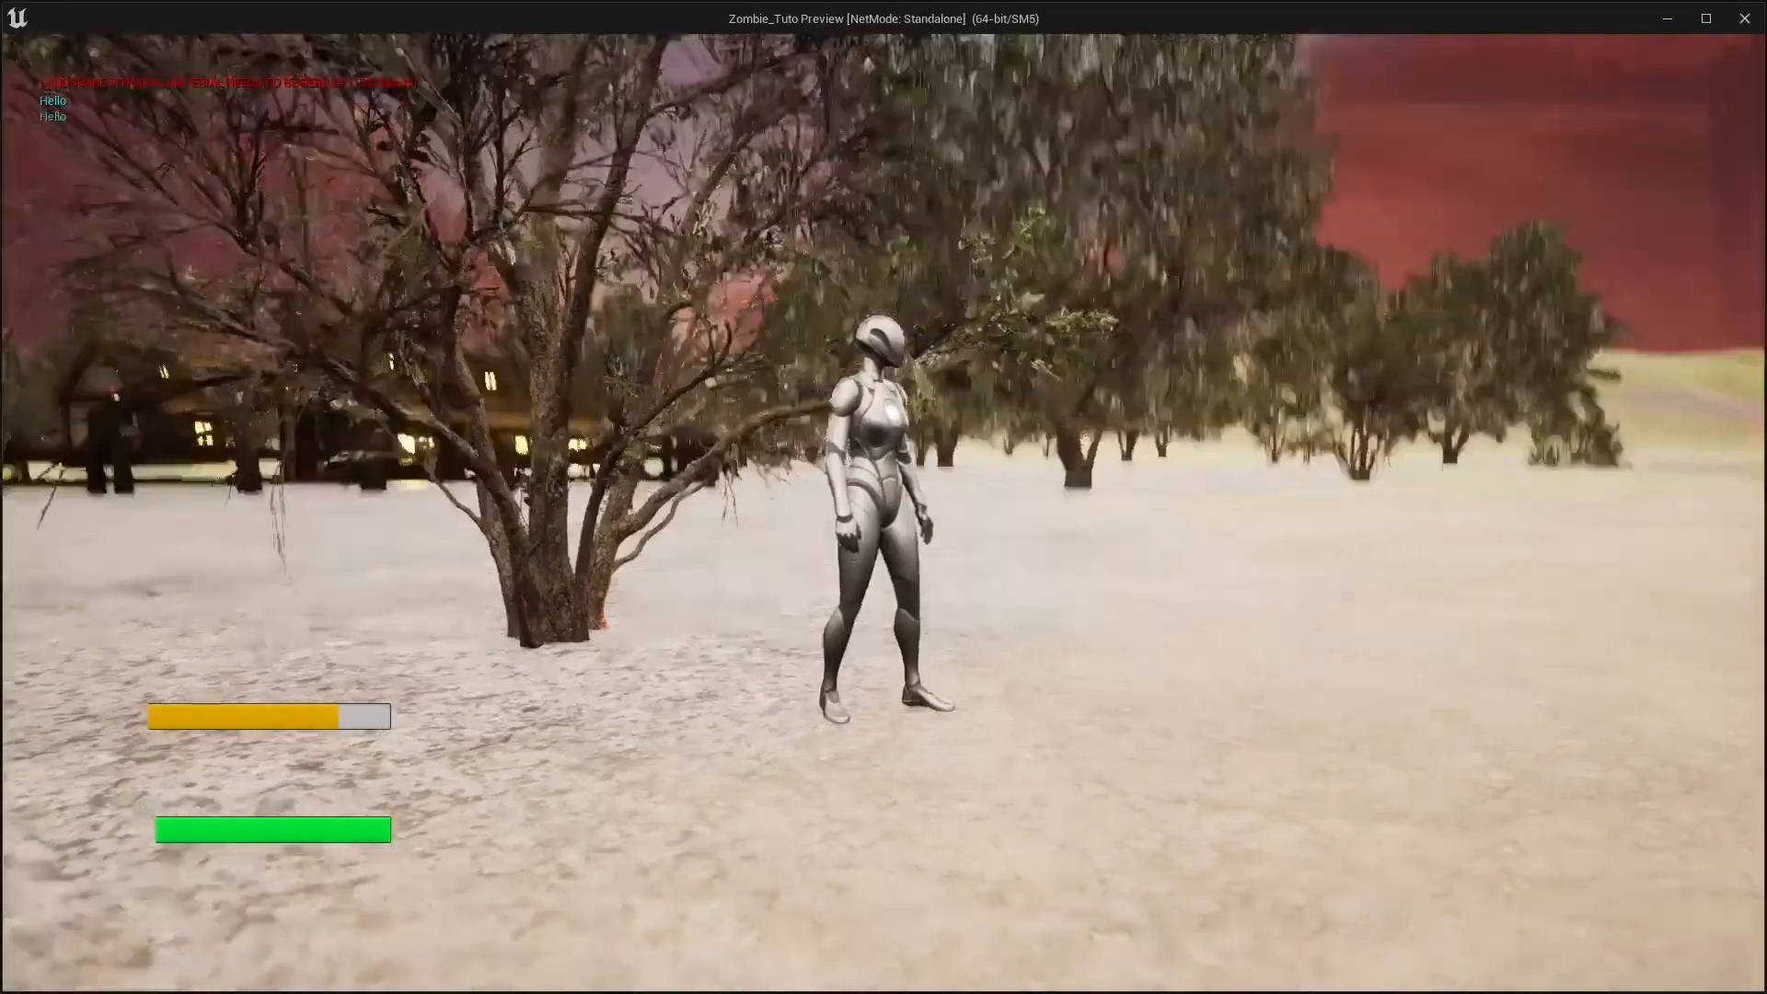
pyautogui.press('Escape')
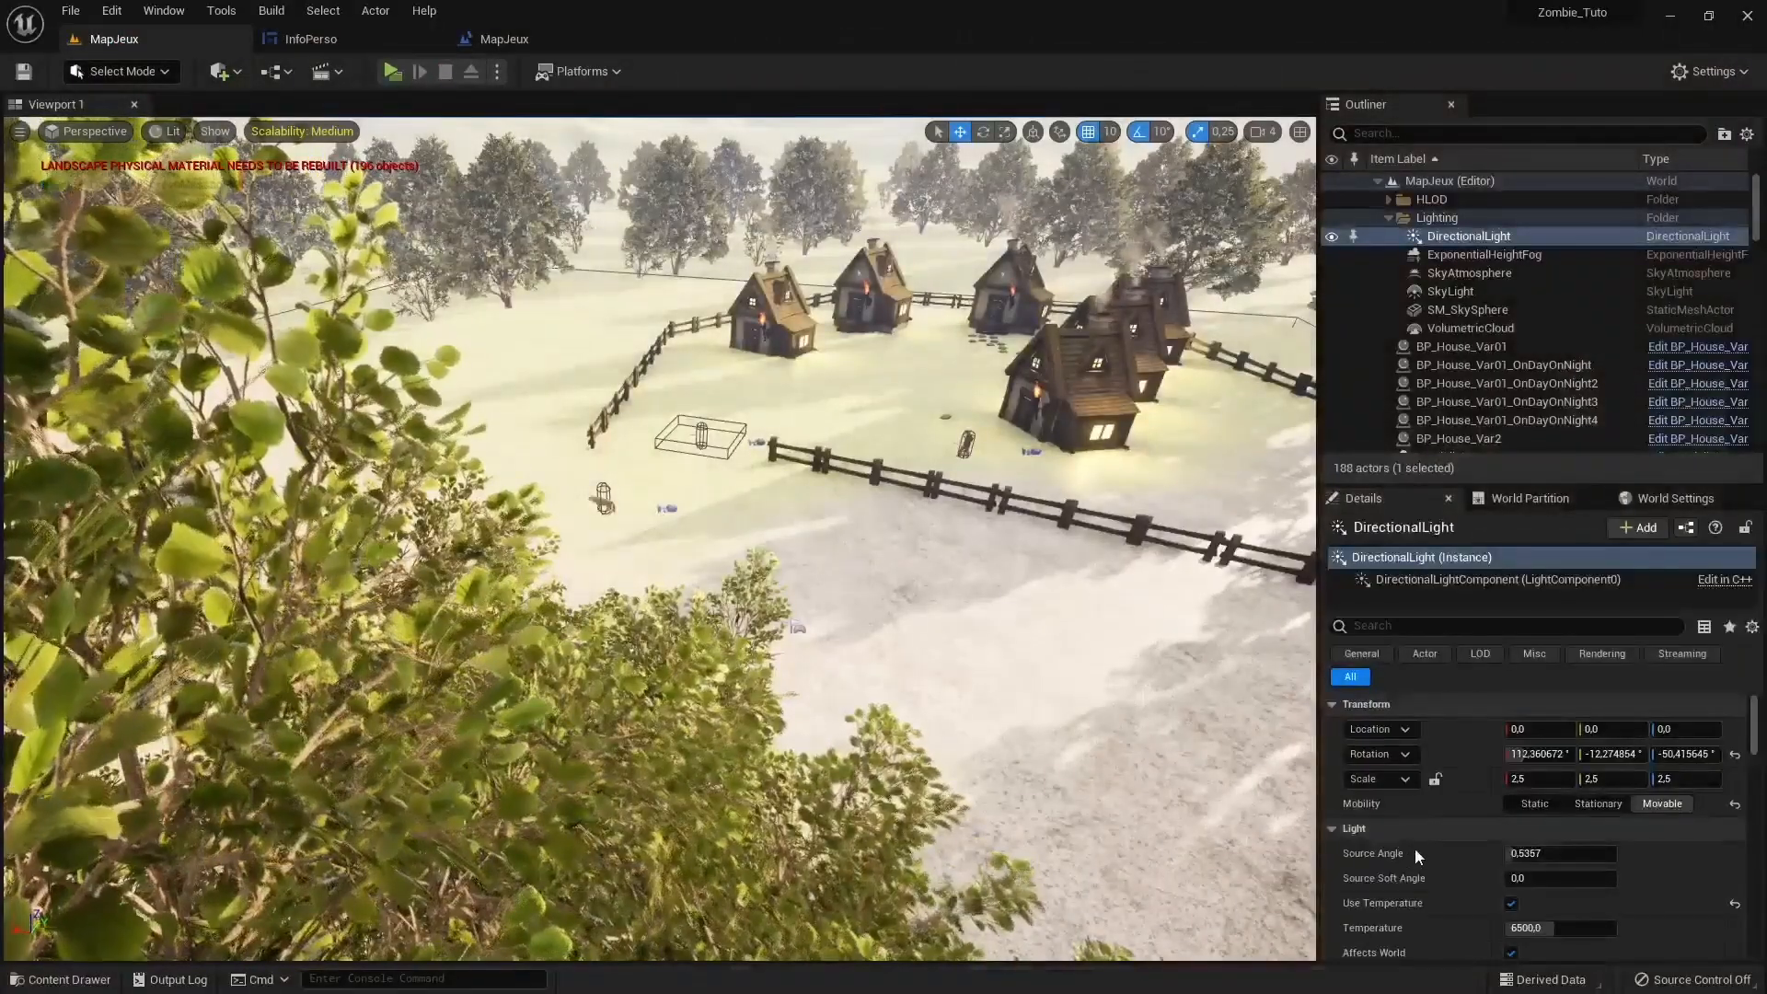
# Set the DirectionalLight's intensity to 8 lux after trying a stronger value and resetting it
pyautogui.scroll(-5, 1533, 775)
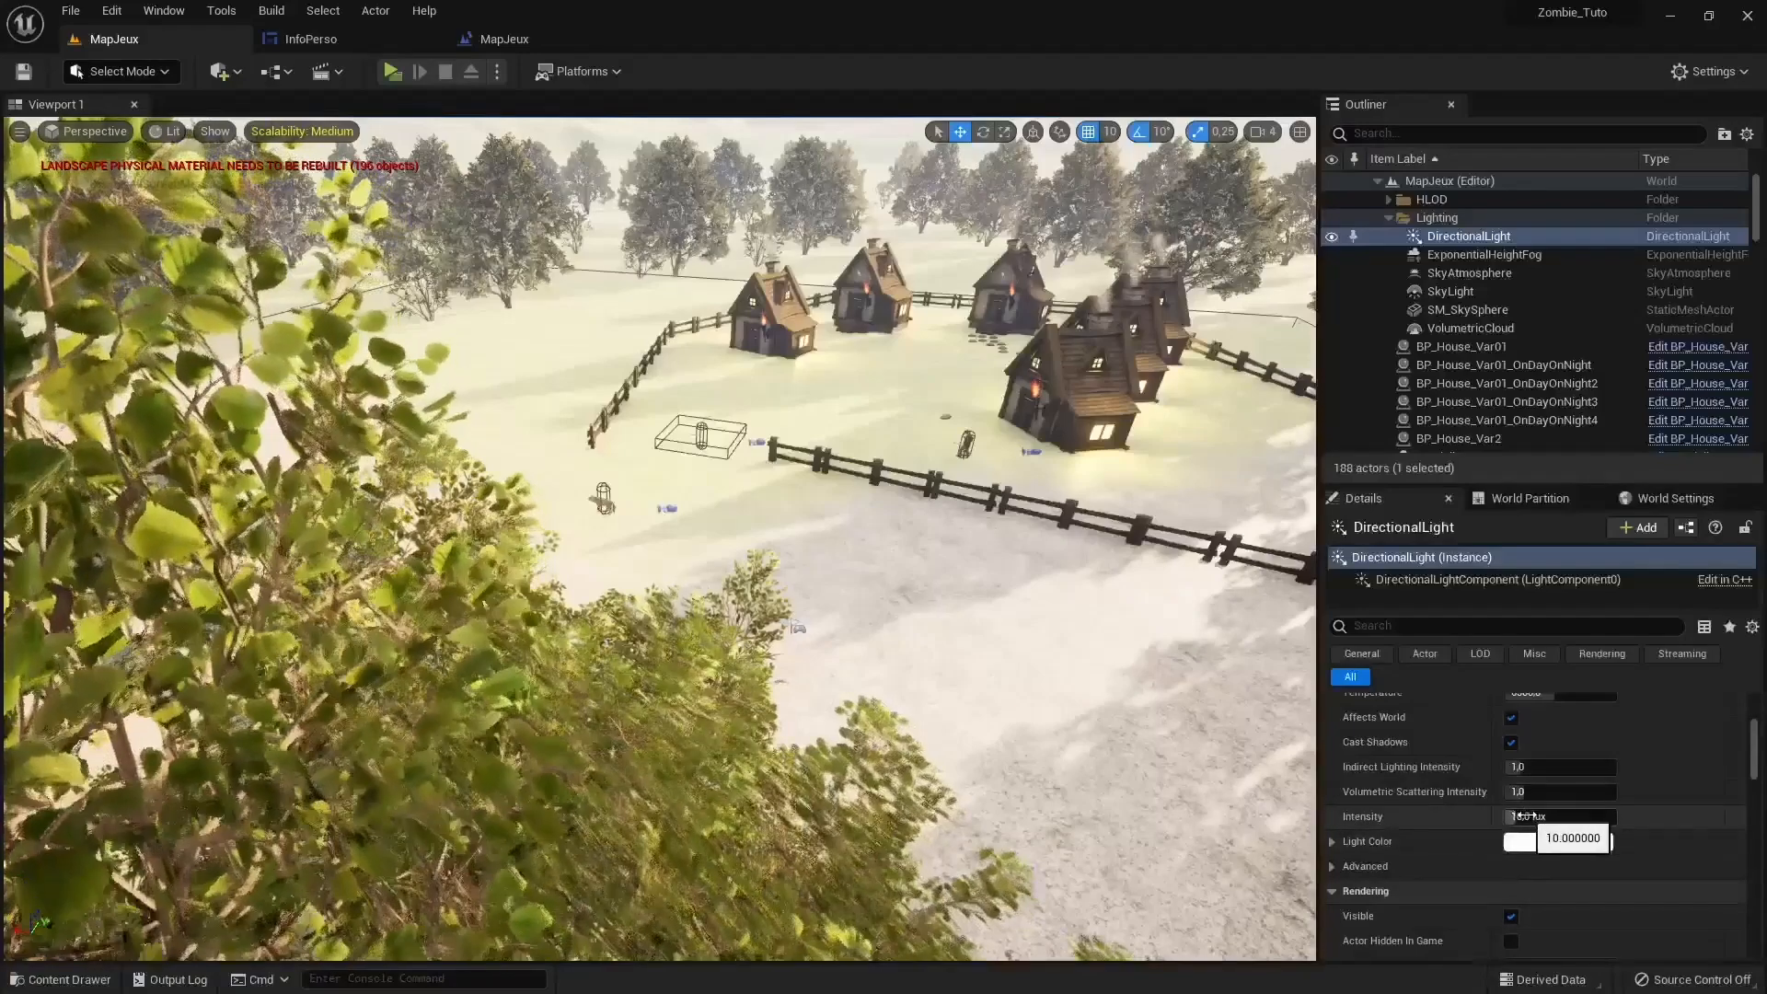
pyautogui.moveTo(1511, 816); pyautogui.dragTo(1646, 833)
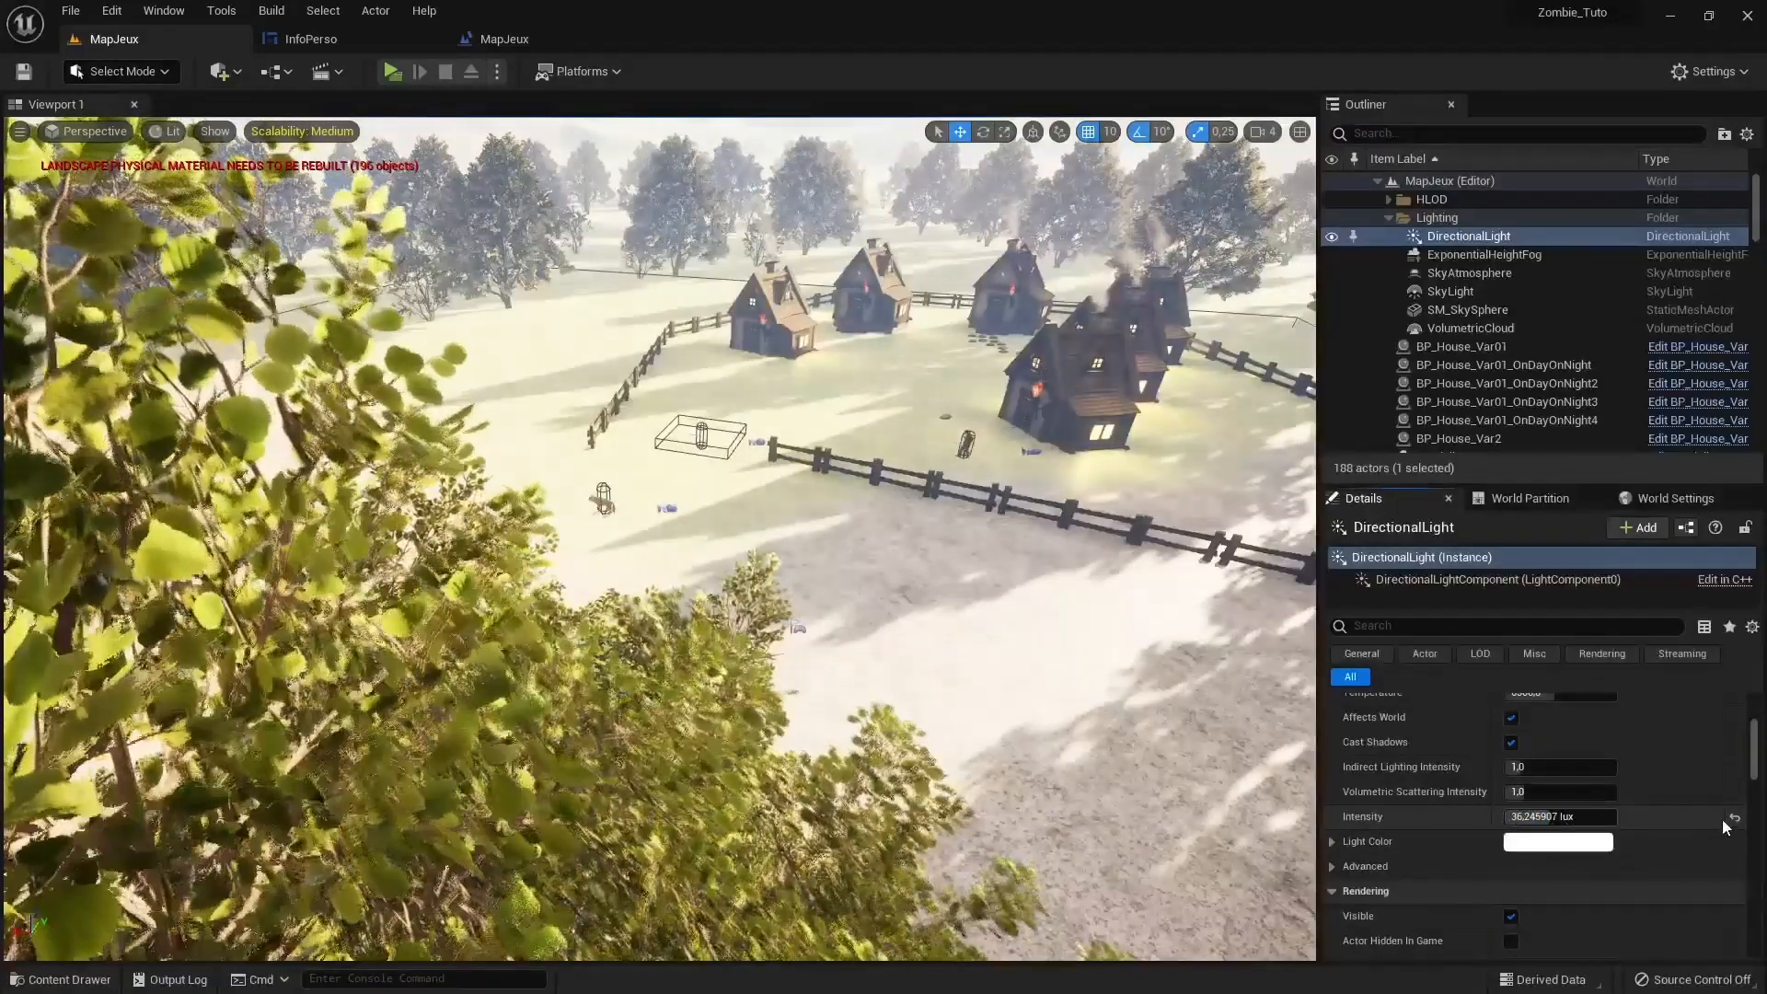
pyautogui.click(1735, 816)
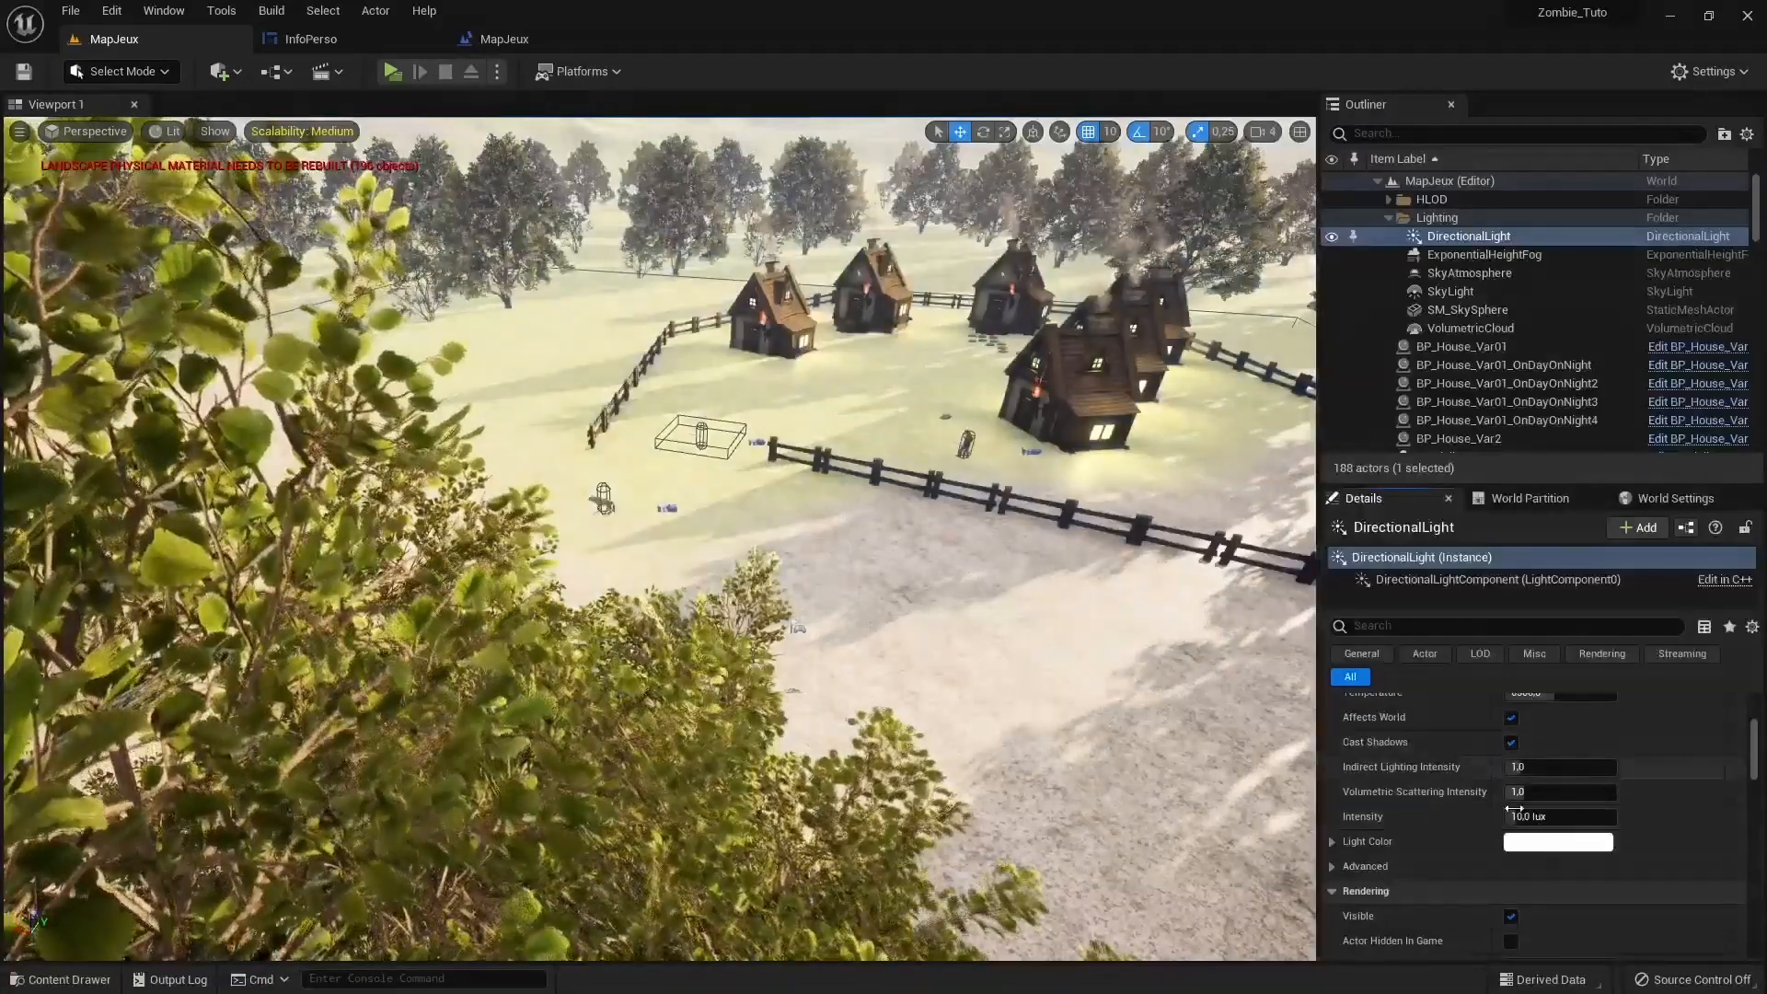
pyautogui.click(1514, 817)
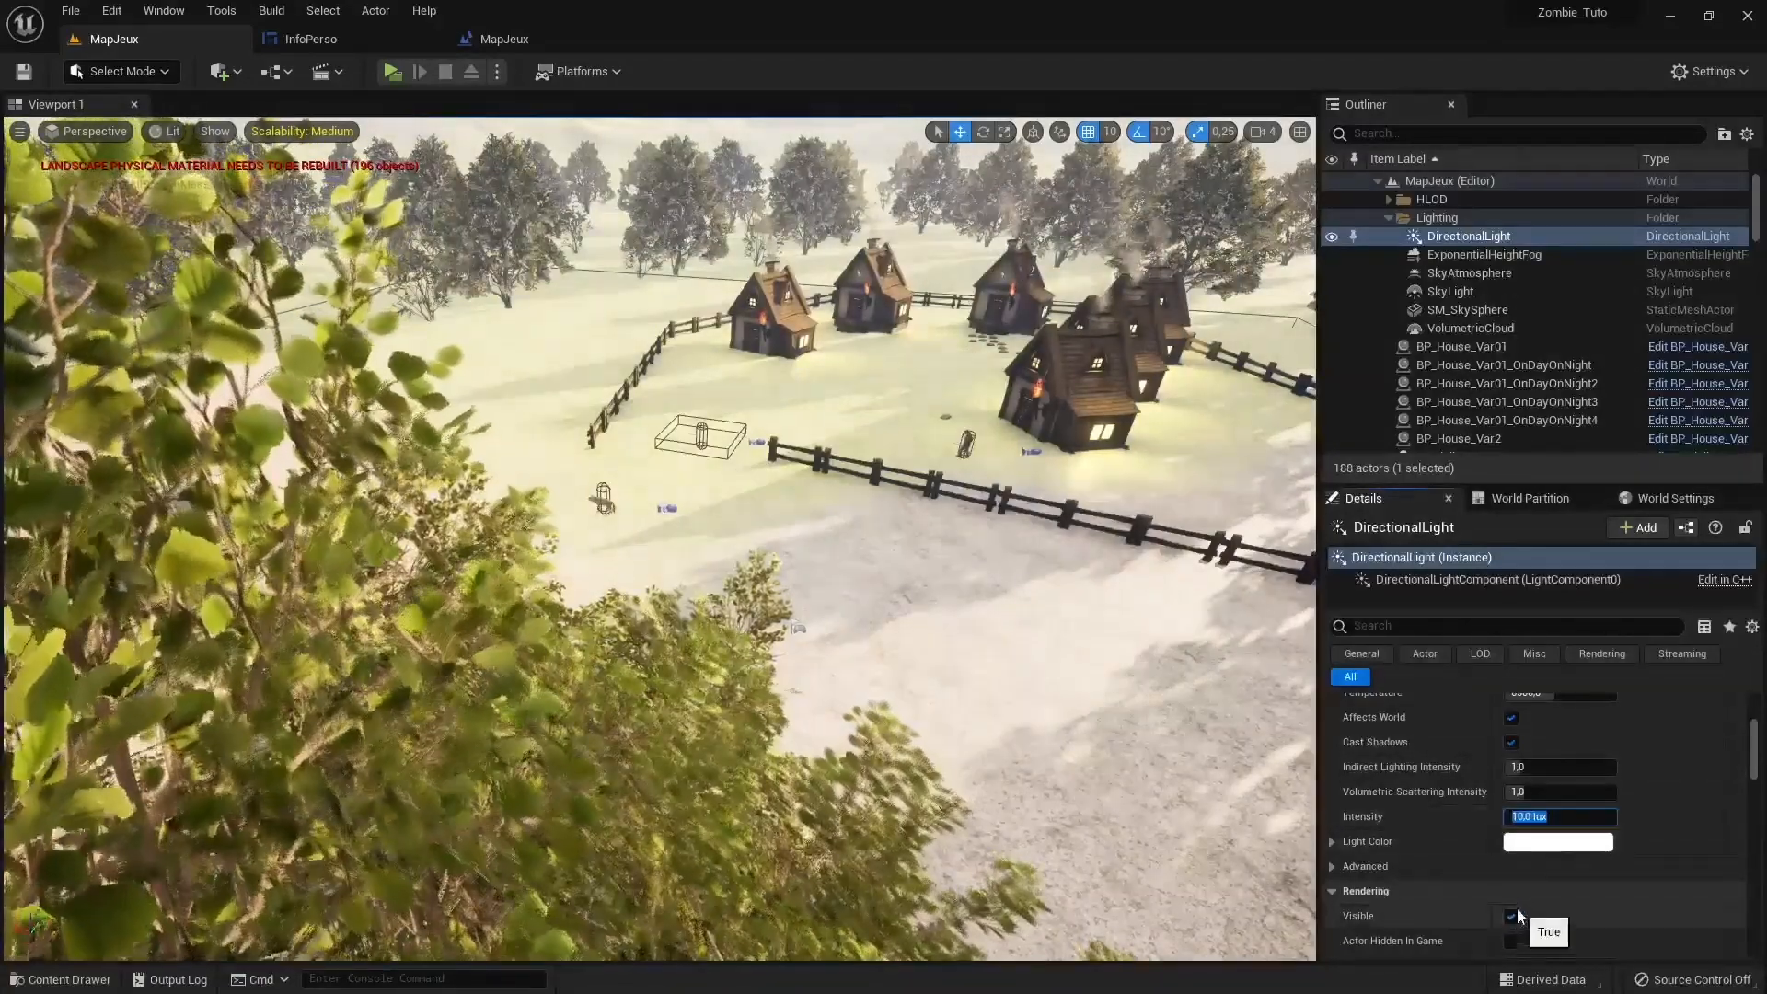
pyautogui.write('8')
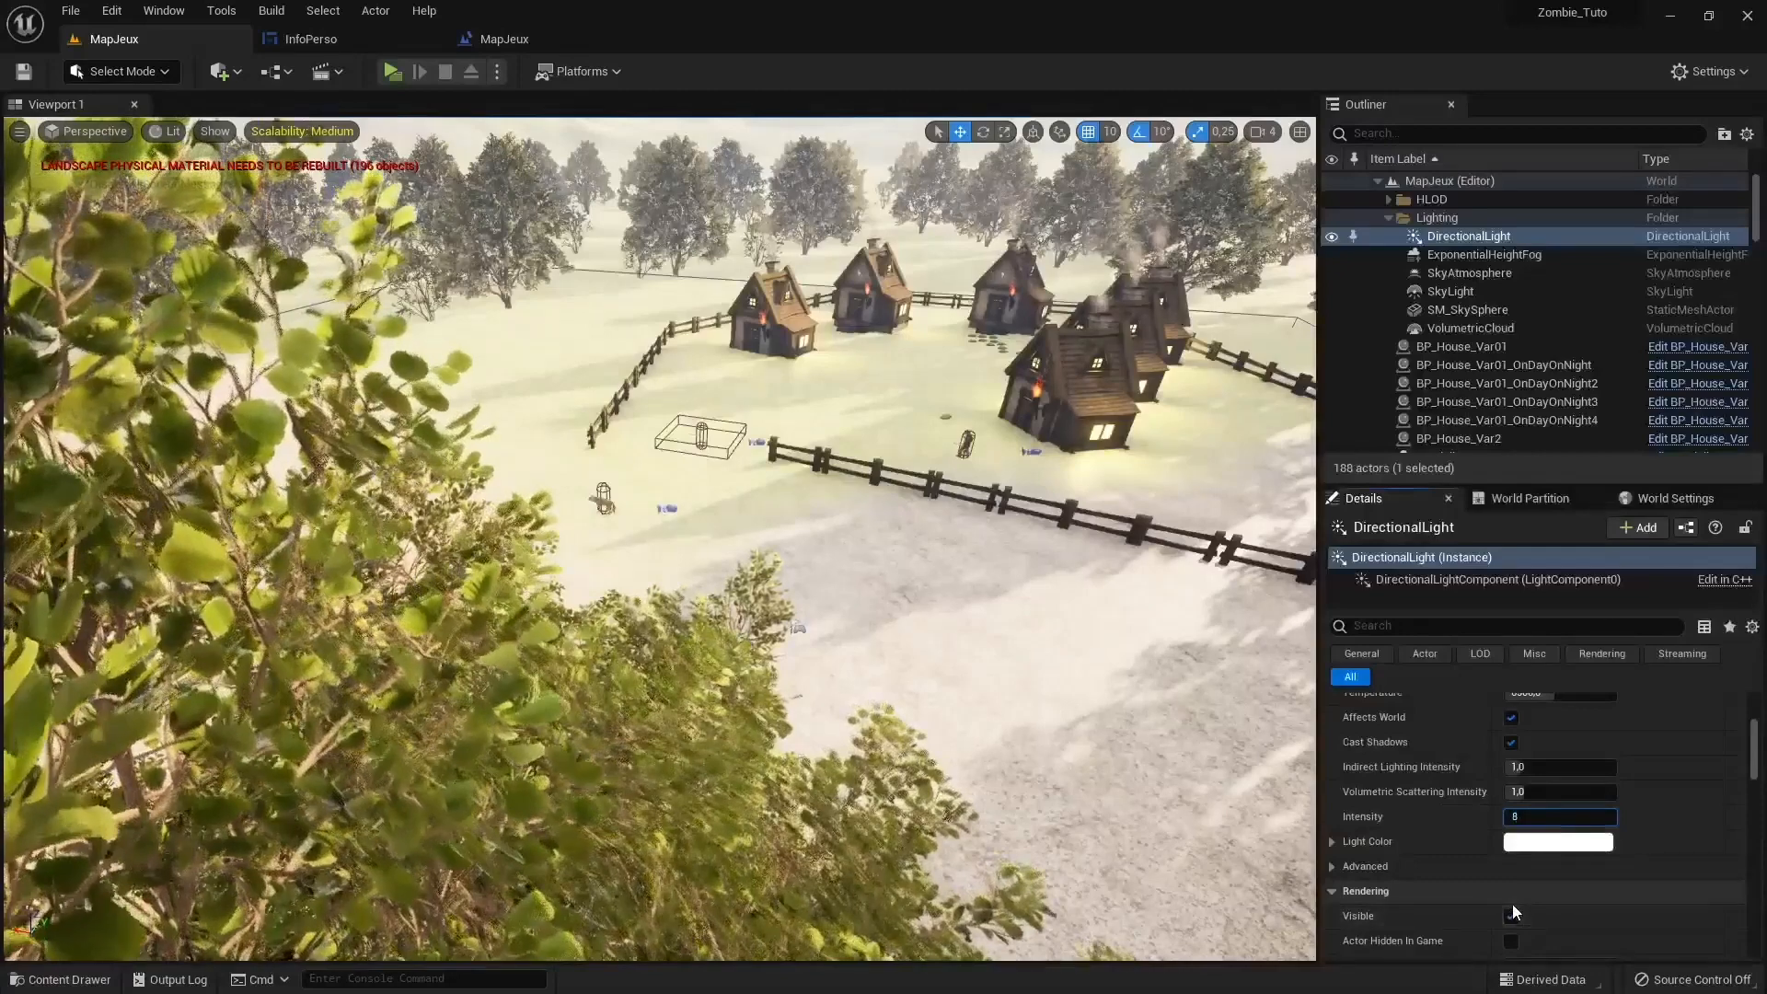
pyautogui.press('Return')
pyautogui.click(1555, 841)
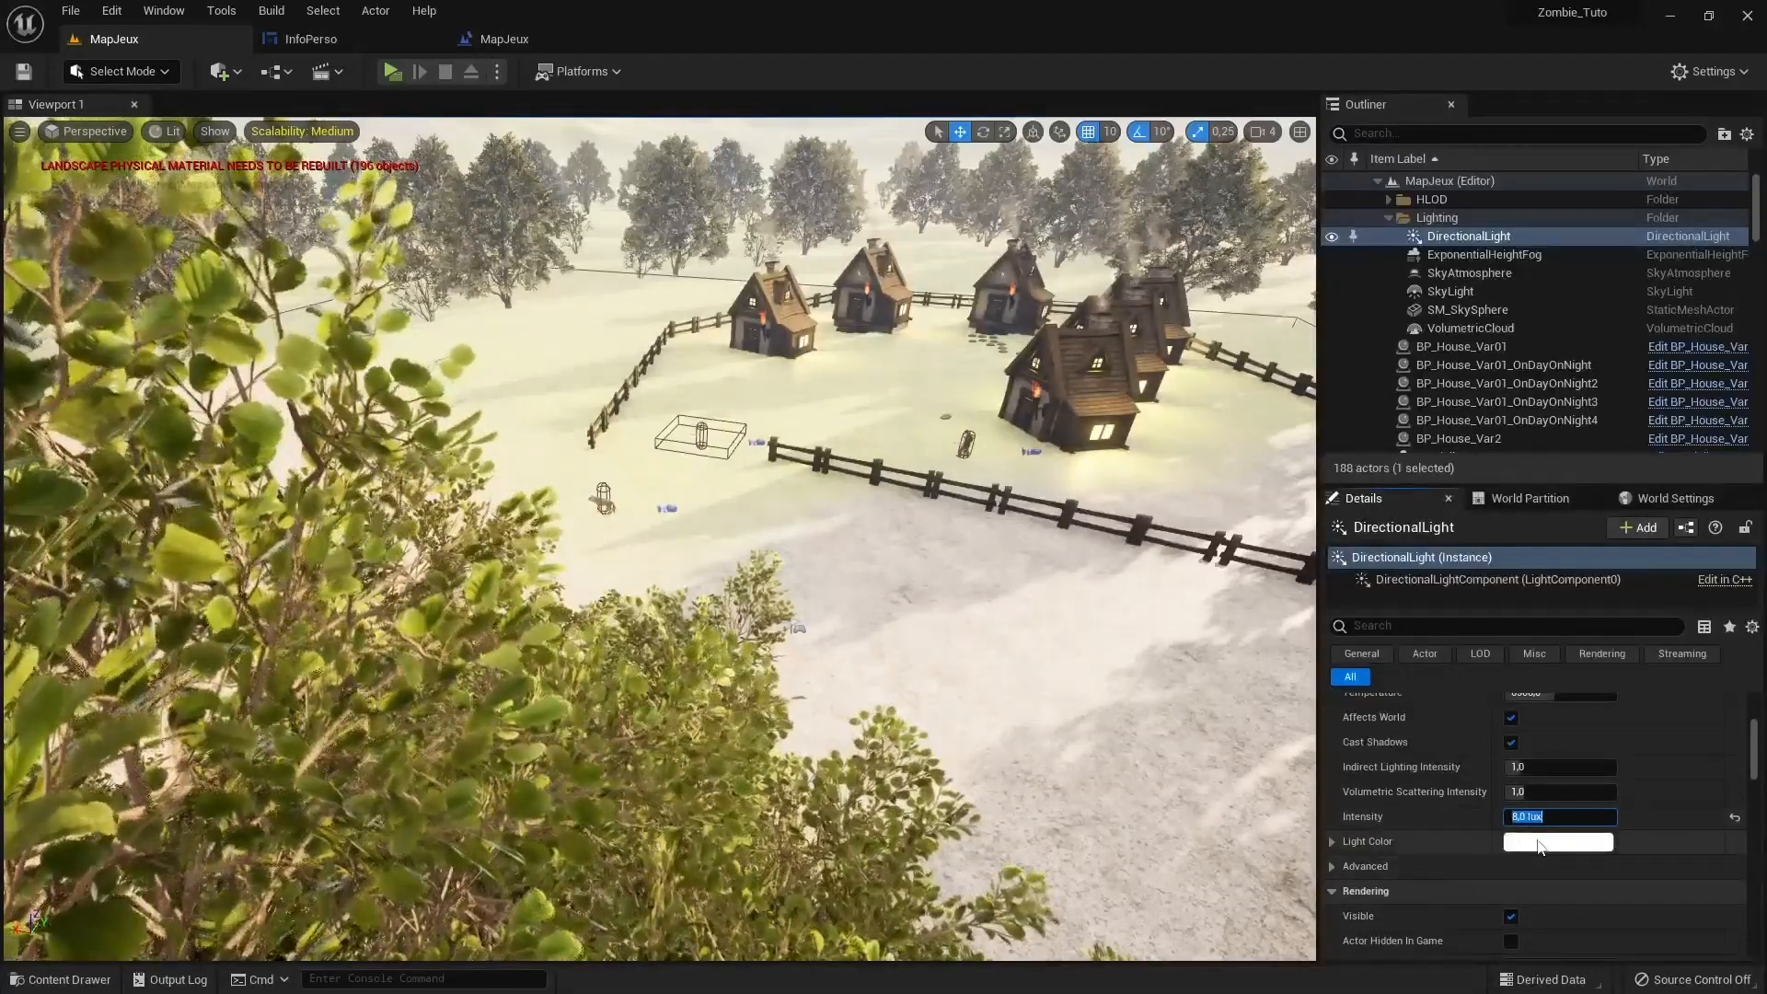
pyautogui.moveTo(1405, 735); pyautogui.dragTo(1407, 751)
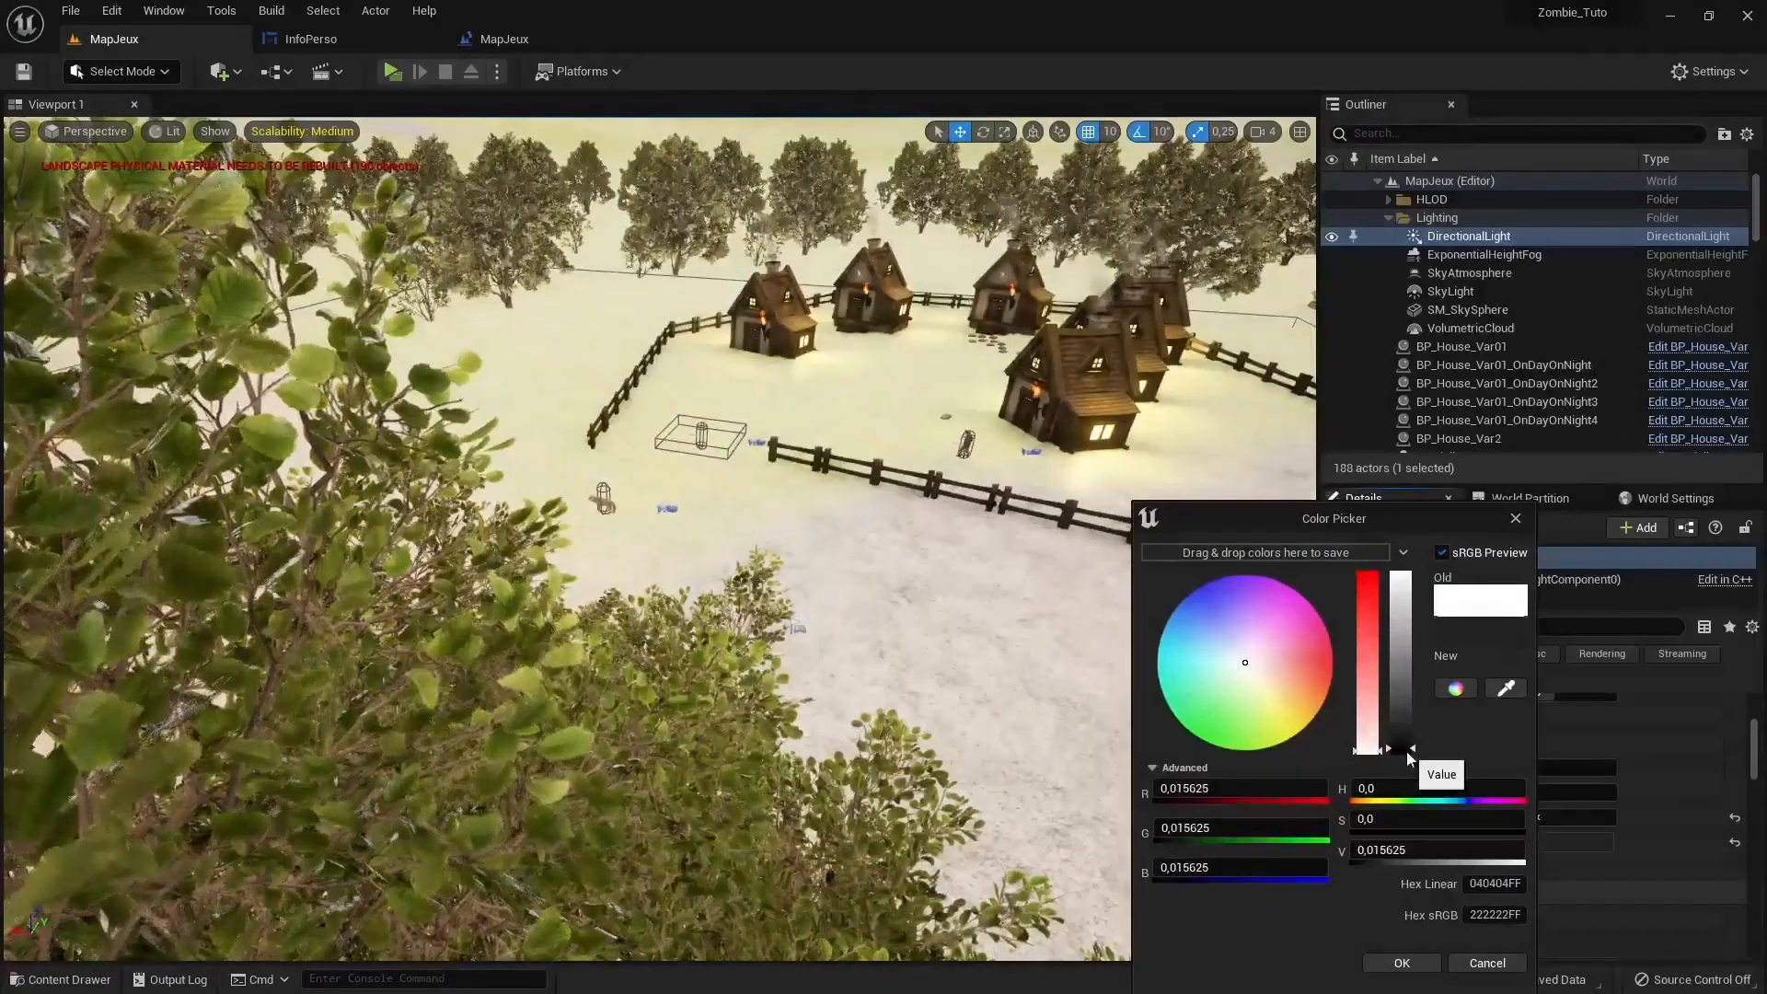
pyautogui.moveTo(828, 570); pyautogui.dragTo(817, 508, button='right')
pyautogui.press('s')
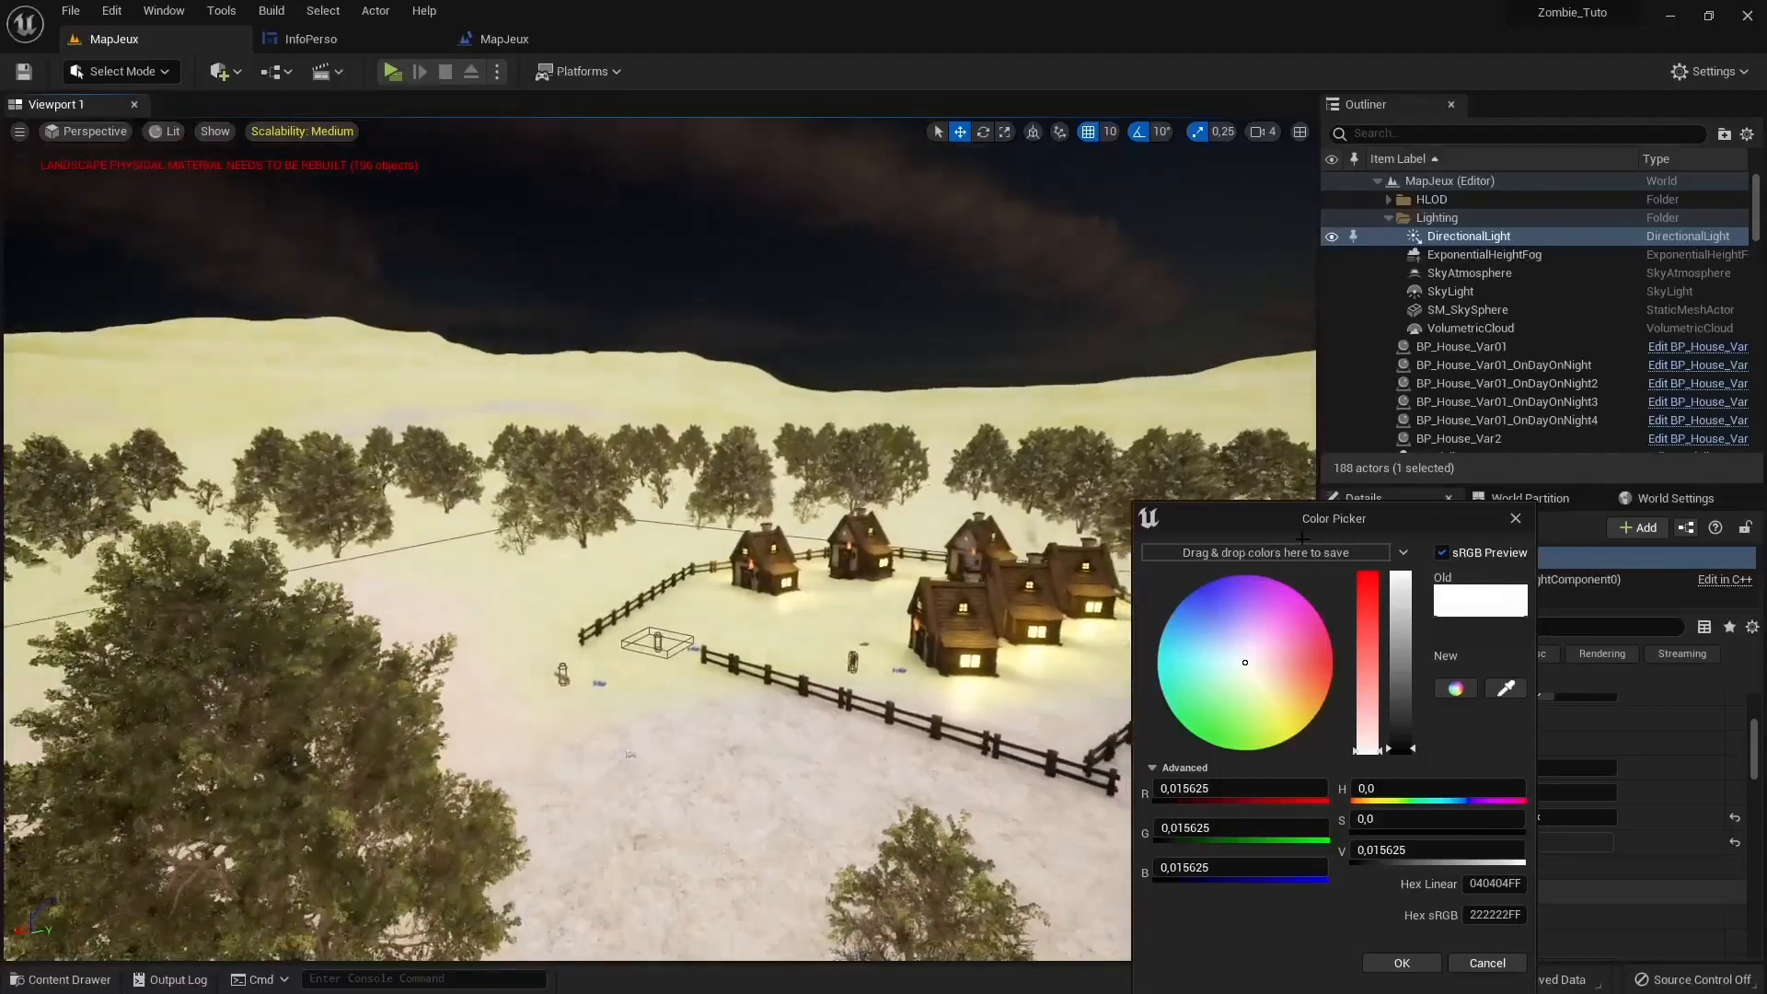
pyautogui.moveTo(1289, 869)
pyautogui.mouseDown()
pyautogui.moveTo(1225, 870)
pyautogui.moveTo(1268, 870)
pyautogui.mouseUp()
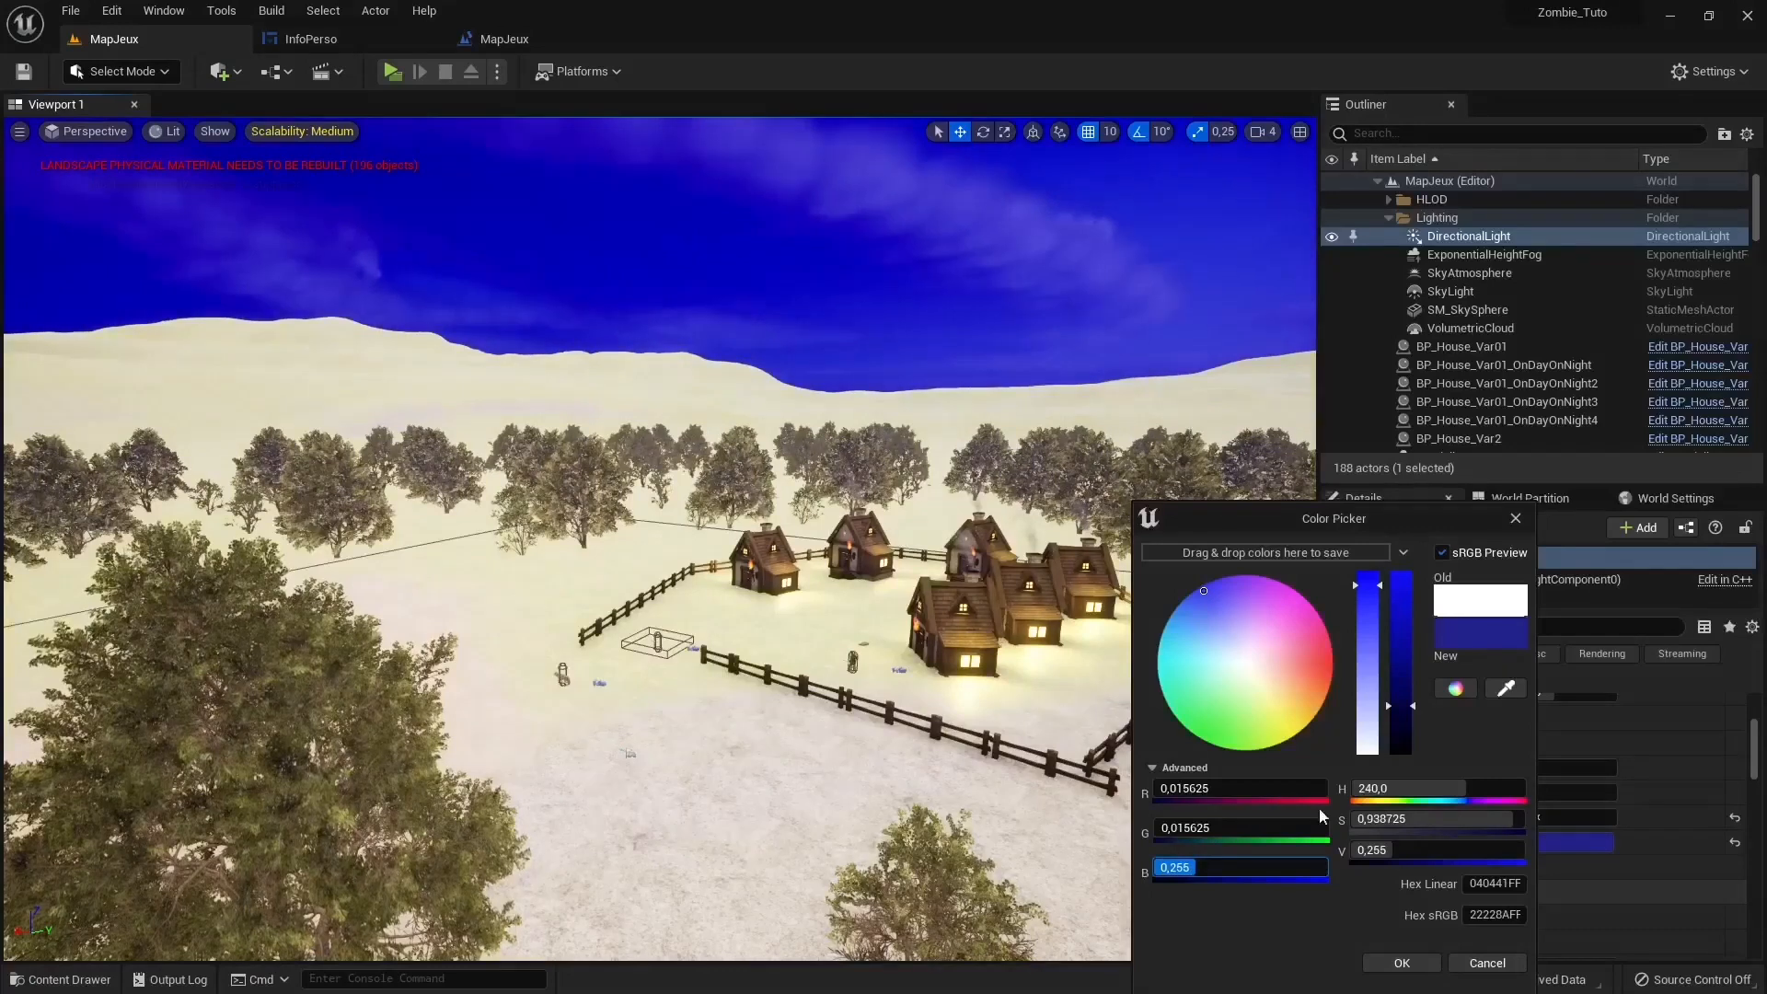
pyautogui.moveTo(1404, 753); pyautogui.dragTo(1403, 764)
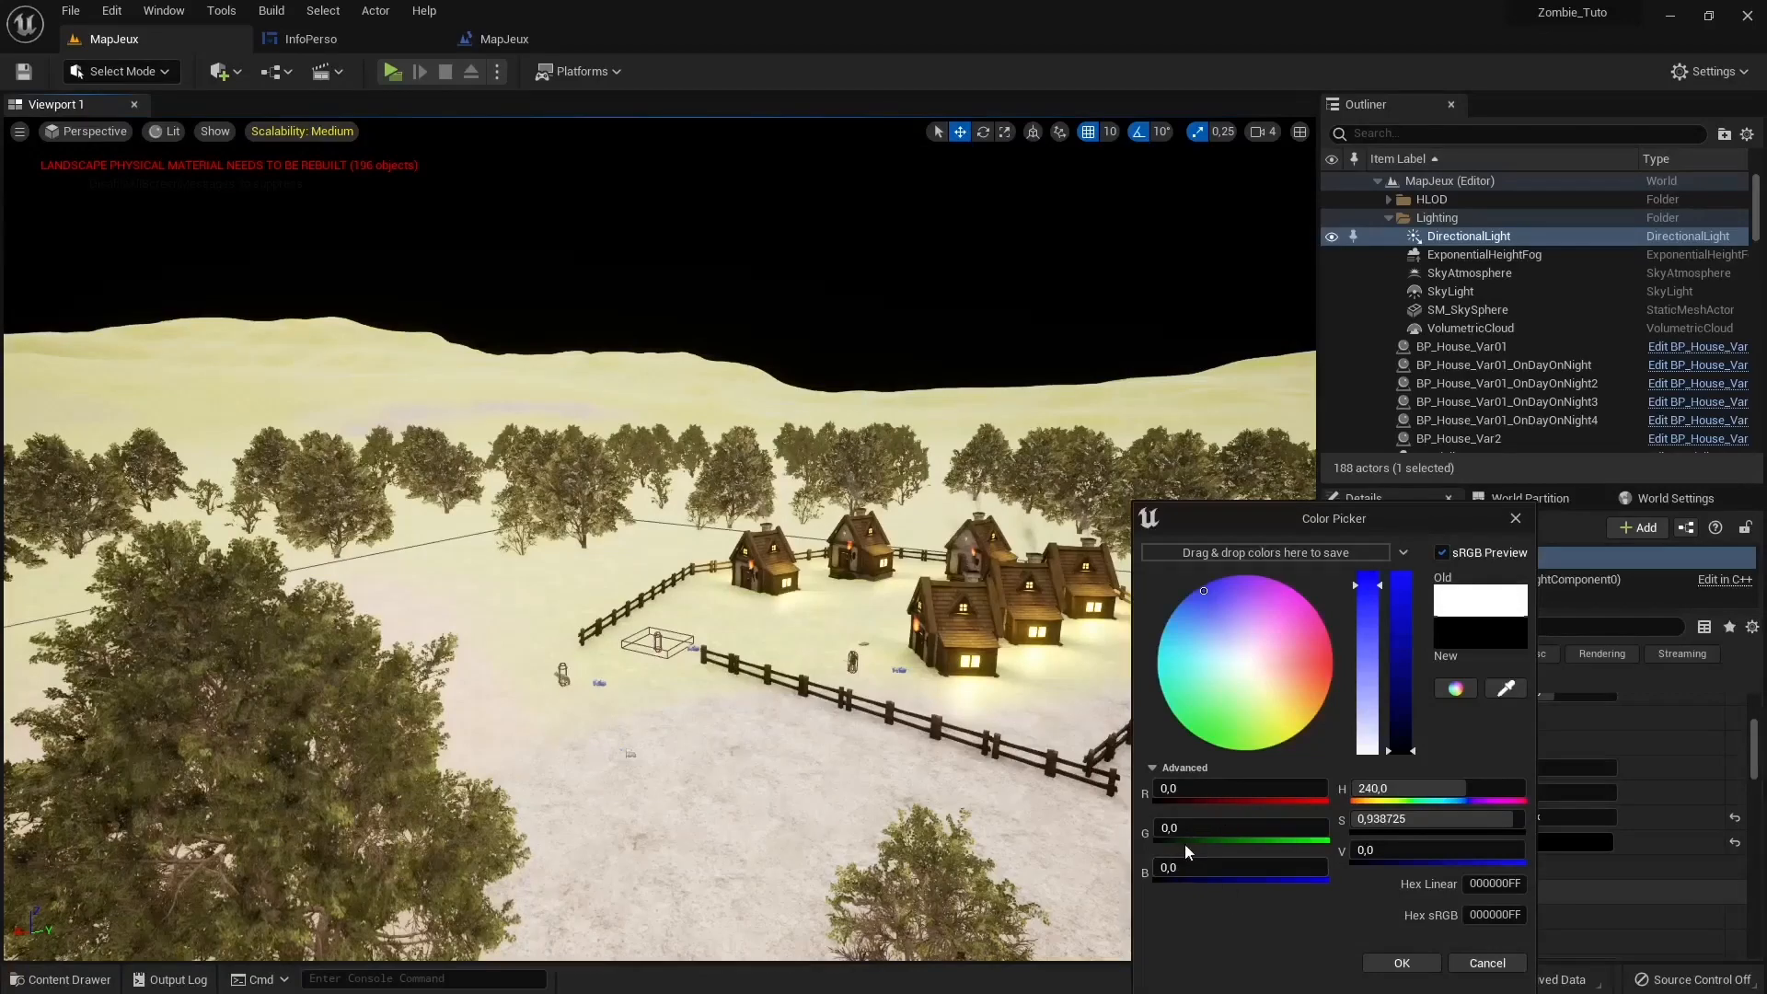
pyautogui.click(1498, 967)
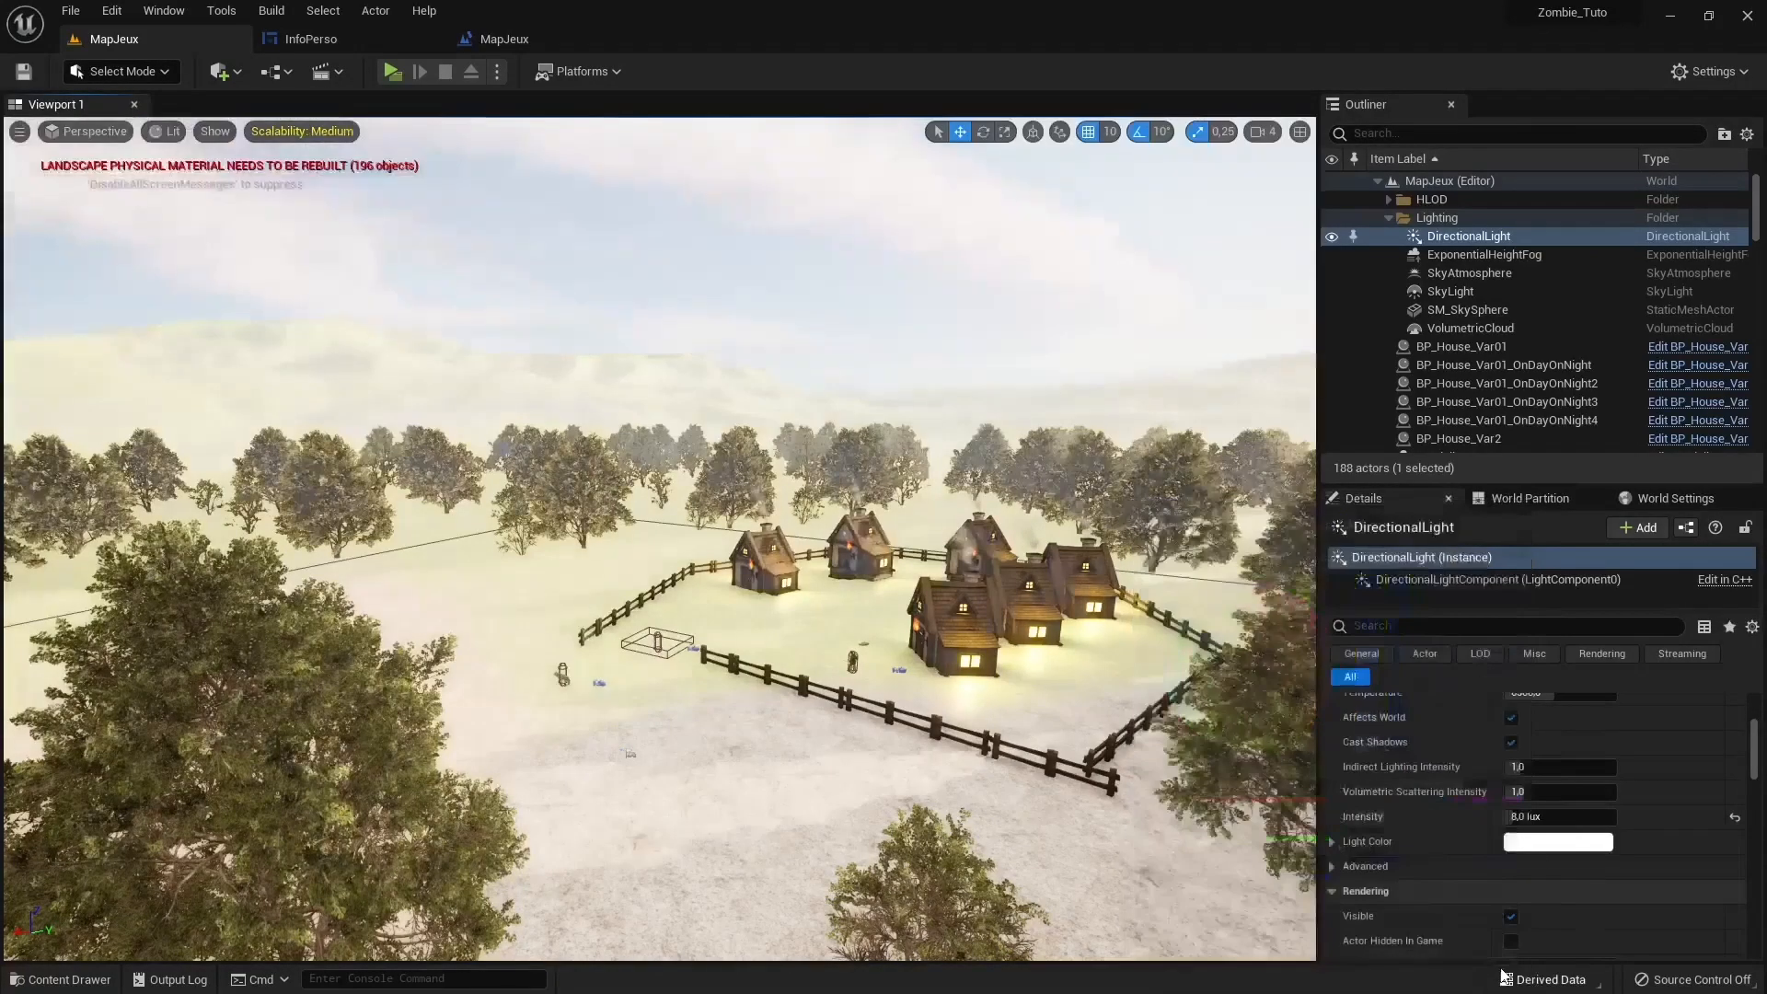
# Darken the DirectionalLight's light color to a neutral grey with a value of about 0.104
pyautogui.click(1543, 842)
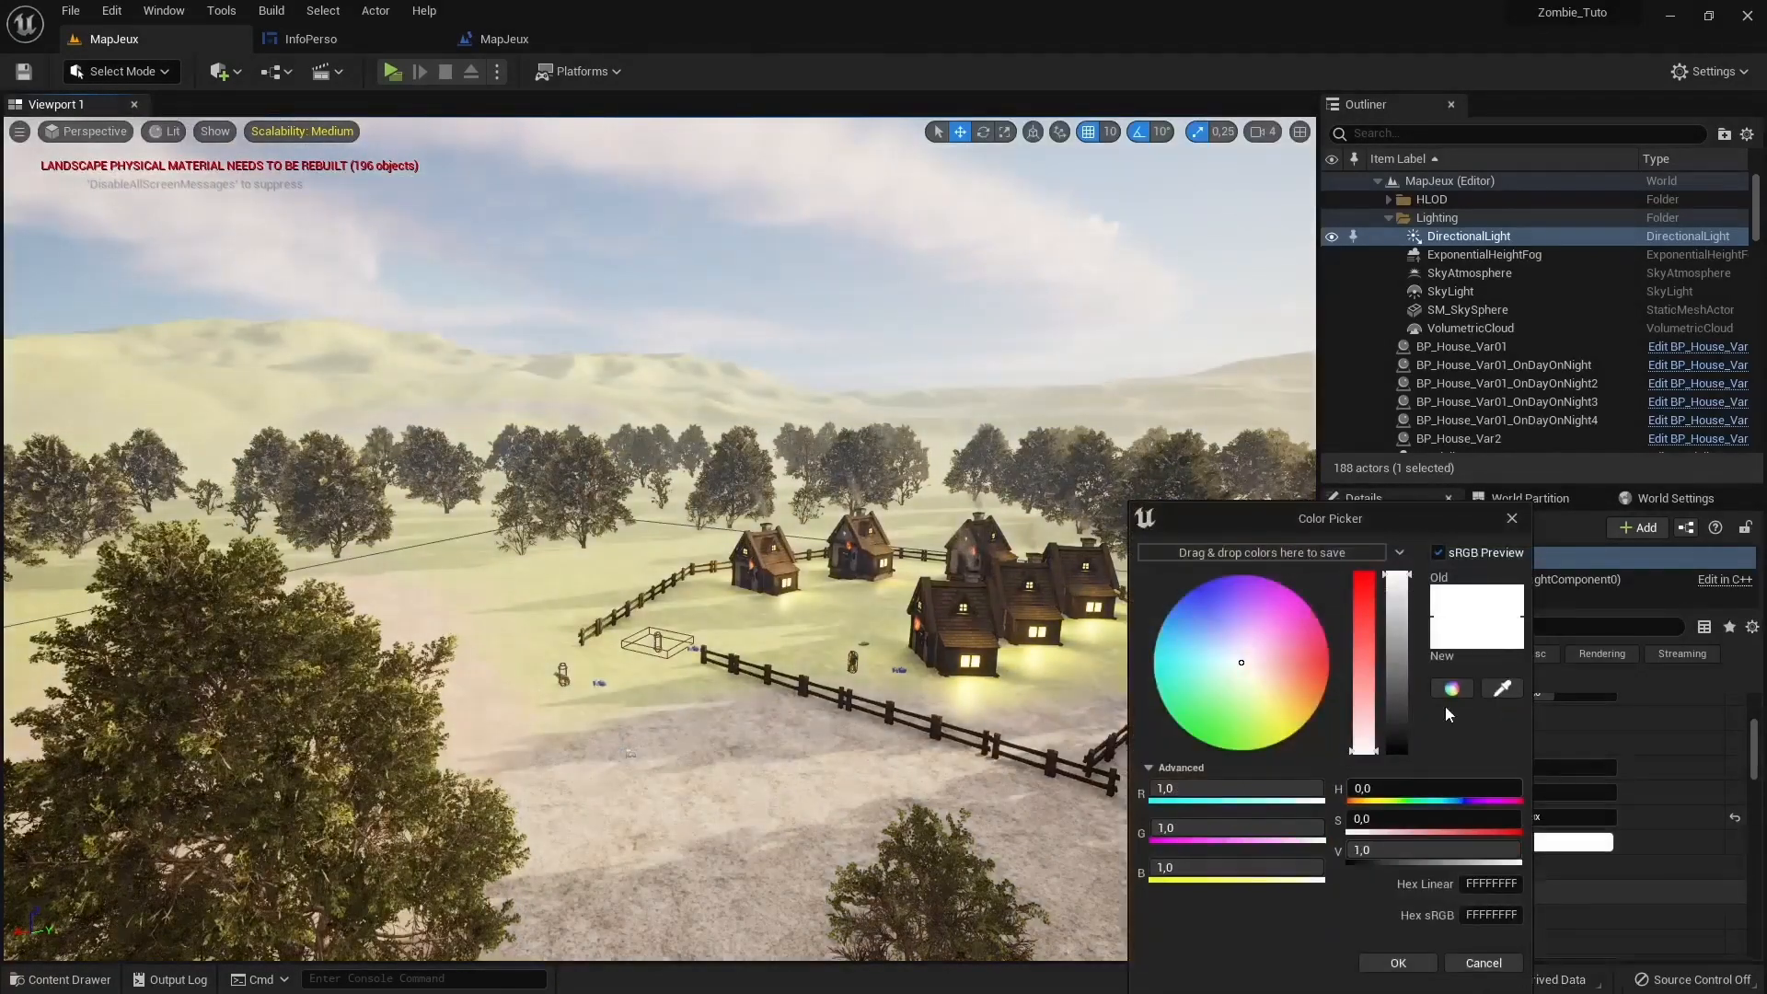
pyautogui.moveTo(1403, 614); pyautogui.dragTo(1395, 733)
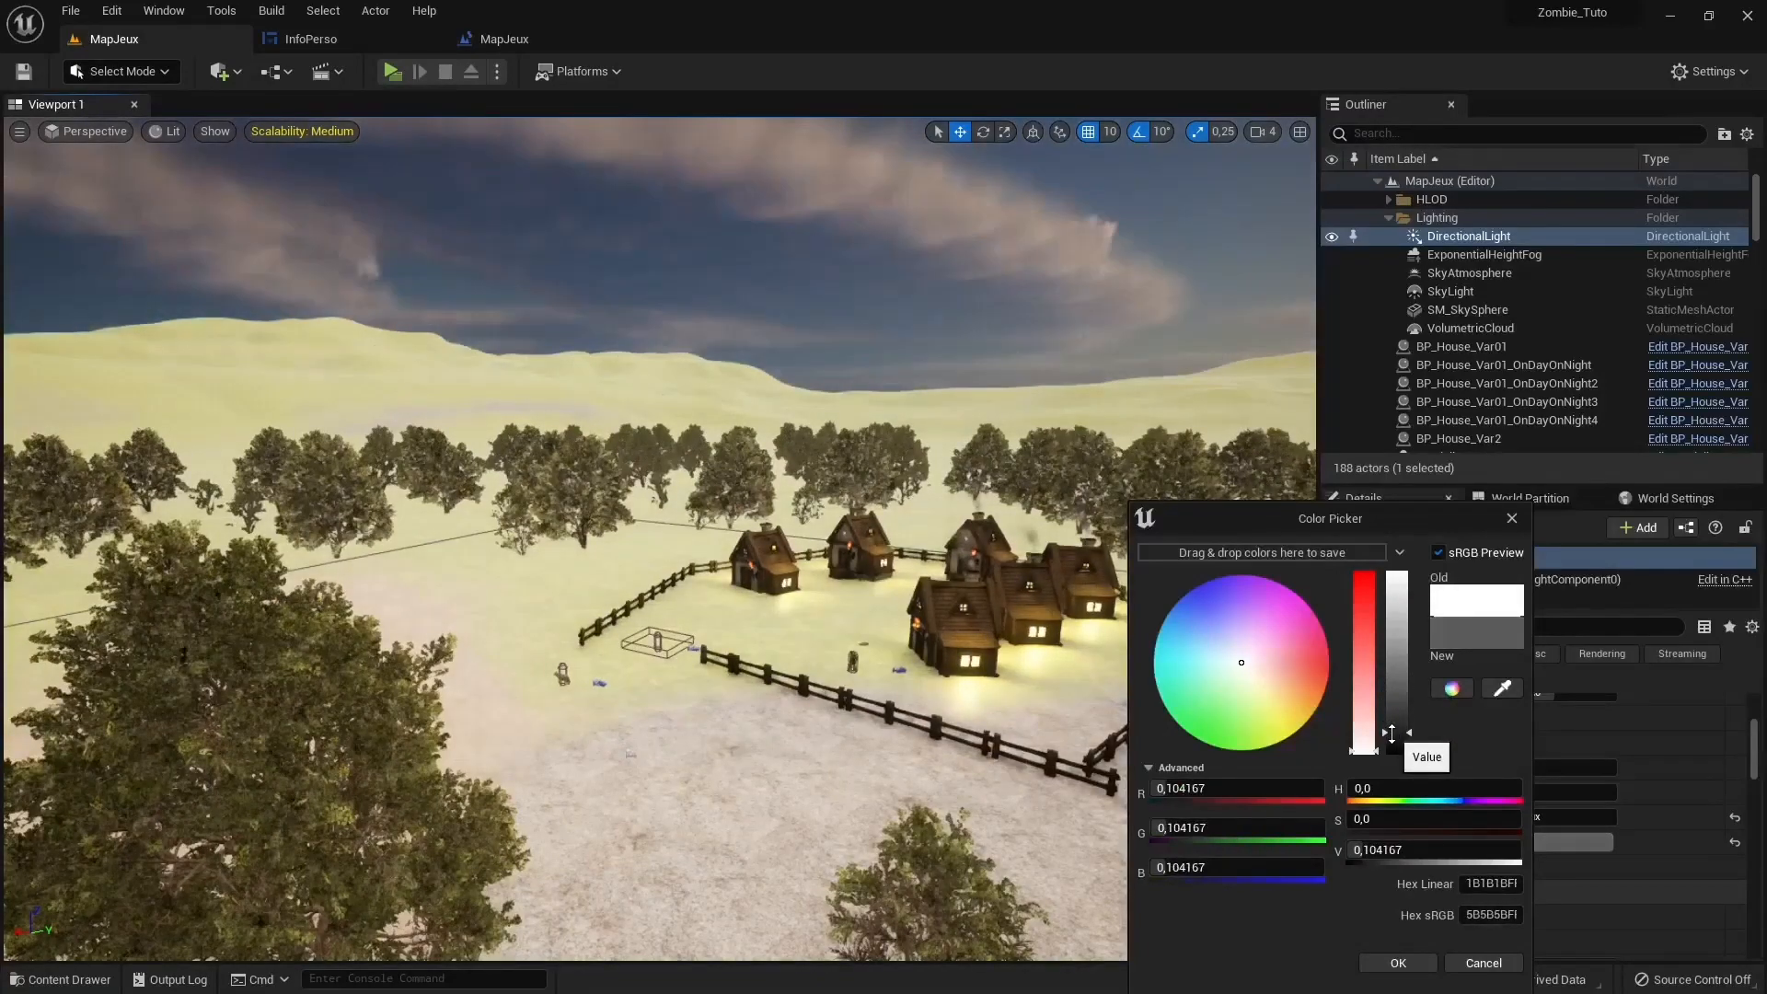
pyautogui.click(1398, 963)
# Try a higher intensity on the DirectionalLight, and set it to 10 lux
pyautogui.scroll(-2, 828, 639)
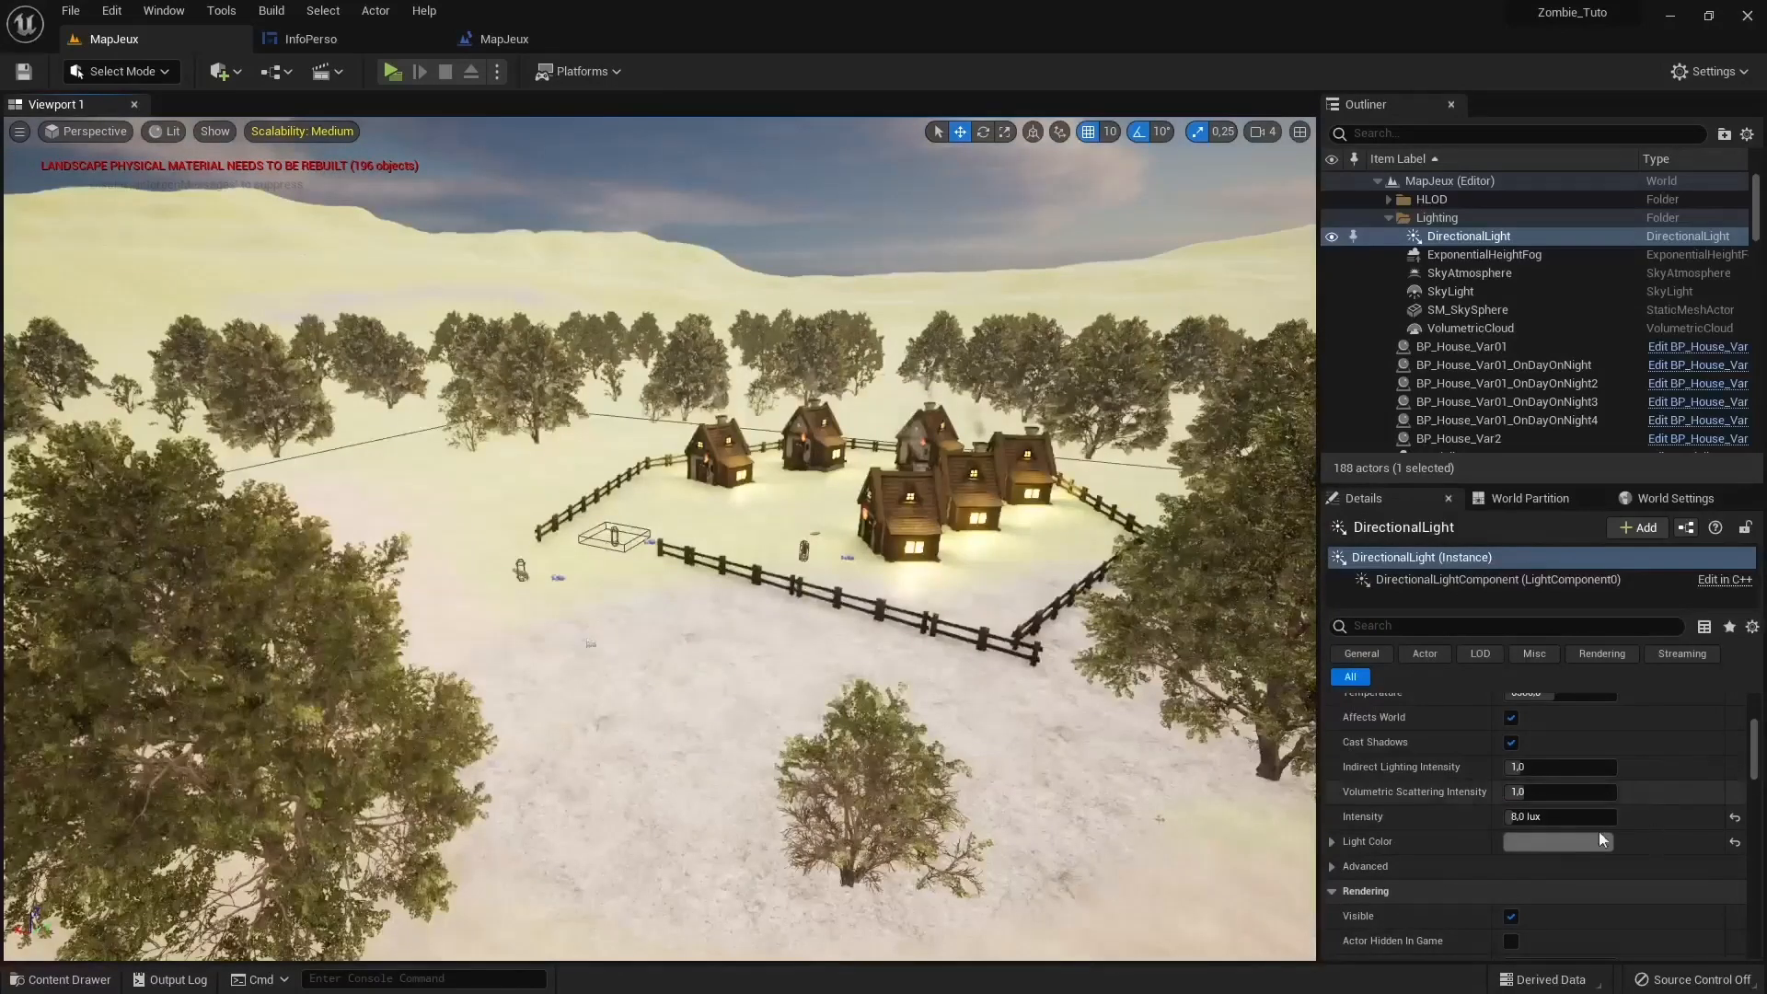
pyautogui.moveTo(1509, 817); pyautogui.dragTo(1565, 816)
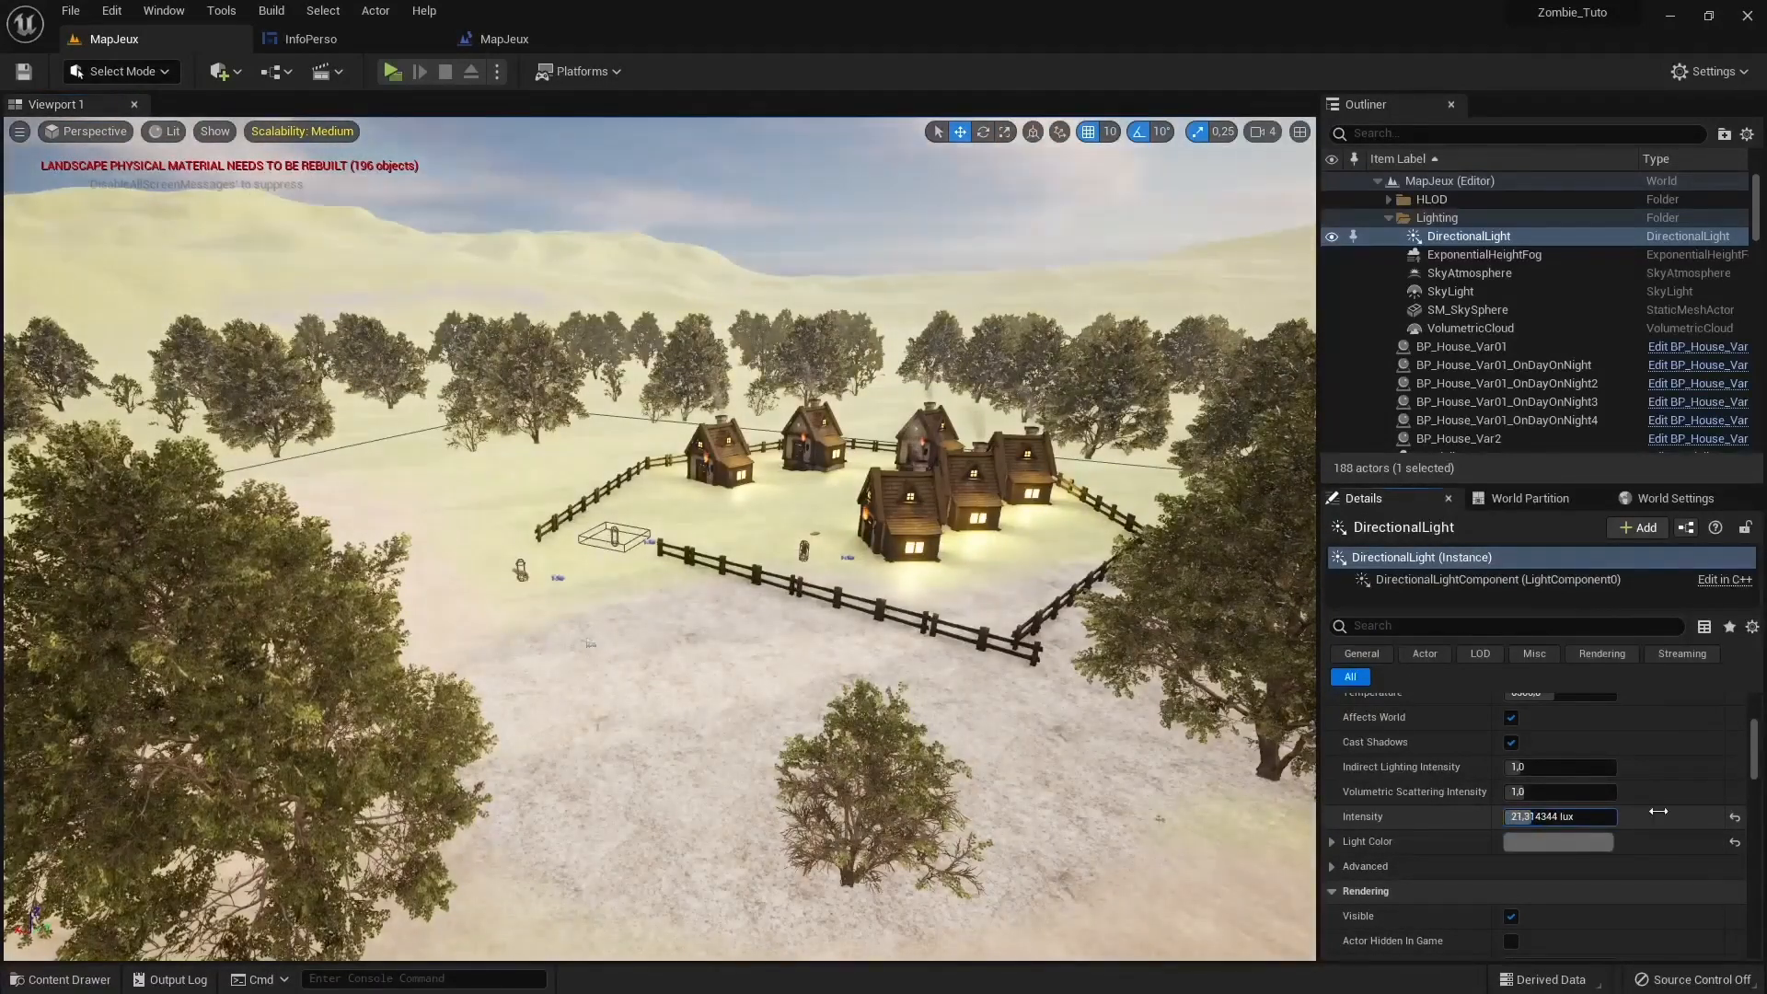
pyautogui.write('10')
pyautogui.press('Return')
# Select all six village houses together and look through their shared properties for a light intensity setting
pyautogui.moveTo(660, 539); pyautogui.dragTo(755, 529, button='right')
pyautogui.press('w')
pyautogui.moveTo(976, 649); pyautogui.dragTo(823, 606, button='right')
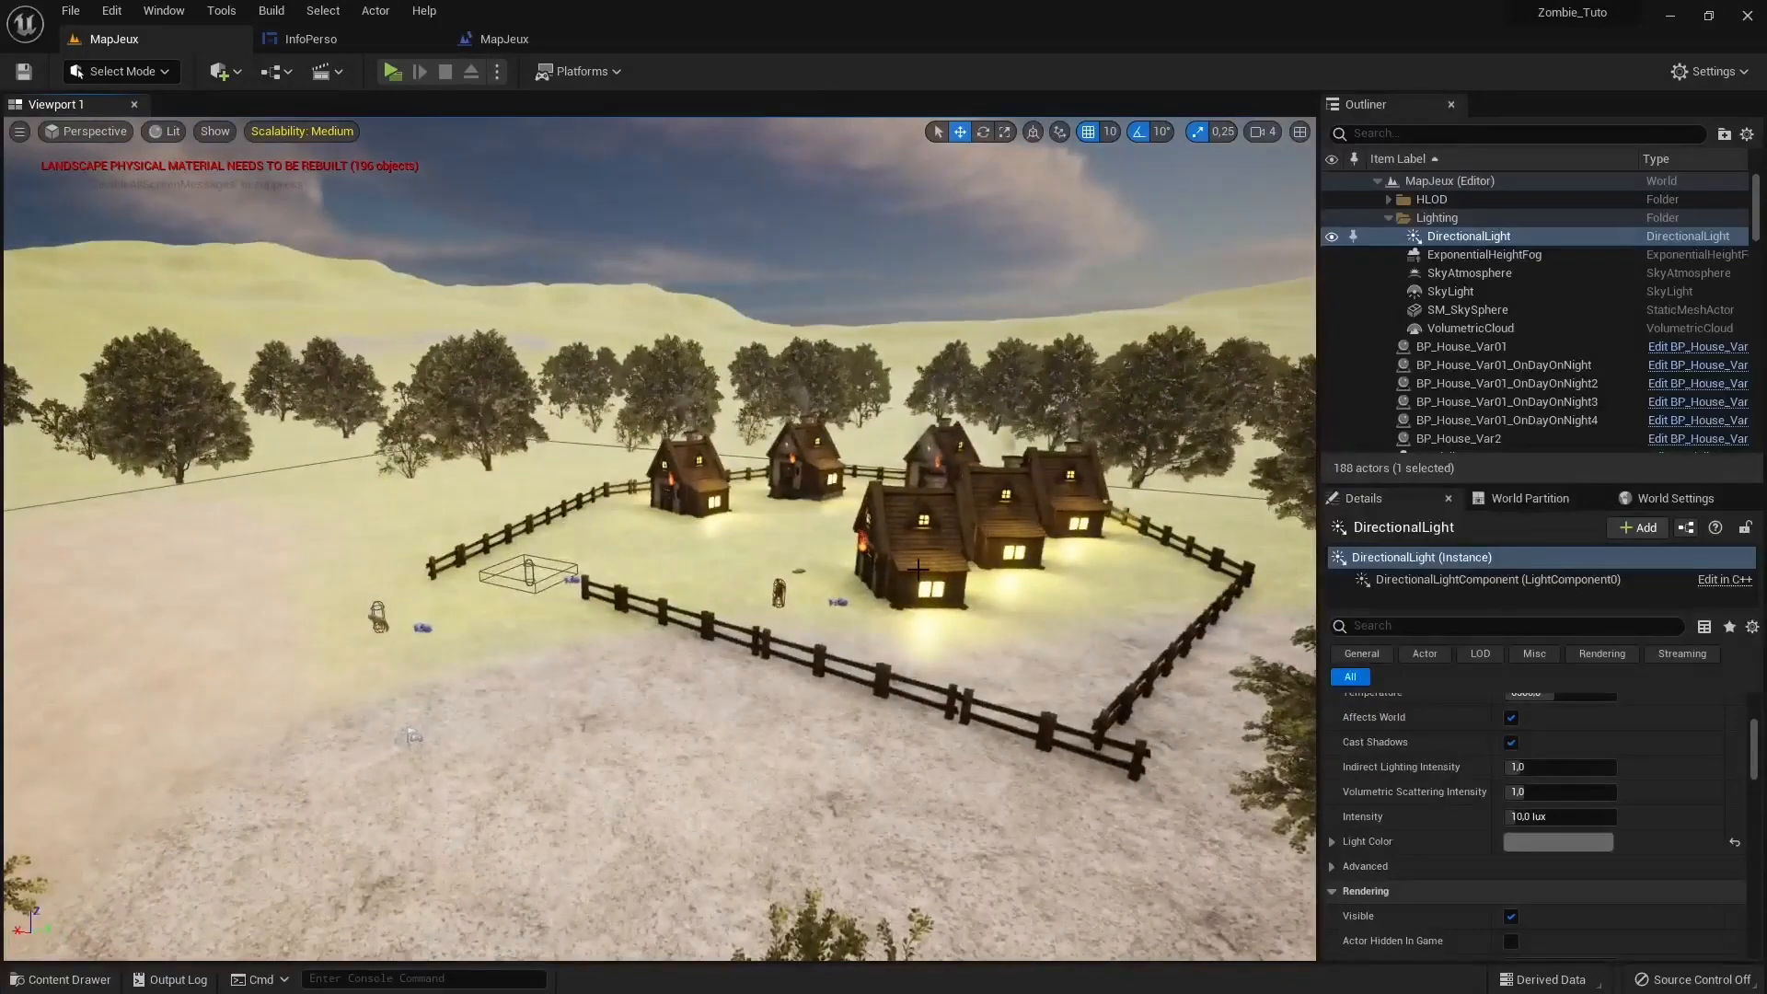
pyautogui.click(917, 570)
pyautogui.keyDown('ctrl'); pyautogui.click(1070, 501); pyautogui.keyUp('ctrl')
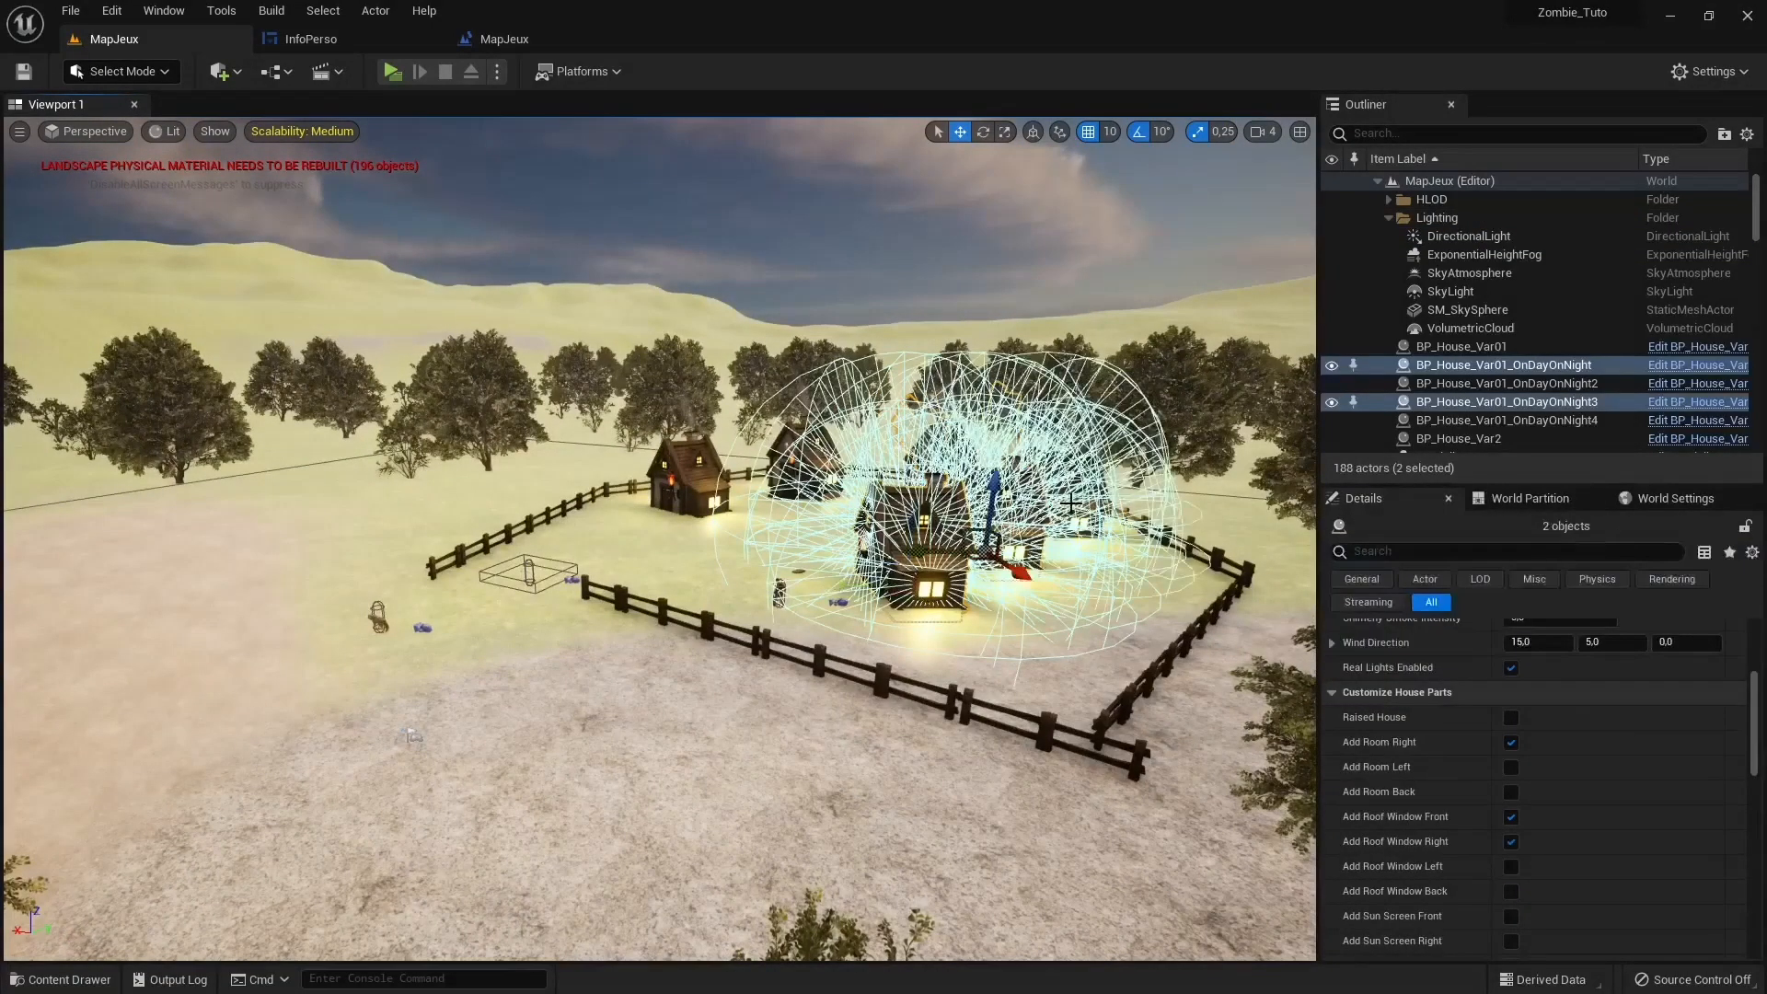
pyautogui.keyDown('ctrl'); pyautogui.click(1076, 503); pyautogui.keyUp('ctrl')
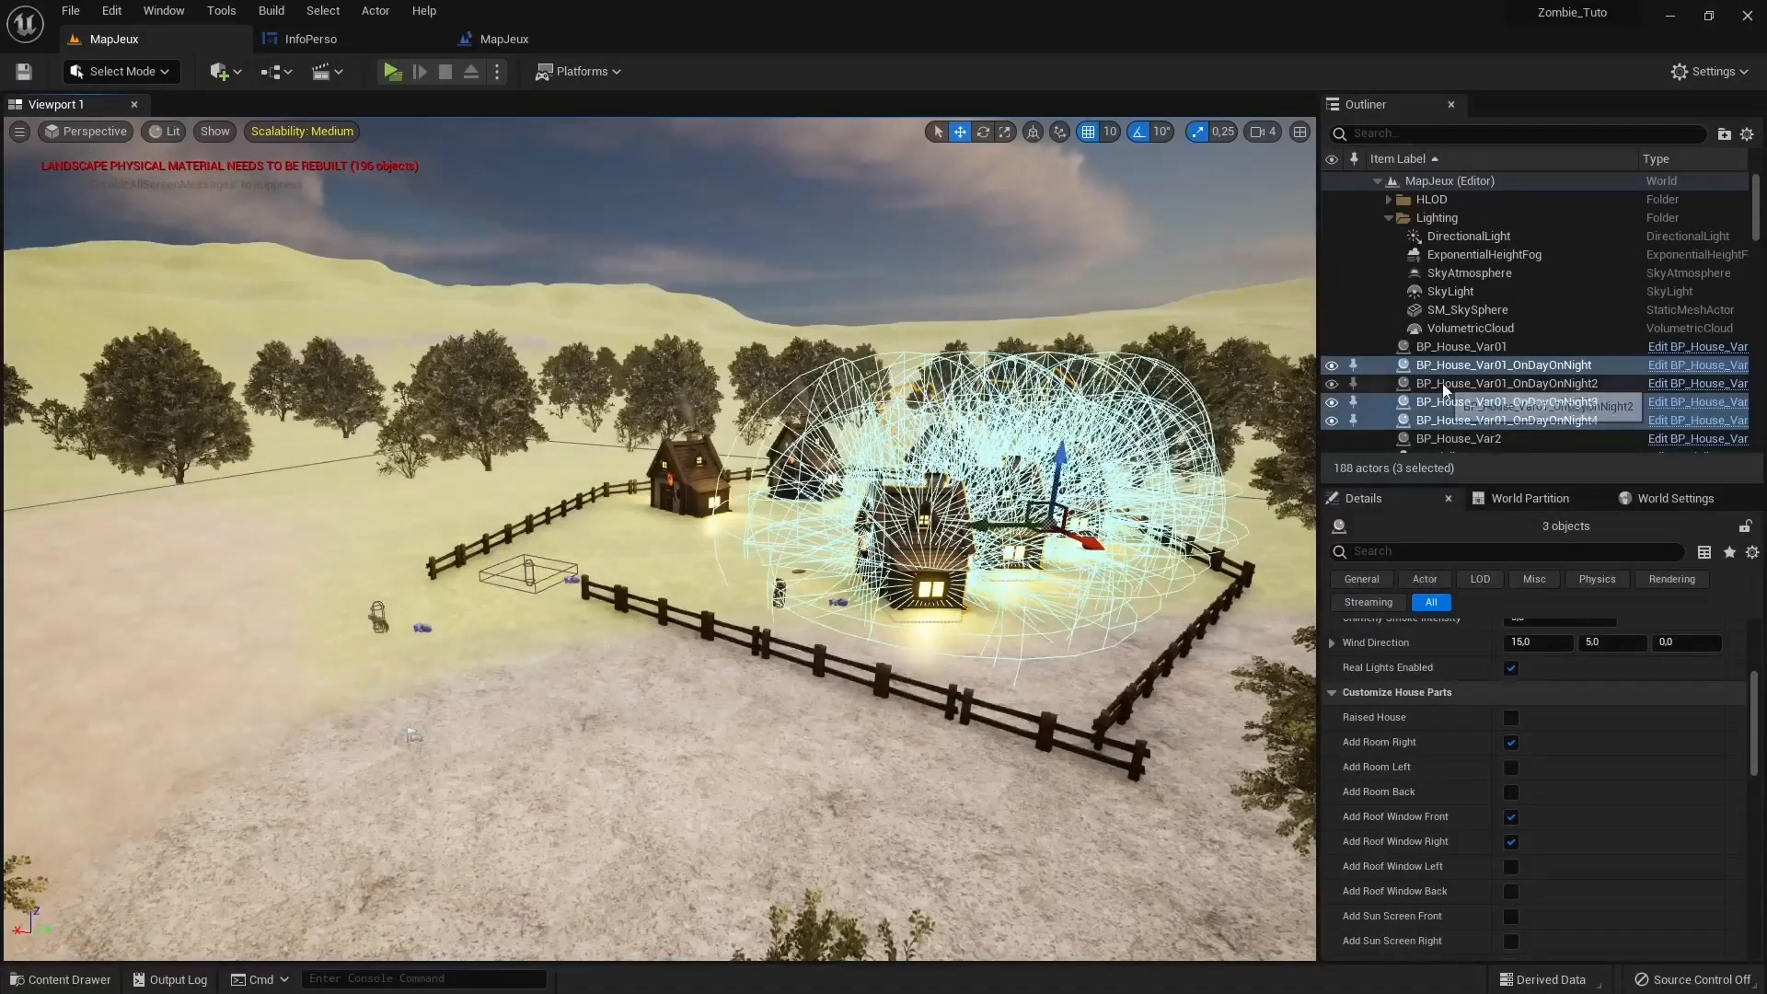
pyautogui.keyDown('ctrl'); pyautogui.click(1473, 383); pyautogui.keyUp('ctrl')
pyautogui.keyDown('ctrl'); pyautogui.click(1462, 346); pyautogui.keyUp('ctrl')
pyautogui.keyDown('ctrl'); pyautogui.click(1458, 439); pyautogui.keyUp('ctrl')
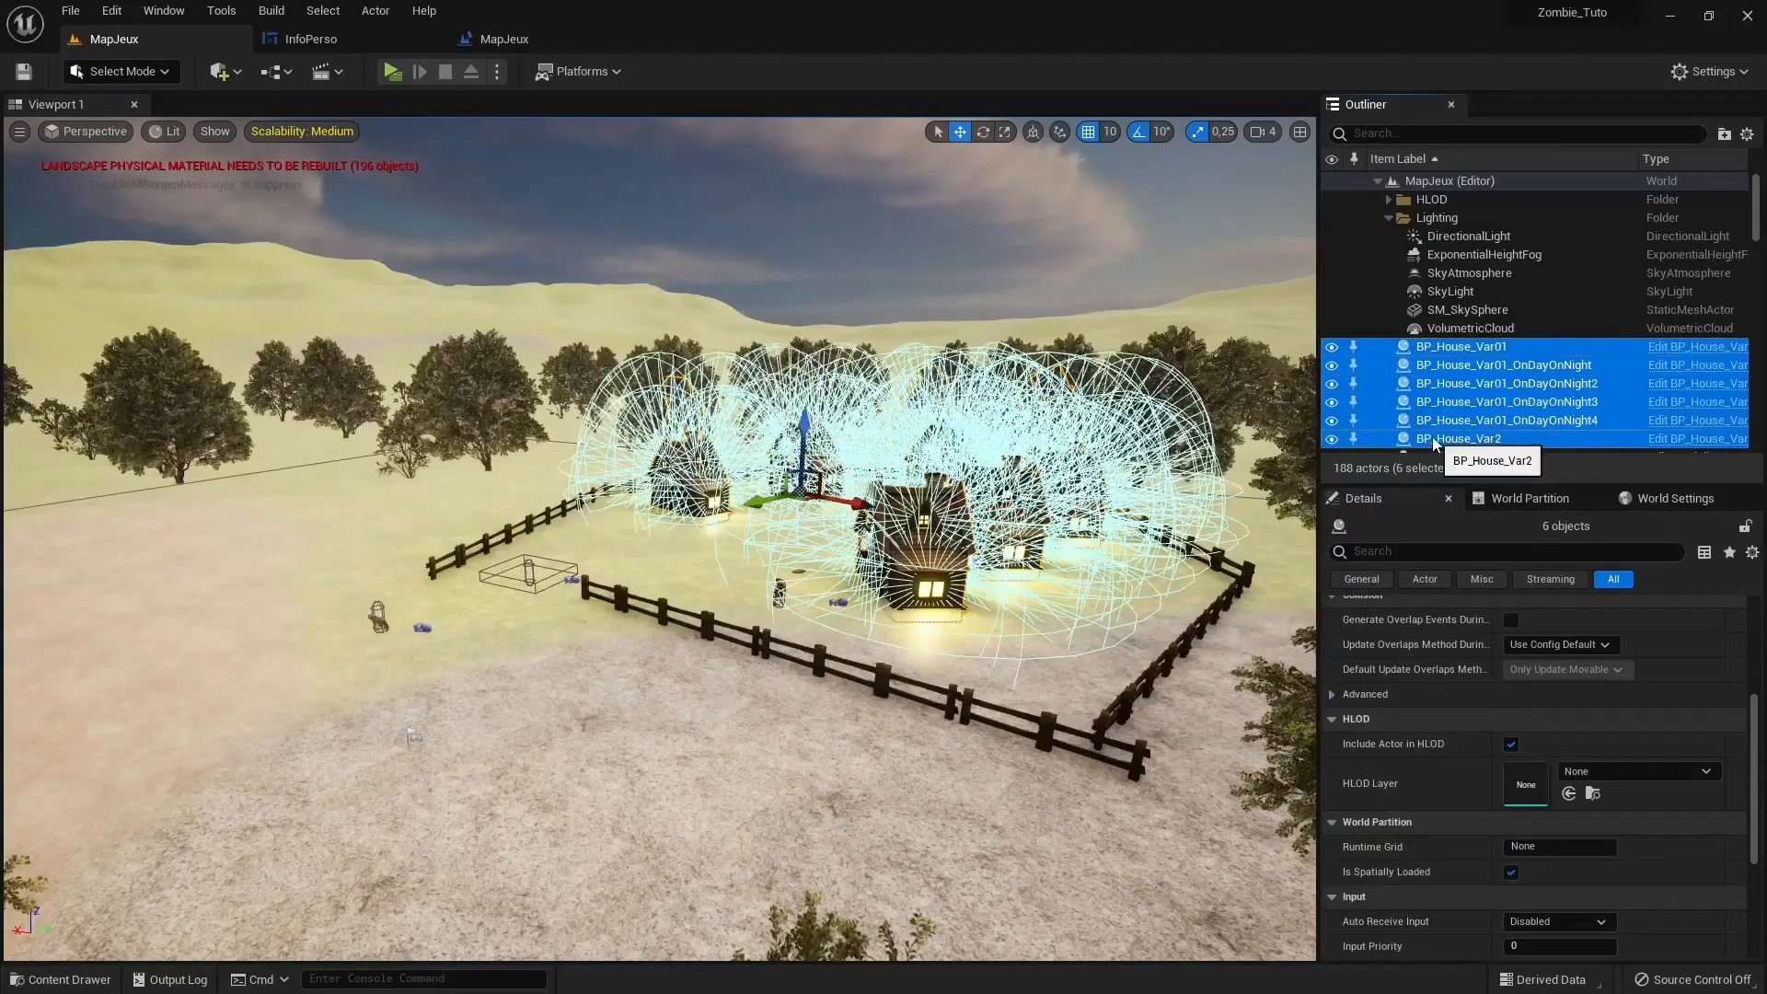
pyautogui.scroll(-1, 1434, 409)
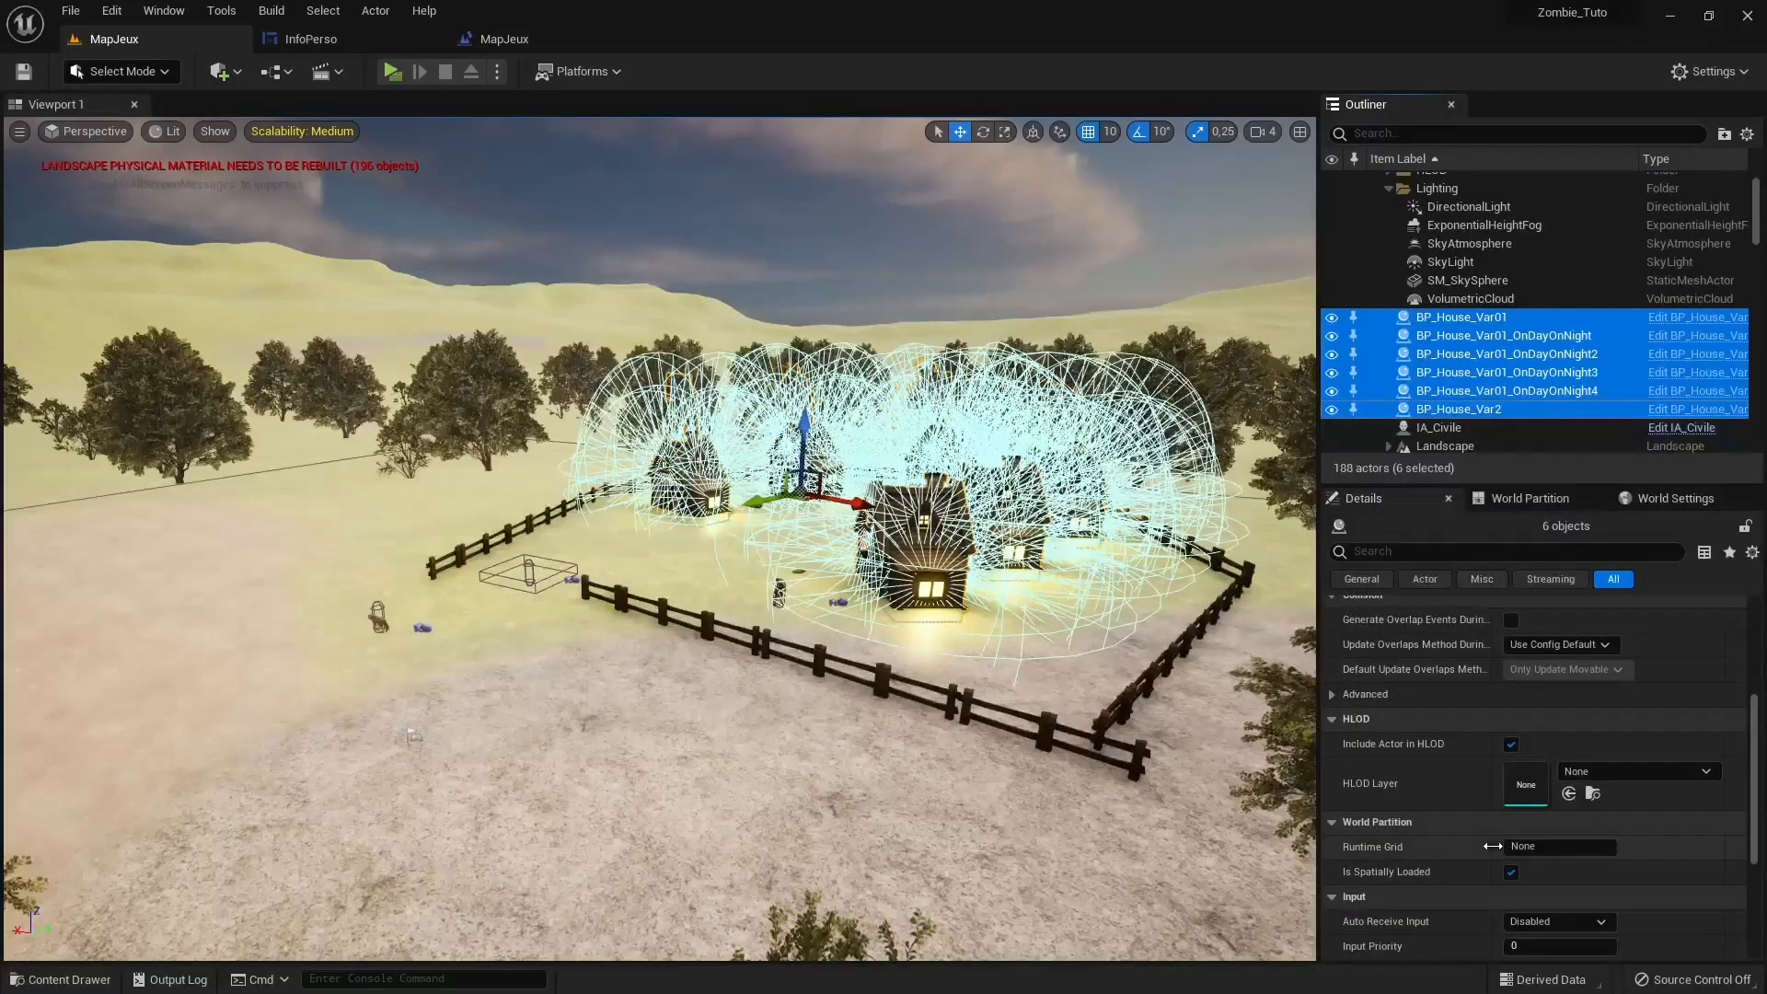
pyautogui.scroll(-5, 1495, 851)
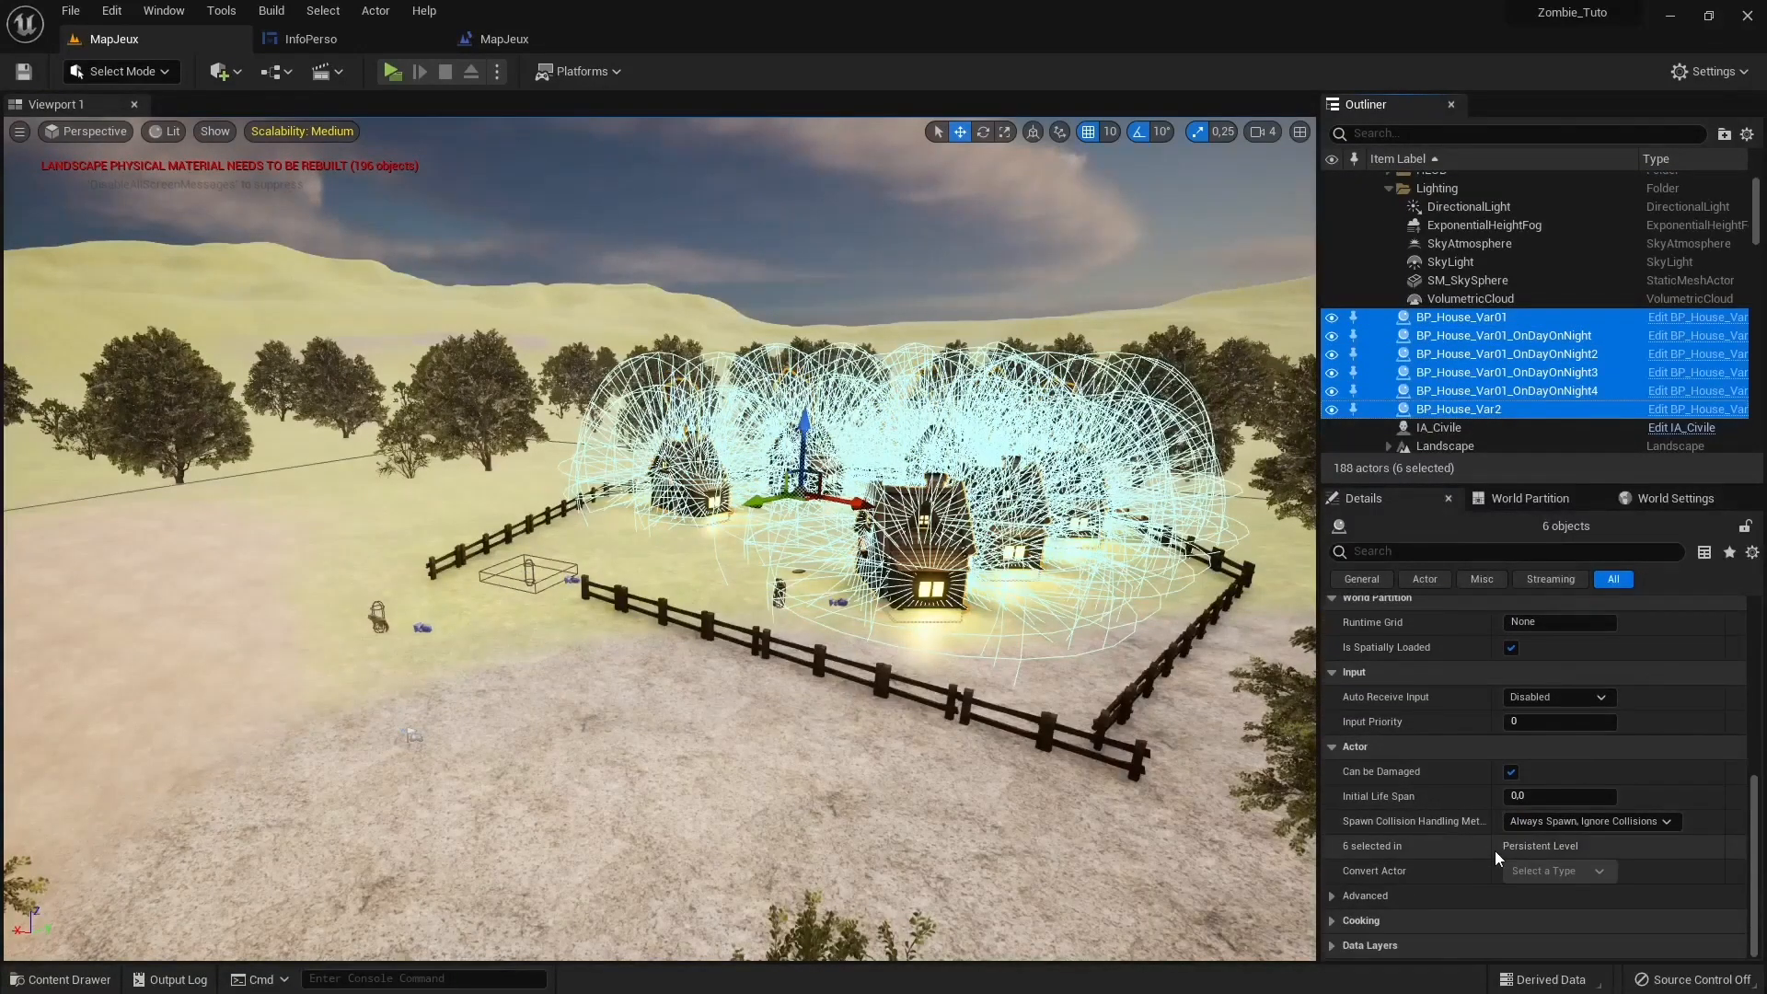
pyautogui.scroll(5, 1495, 851)
pyautogui.scroll(6, 1493, 757)
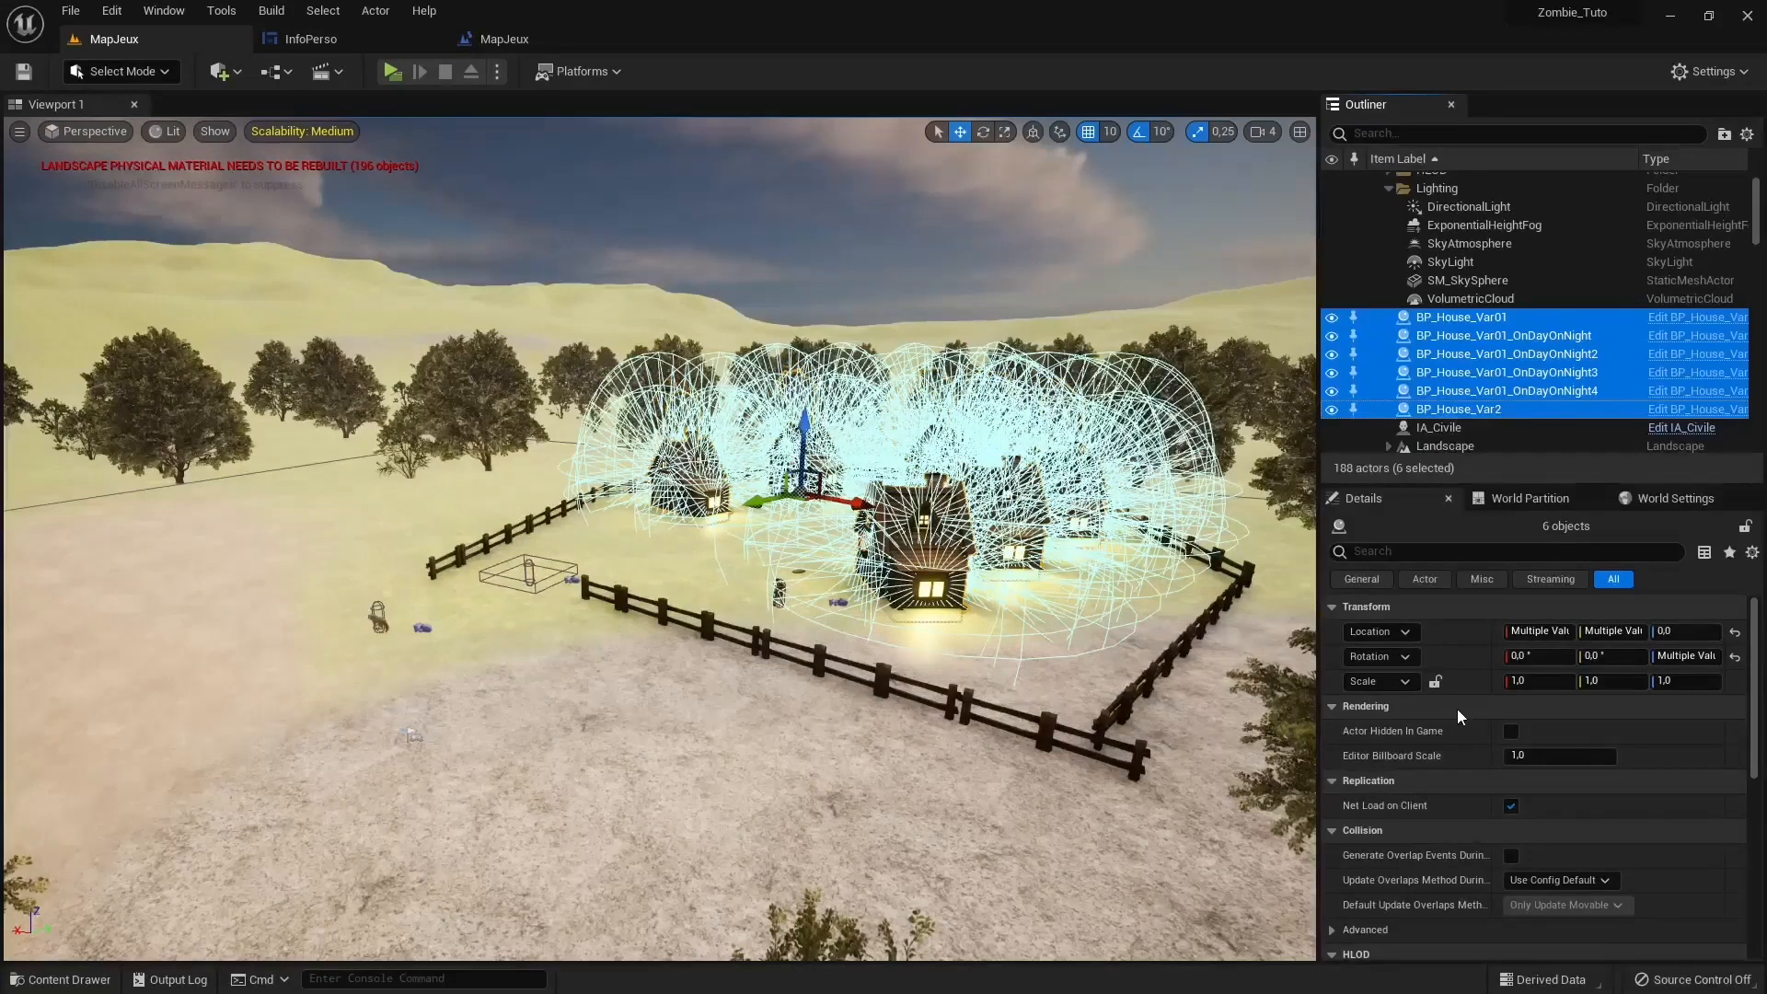
# Set the Lights Intensity of the front house, BP_House_Var01_OnDayOnNight, to 0
pyautogui.click(911, 566)
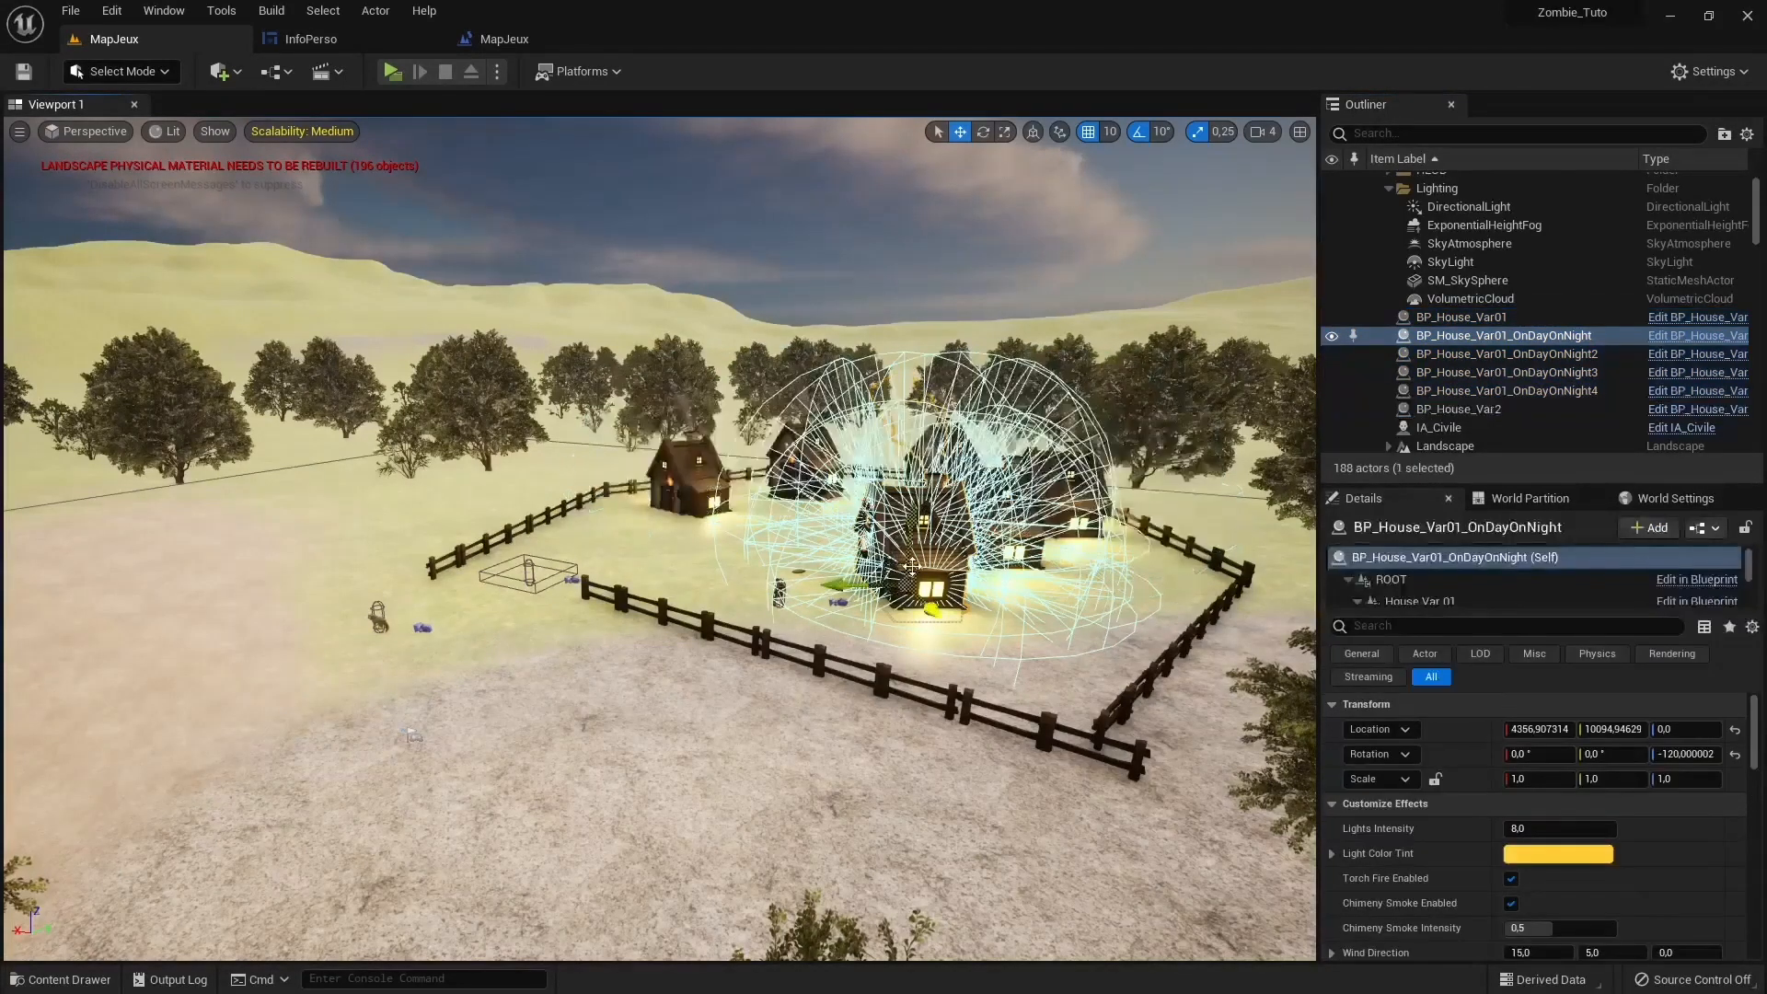
pyautogui.scroll(-2, 1500, 864)
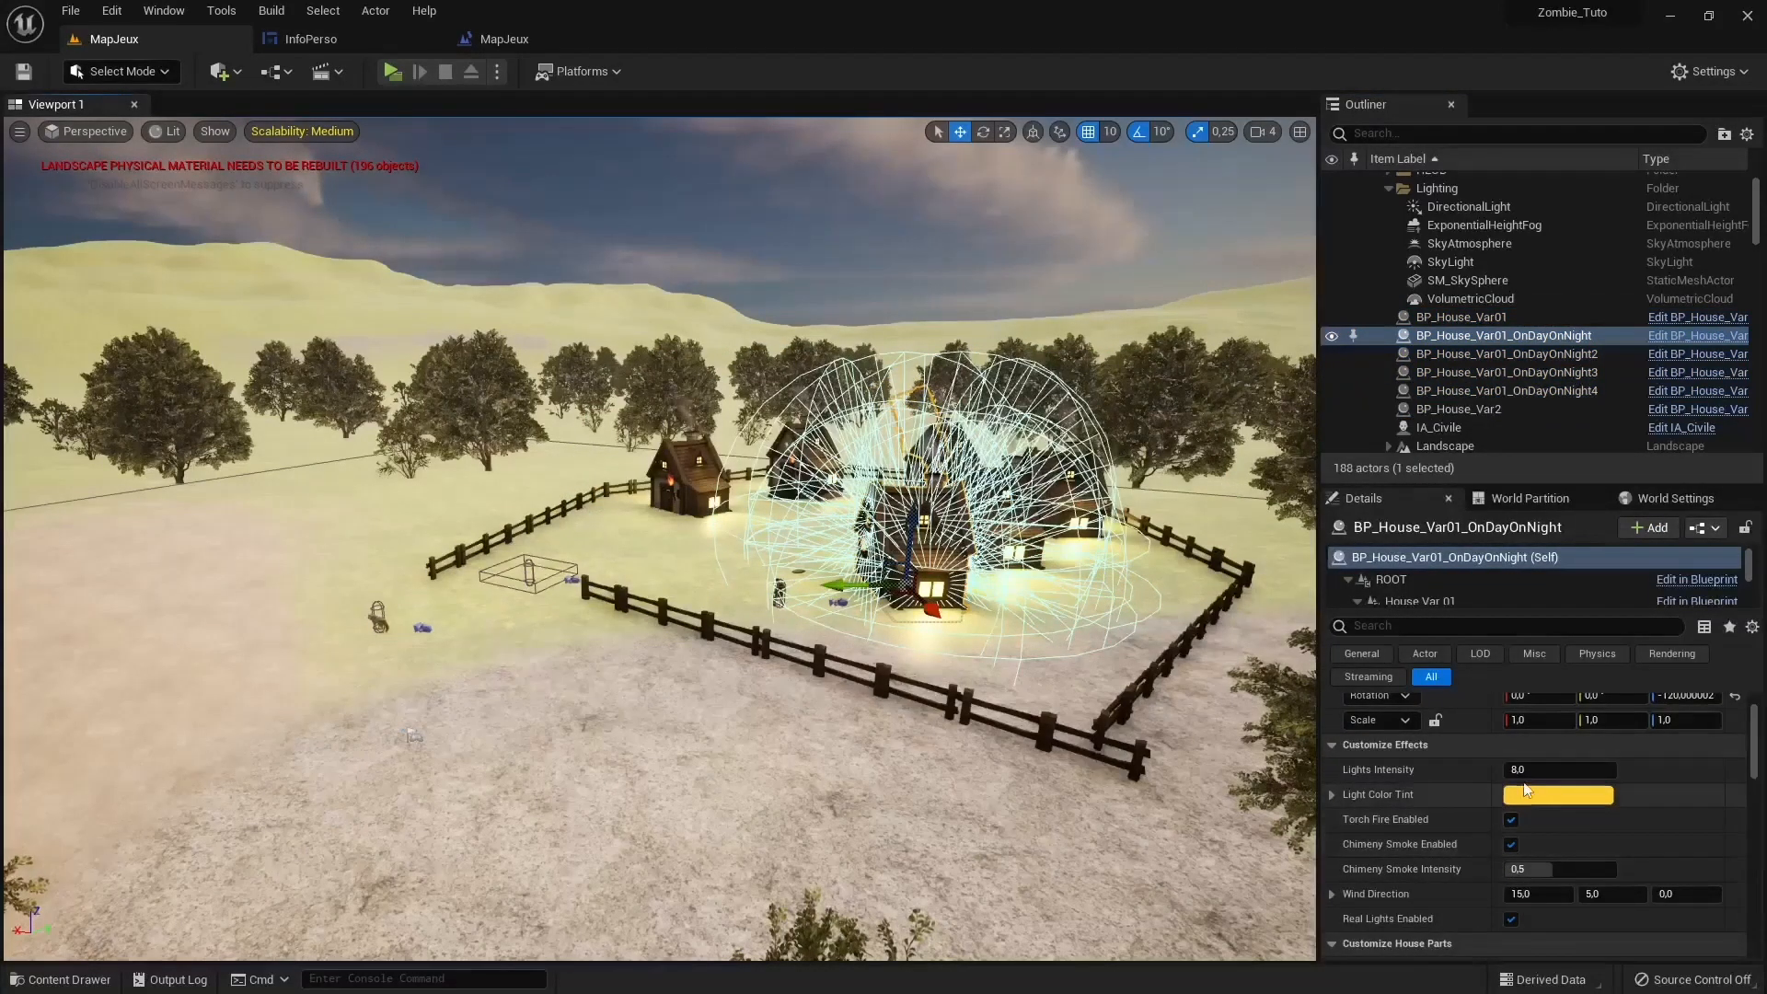
pyautogui.moveTo(1516, 771); pyautogui.dragTo(1473, 771)
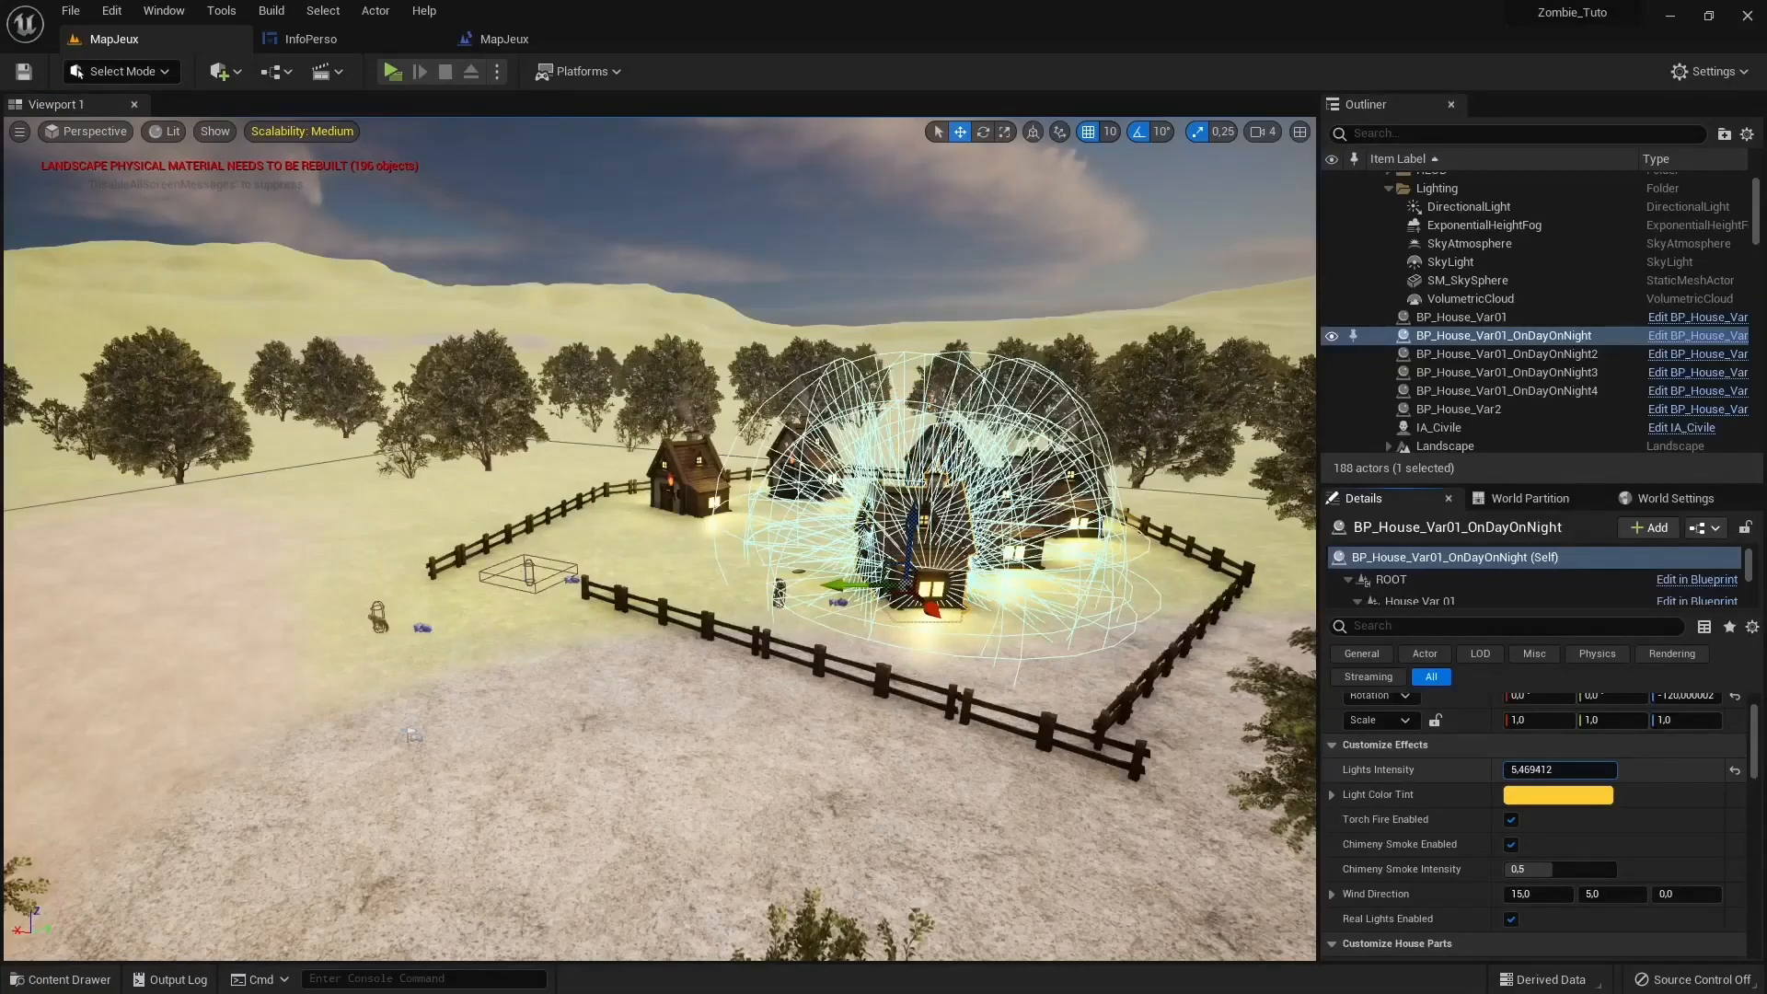
pyautogui.click(1531, 770)
pyautogui.write('0')
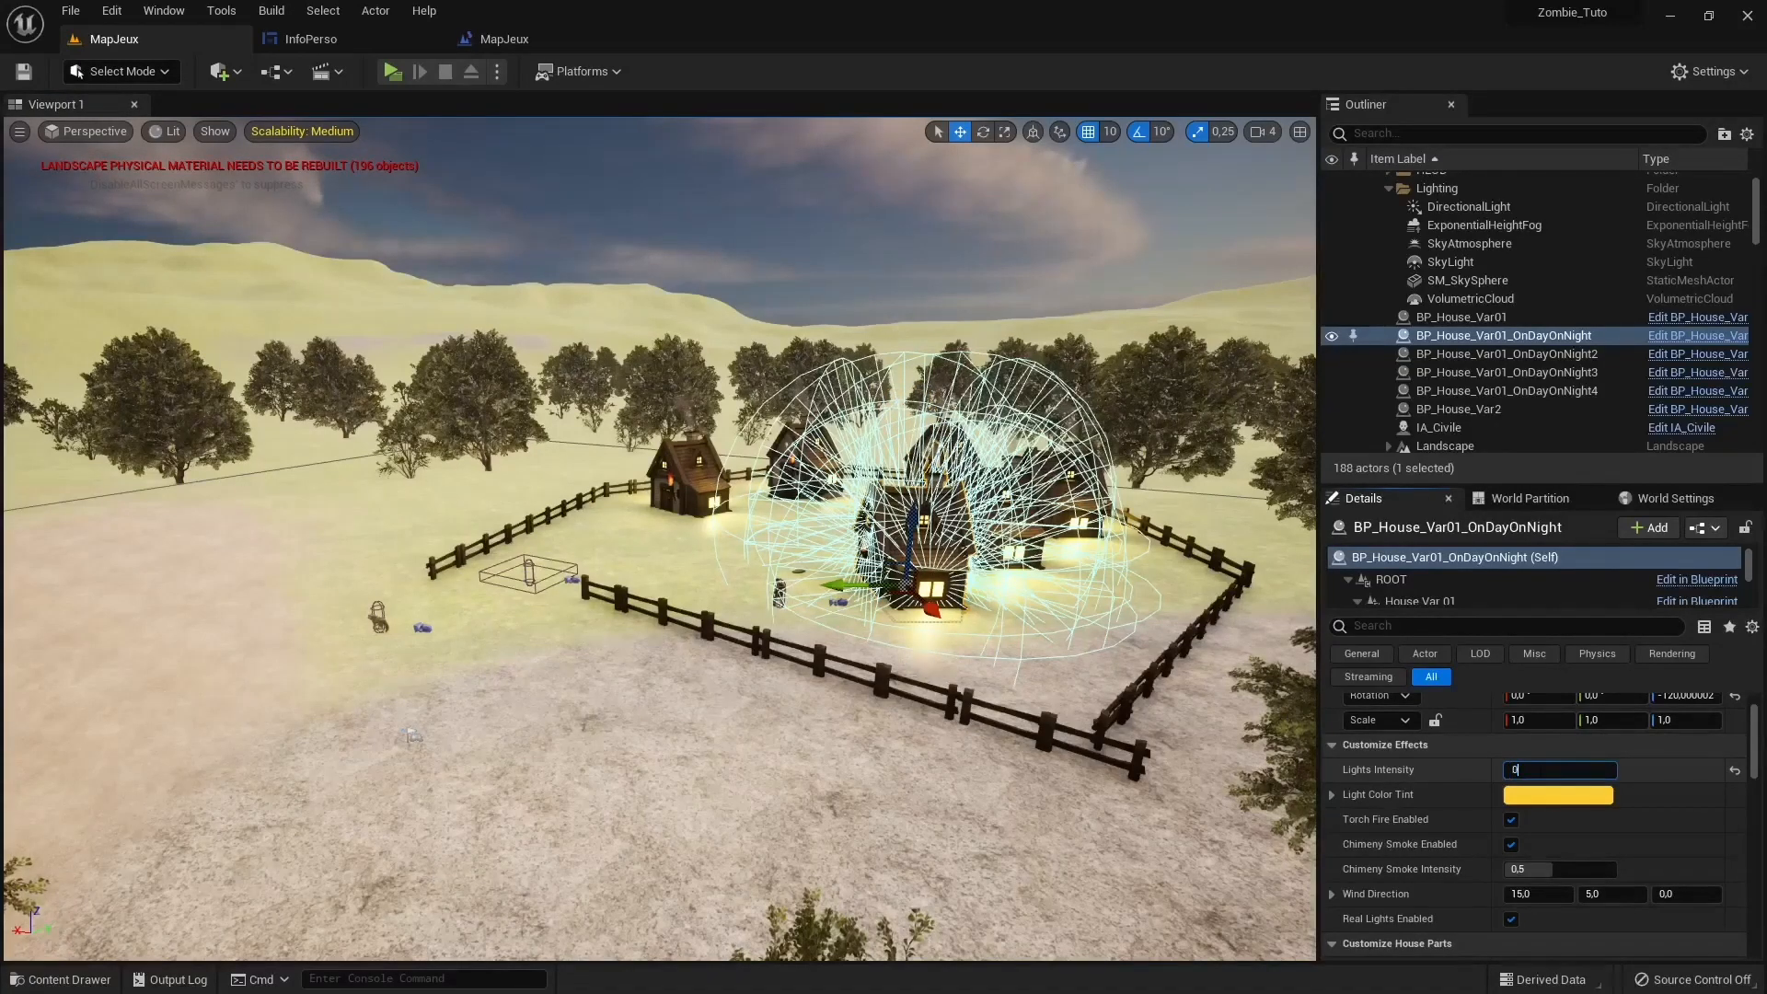
pyautogui.press('Return')
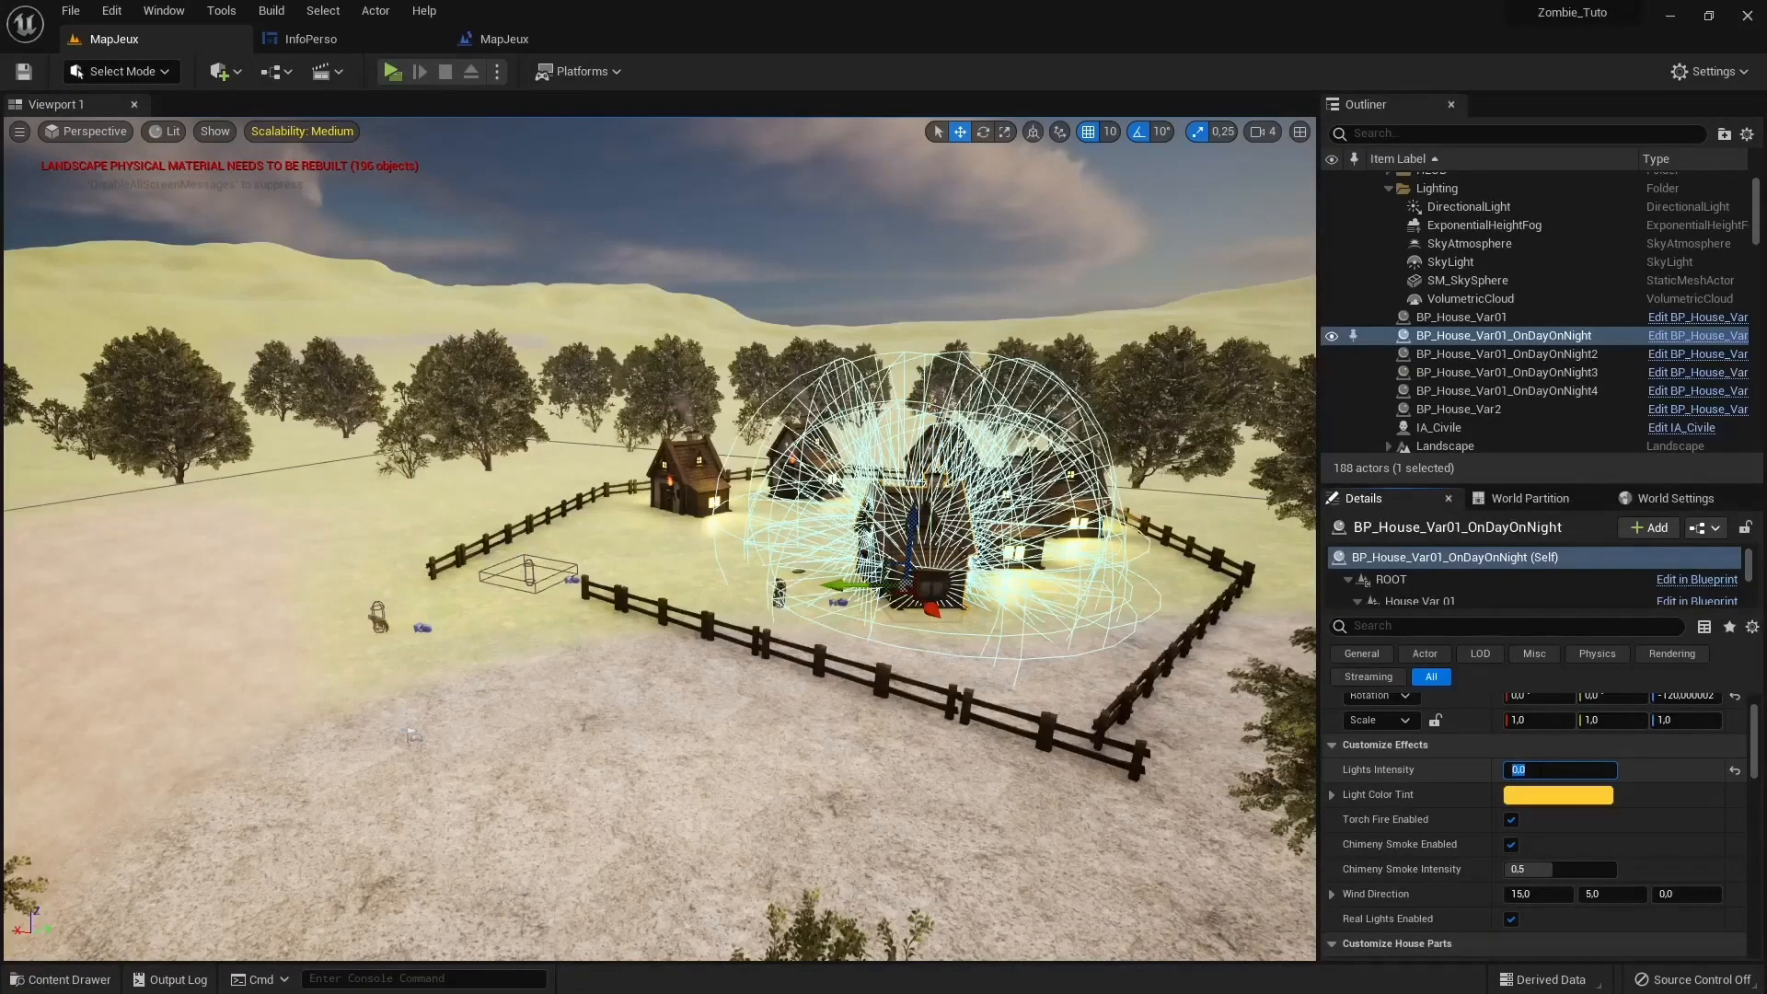
# Set the Lights Intensity to 0 on the houses BP_House_Var01_OnDayOnNight3 and BP_House_Var01_OnDayOnNight4
pyautogui.click(1025, 547)
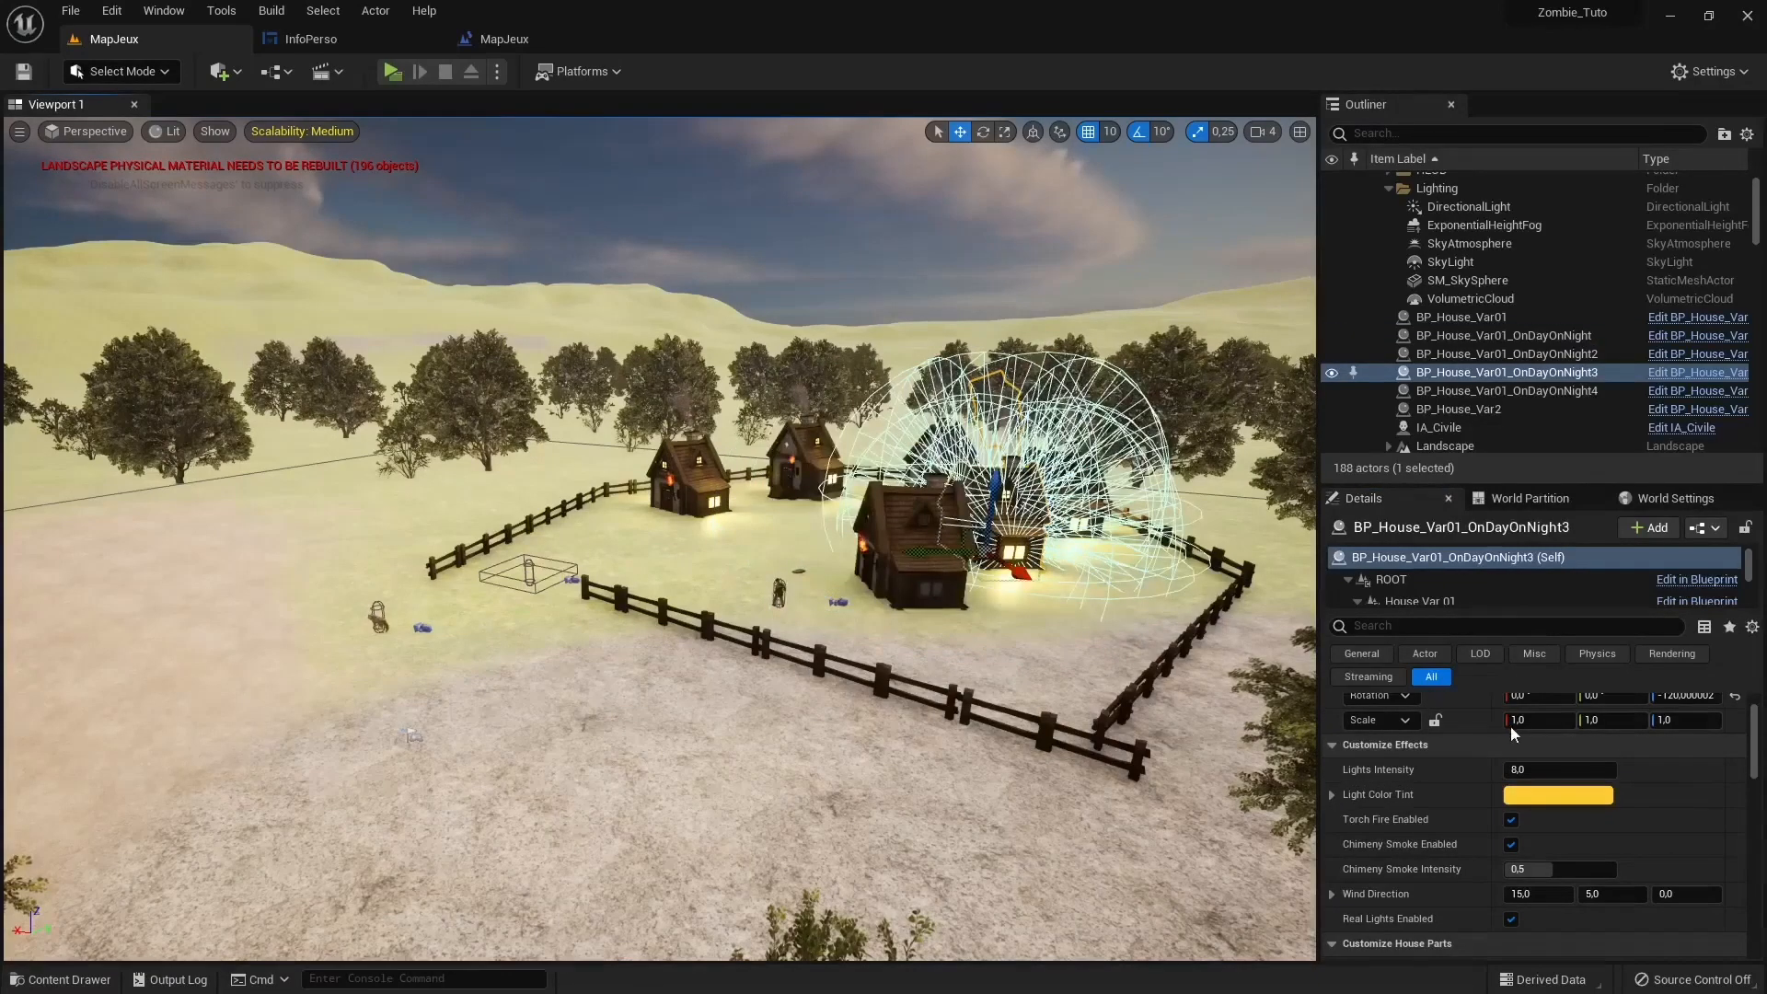
pyautogui.write('0')
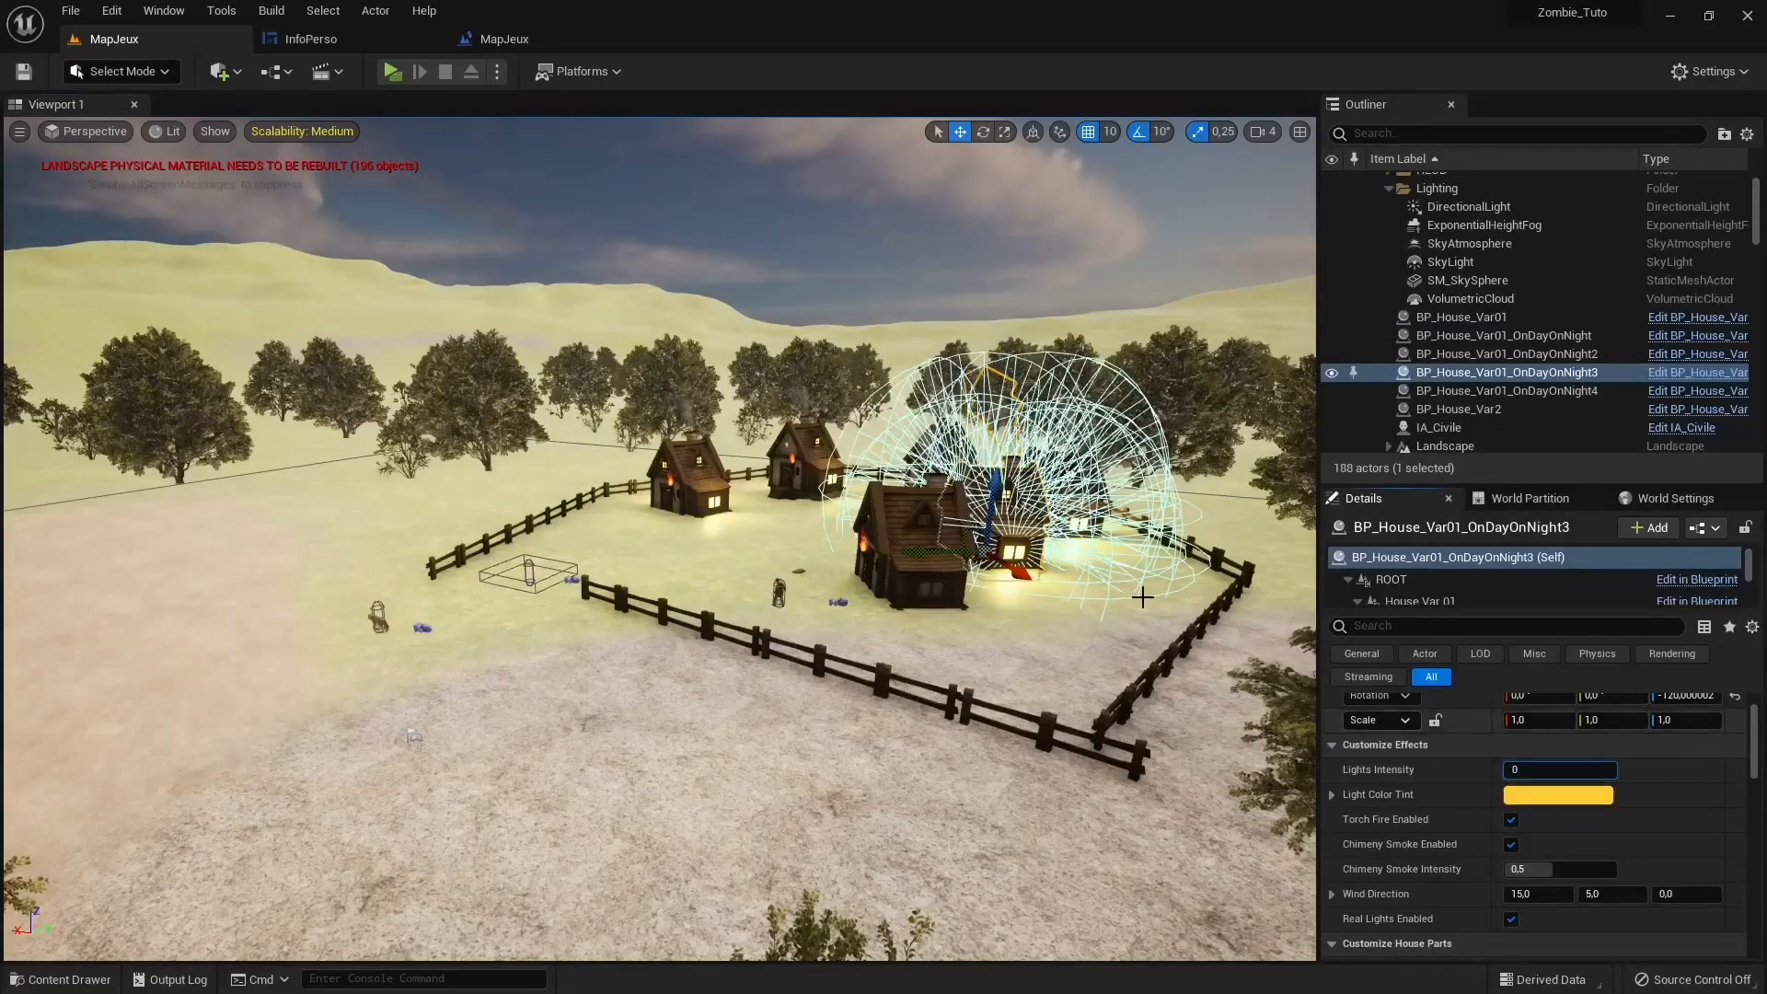
pyautogui.click(1143, 544)
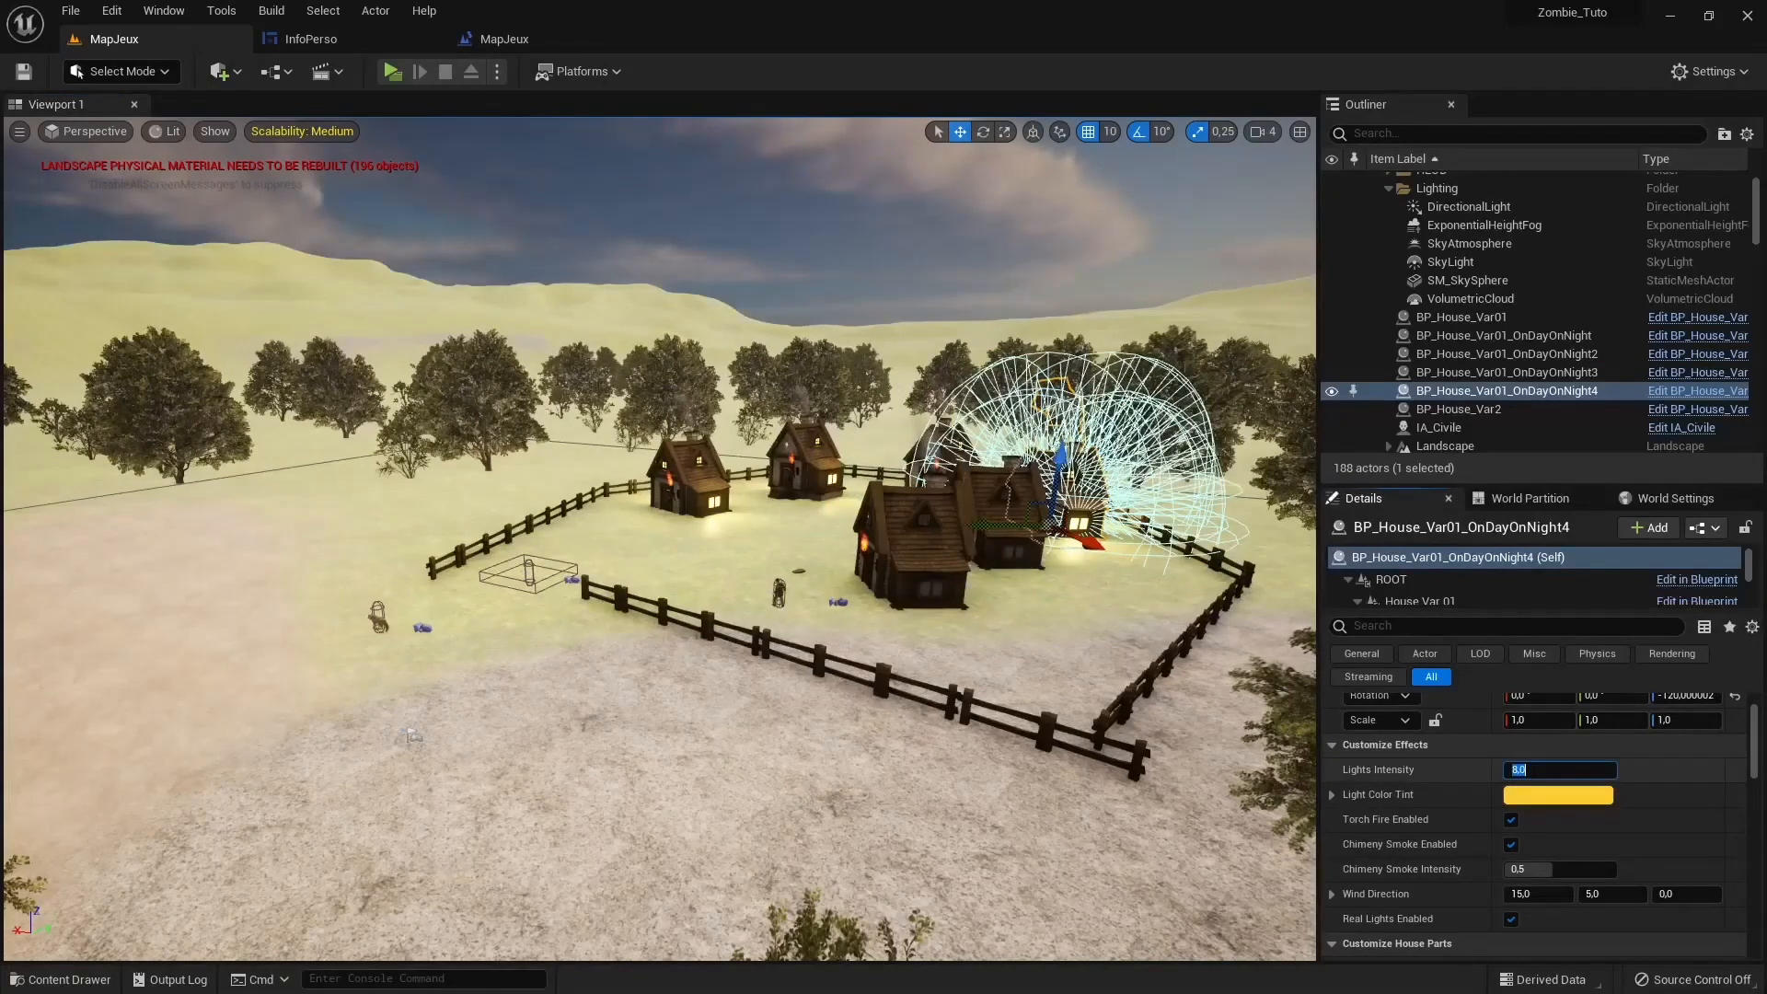
pyautogui.write('0')
pyautogui.press('Return')
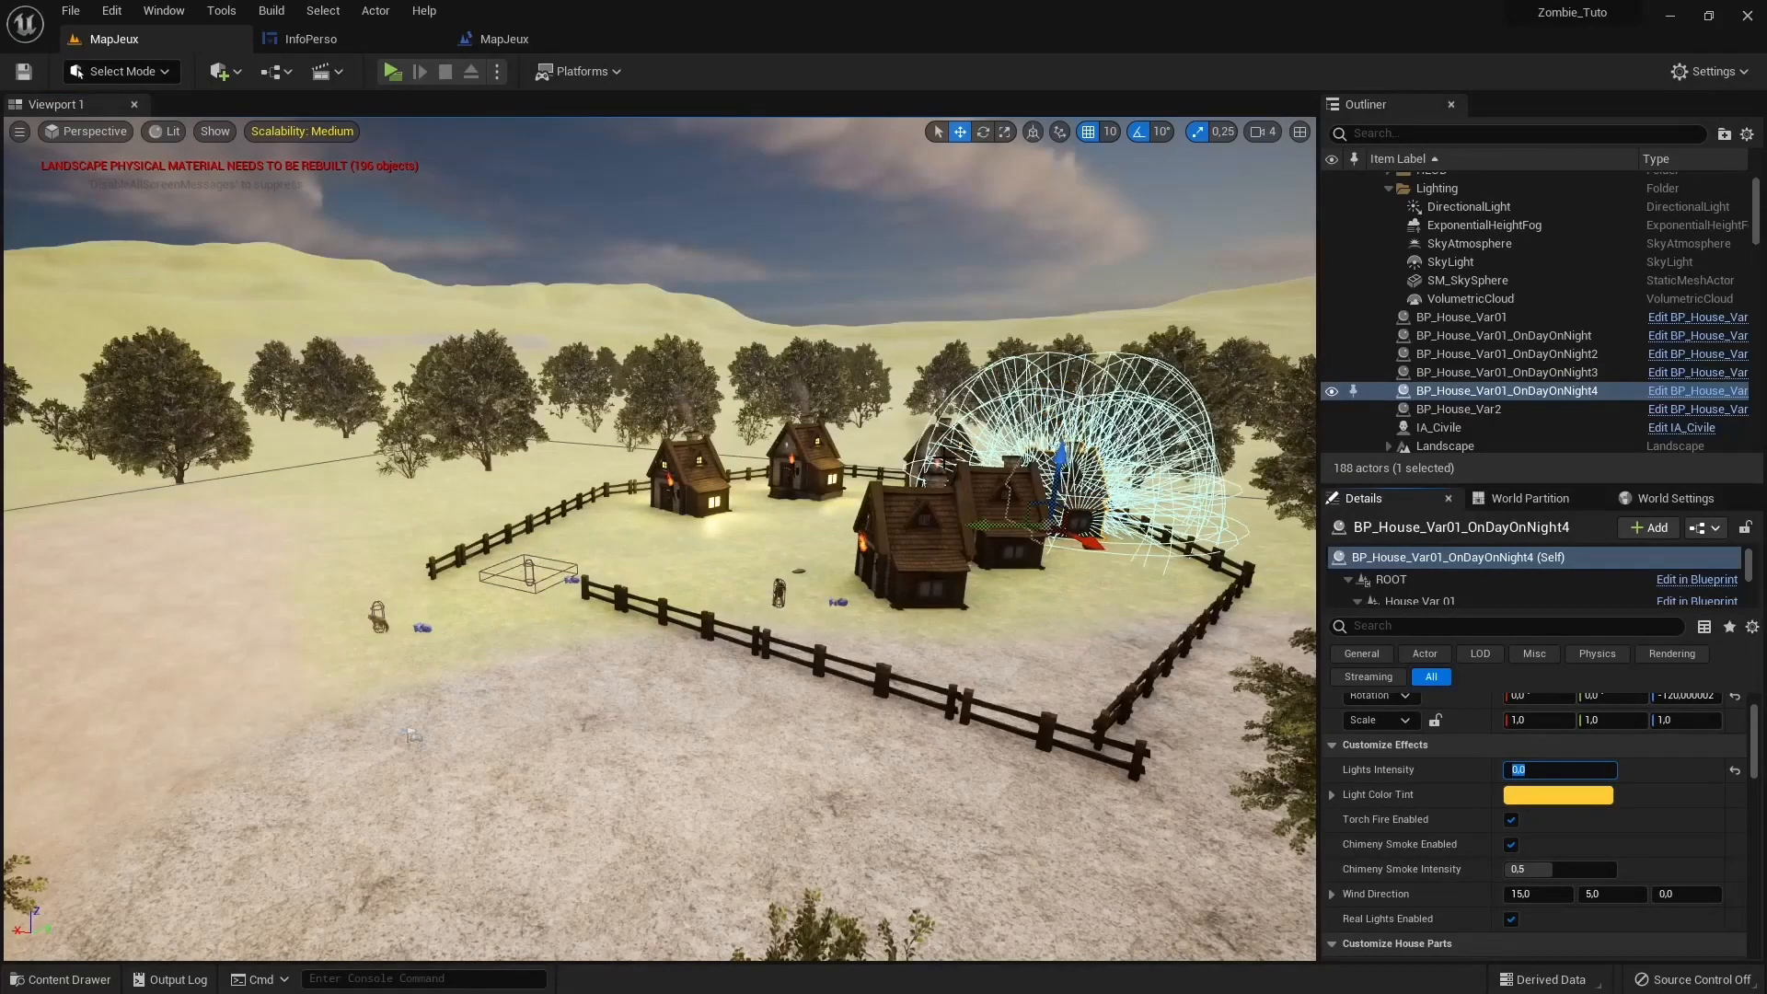
# Set the Lights Intensity of BP_House_Var01, the house behind the front row, to 0
pyautogui.click(927, 451)
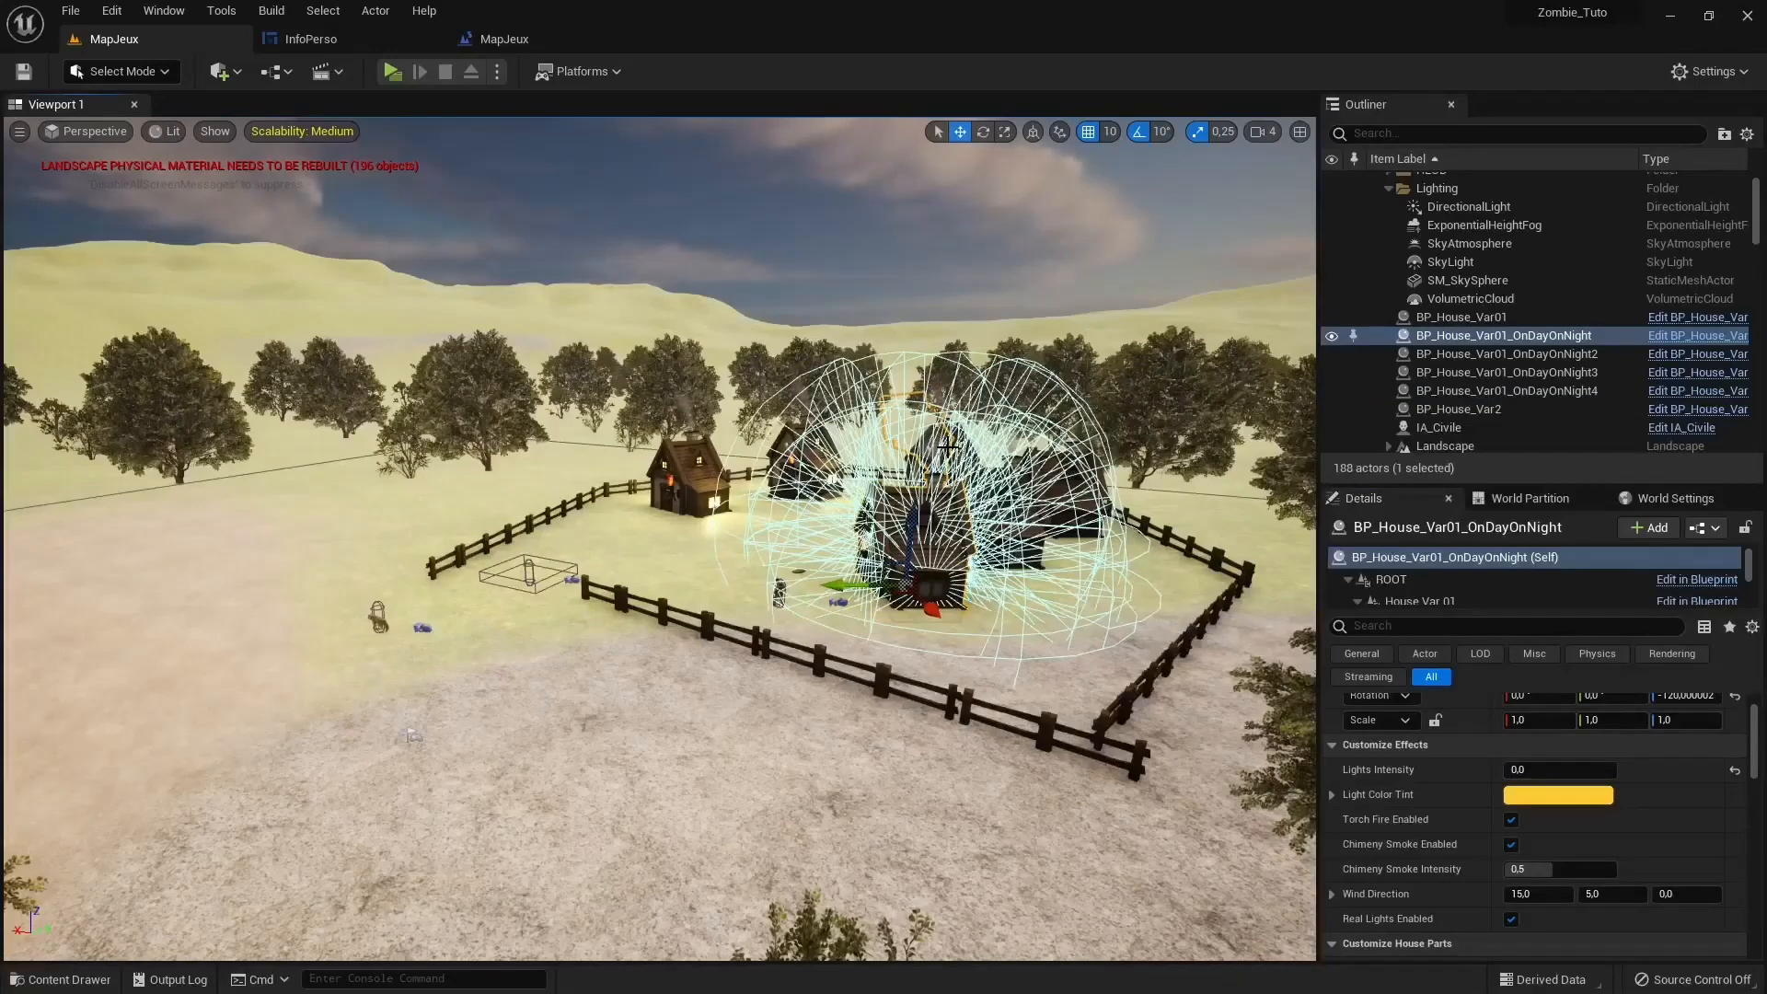
pyautogui.click(962, 437)
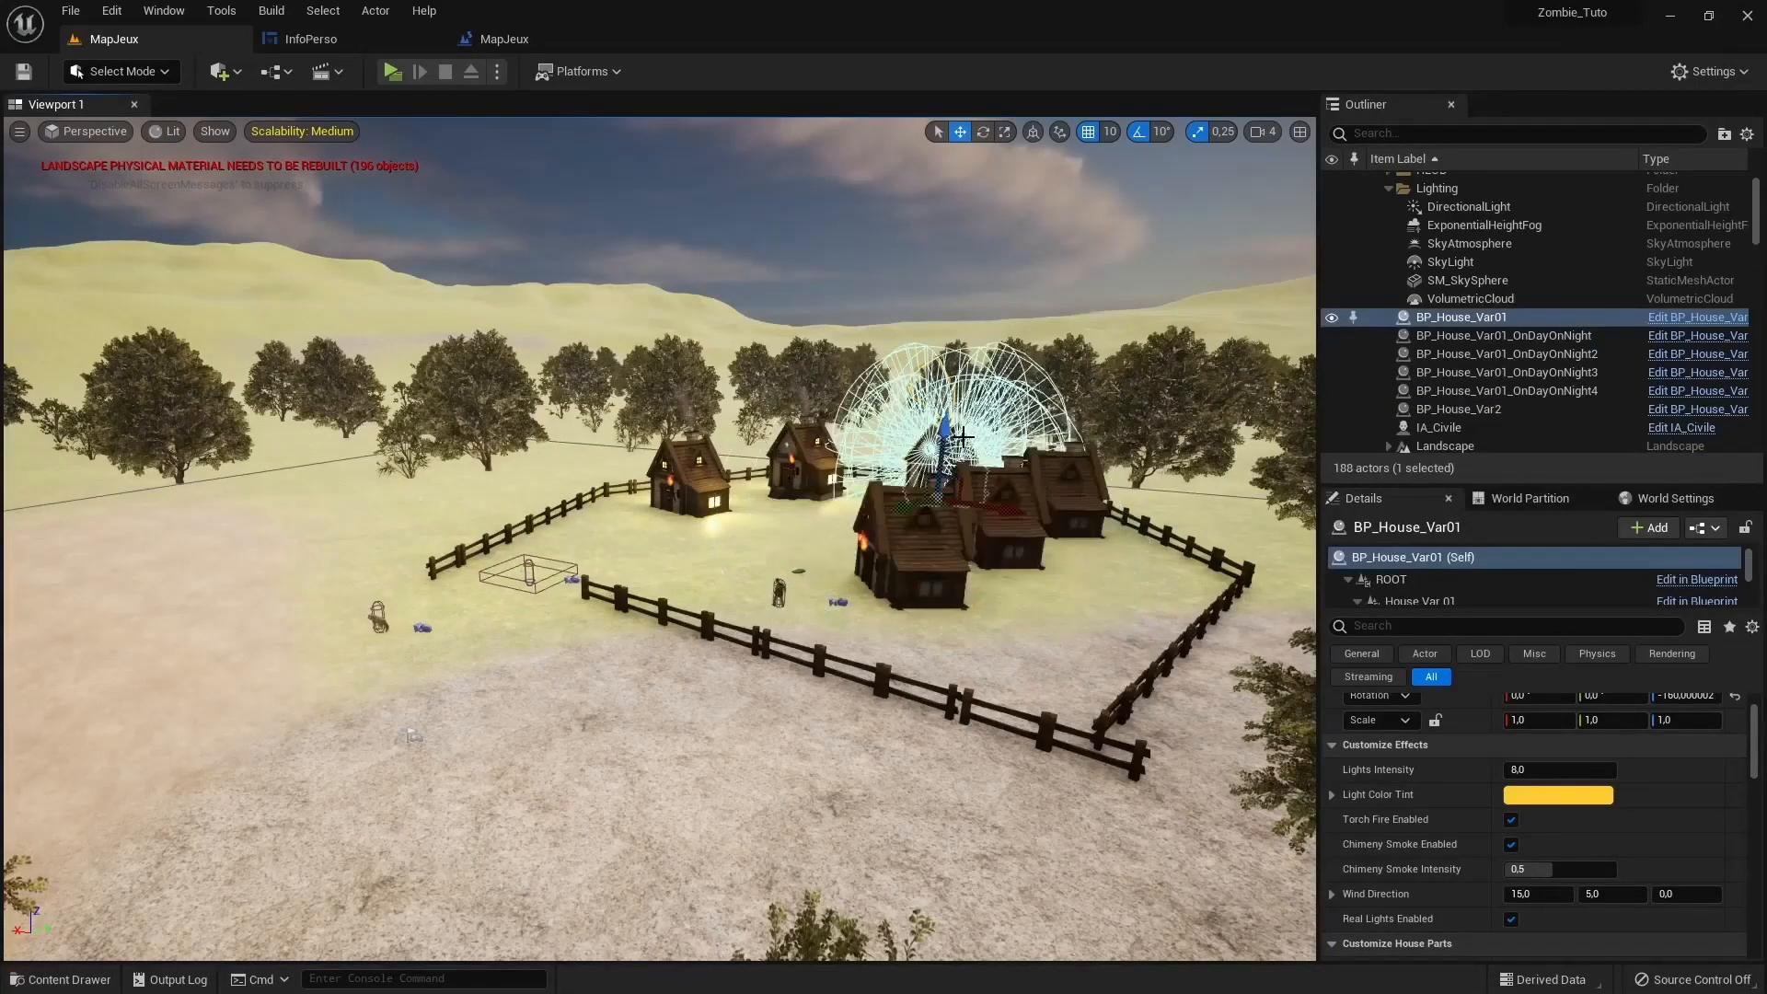
pyautogui.click(1517, 773)
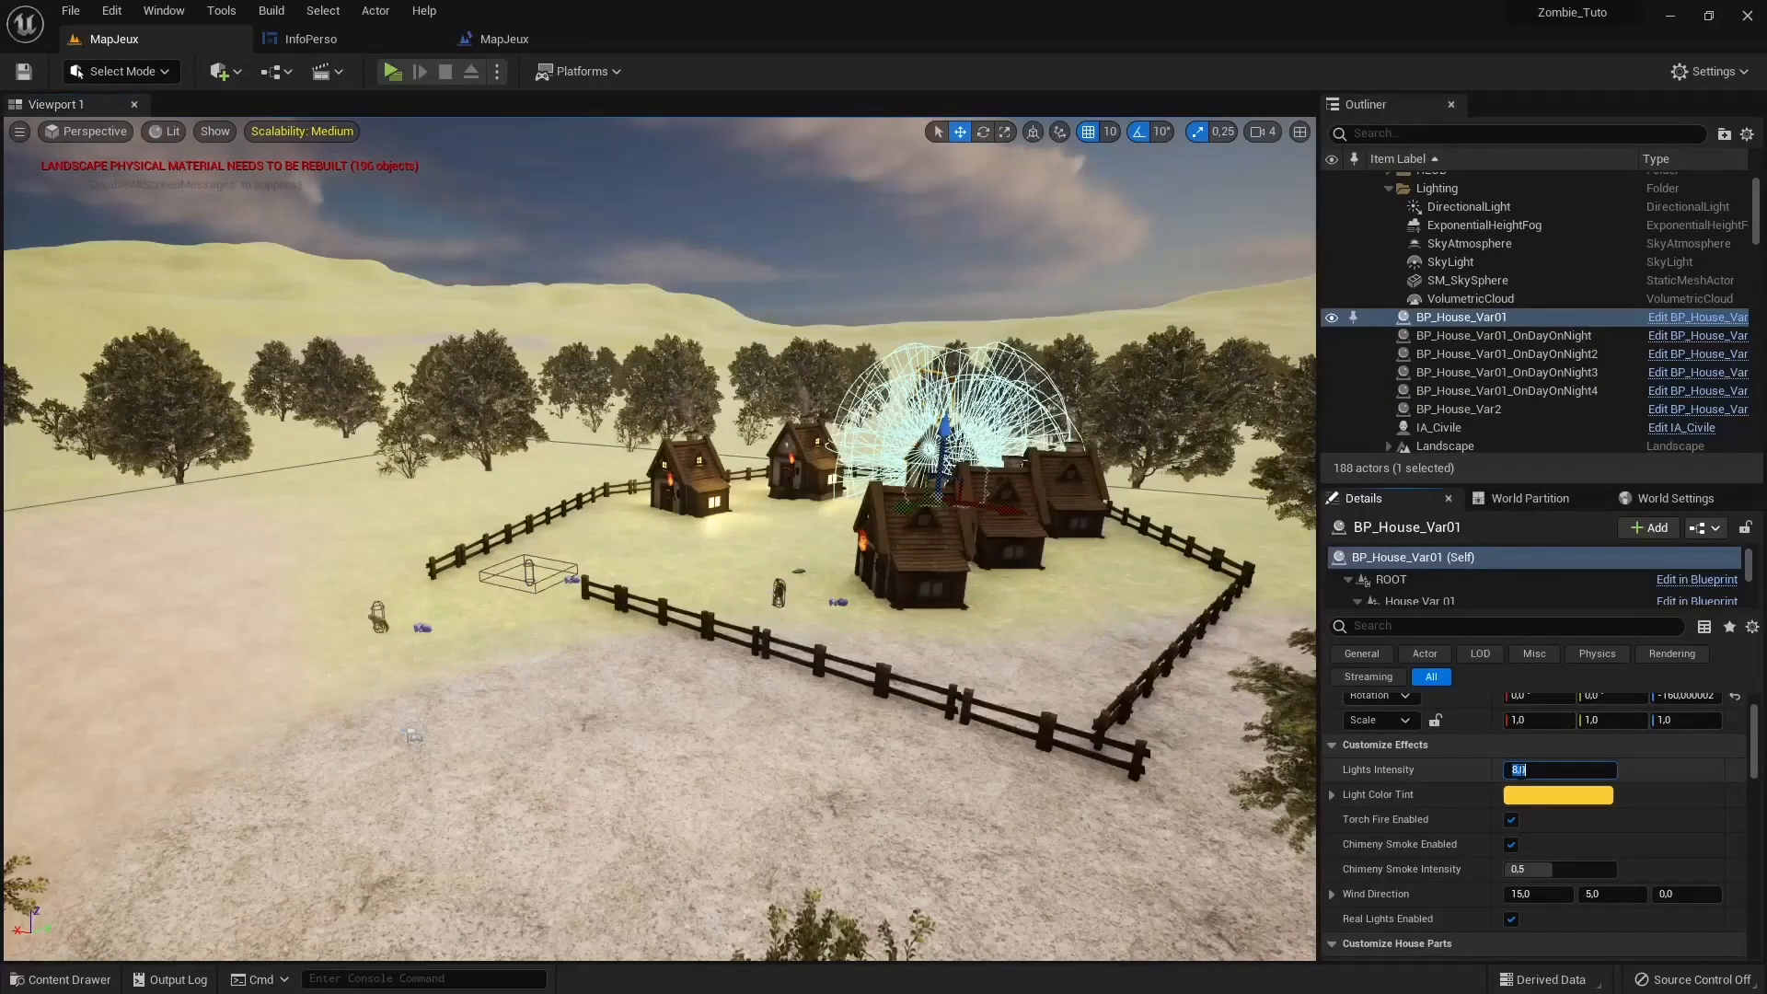
pyautogui.write('0')
pyautogui.press('Return')
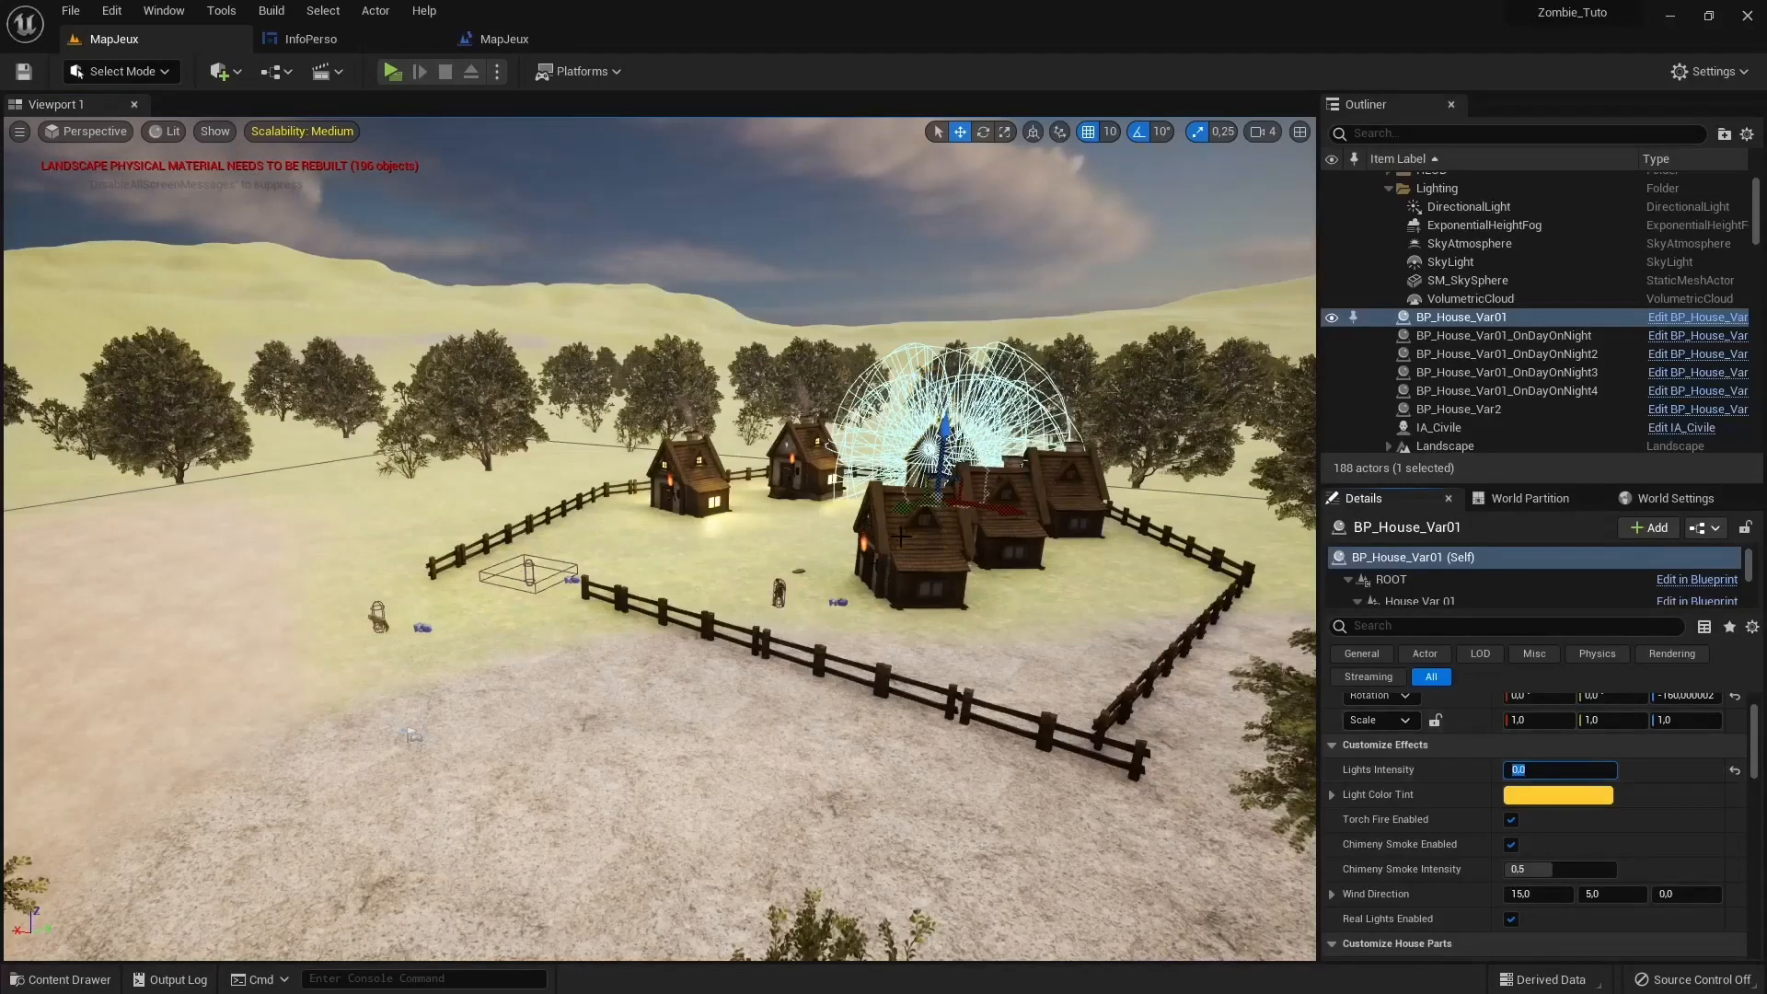
# Set the Lights Intensity to 0 on the remaining houses, BP_House_Var2 and BP_House_Var01_OnDayOnNight2, and deselect them
pyautogui.click(801, 456)
pyautogui.click(1550, 772)
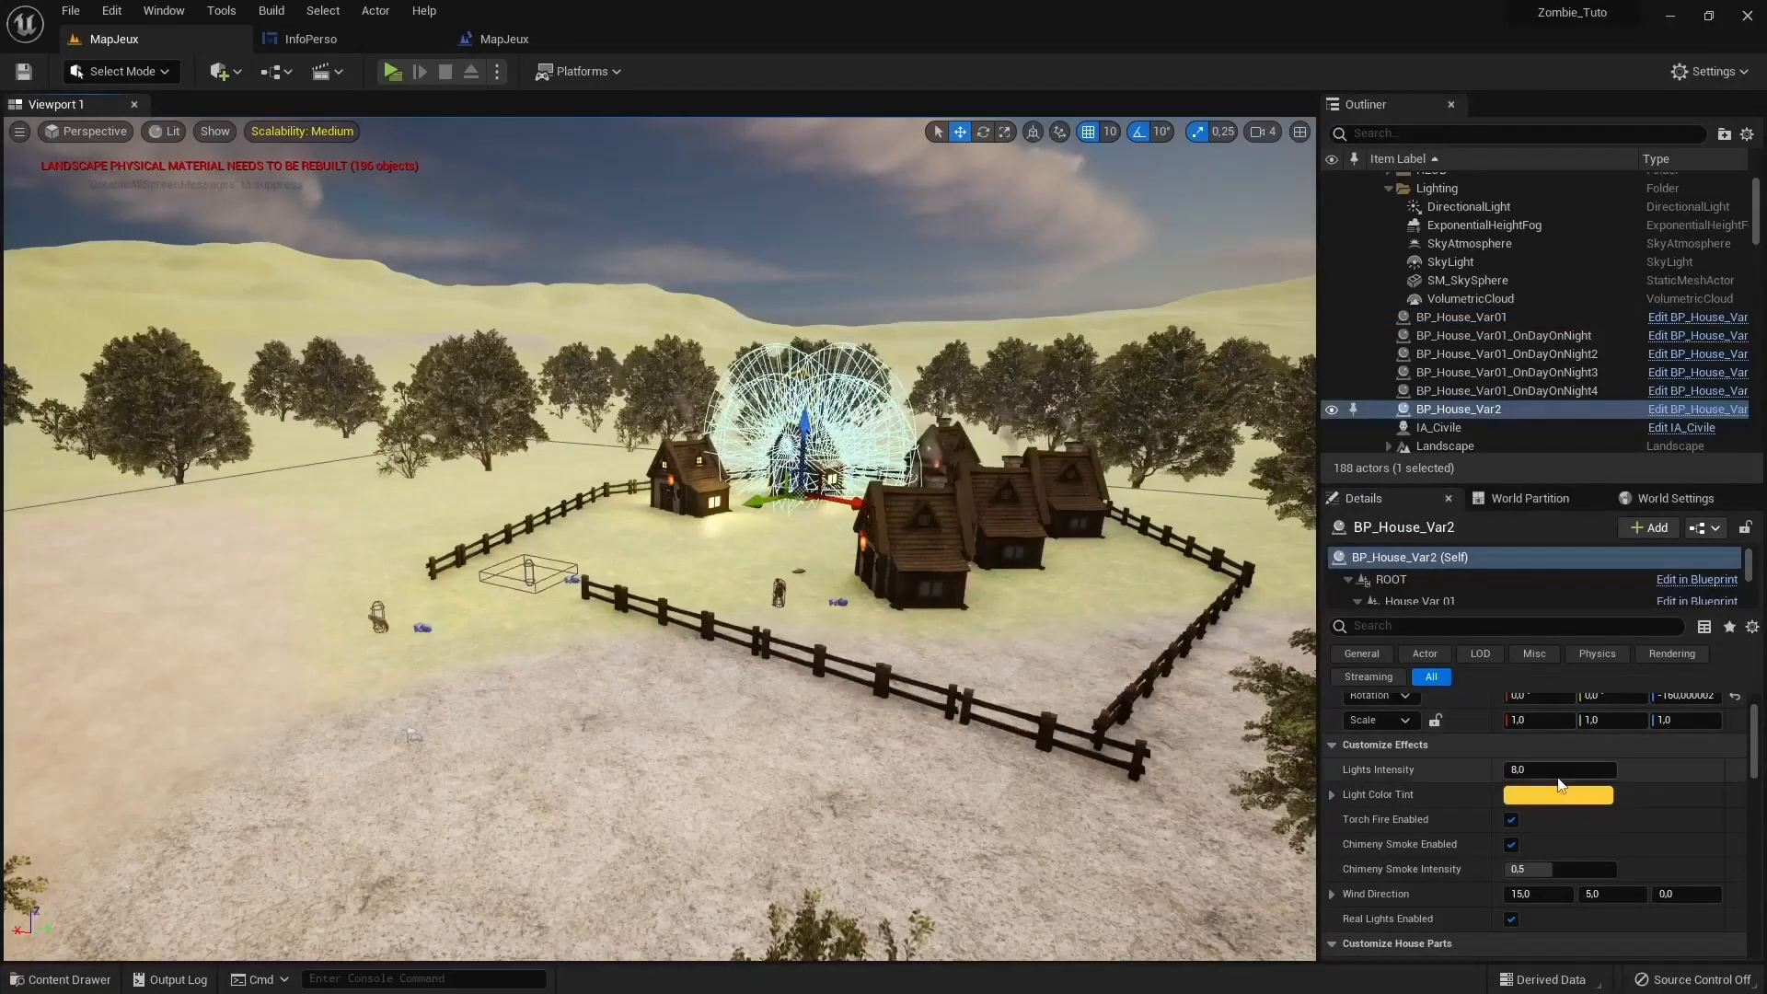
pyautogui.write('0')
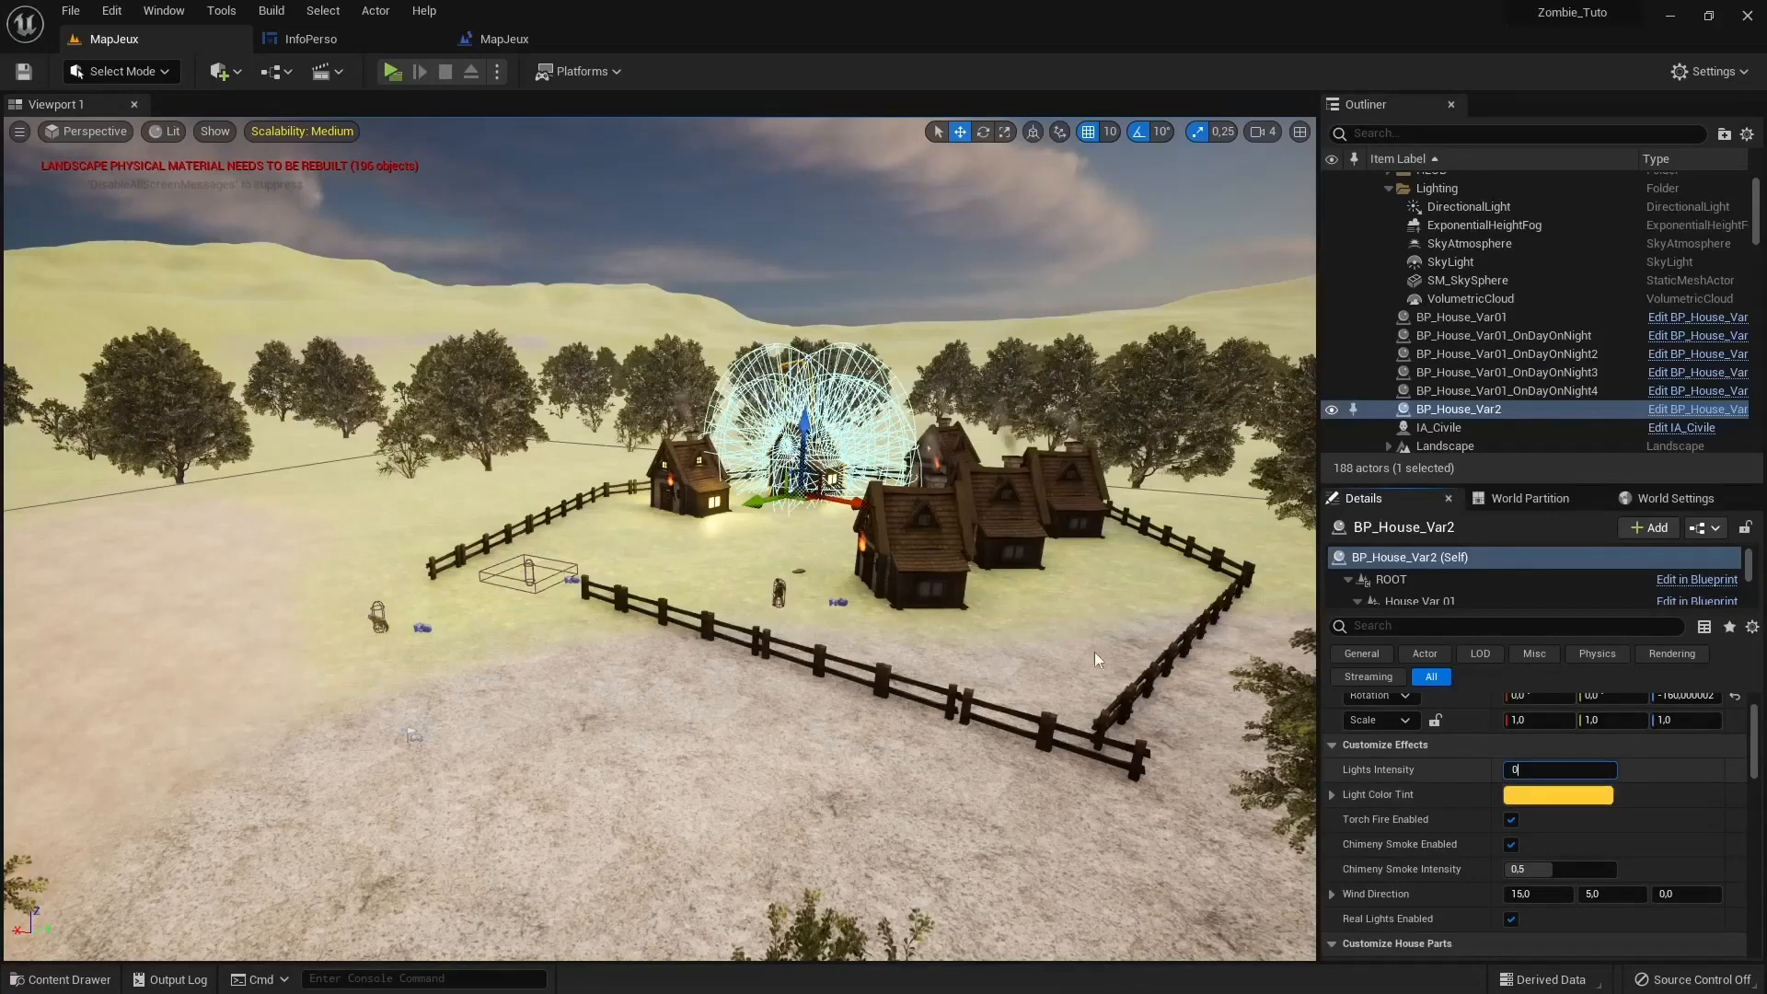
pyautogui.press('Return')
pyautogui.click(717, 508)
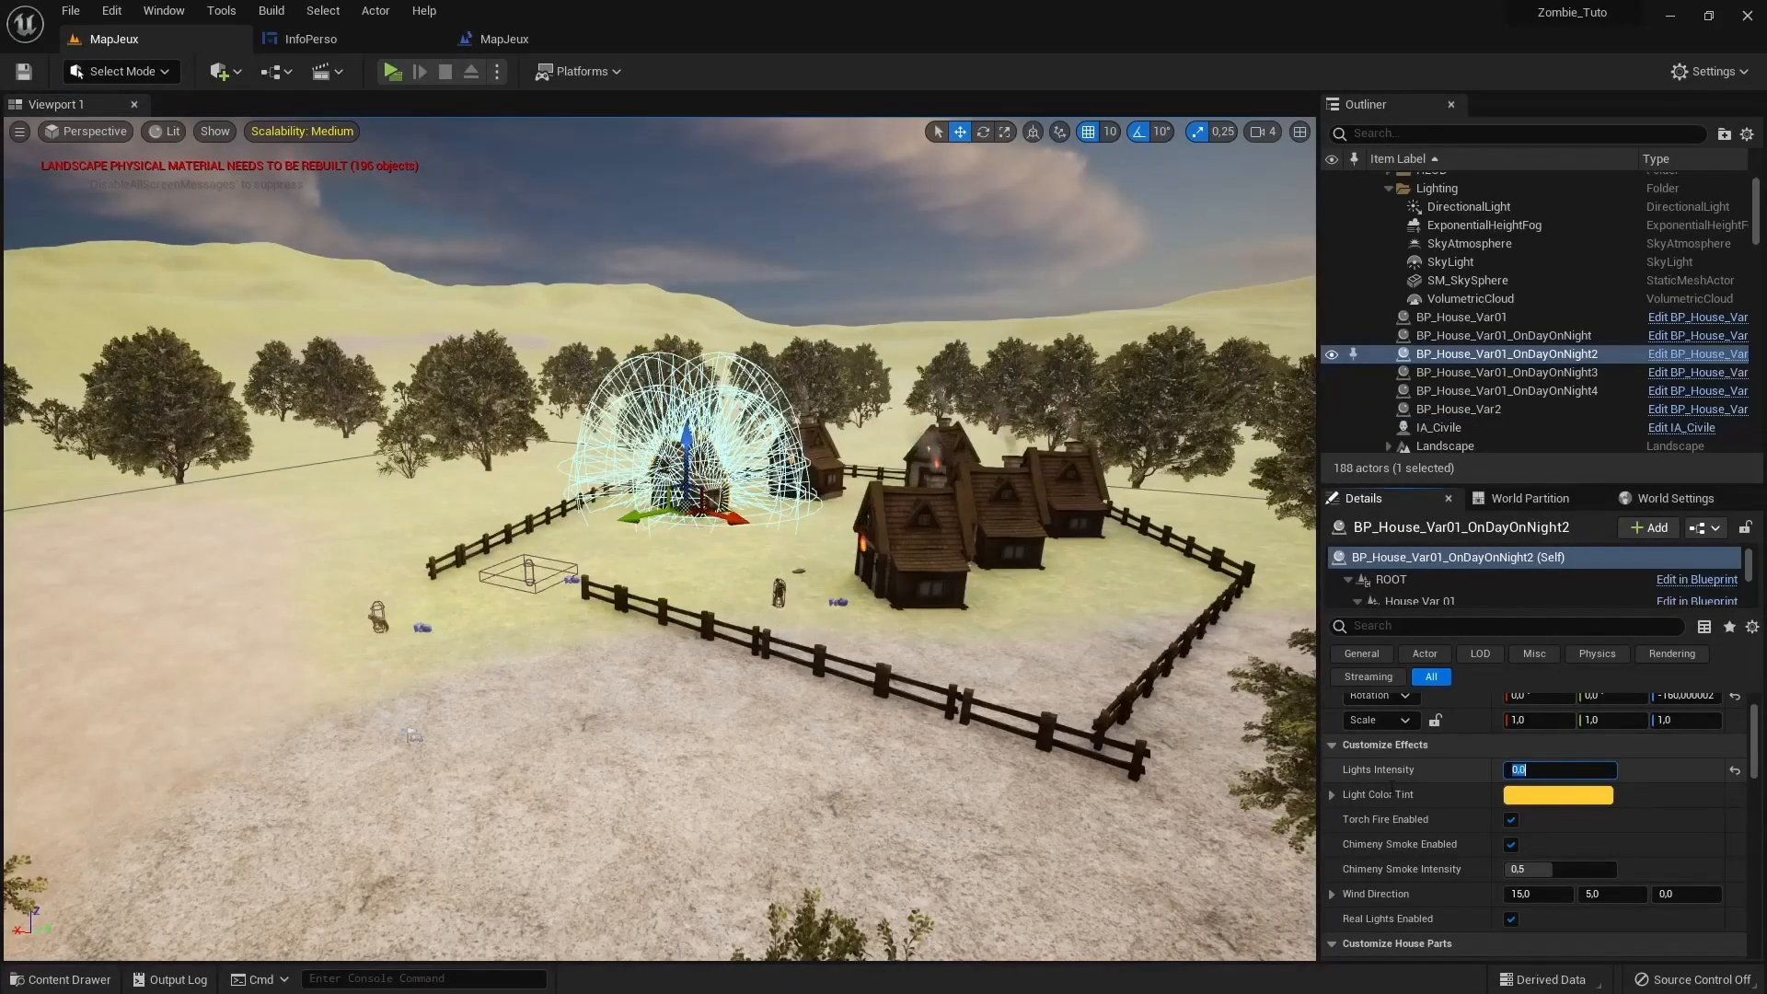
pyautogui.press('Return')
pyautogui.click(775, 254)
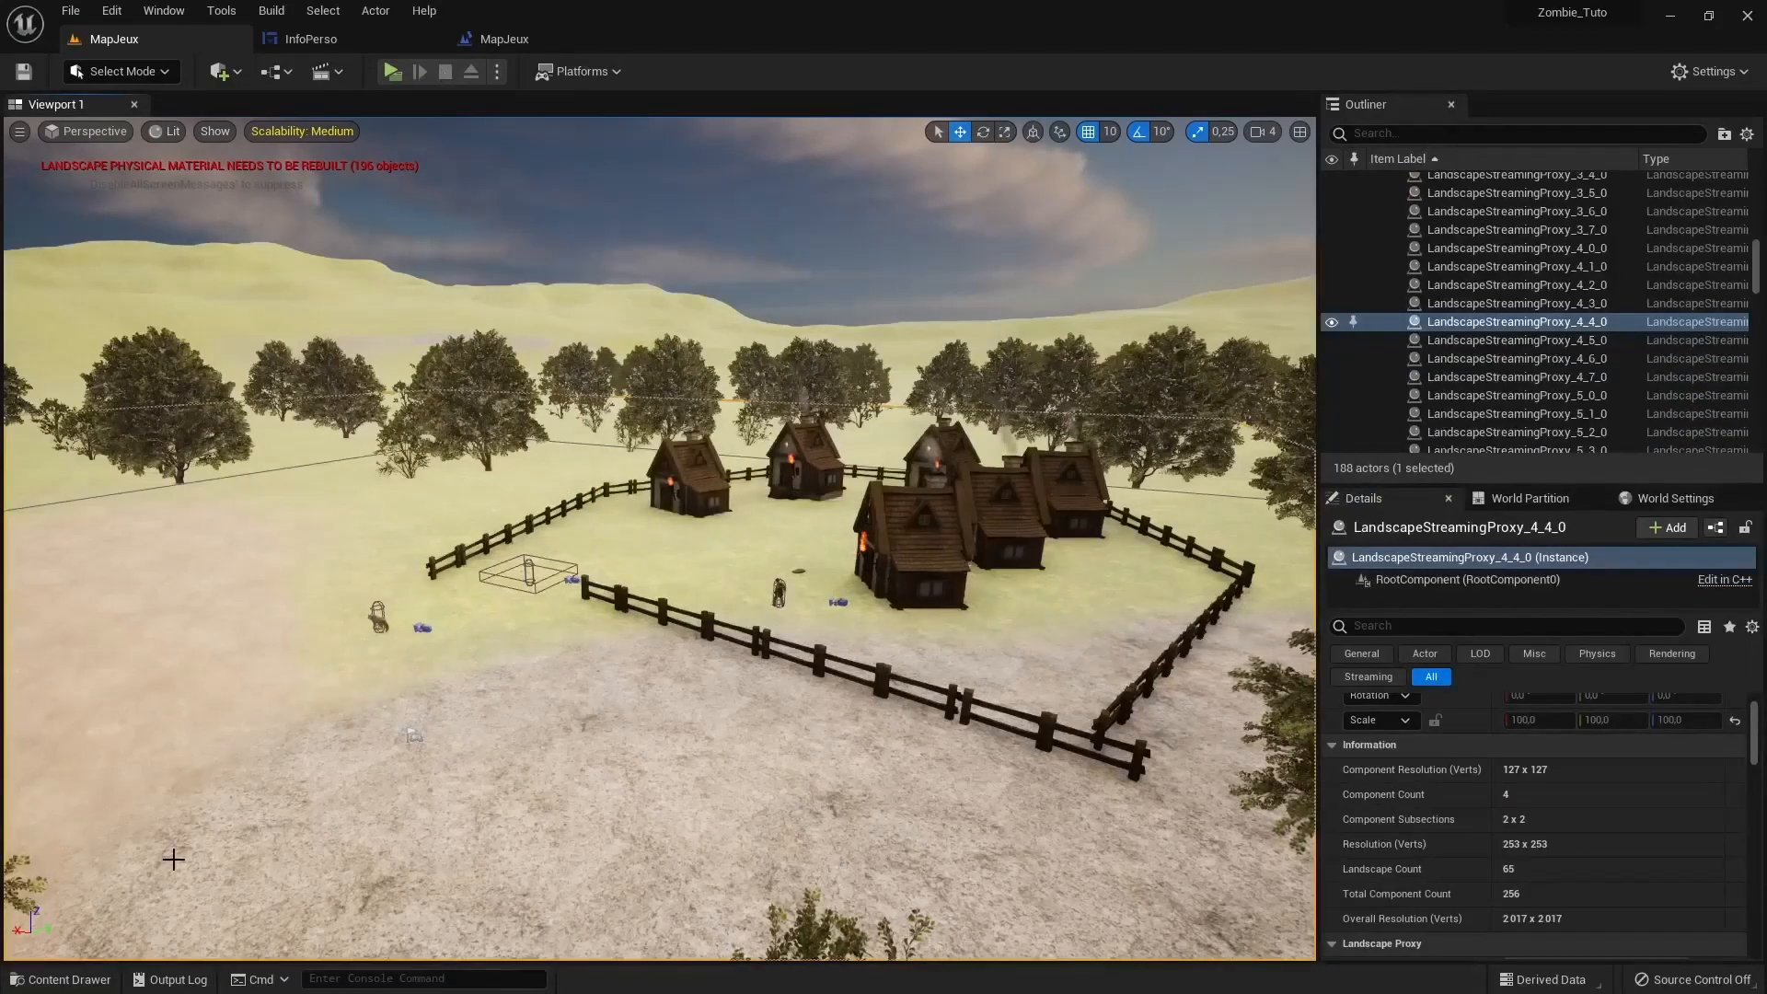
# Open the Paysage landscape material from the project's Map/Game/Texture folder
pyautogui.click(104, 980)
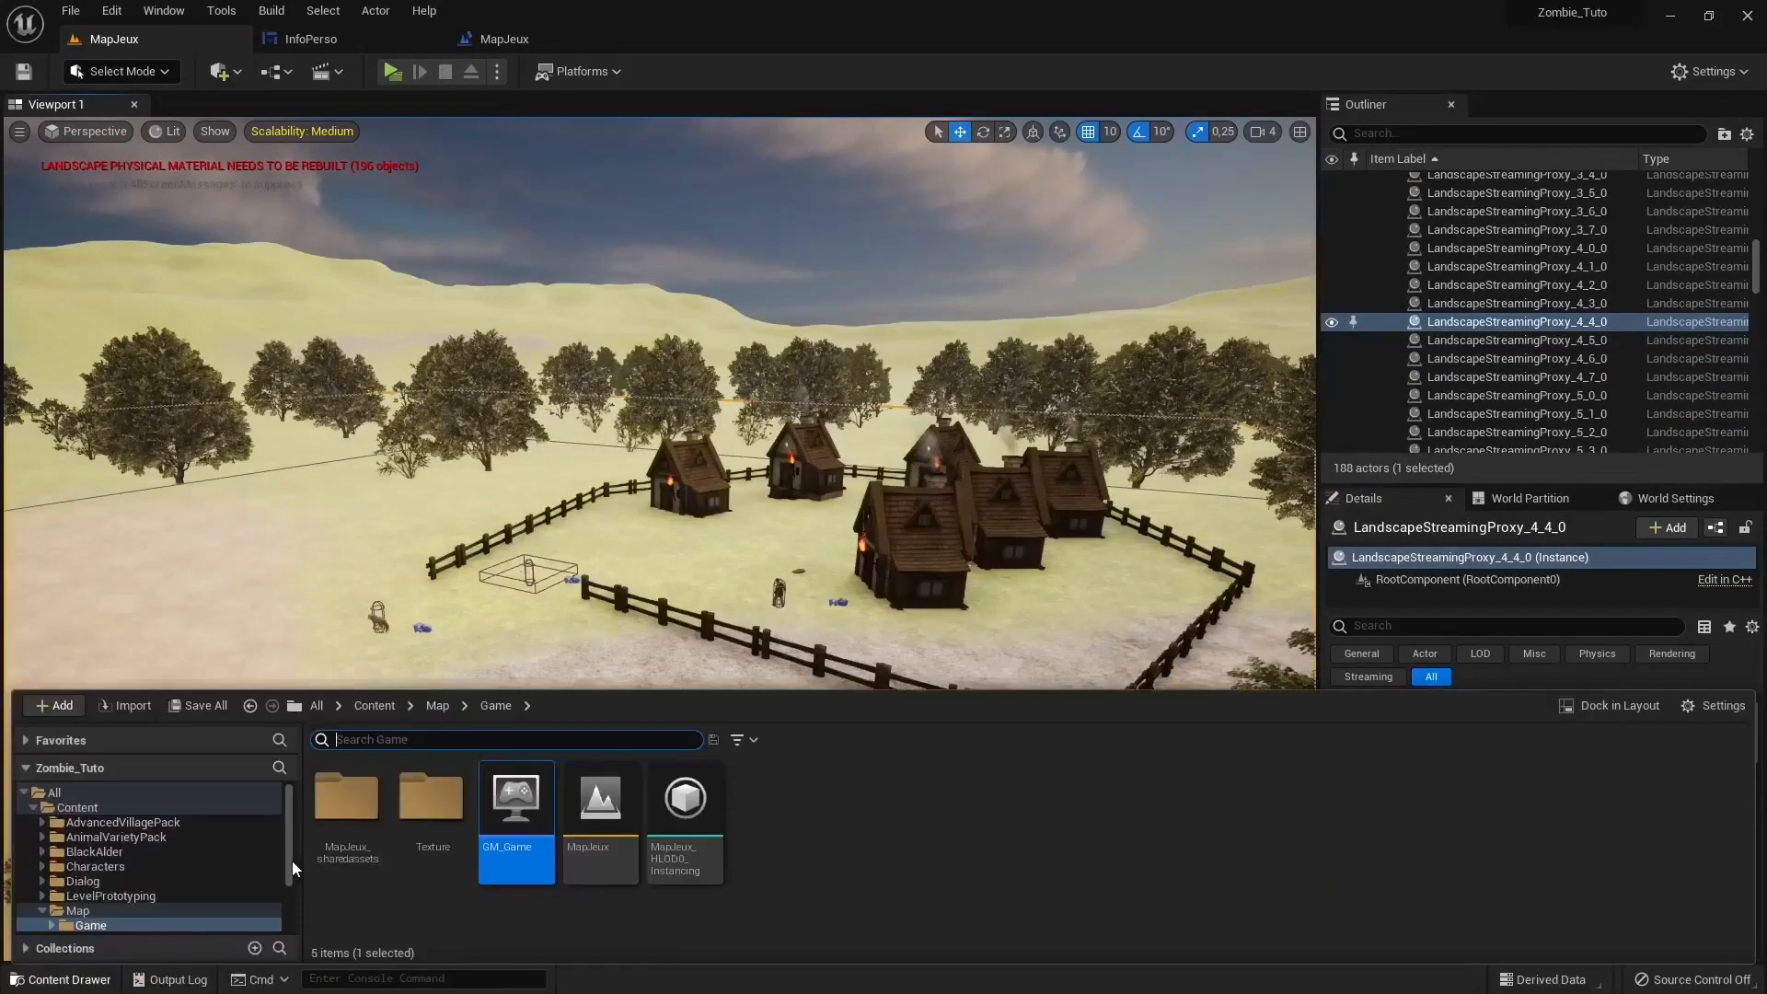
pyautogui.click(365, 817)
pyautogui.doubleClick(431, 794)
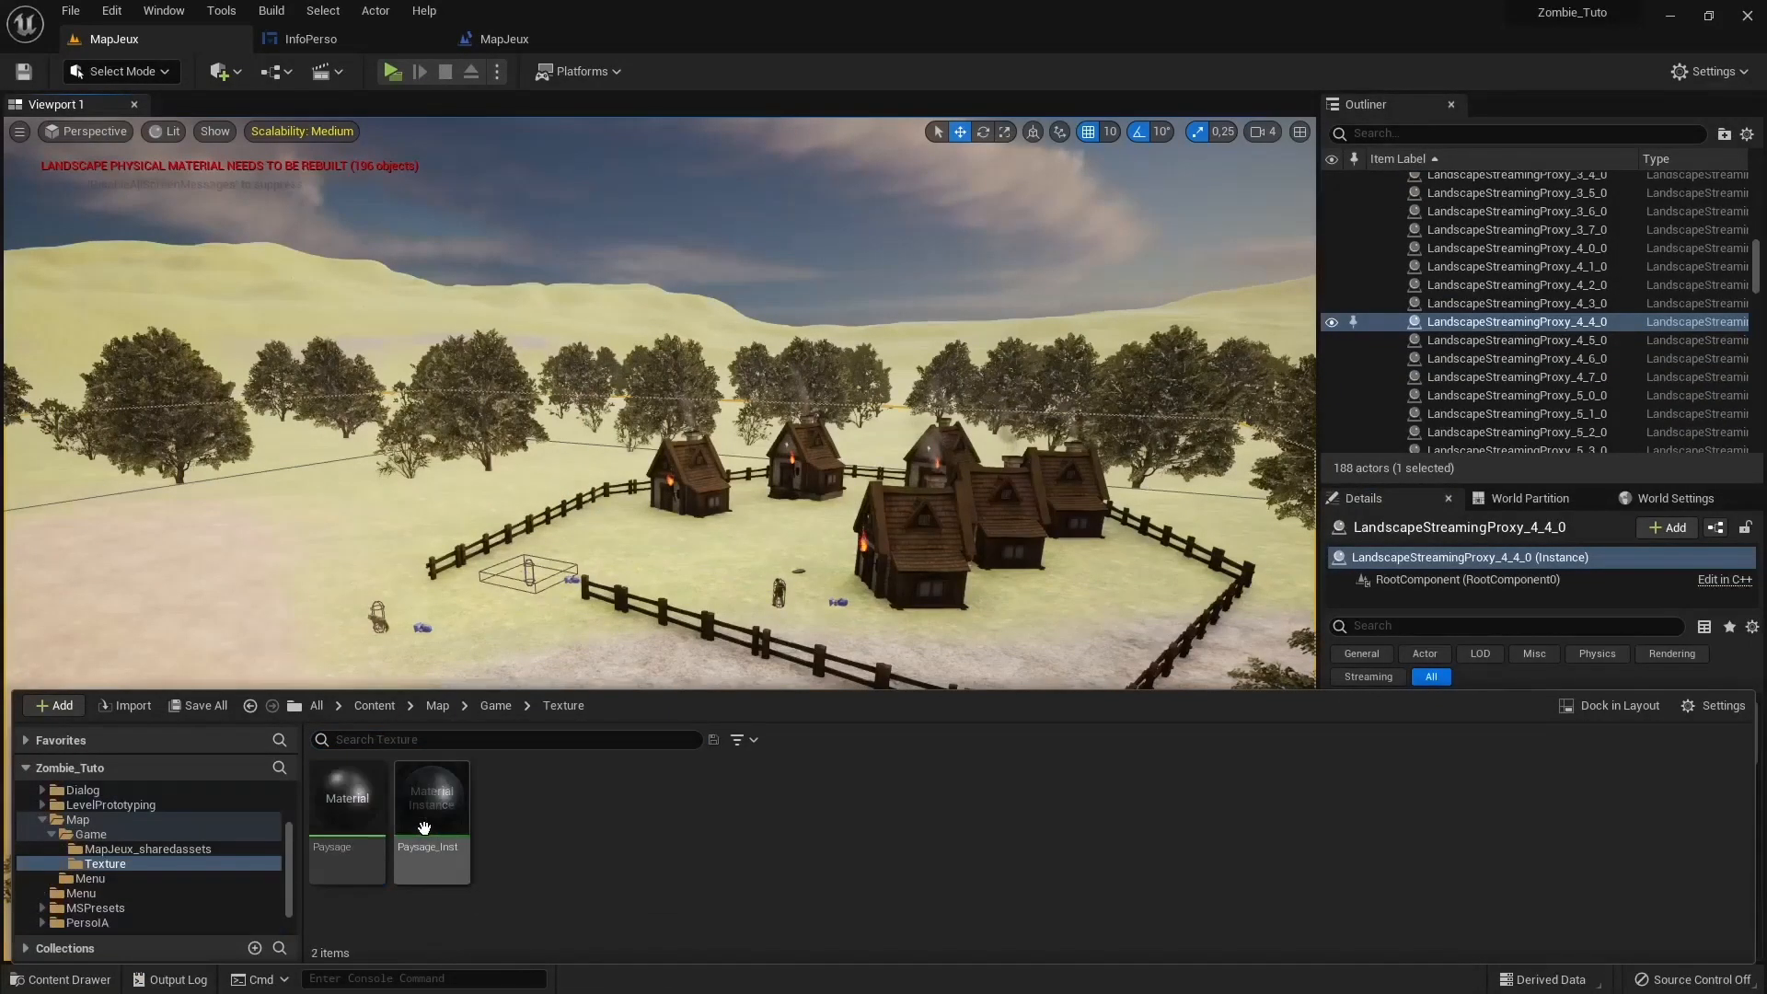
pyautogui.doubleClick(369, 800)
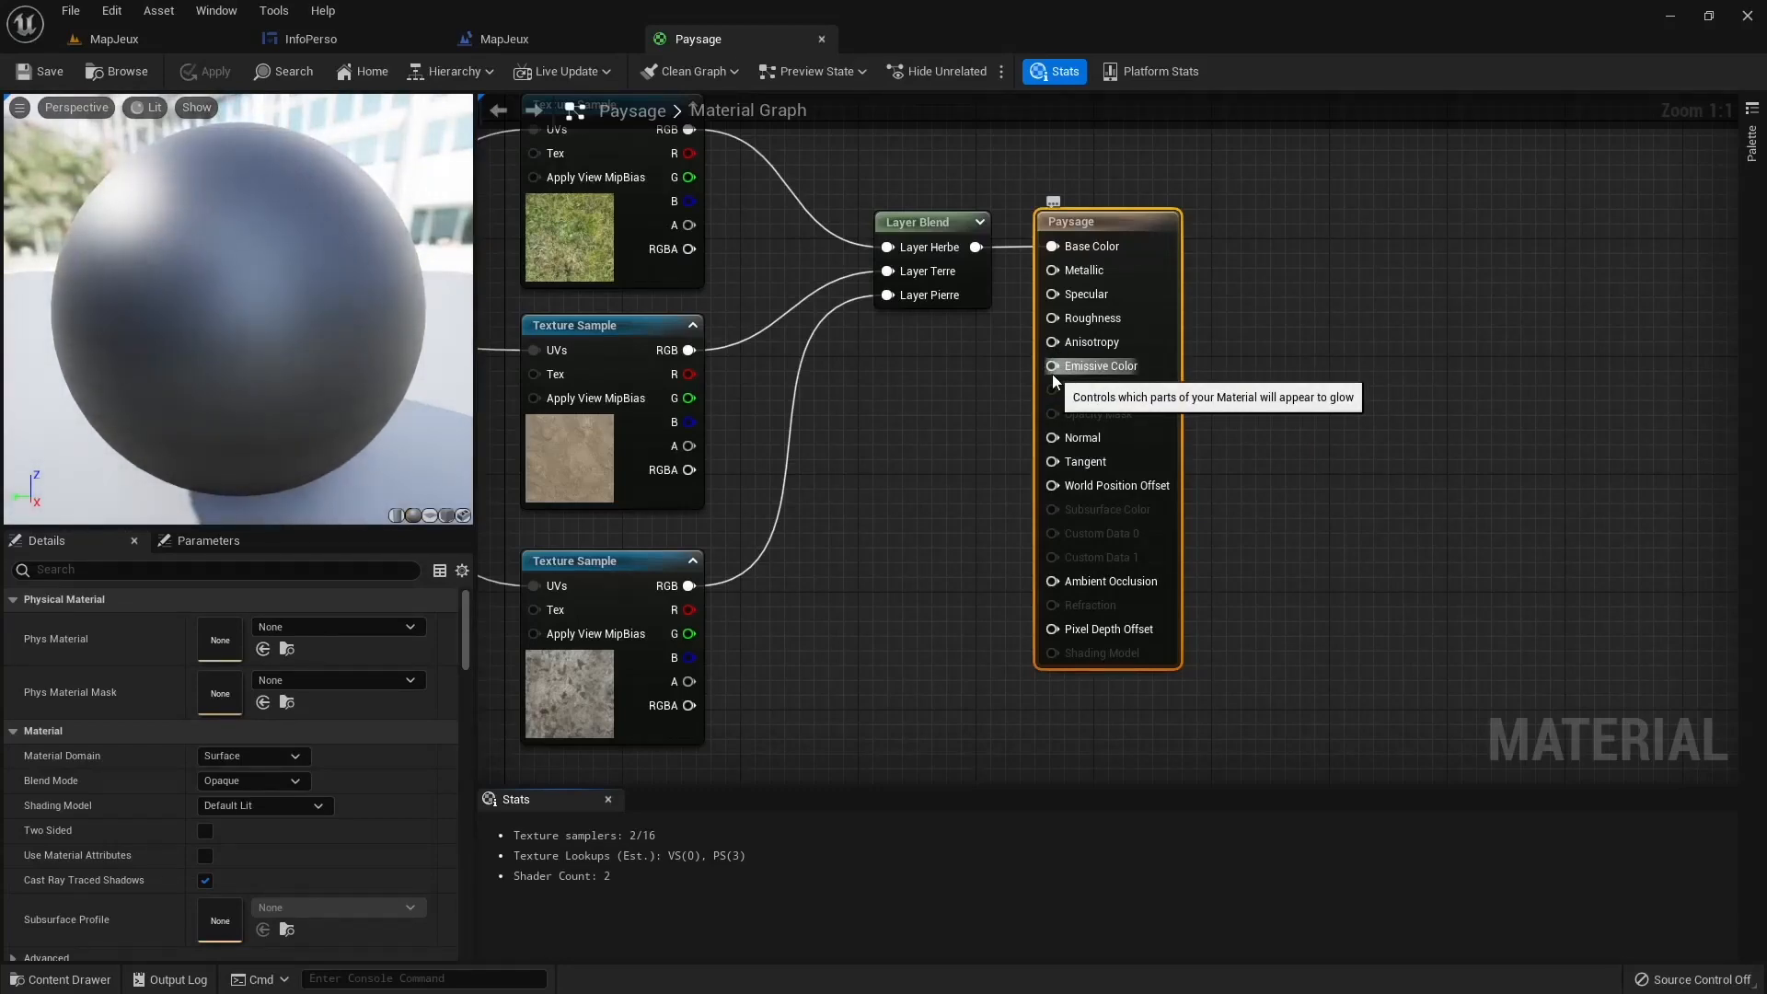
pyautogui.moveTo(1052, 374); pyautogui.dragTo(980, 396)
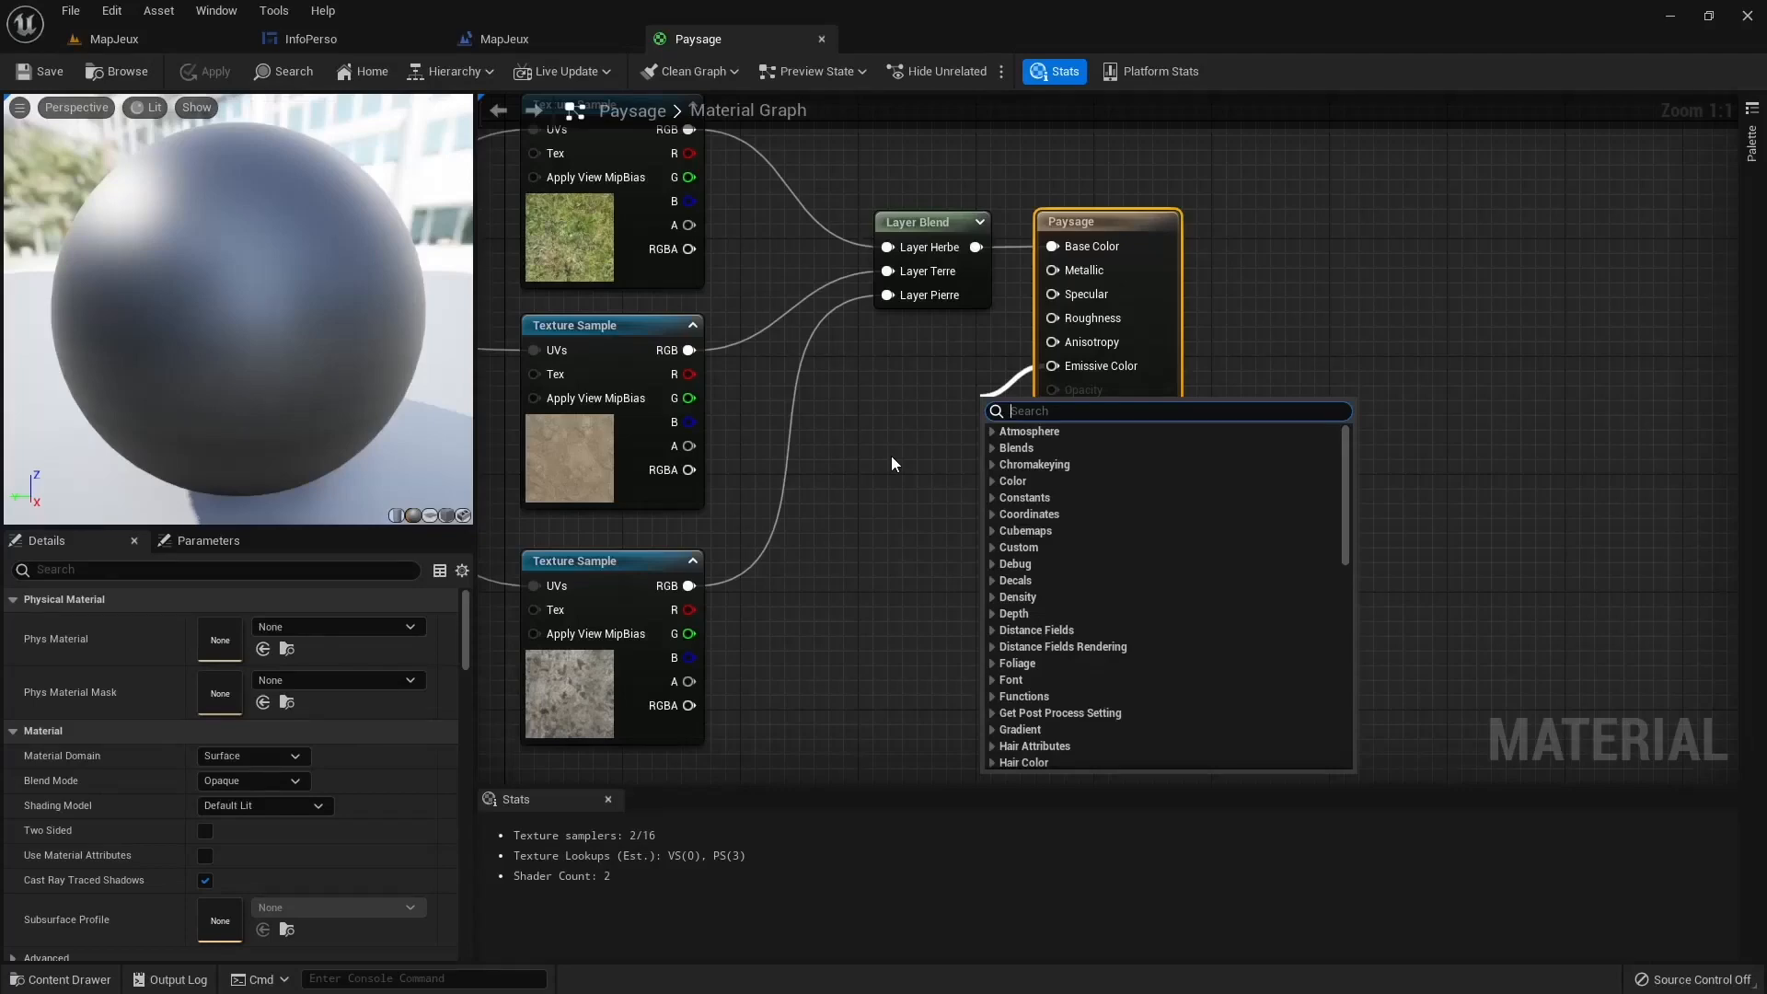
pyautogui.click(791, 478)
pyautogui.moveTo(620, 475); pyautogui.dragTo(1093, 403, button='right')
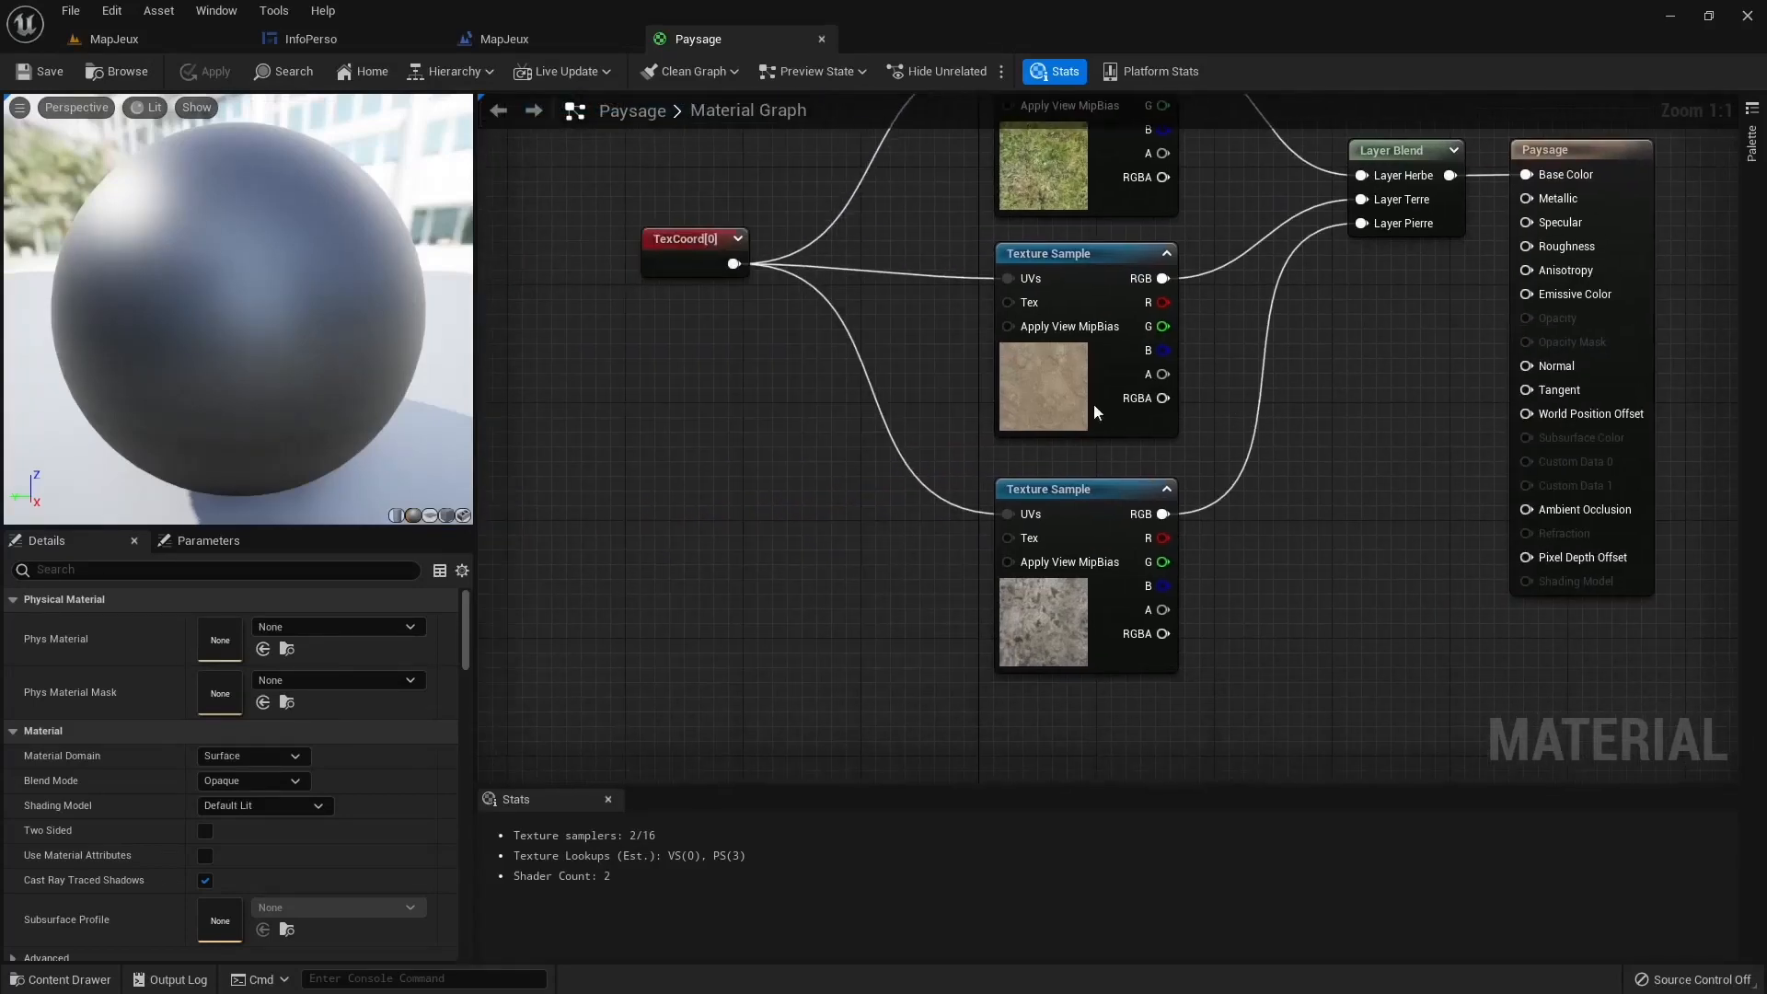
pyautogui.scroll(-1, 986, 401)
pyautogui.moveTo(1330, 365); pyautogui.dragTo(1176, 429, button='right')
pyautogui.moveTo(1295, 378); pyautogui.dragTo(1234, 427)
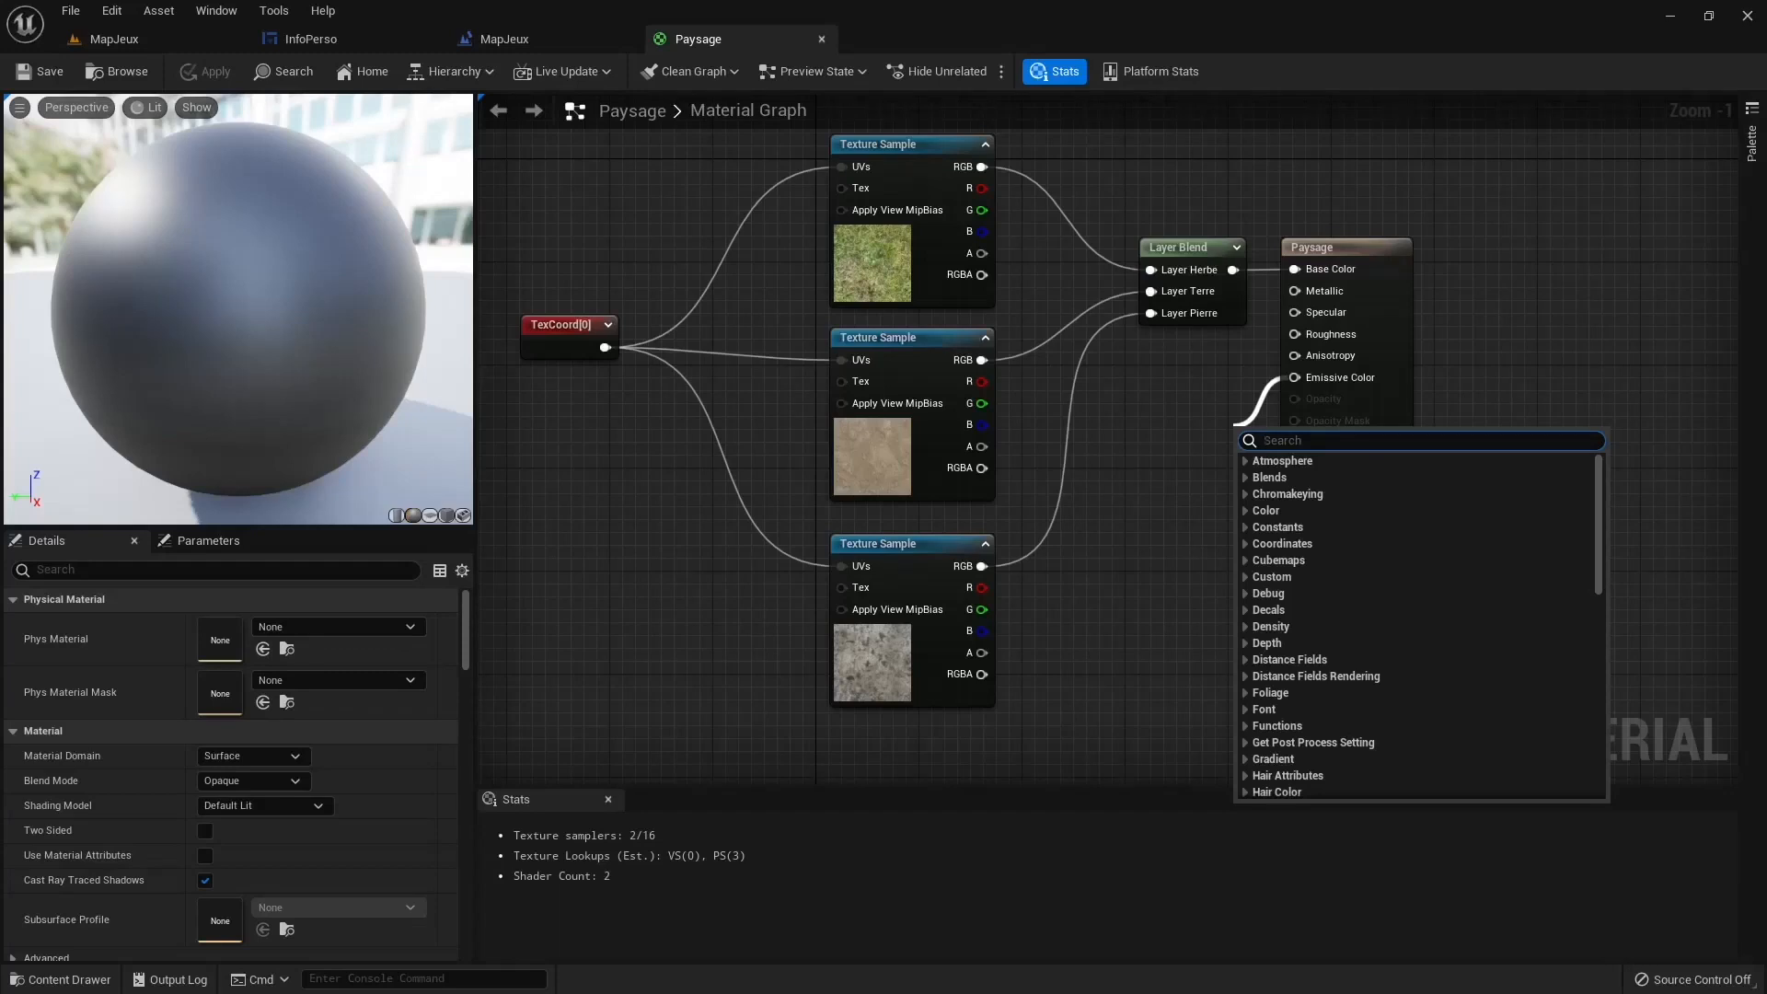
pyautogui.press('Escape')
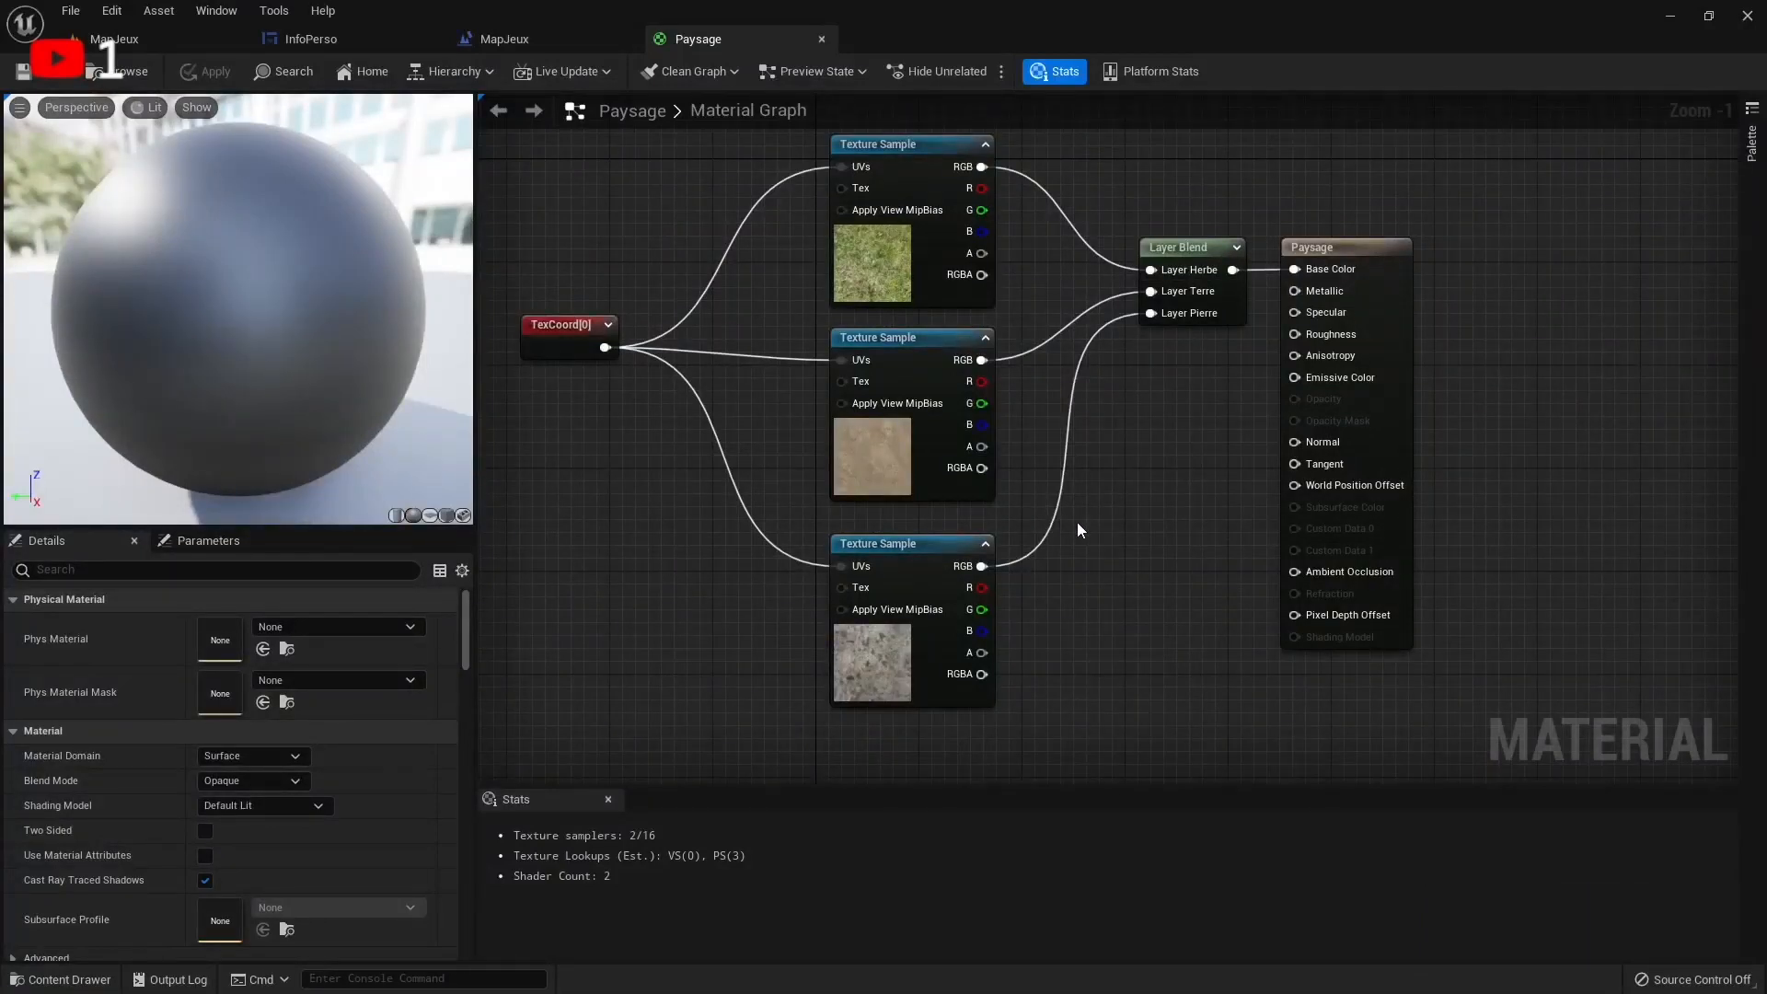
# Paste constant nodes 0 and 0.7 below the Layer Blend node, and connect 0 to Specular and 0.7 to Roughness
pyautogui.hotkey('ctrl', 'v')
pyautogui.moveTo(1101, 521); pyautogui.dragTo(1151, 432)
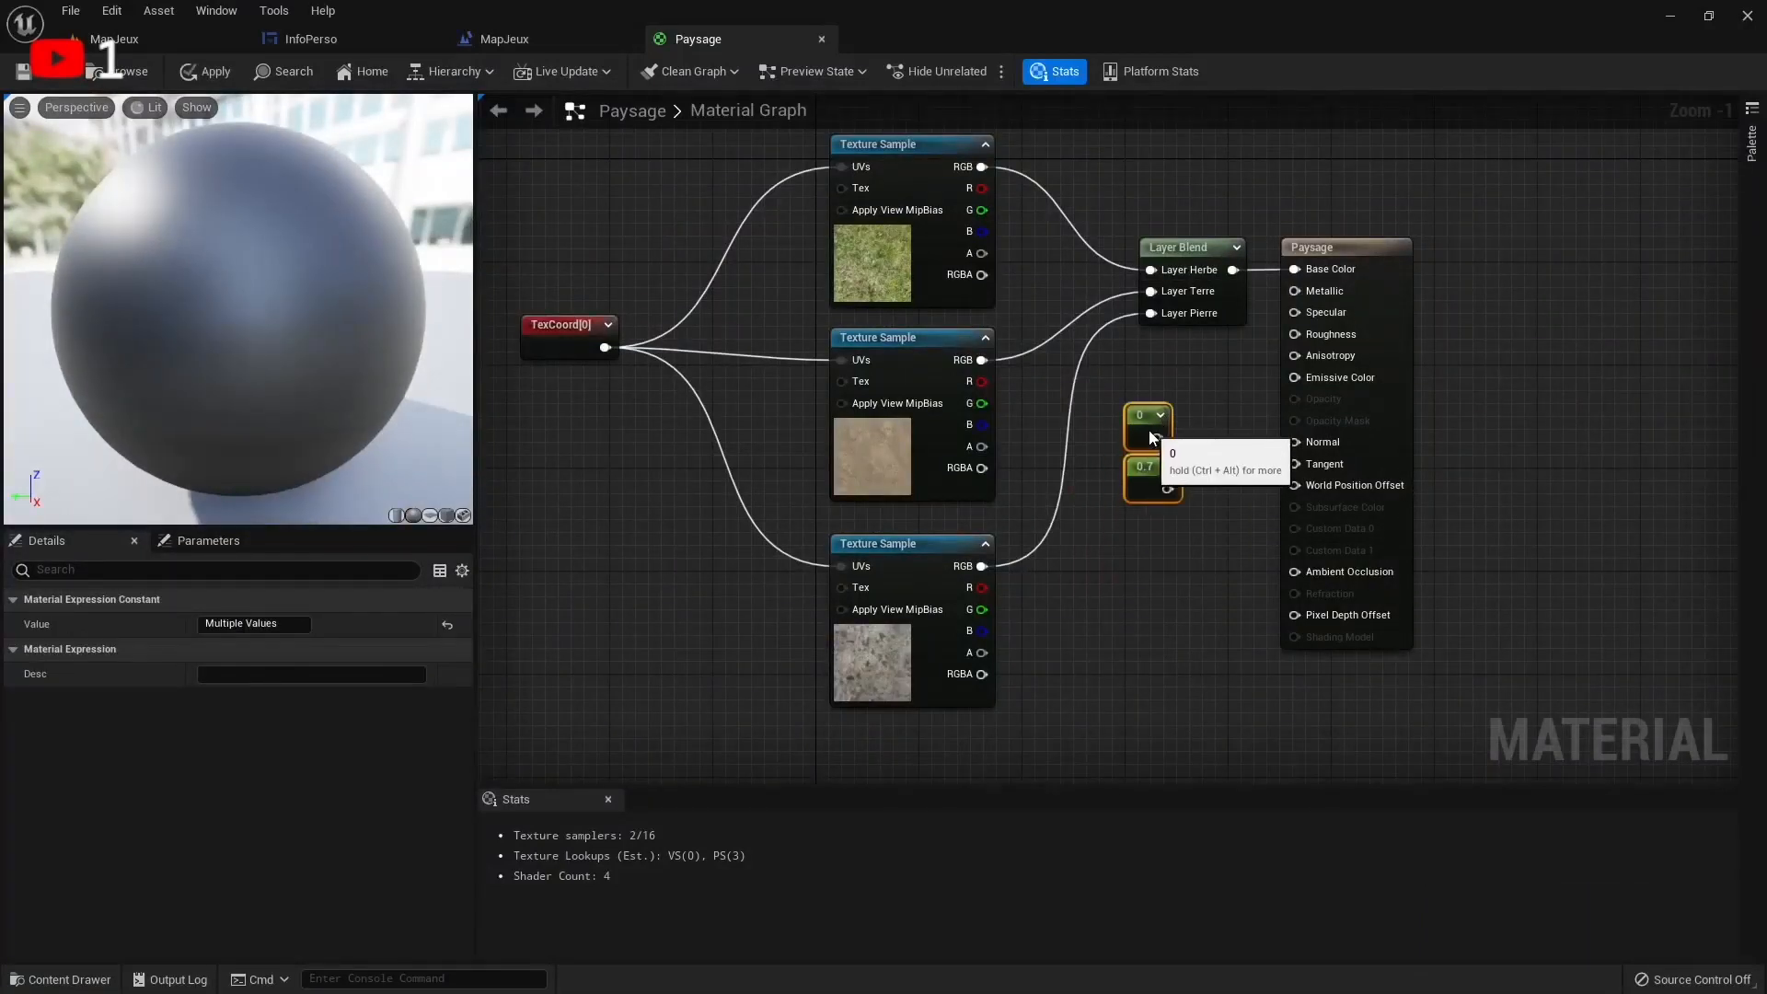
pyautogui.click(1100, 531)
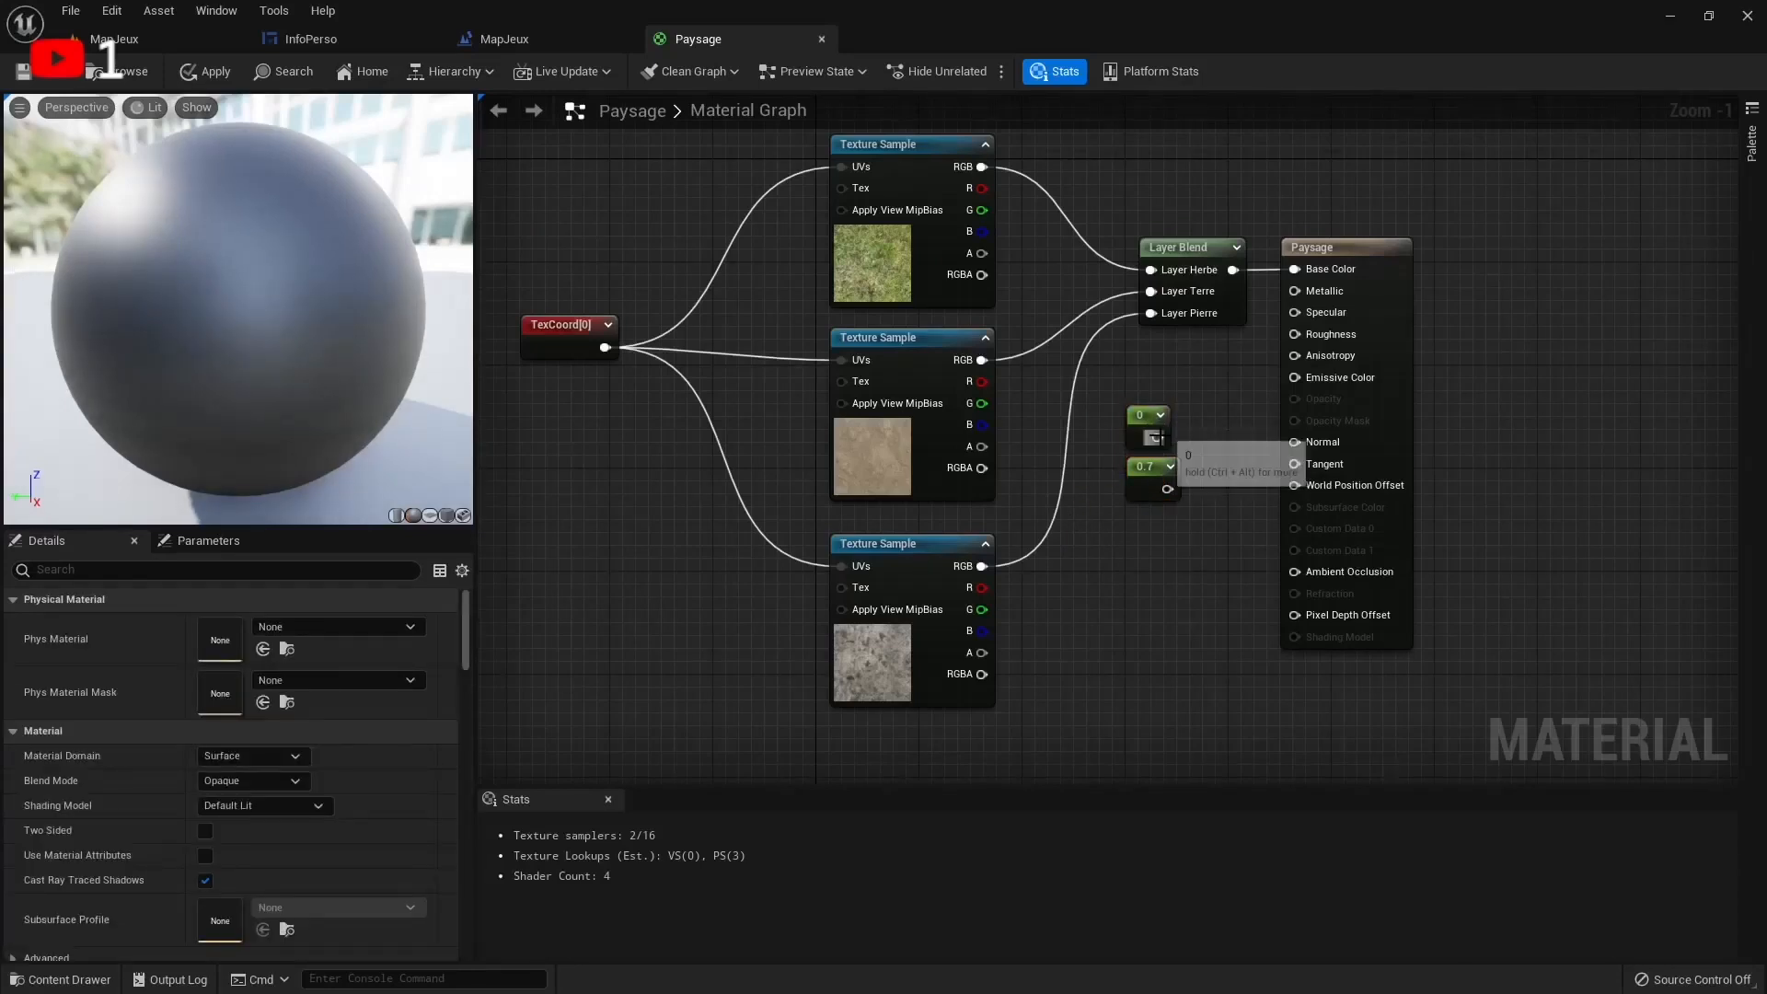
pyautogui.moveTo(1158, 438); pyautogui.dragTo(1298, 315)
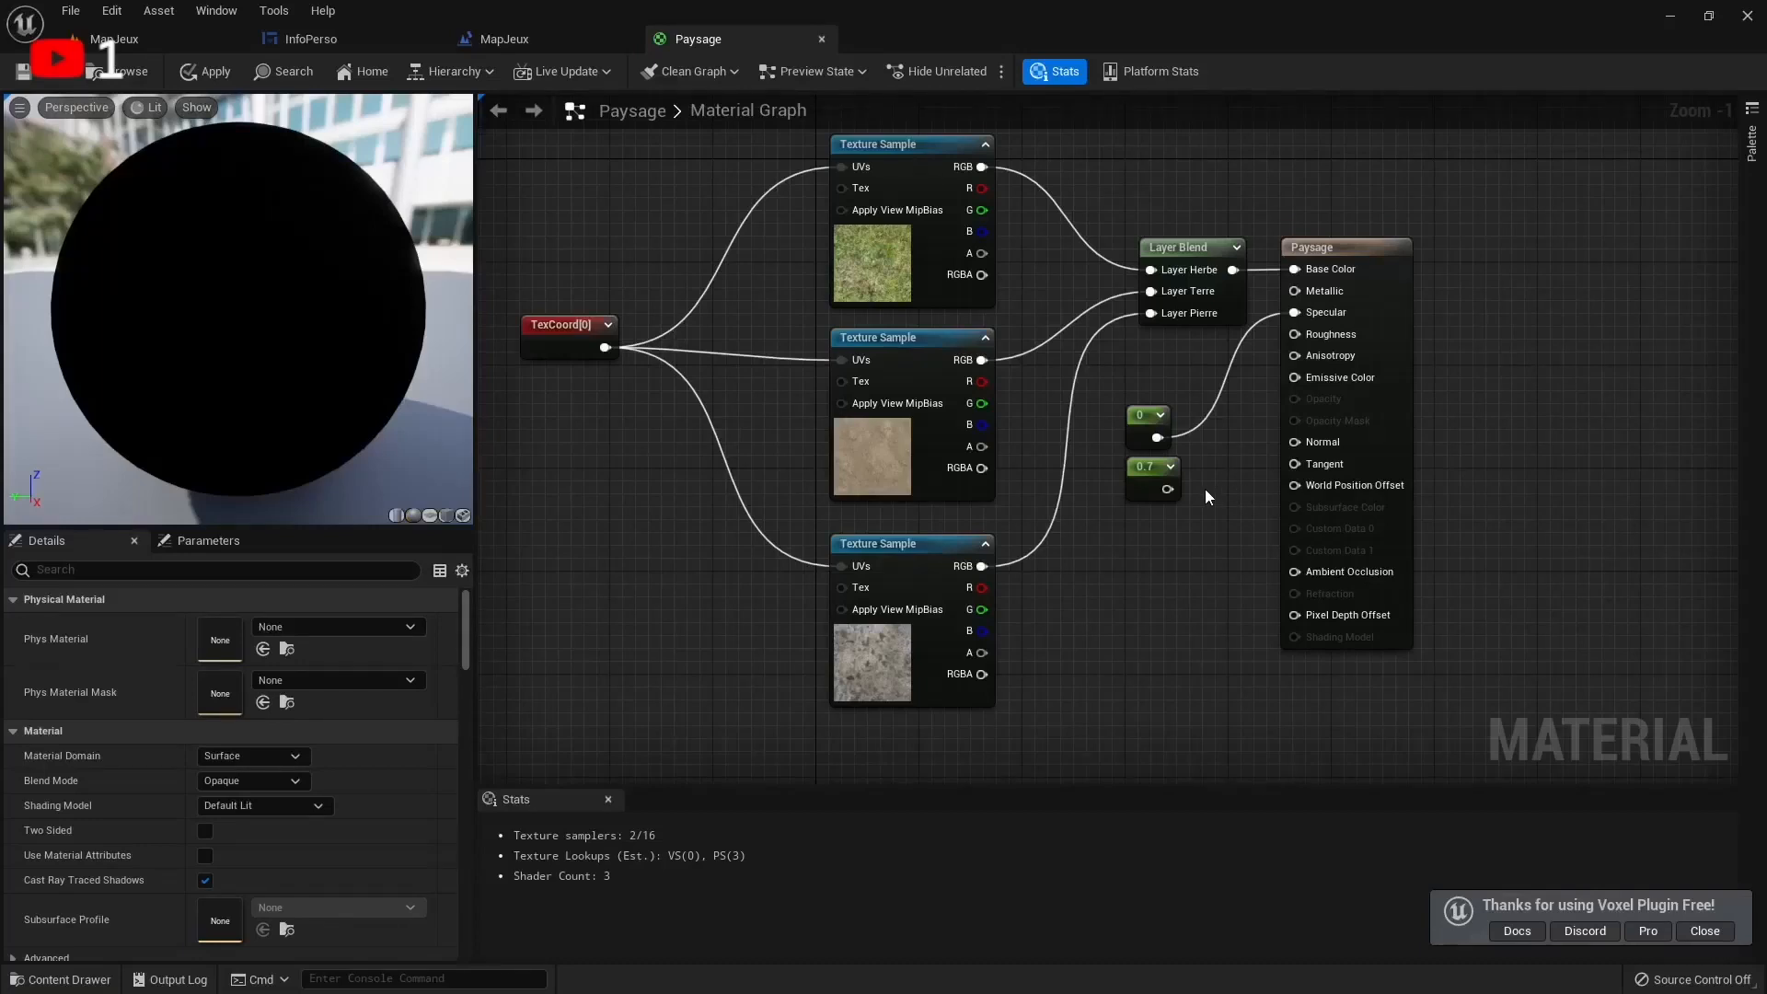
pyautogui.moveTo(1165, 489); pyautogui.dragTo(1307, 345)
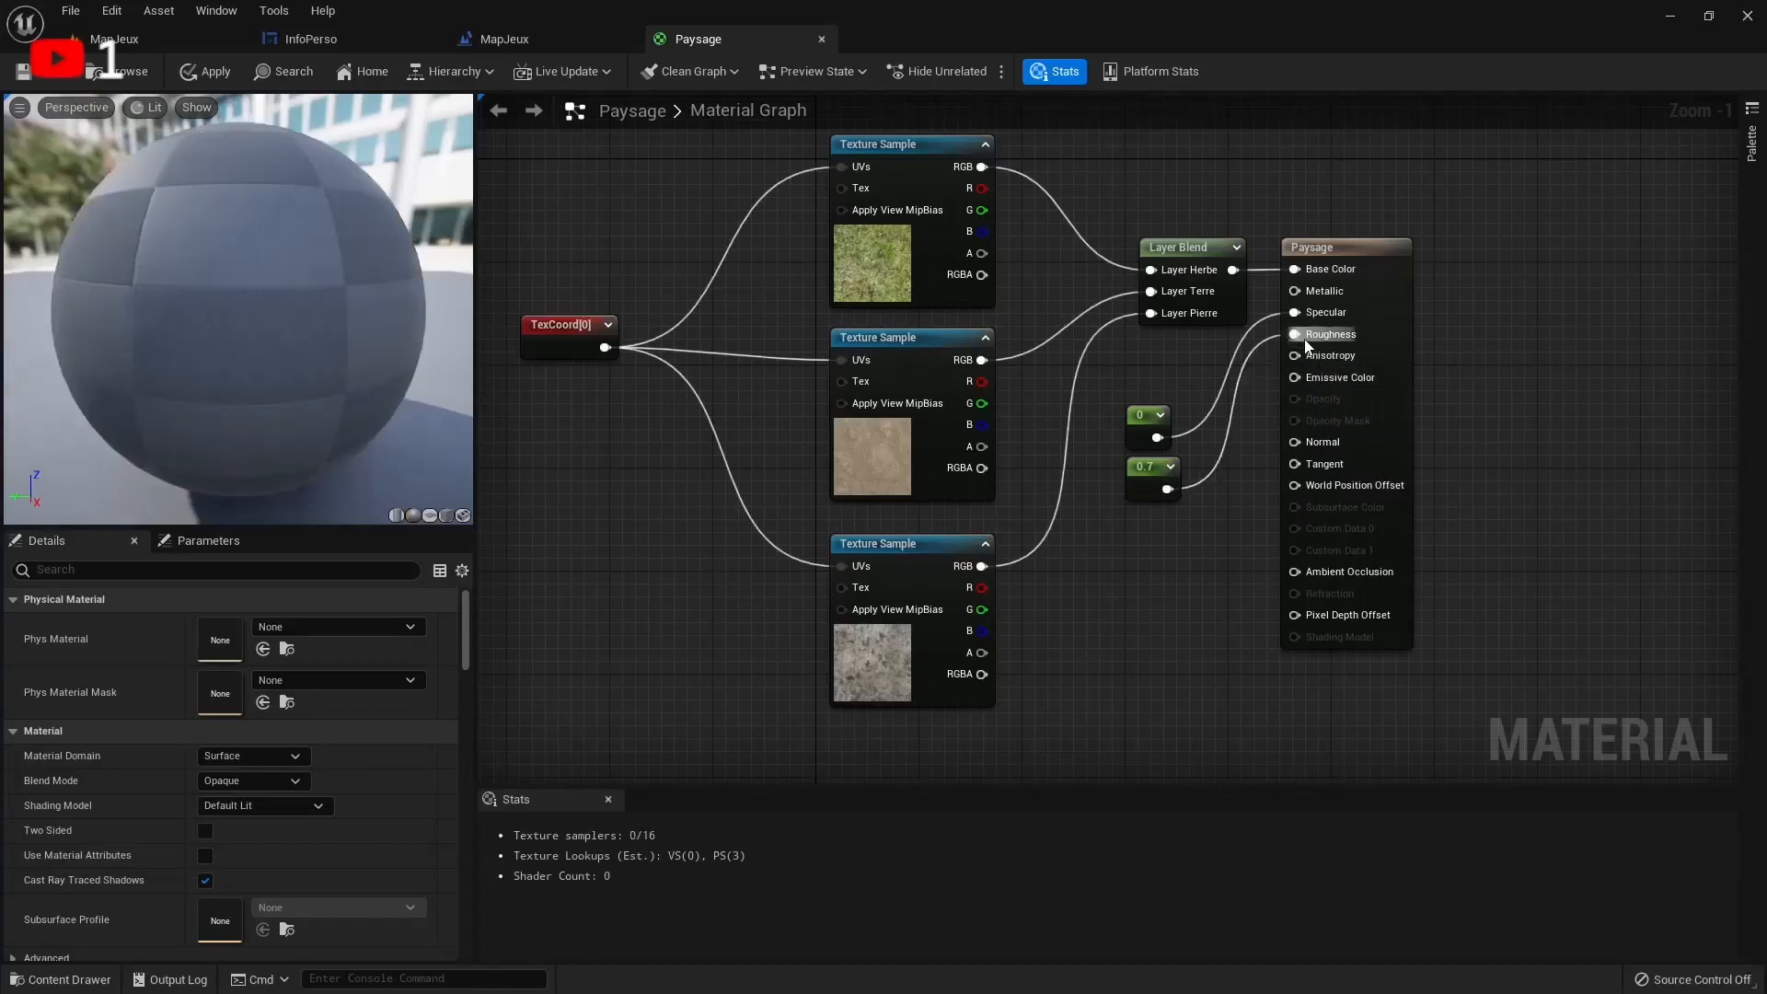
# Save the Paysage material and move the 0 and 0.7 constants up, closer beneath the Layer Blend node
pyautogui.click(1146, 471)
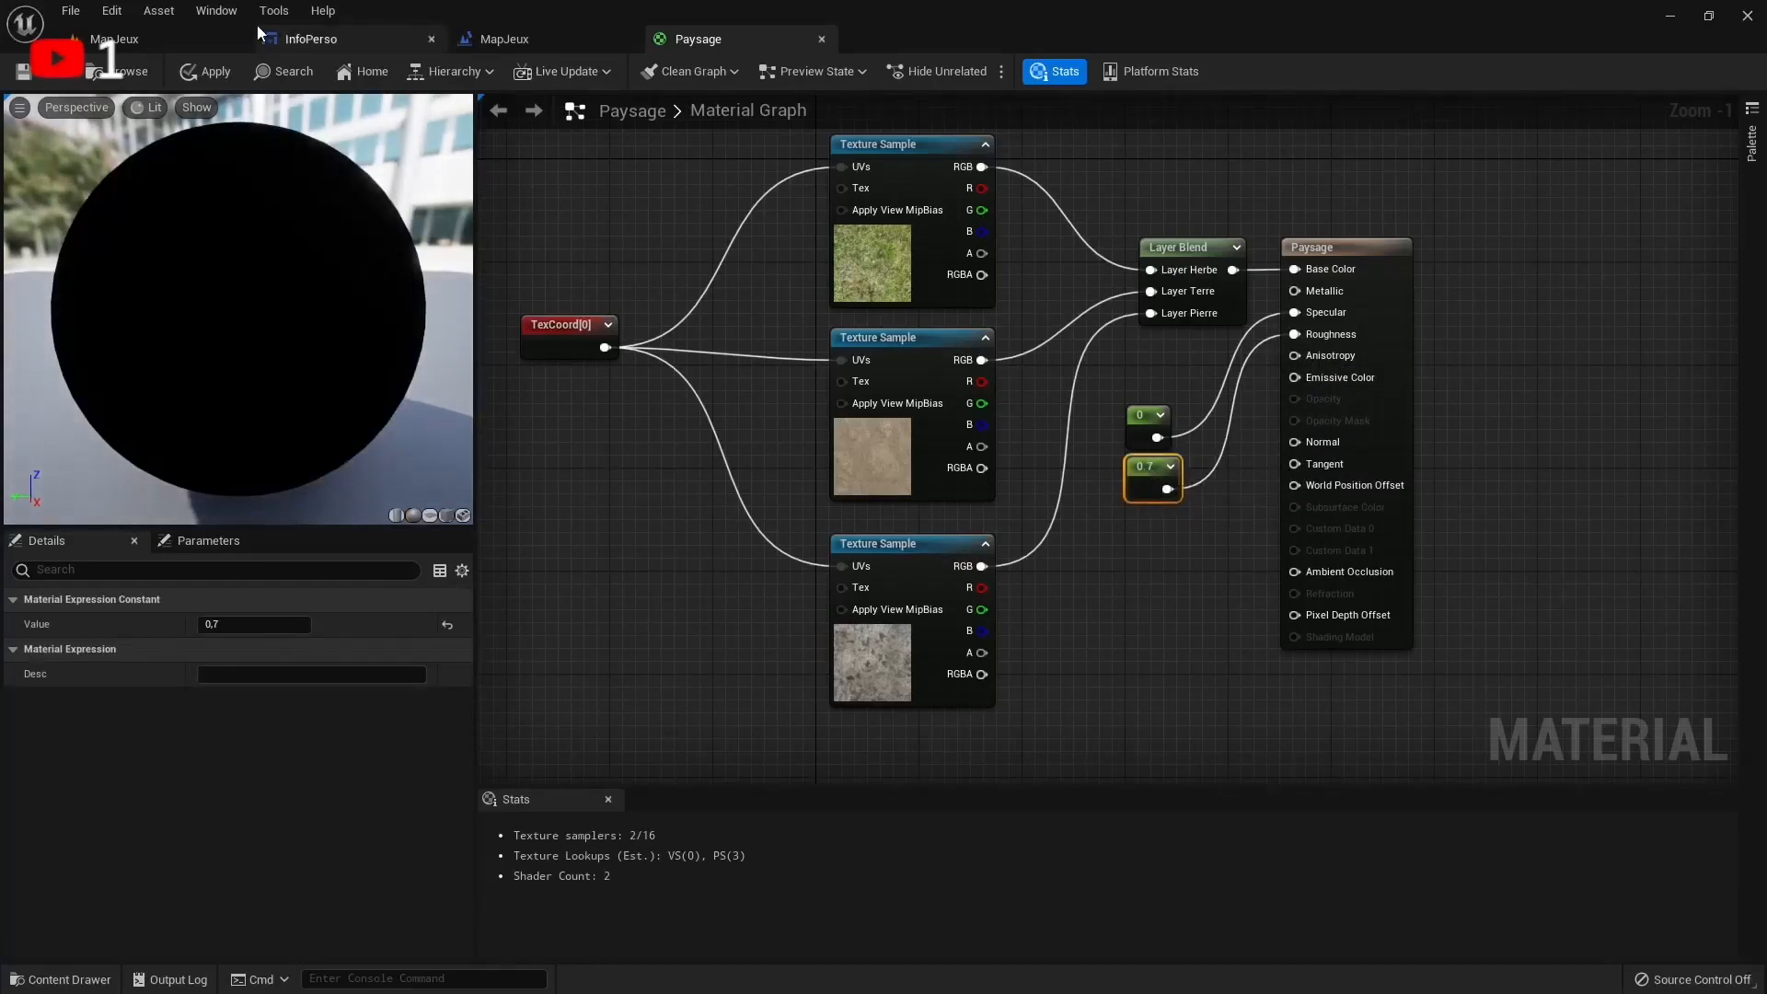
pyautogui.click(41, 80)
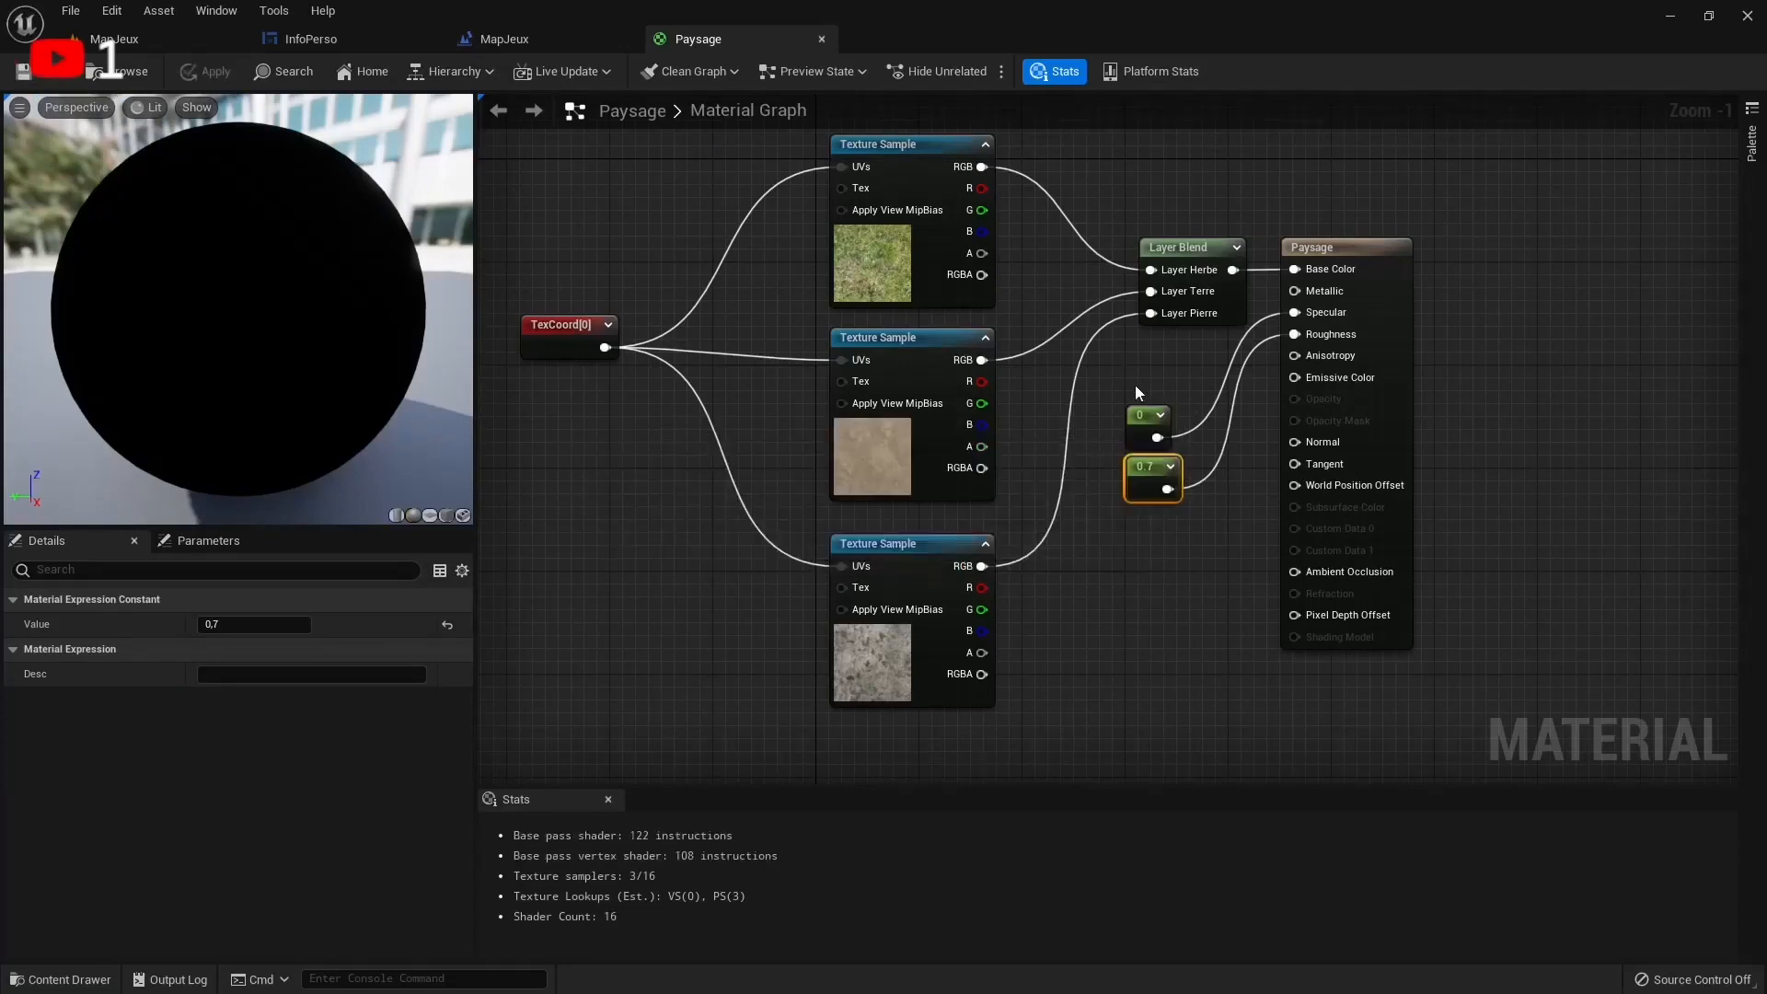
pyautogui.moveTo(1135, 386); pyautogui.dragTo(1183, 439)
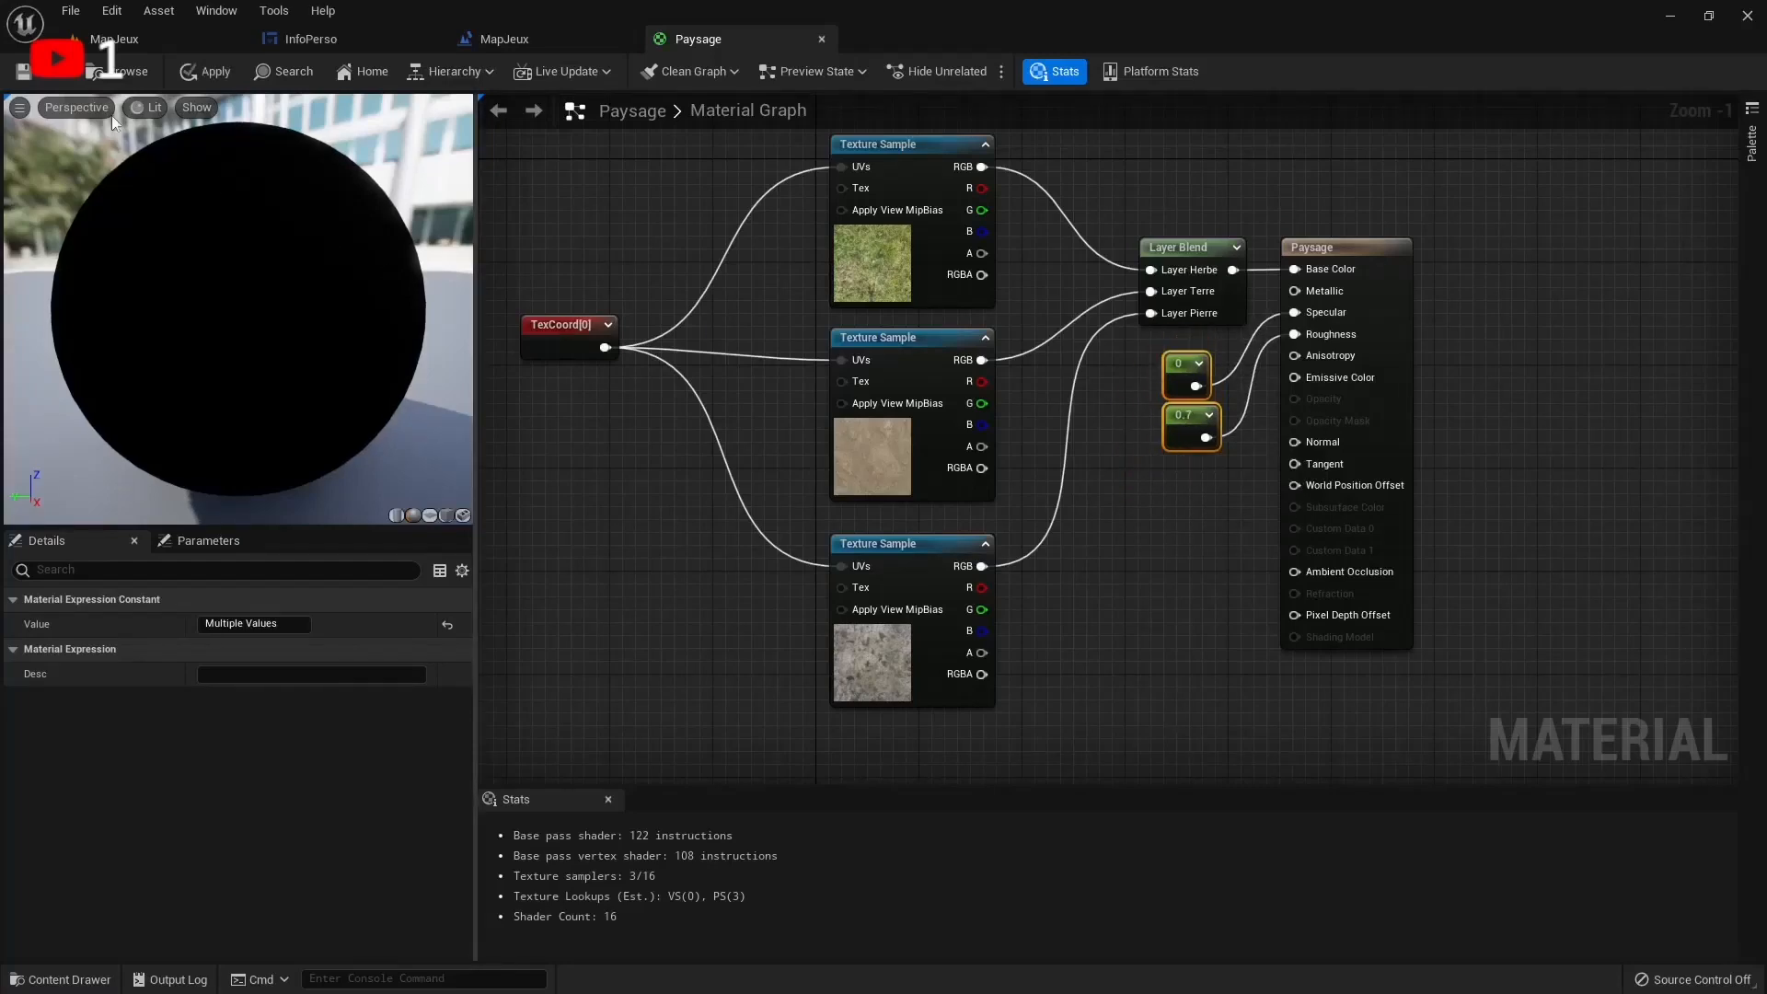
# Check the landscape in the MapJeux level and look through the Paysage material's settings
pyautogui.click(94, 38)
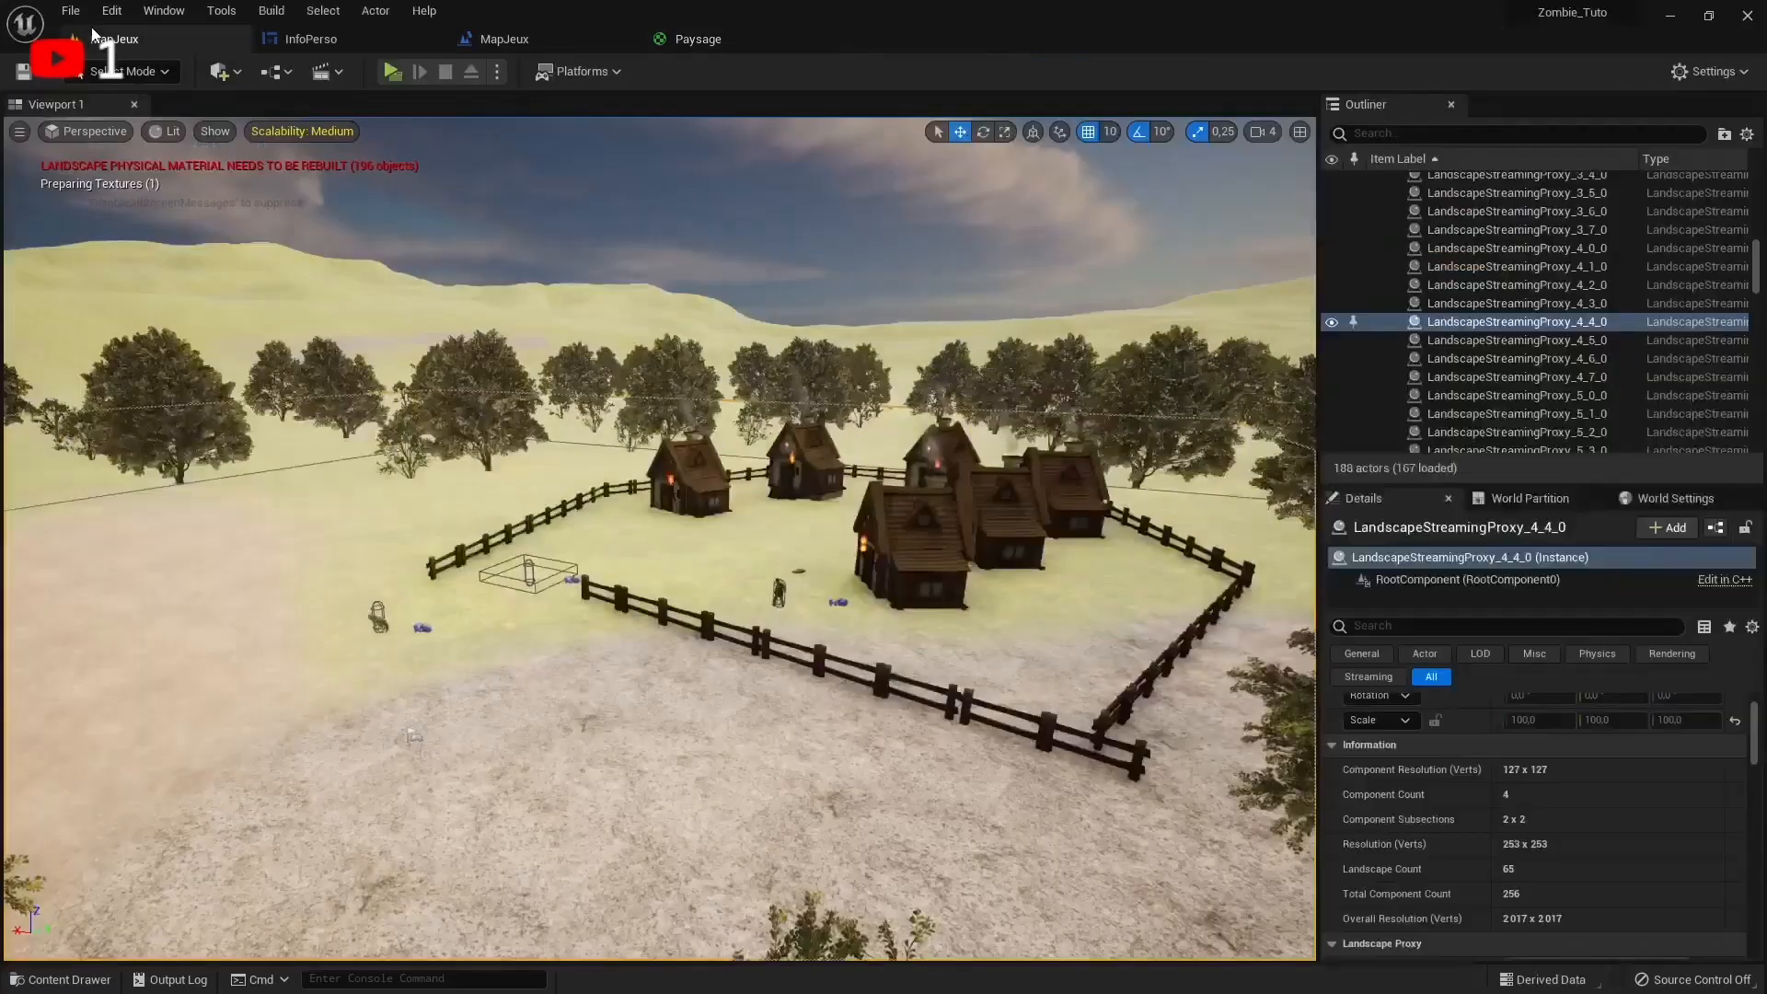
pyautogui.moveTo(419, 399); pyautogui.dragTo(167, 372, button='right')
pyautogui.click(753, 39)
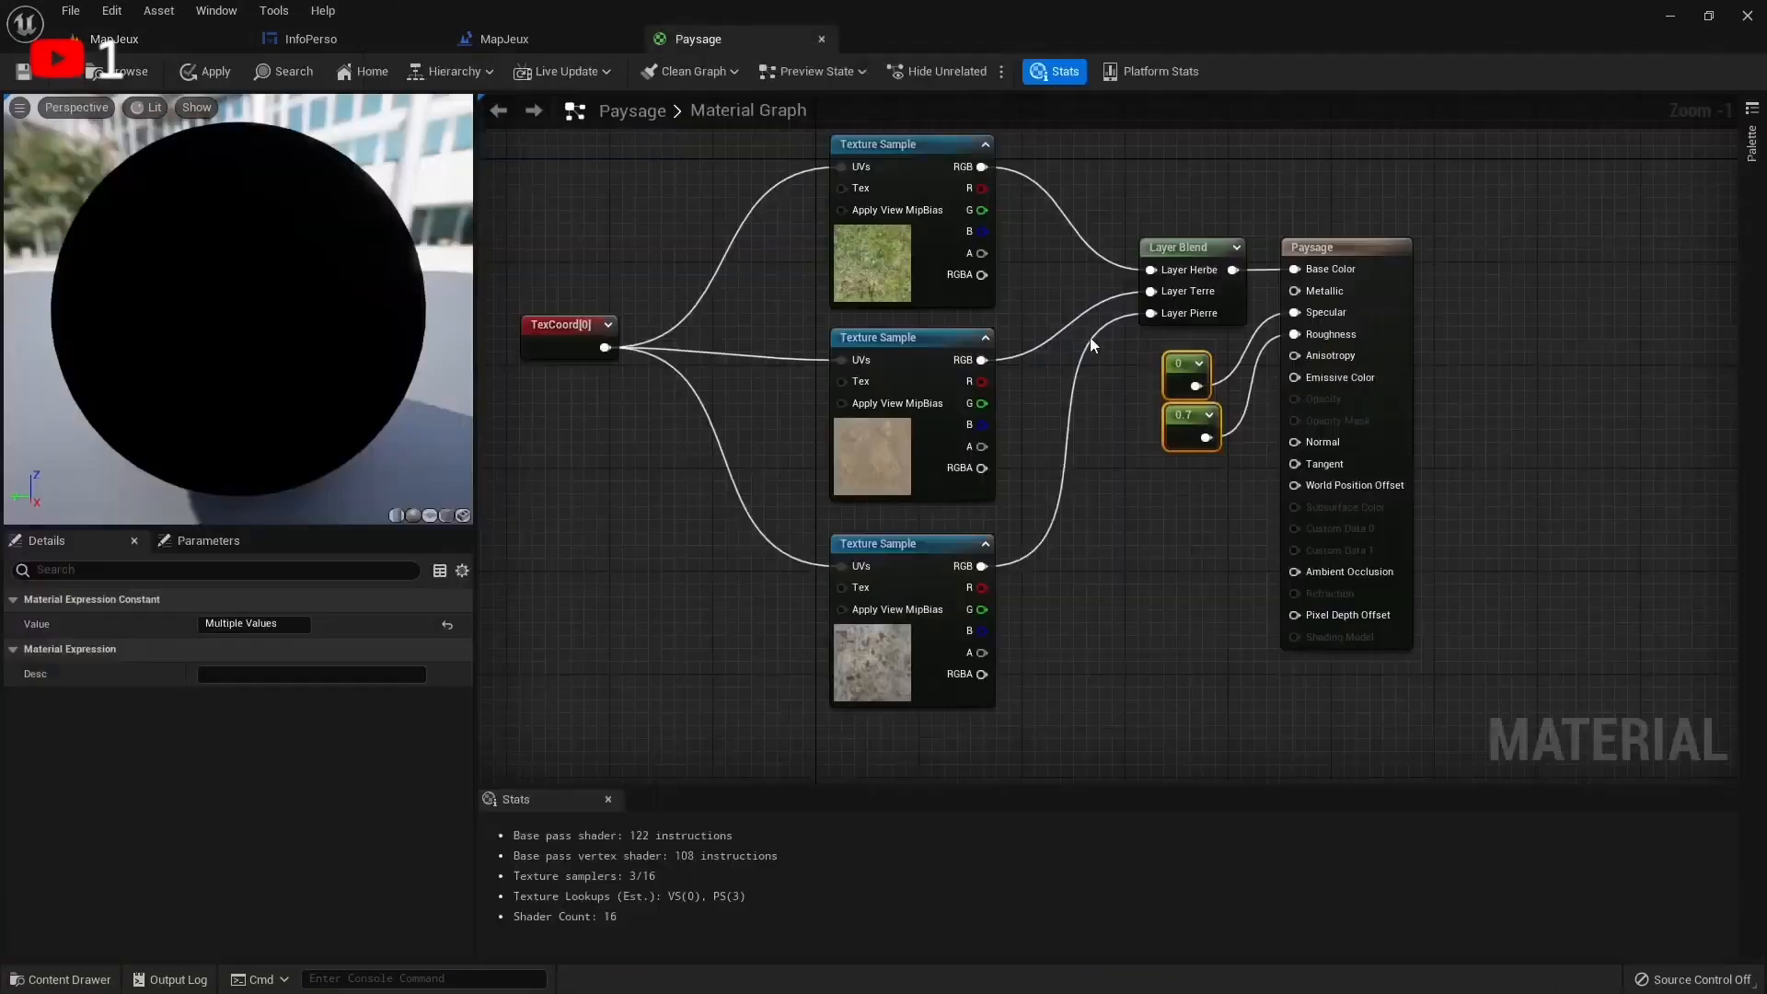
pyautogui.click(1334, 363)
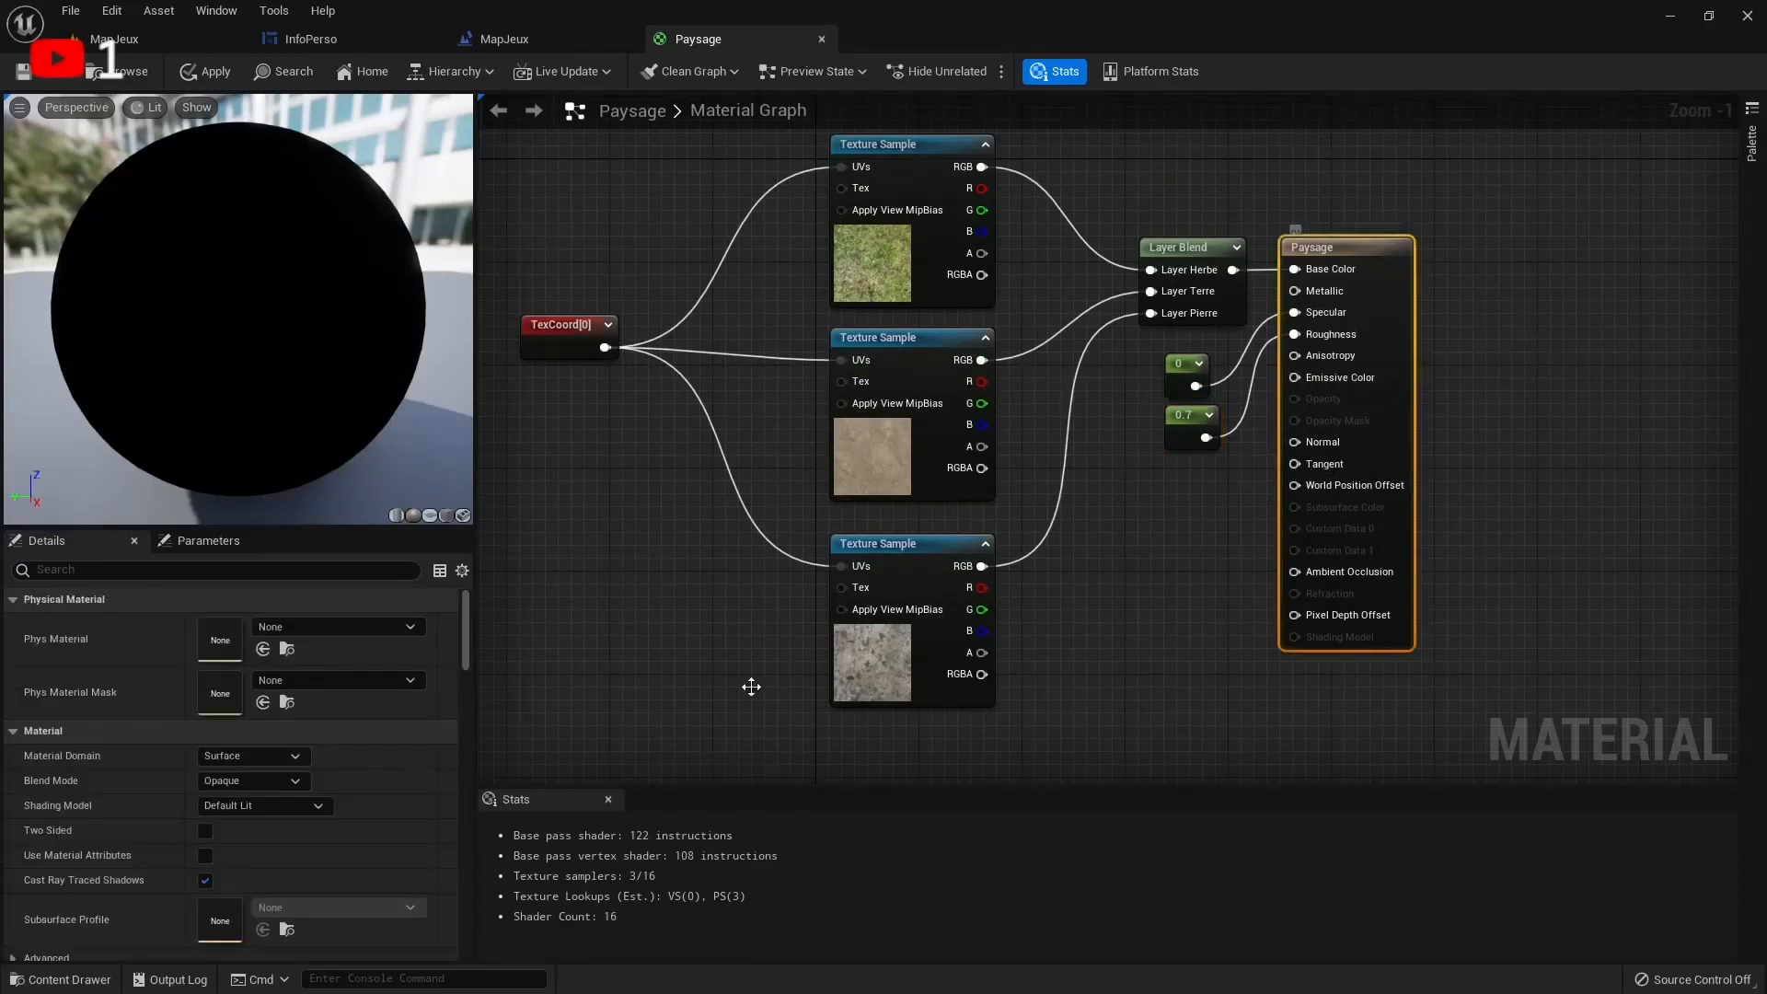
pyautogui.scroll(-5, 182, 837)
pyautogui.scroll(-8, 183, 837)
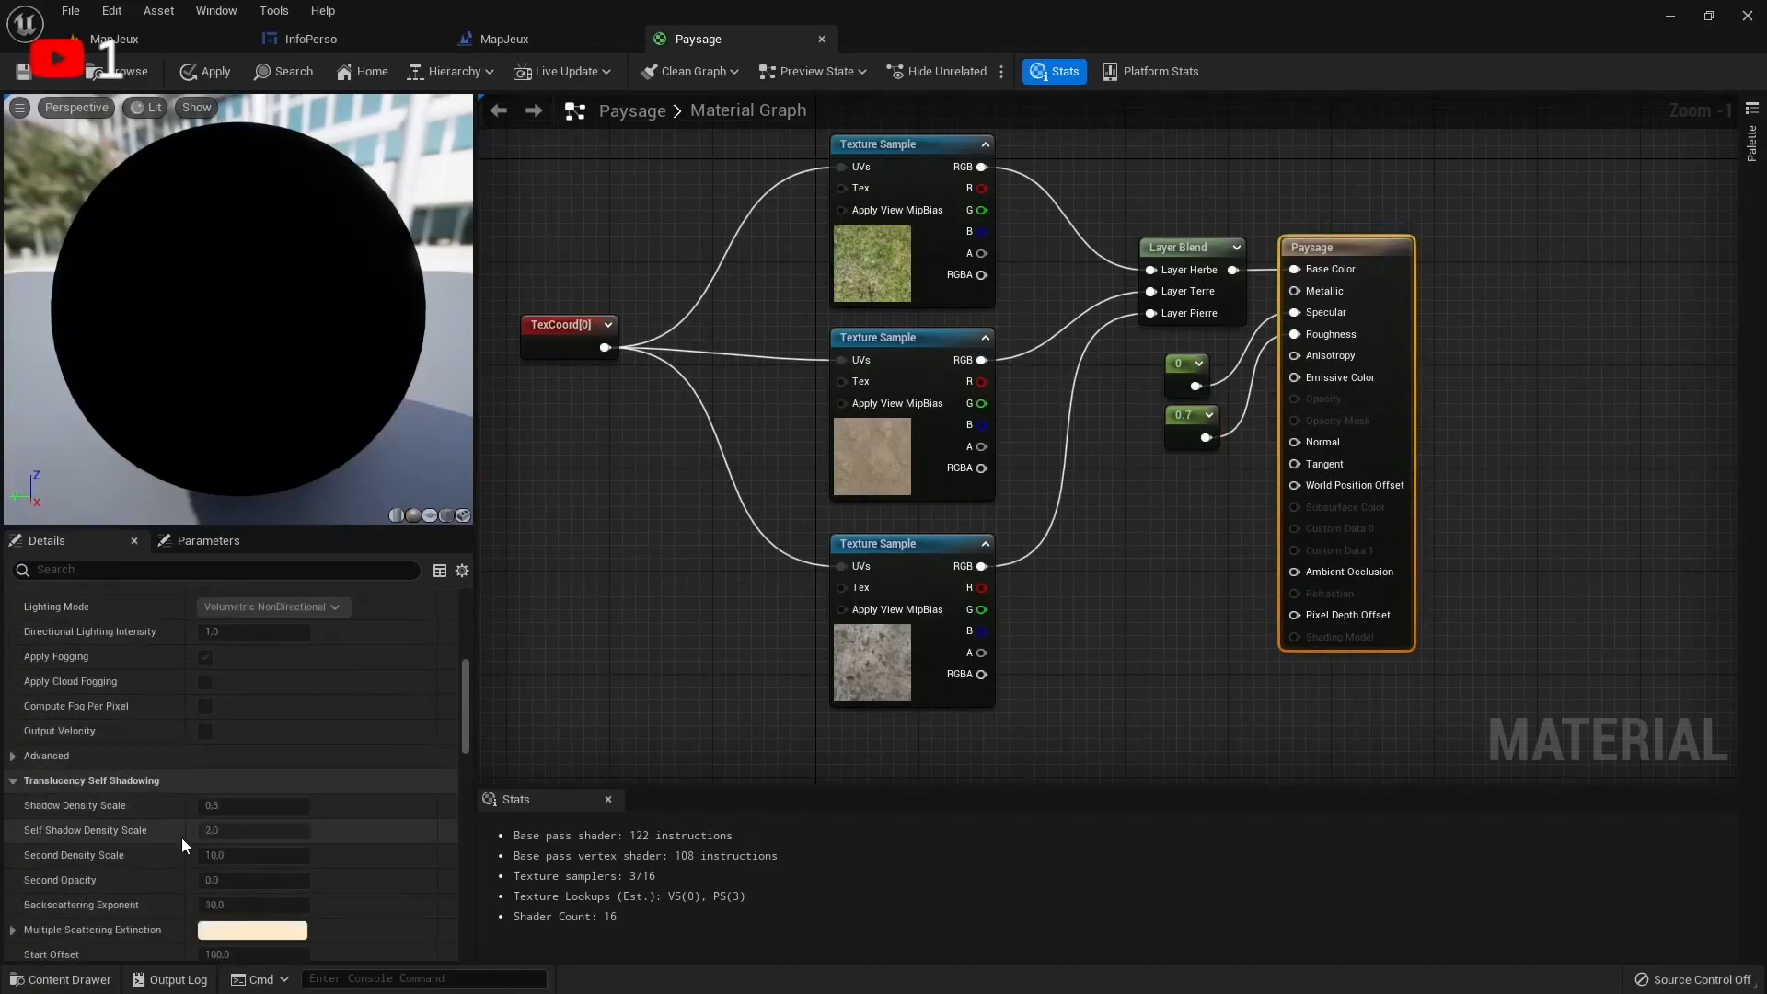
pyautogui.scroll(-10, 180, 837)
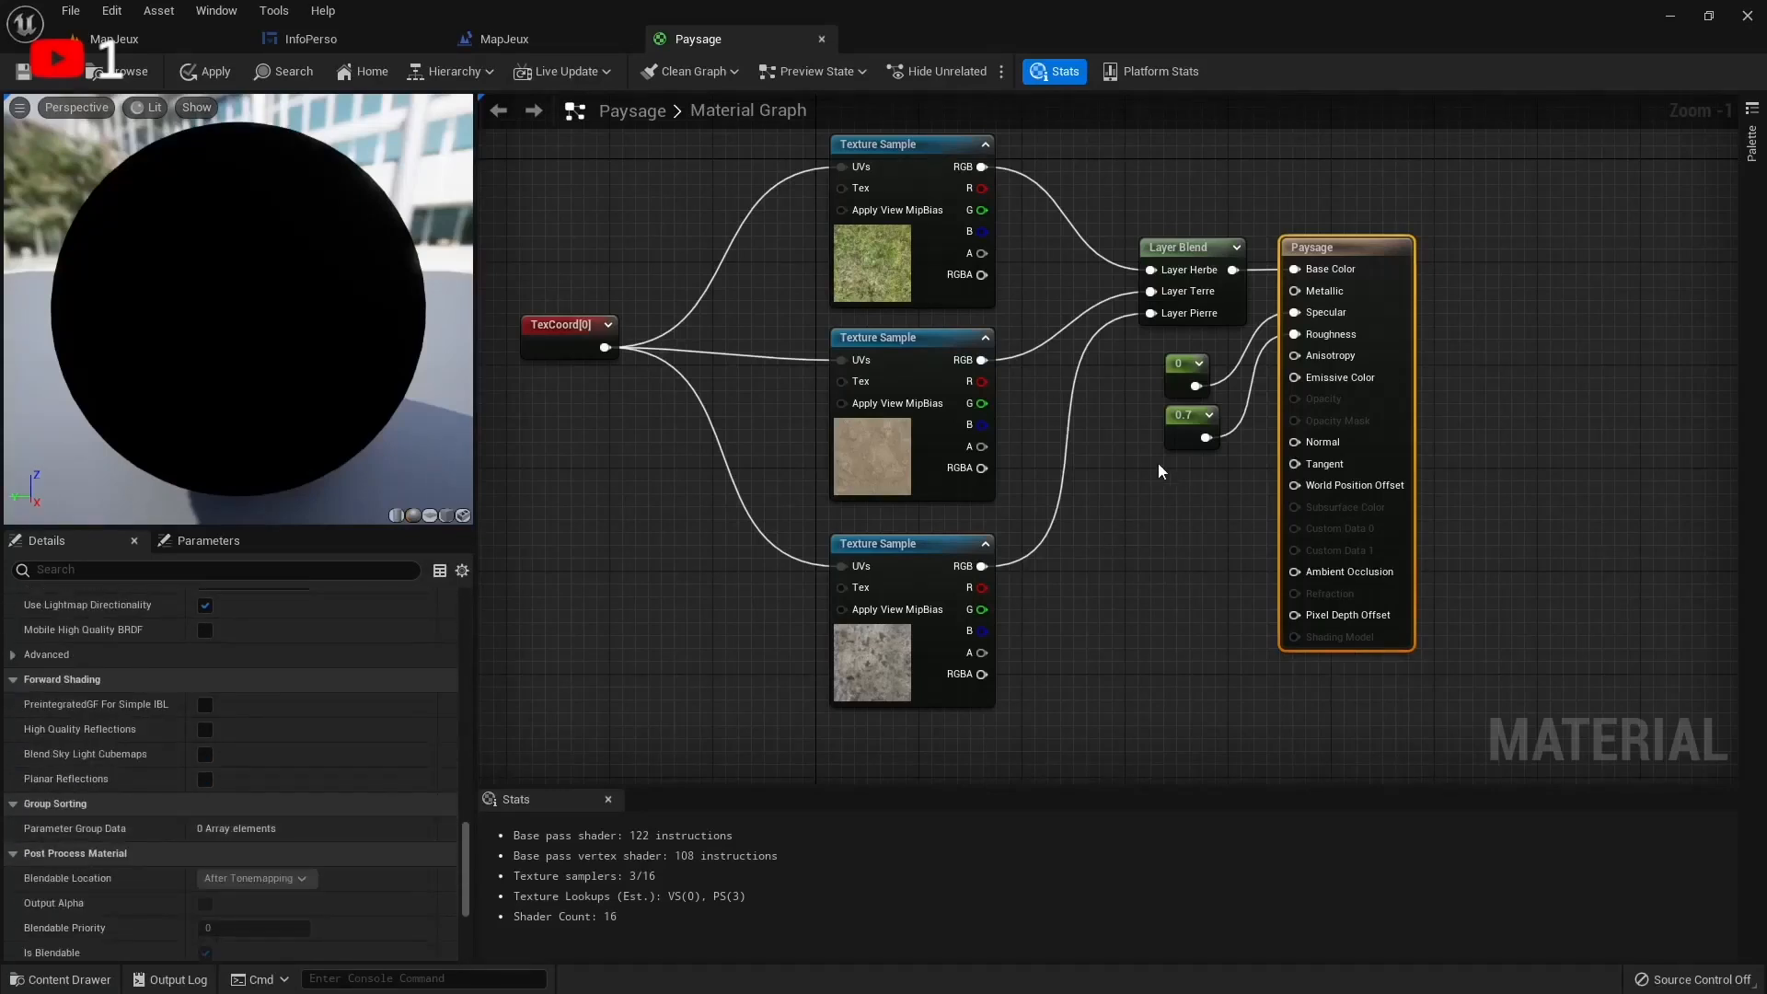
# Duplicate the 0.7 constant, connect the copy to Emissive Color, place it below the original and set its value to 0
pyautogui.click(1195, 425)
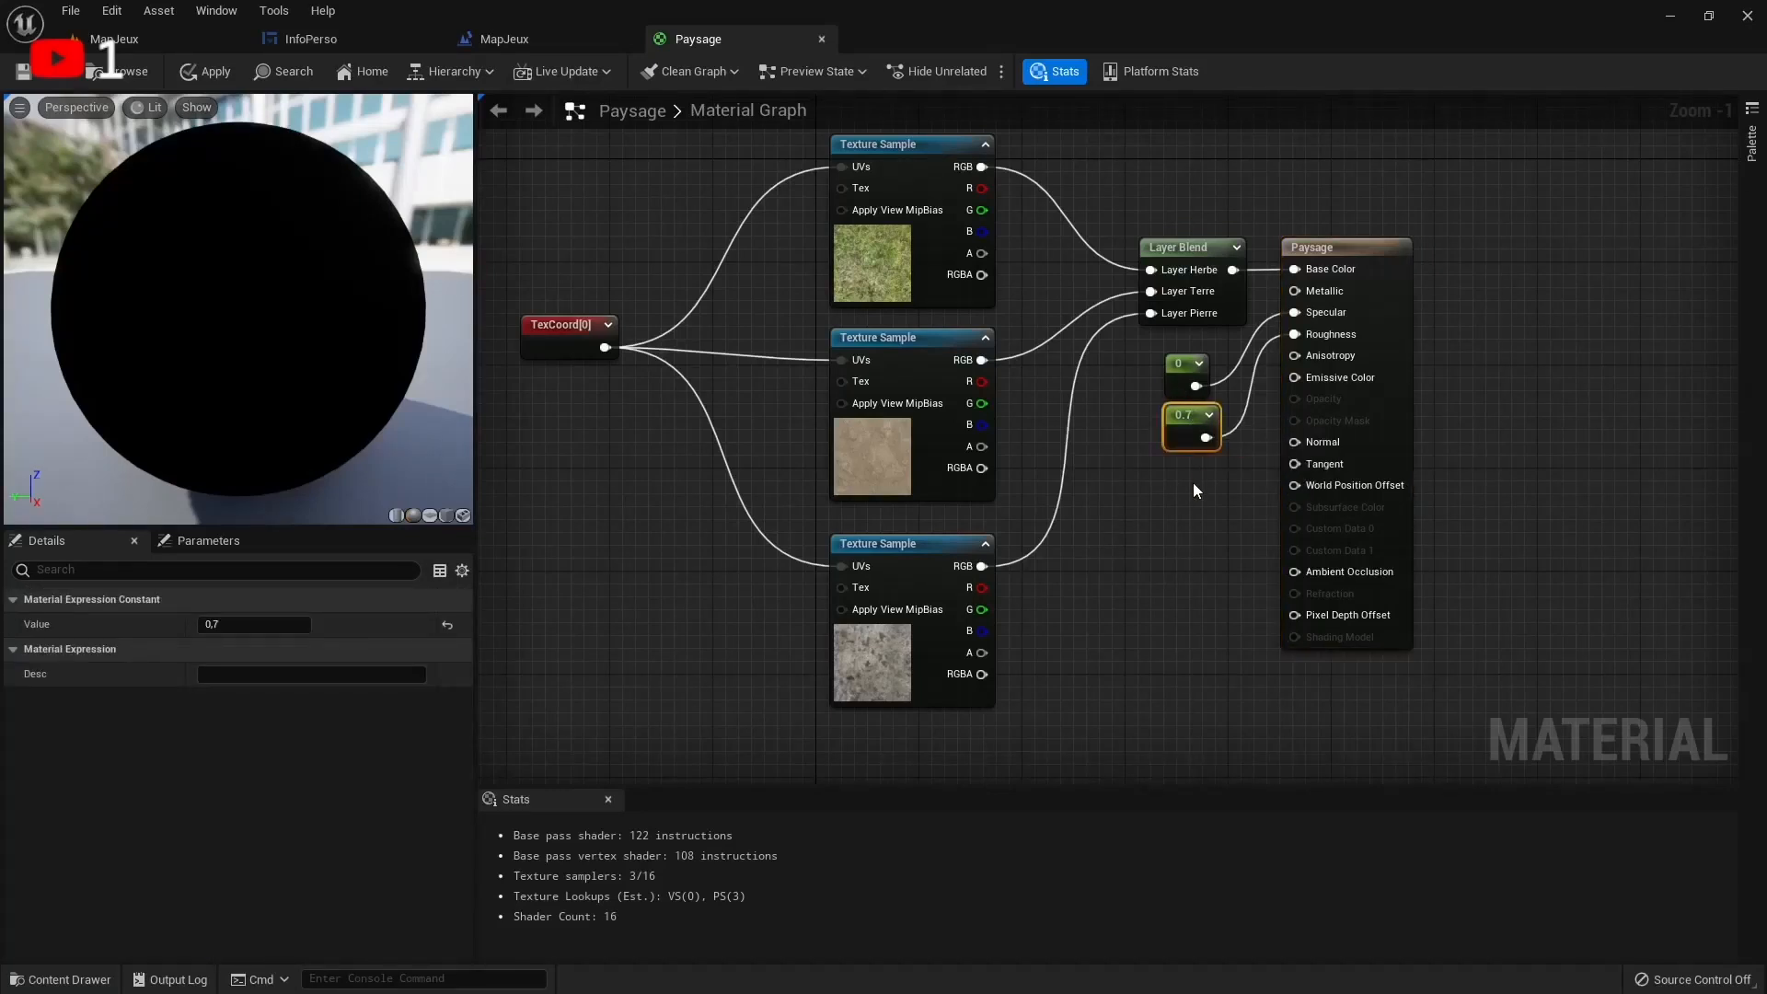
pyautogui.hotkey('ctrl', 'd')
pyautogui.moveTo(1230, 515); pyautogui.dragTo(1298, 377)
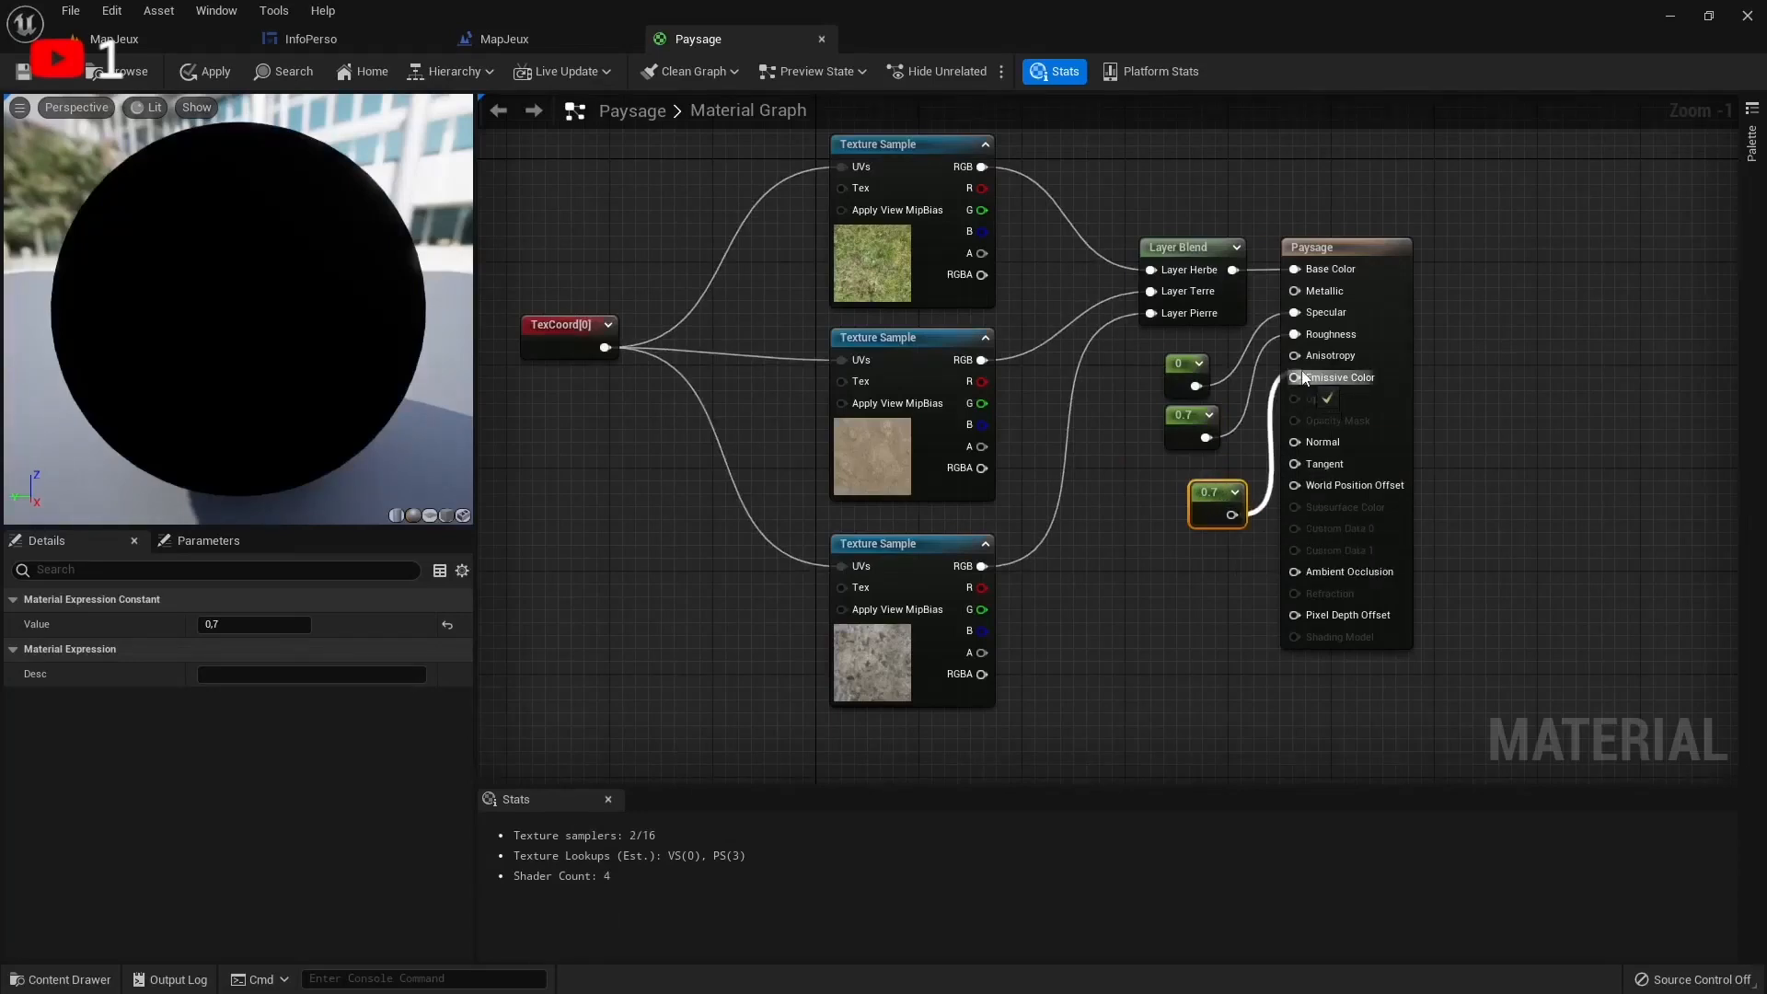
pyautogui.moveTo(1213, 491); pyautogui.dragTo(1188, 478)
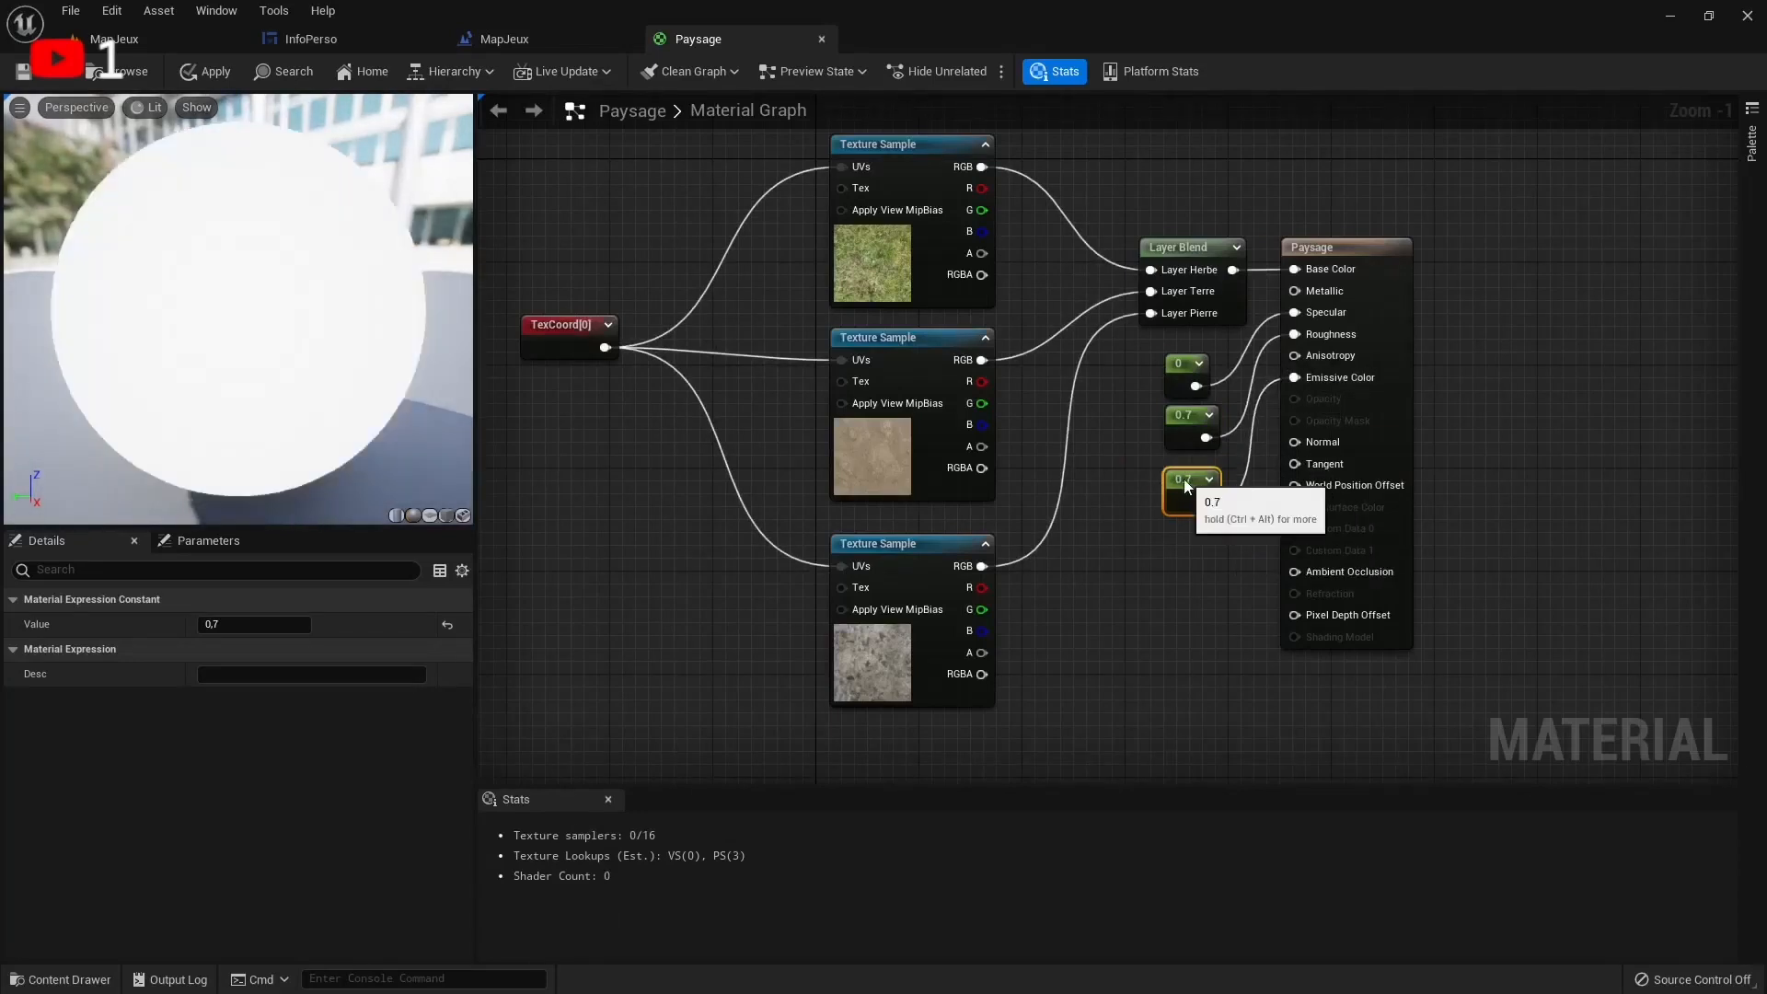
pyautogui.click(221, 624)
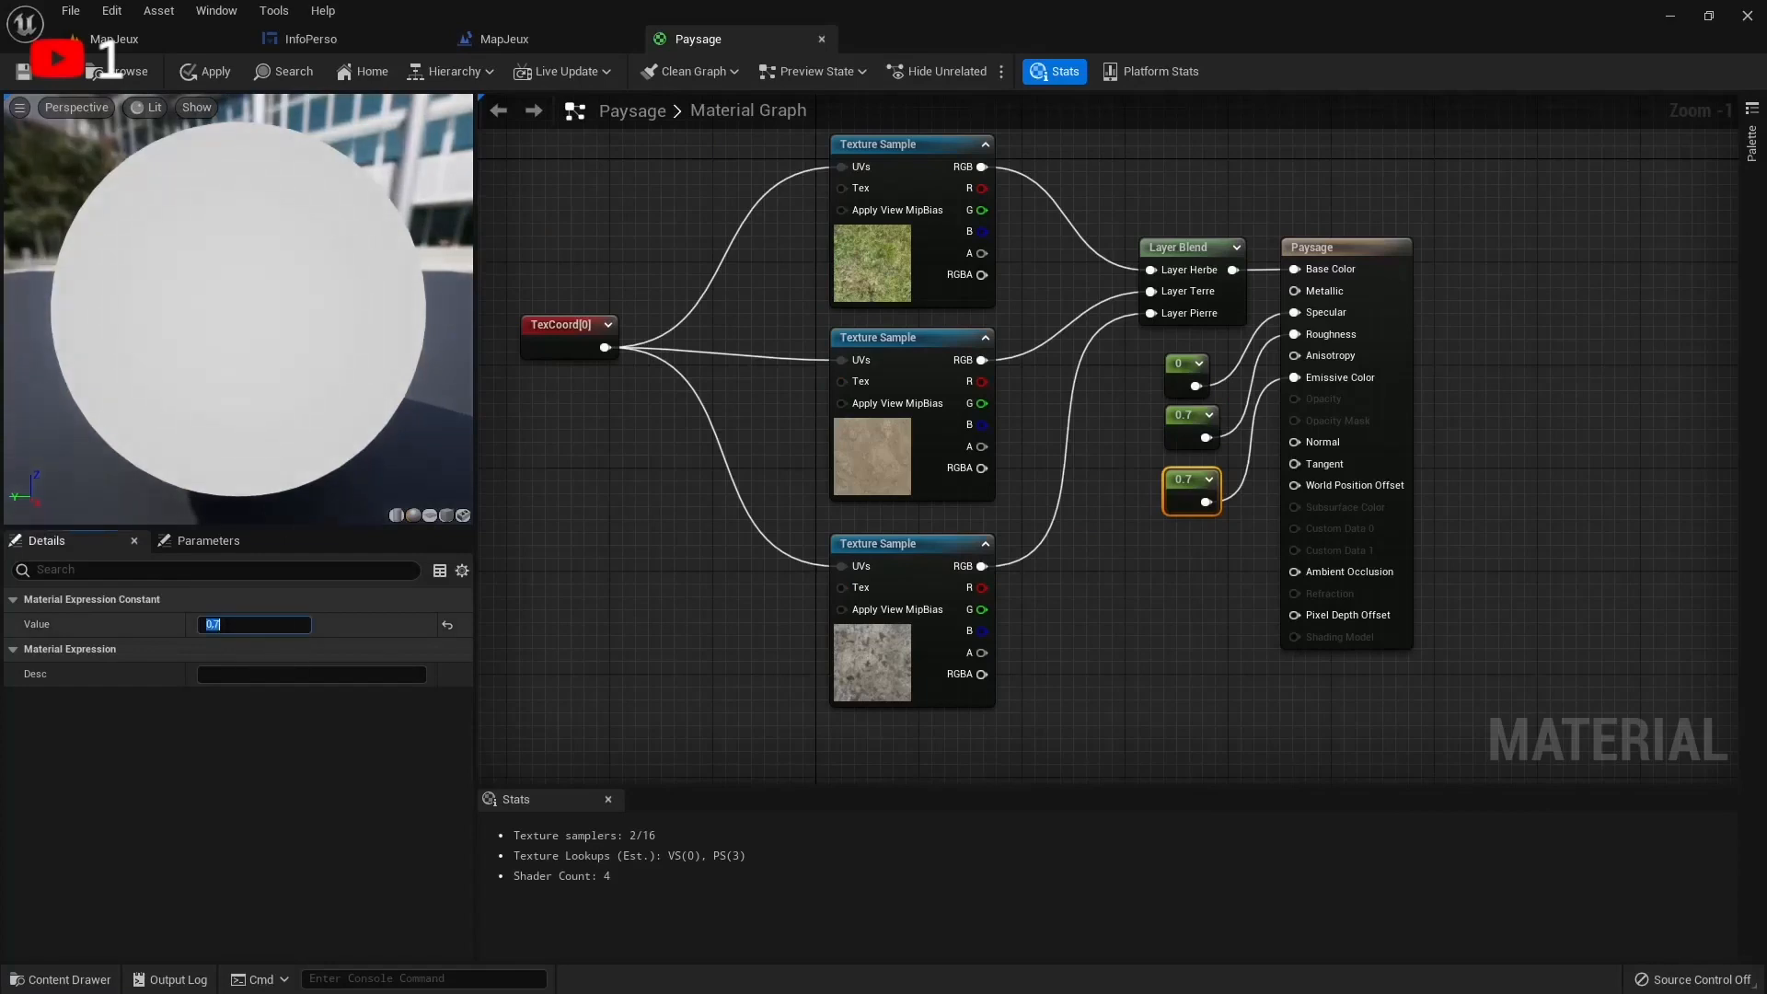
pyautogui.press('Return')
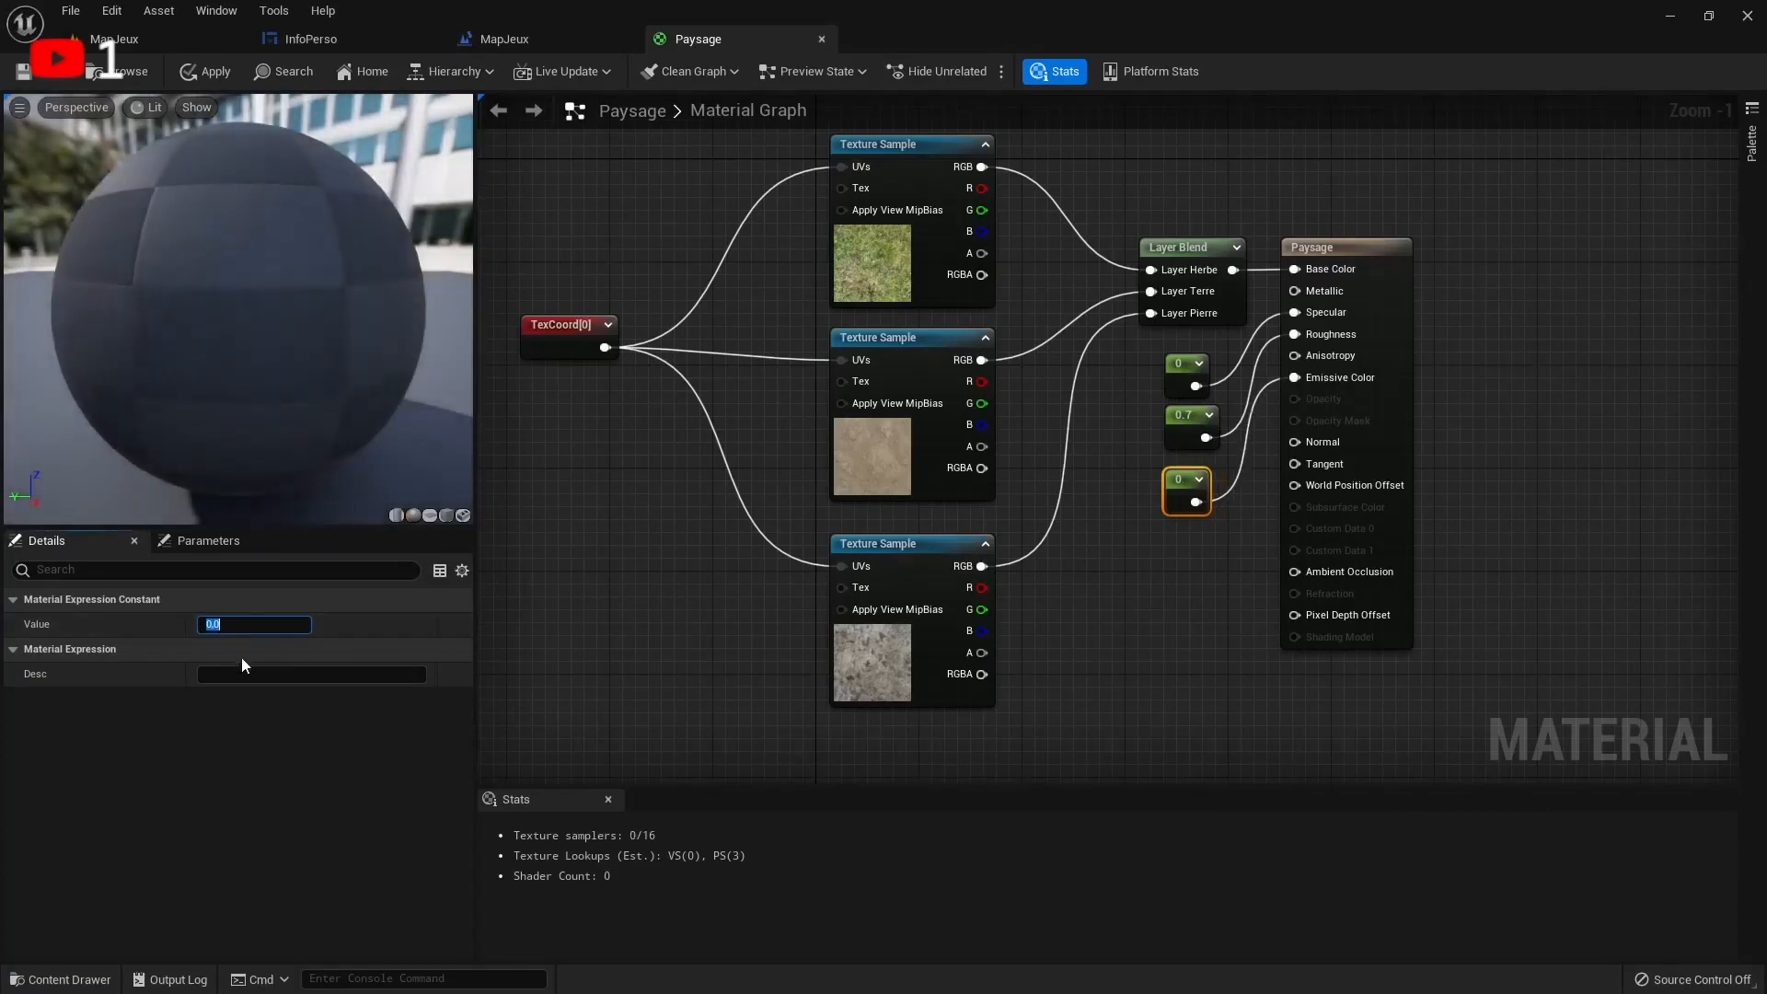
pyautogui.click(1003, 608)
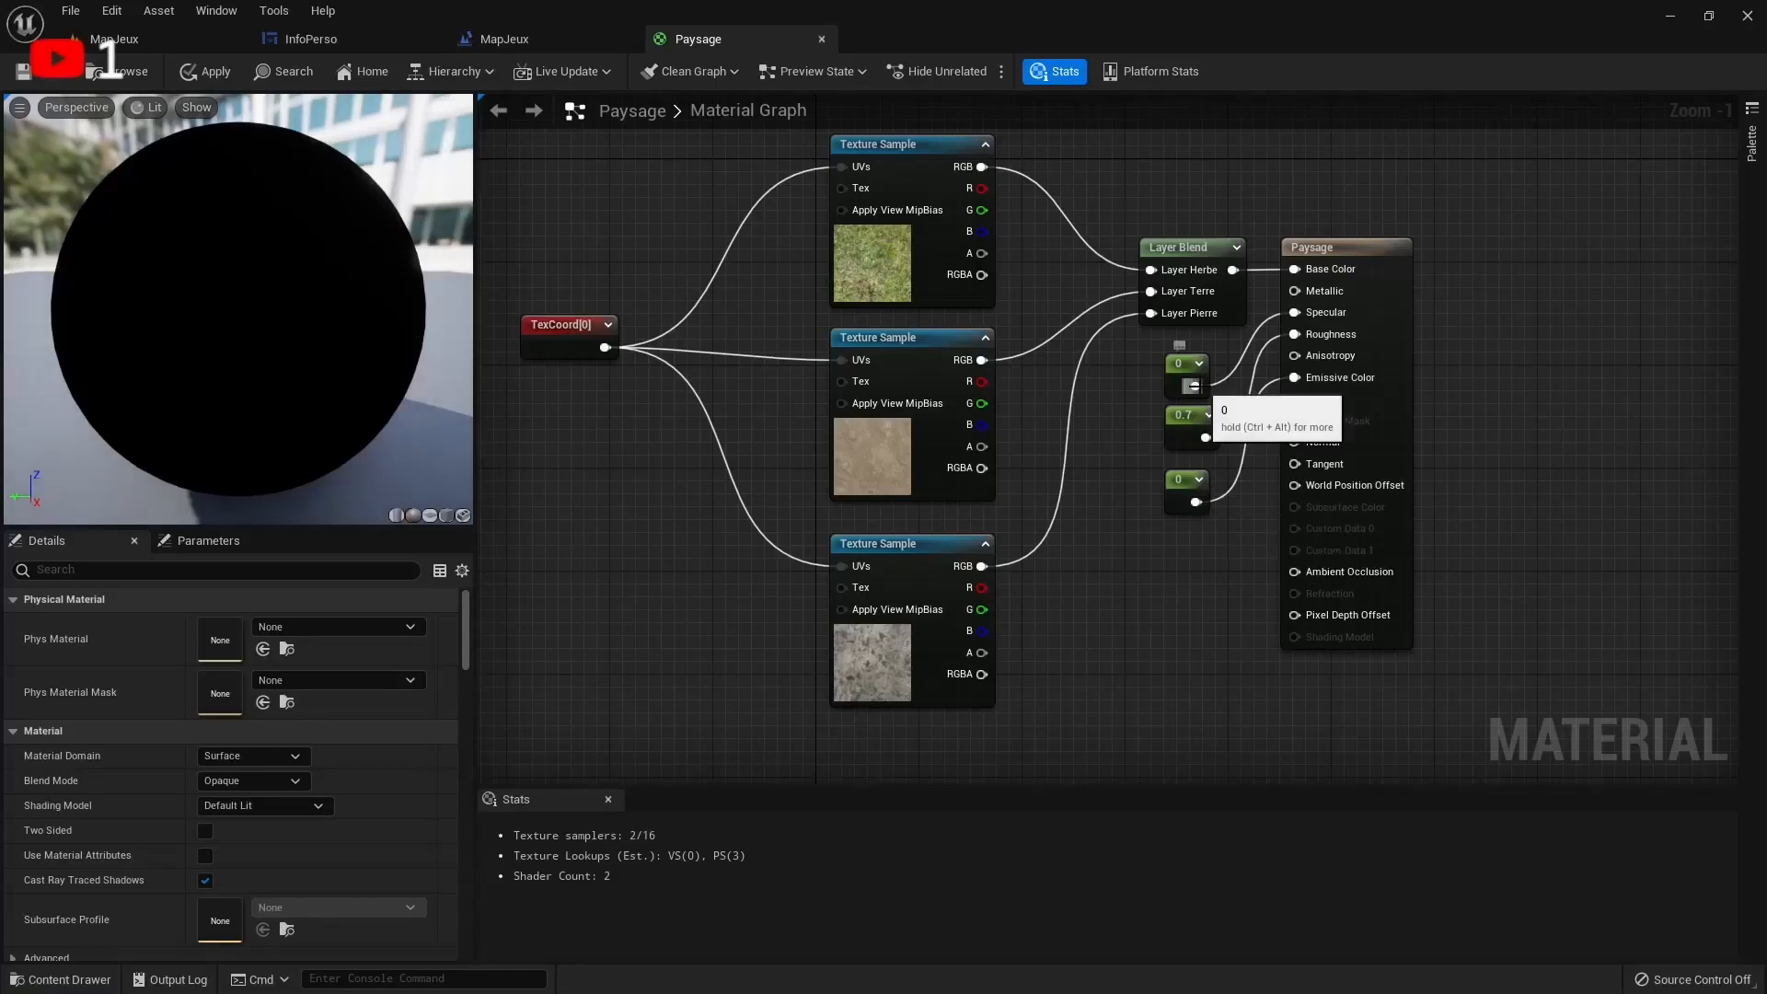
# Connect the original 0 constant to Anisotropy and Emissive Color in place of the deleted duplicate, and save the material
pyautogui.moveTo(1195, 385); pyautogui.dragTo(1295, 355)
pyautogui.click(1179, 475)
pyautogui.press('Delete')
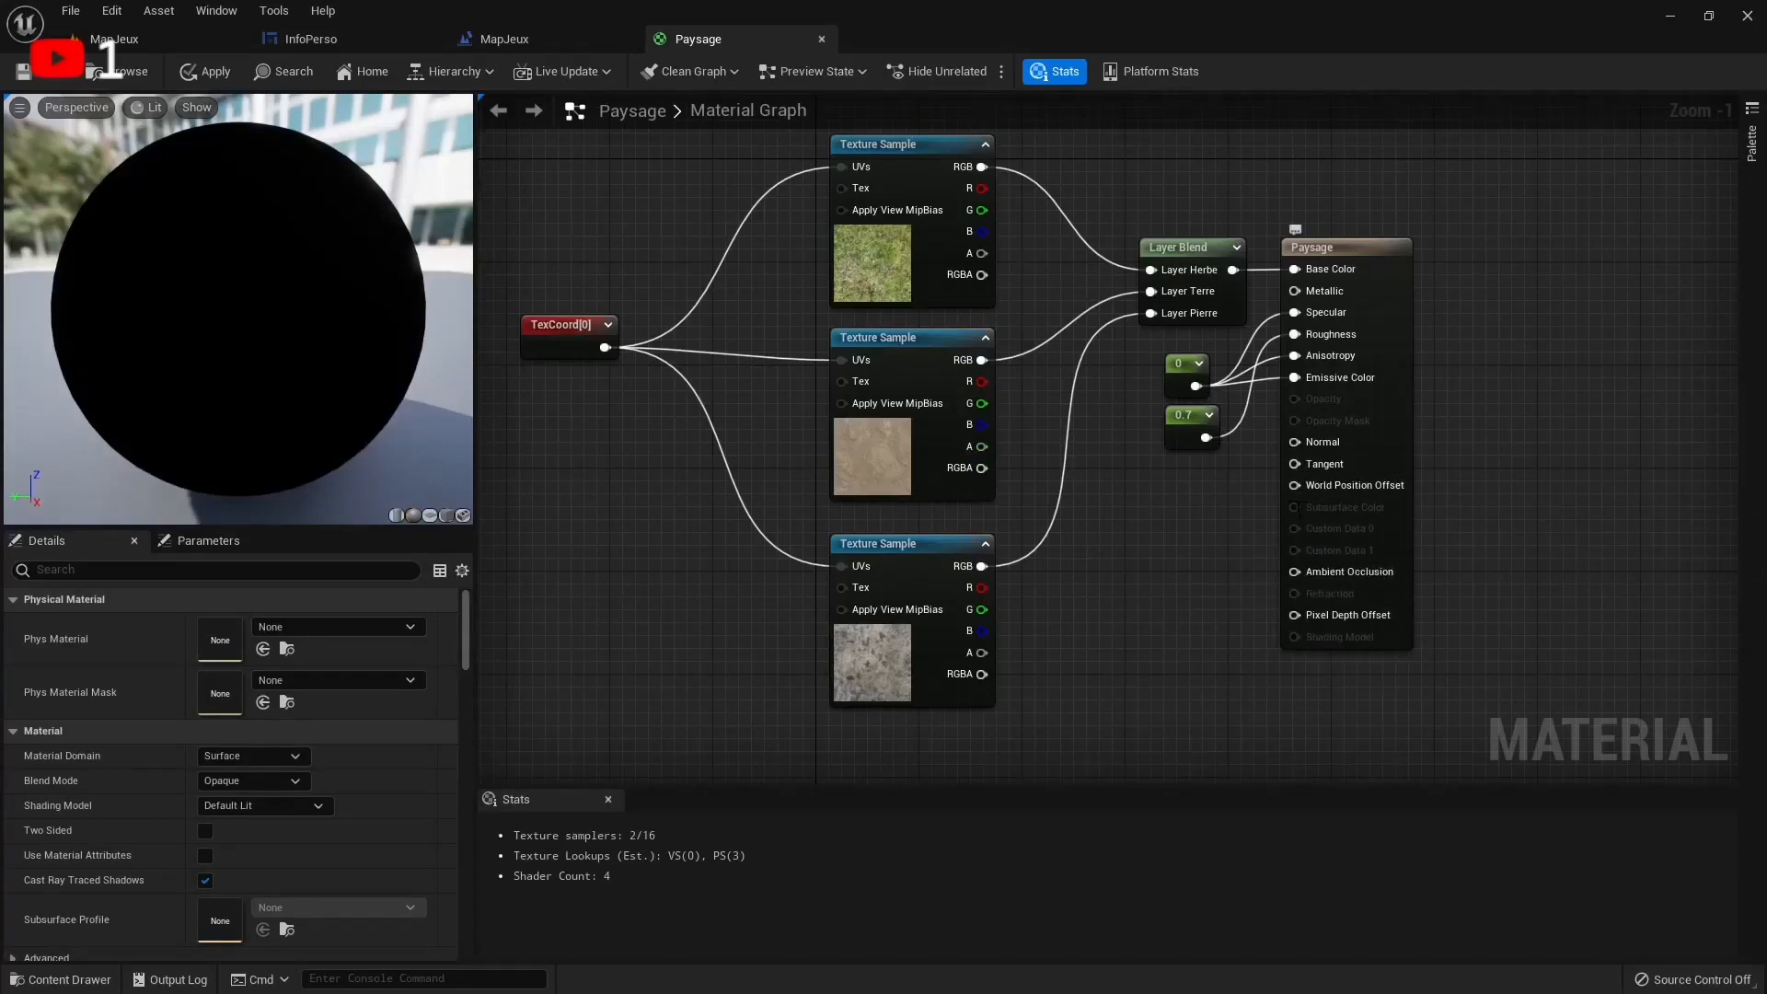
pyautogui.click(23, 71)
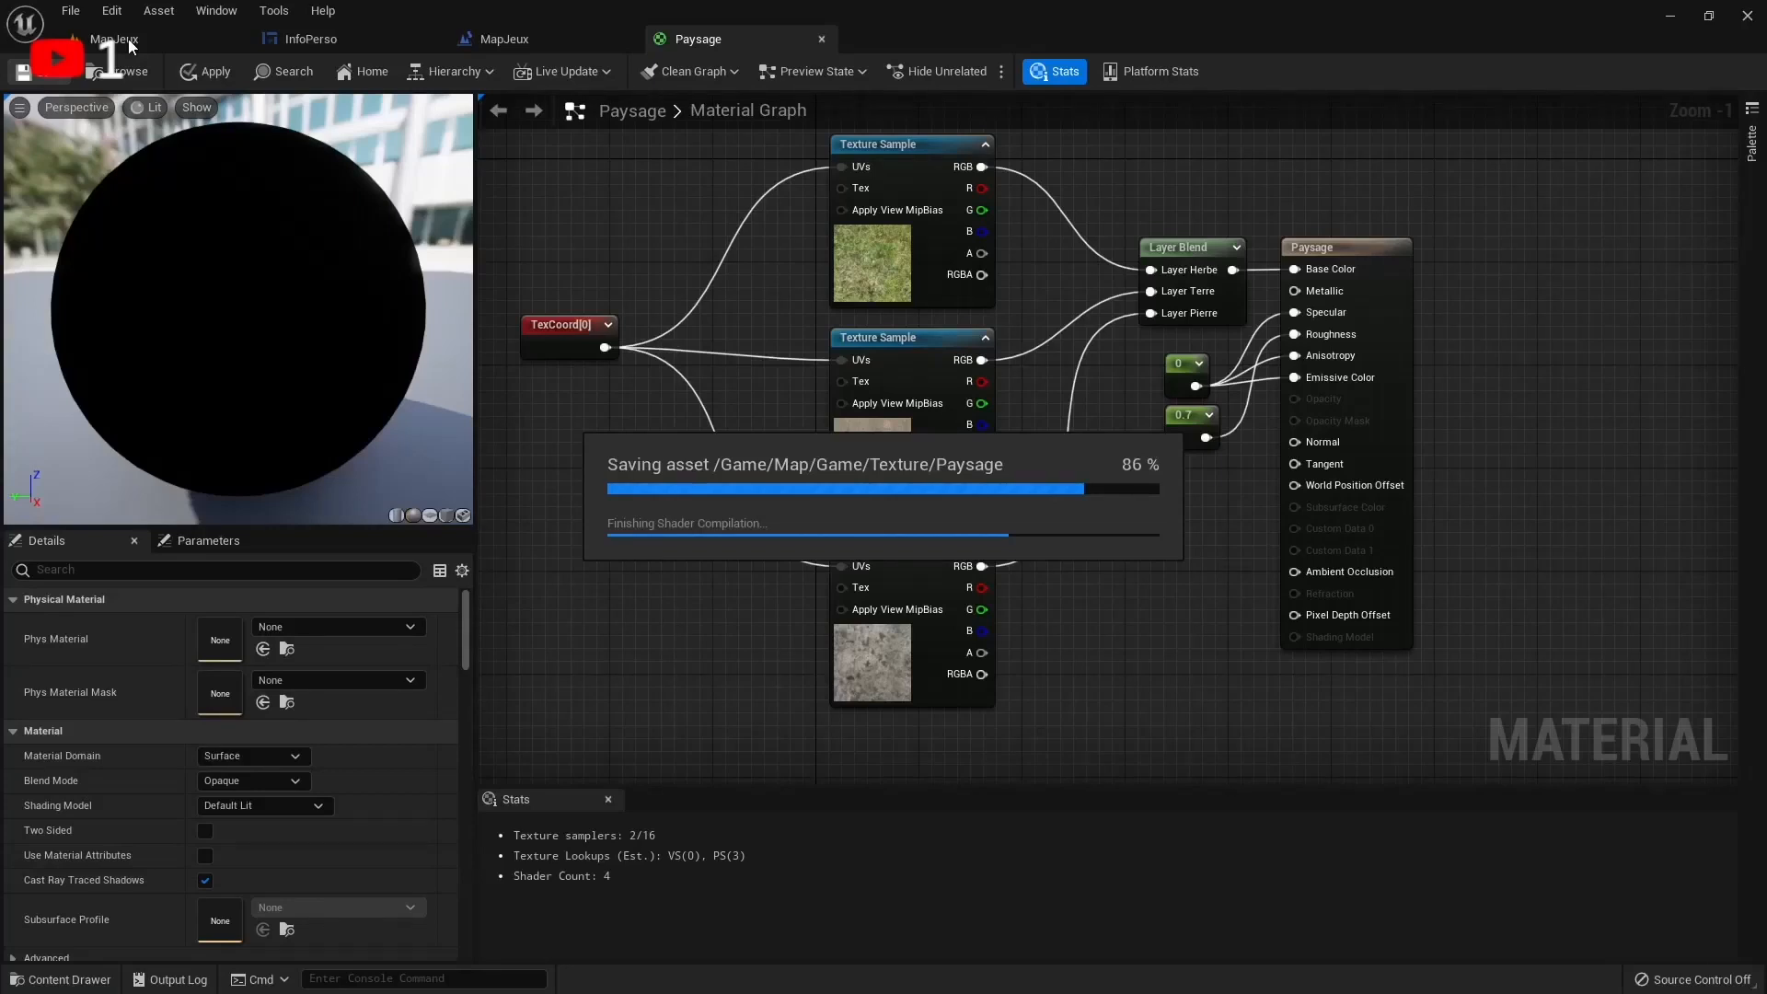
# Inspect the landscape in the MapJeux level and review the SkyAtmosphere and SkyLight settings
pyautogui.click(130, 45)
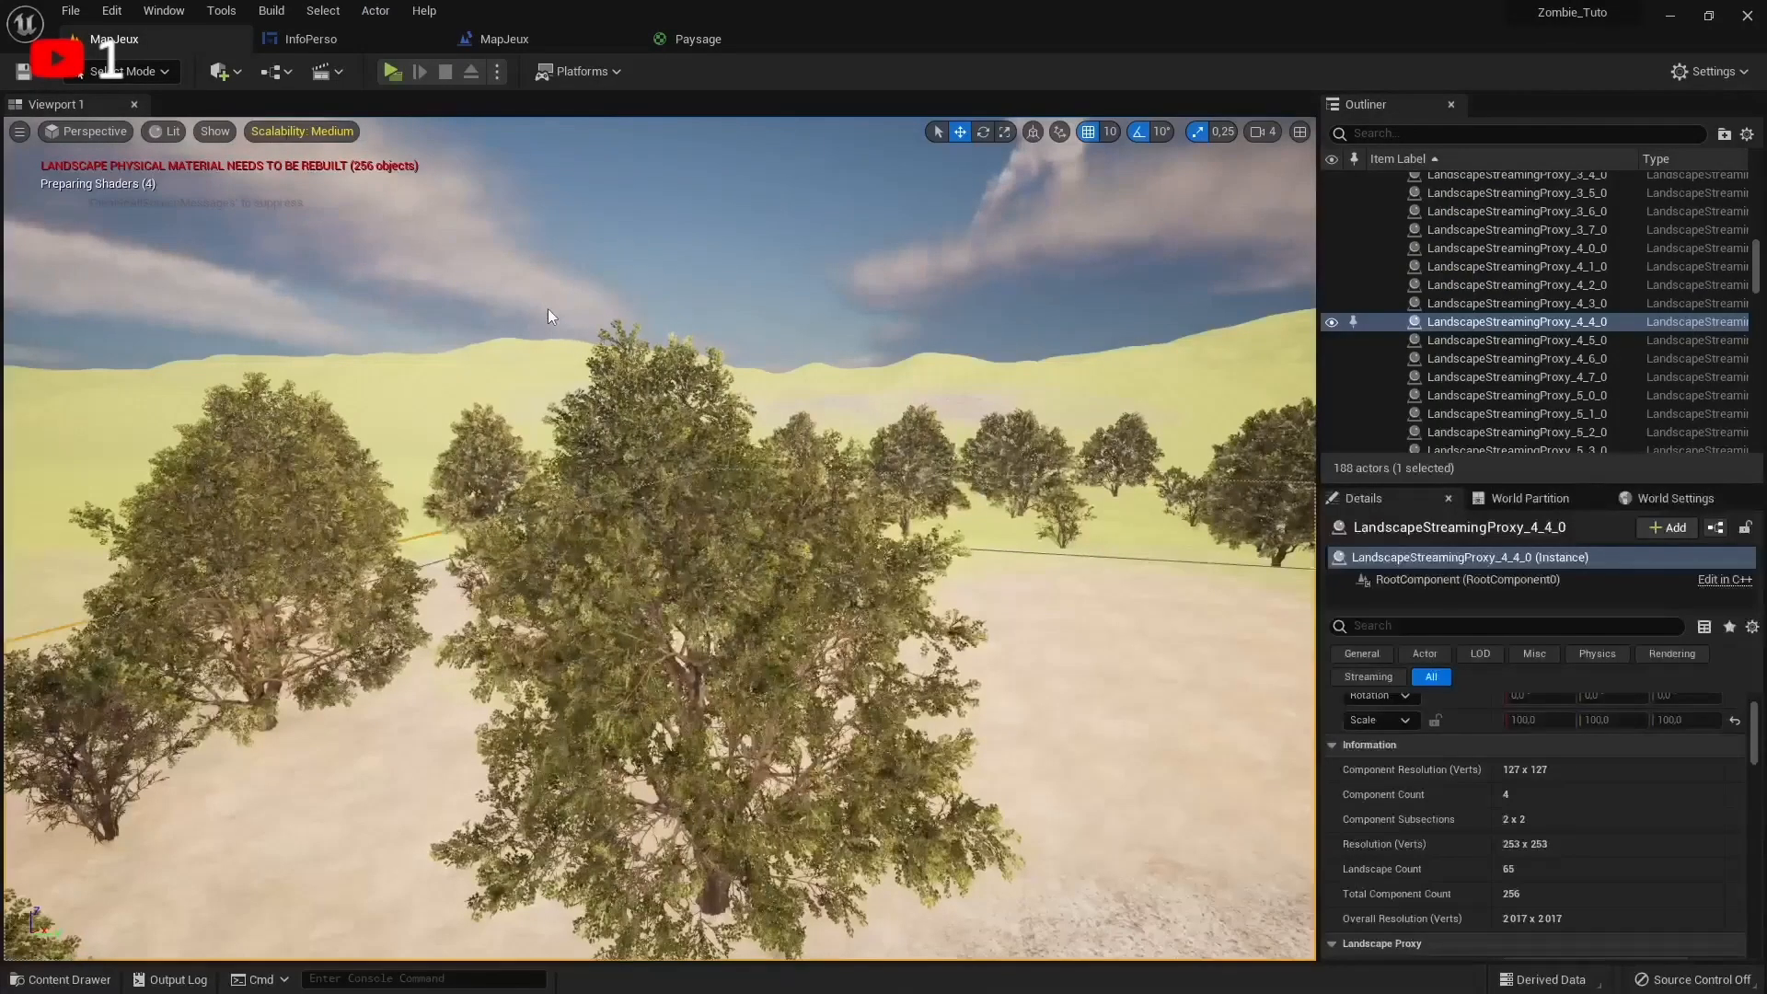
pyautogui.moveTo(548, 310); pyautogui.dragTo(817, 392, button='right')
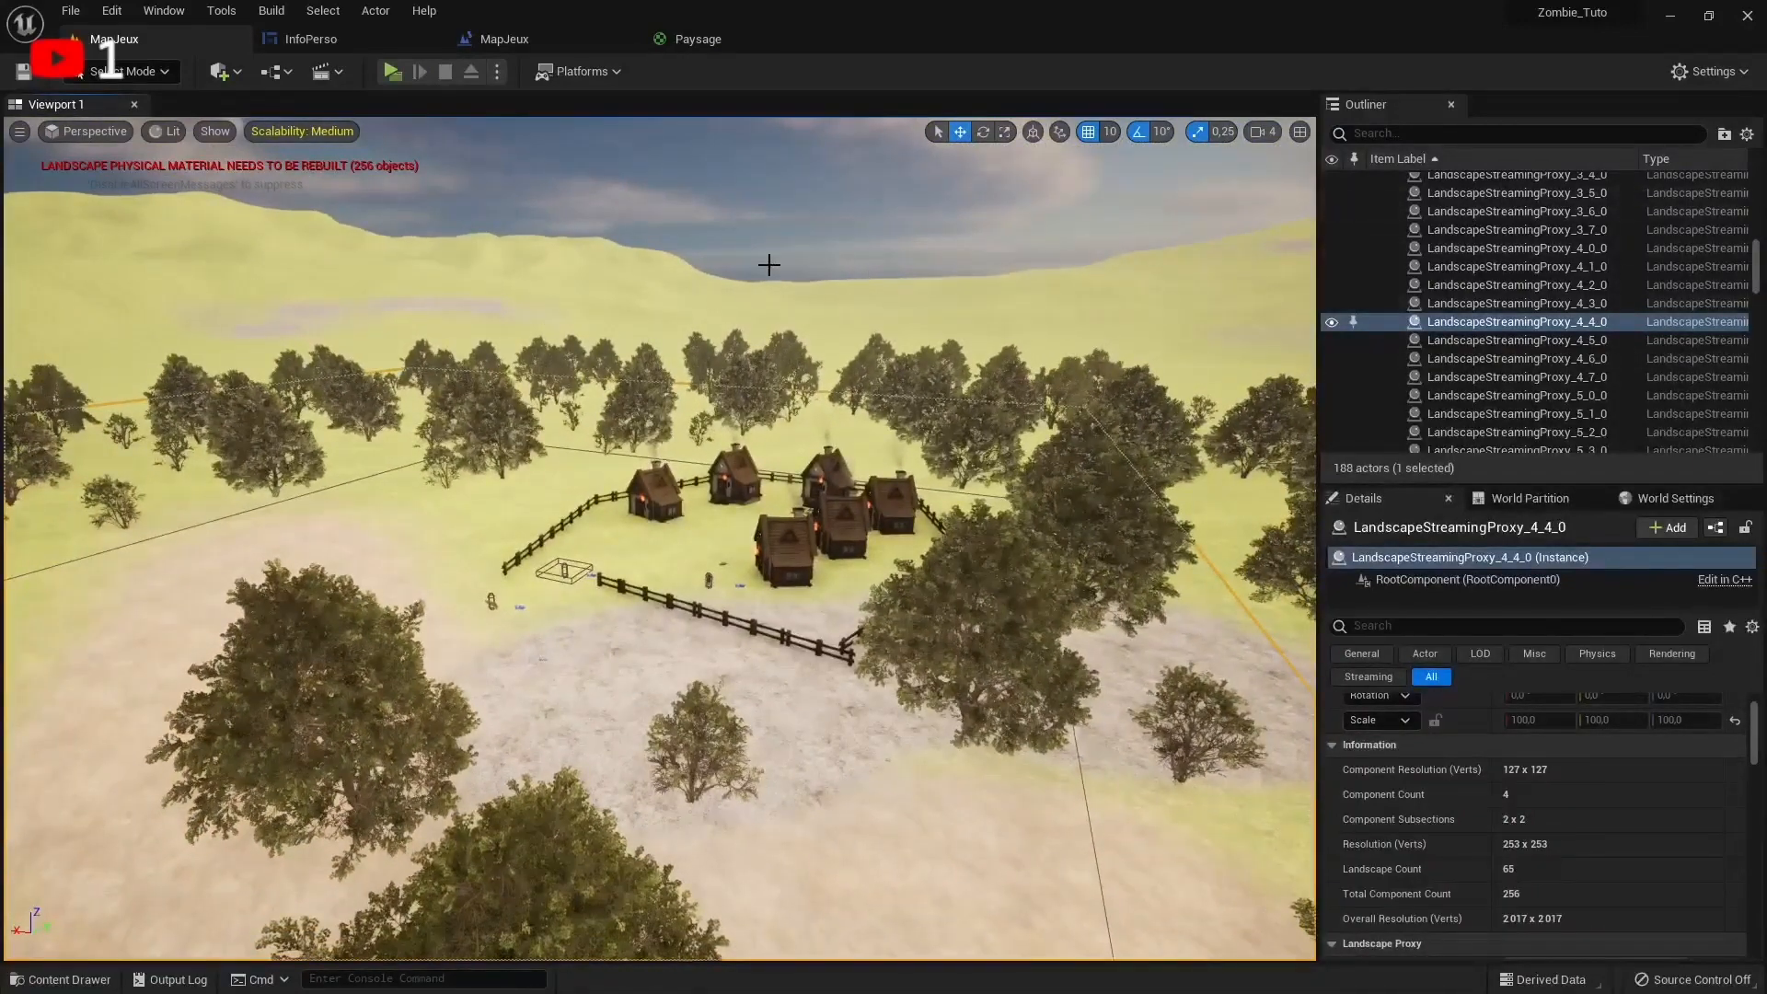
pyautogui.scroll(3, 1602, 319)
pyautogui.scroll(8, 1510, 332)
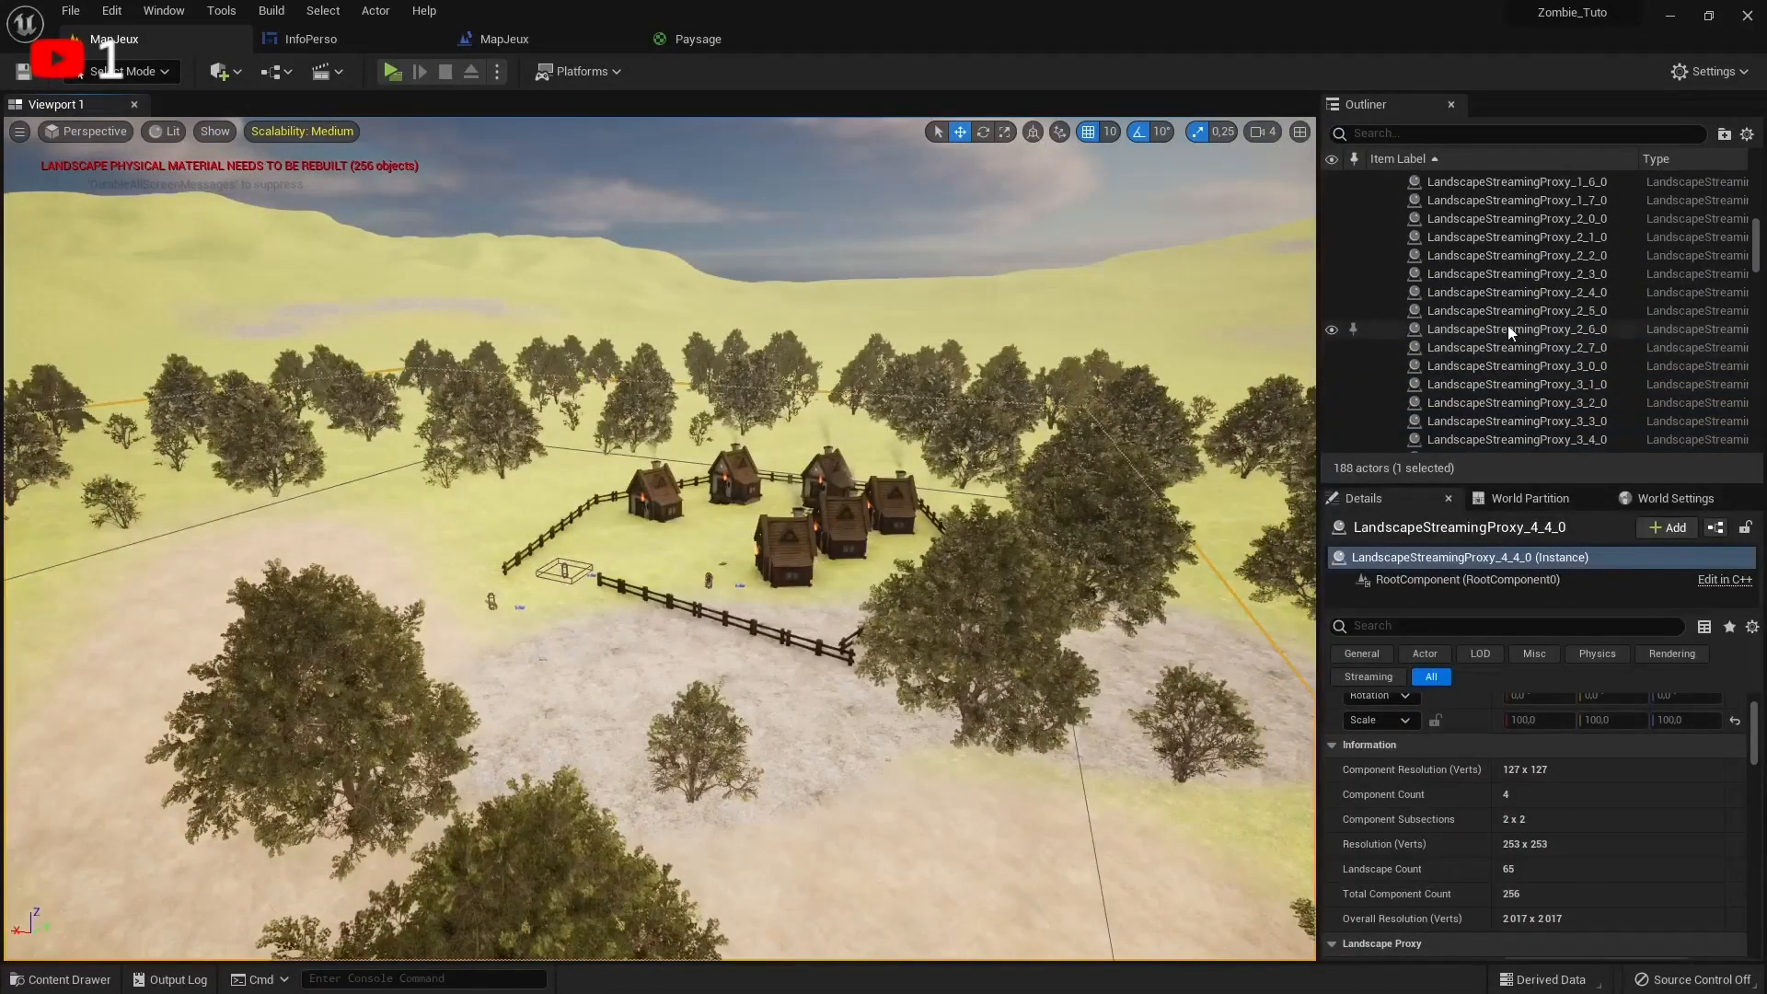
pyautogui.scroll(10, 1509, 333)
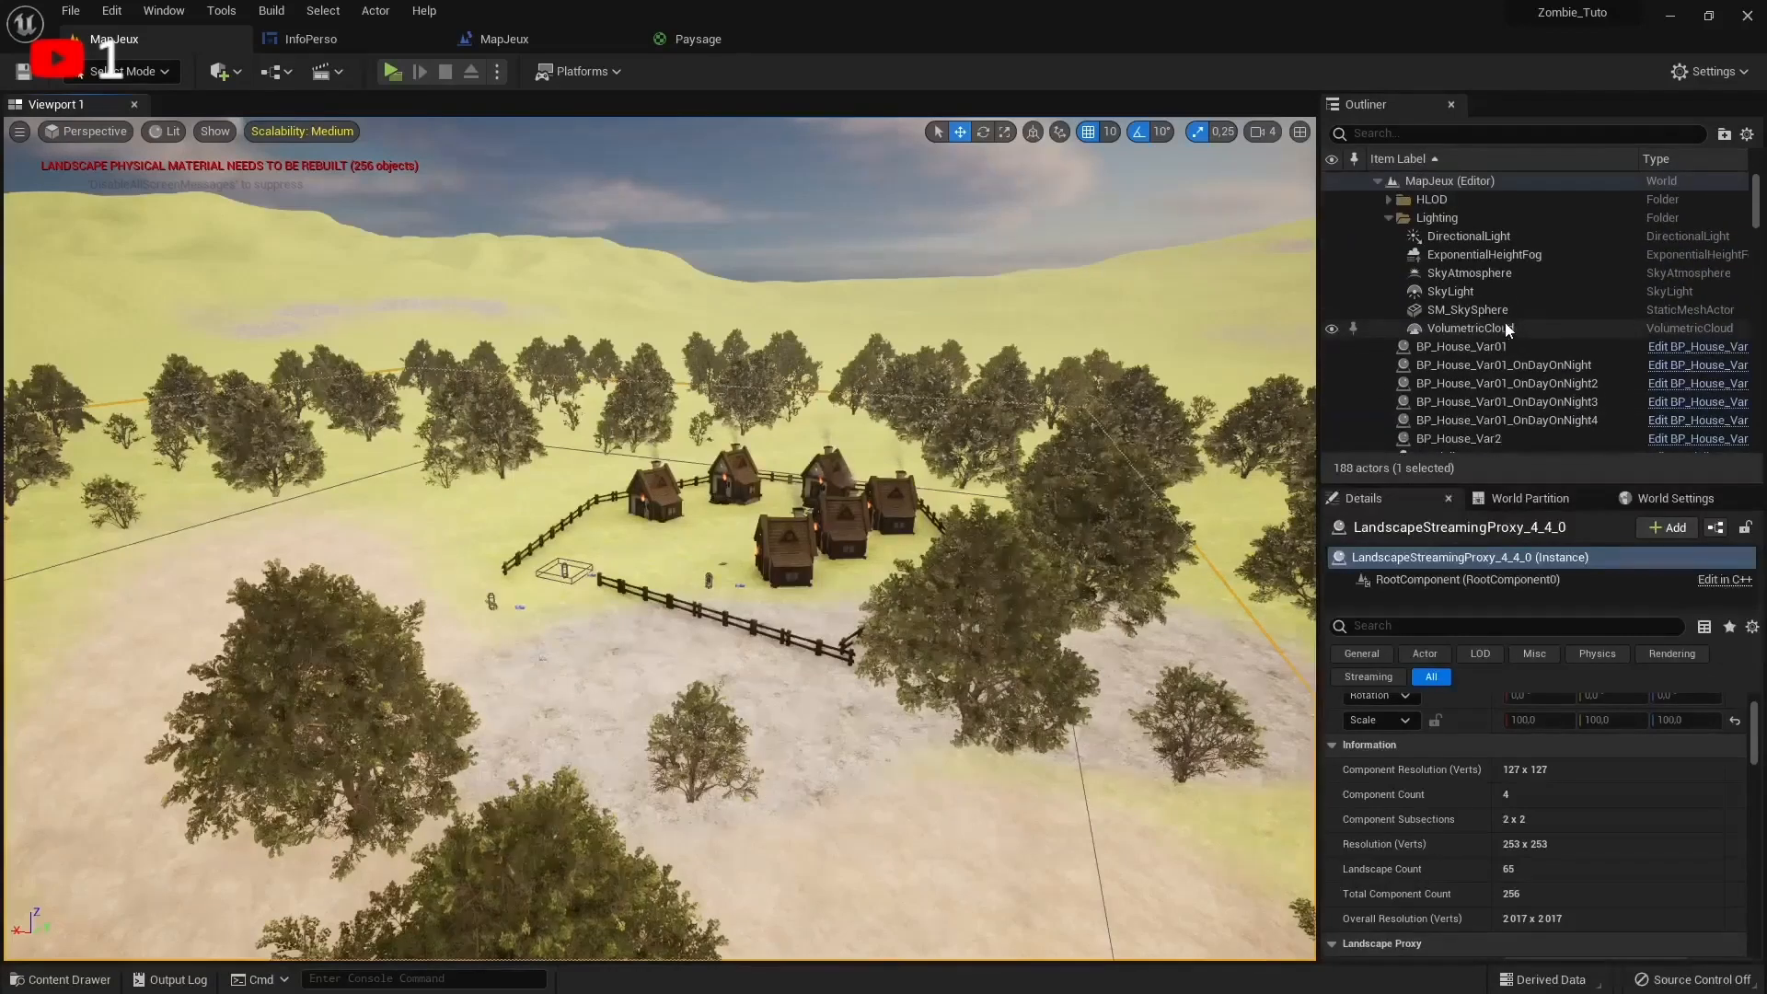
pyautogui.click(1465, 273)
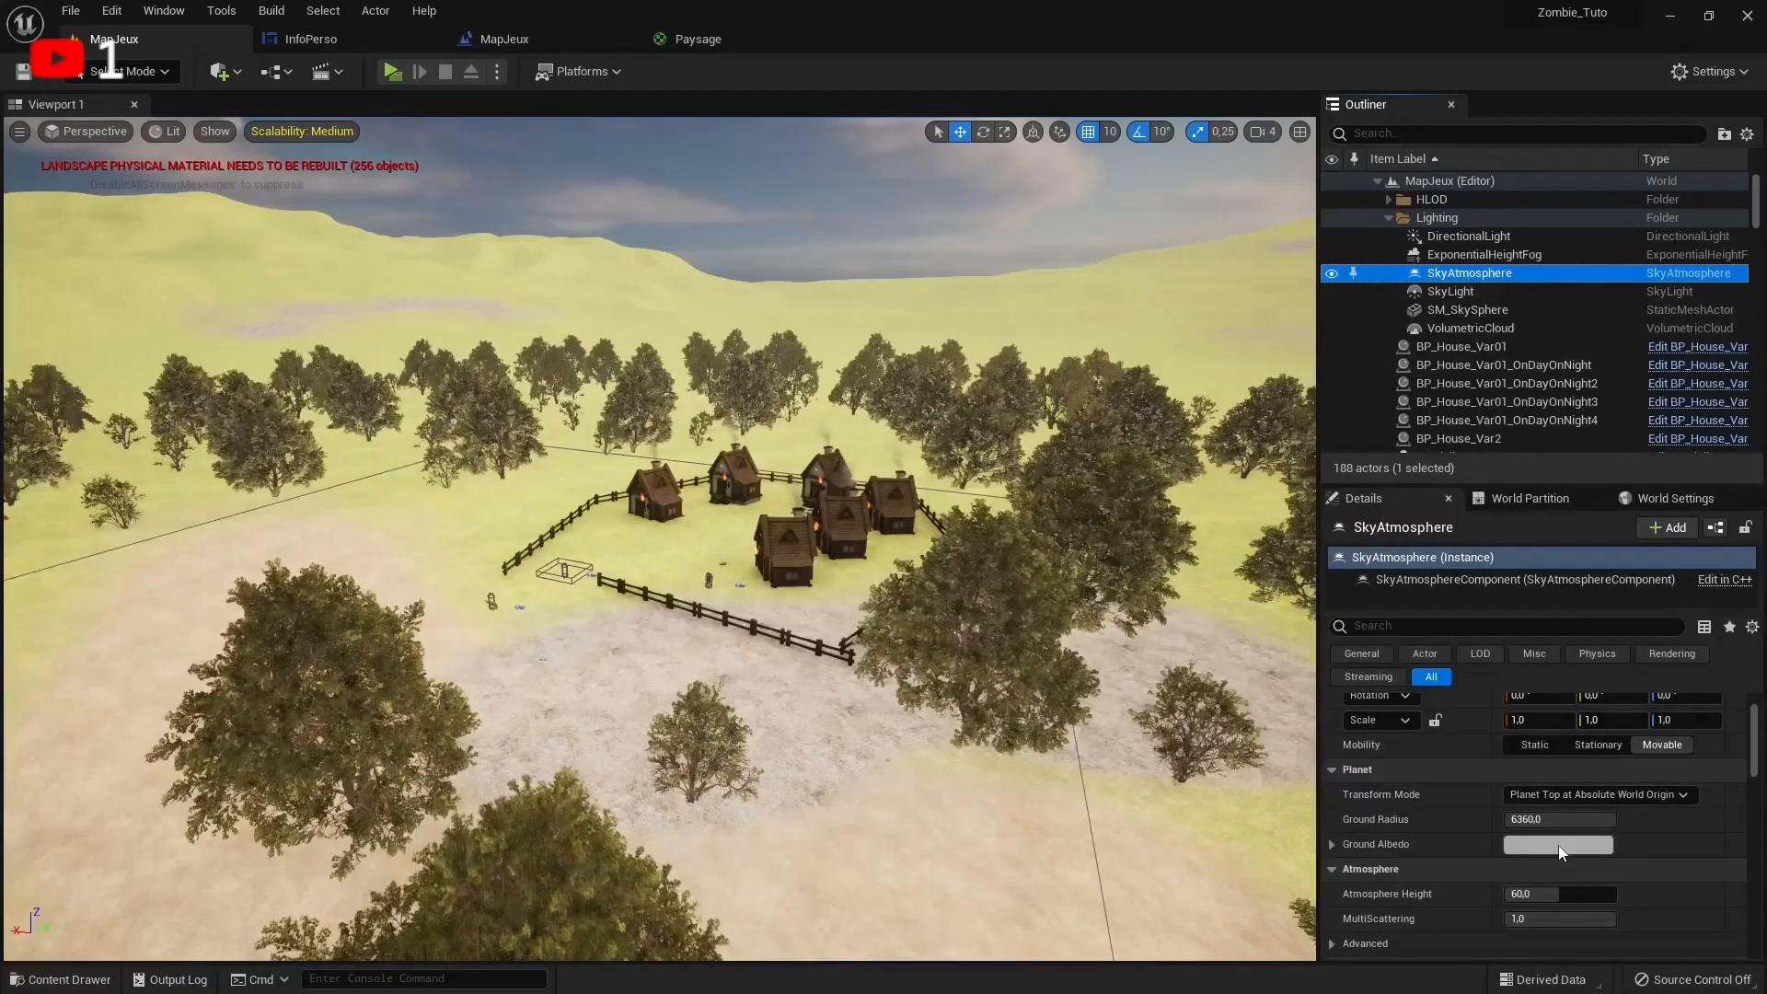
pyautogui.scroll(-3, 1559, 843)
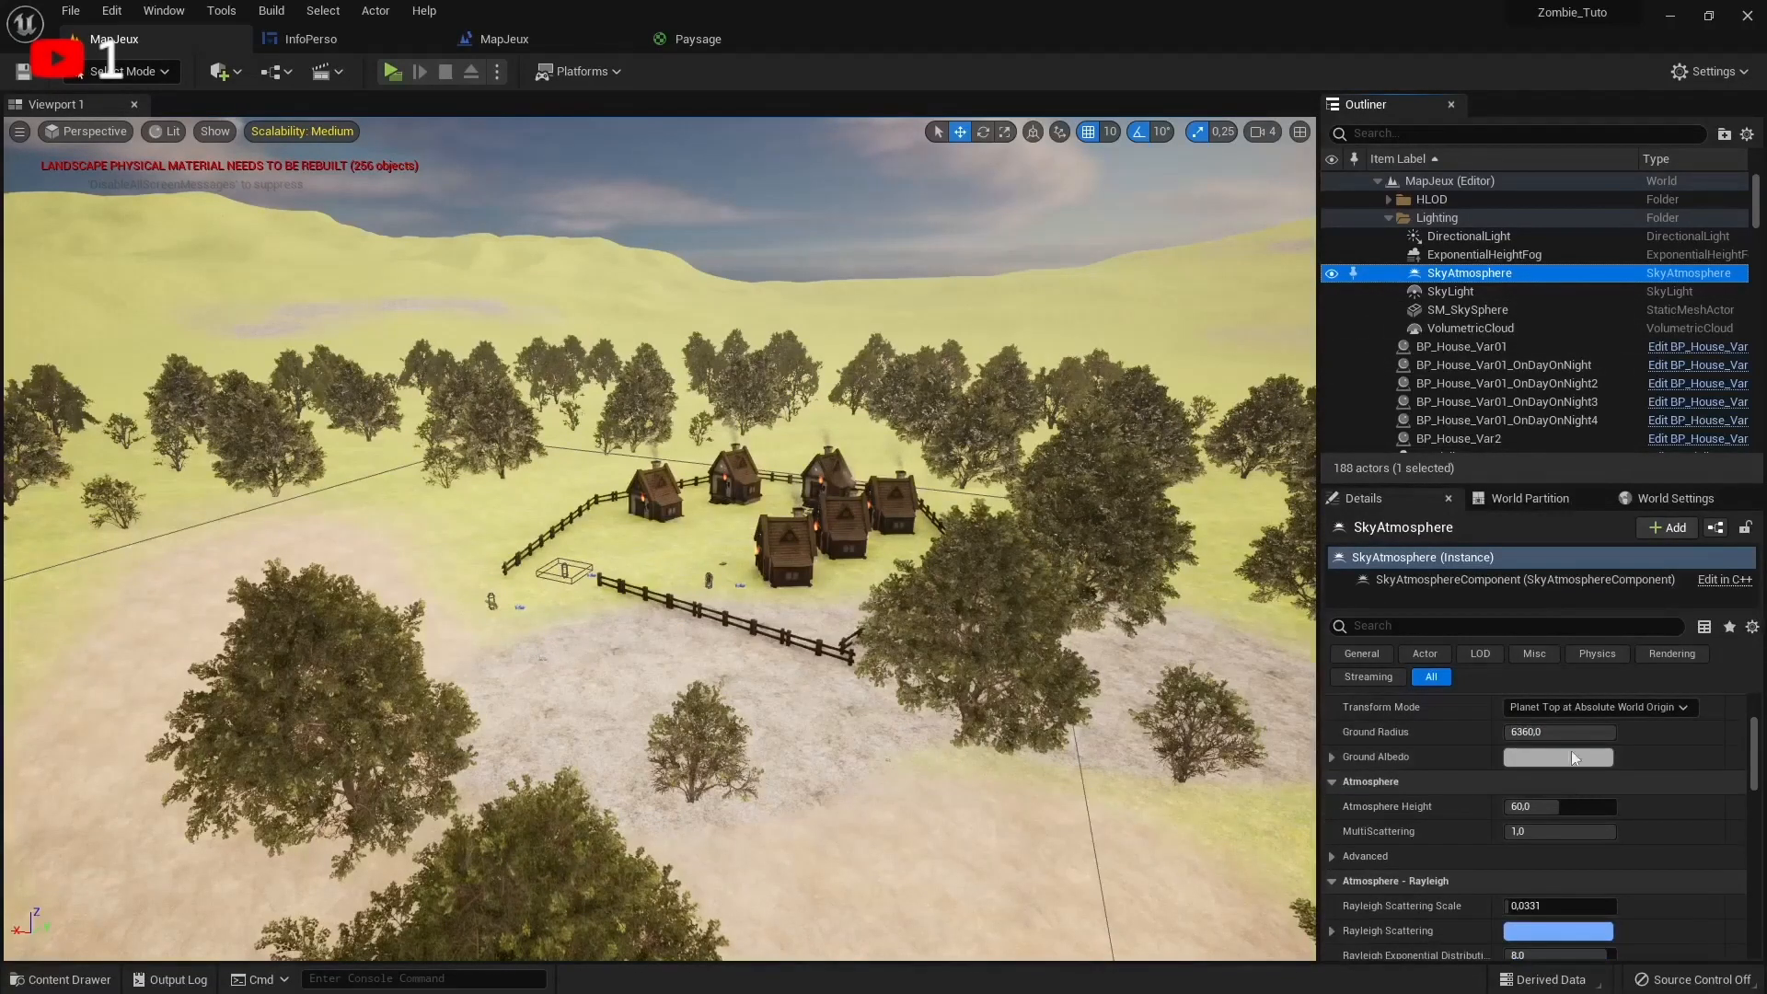
pyautogui.click(1463, 290)
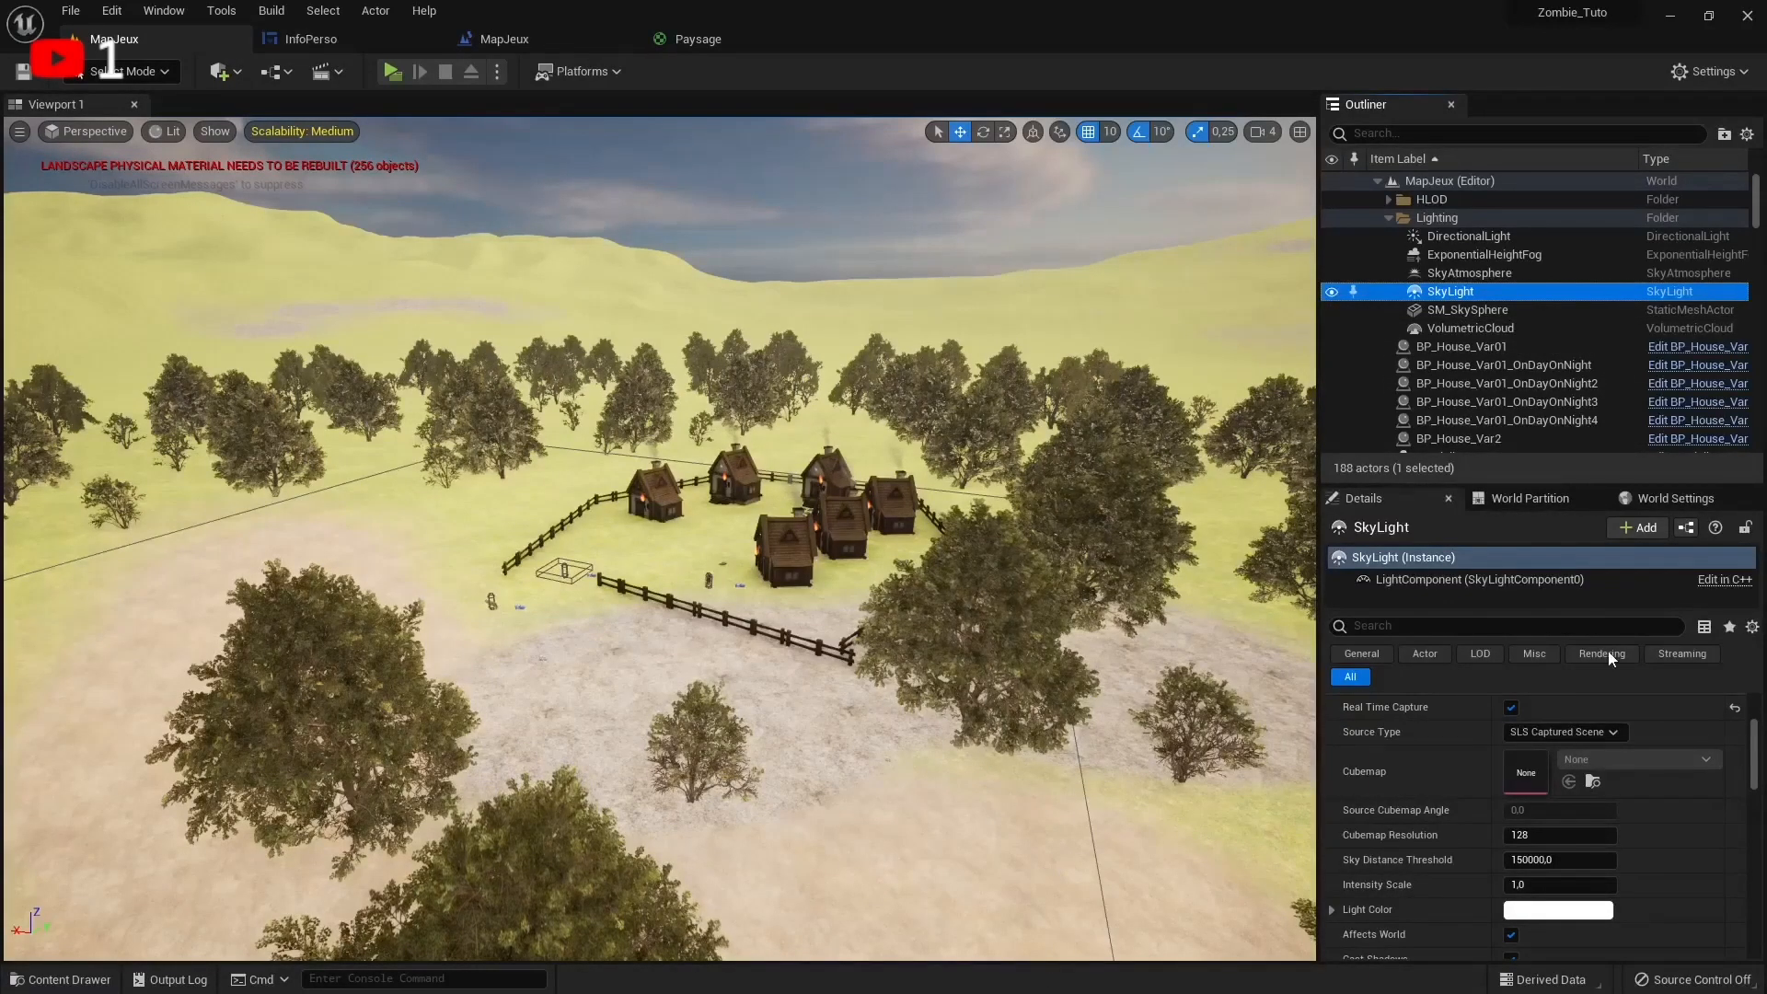
pyautogui.moveTo(1041, 421); pyautogui.dragTo(875, 364, button='right')
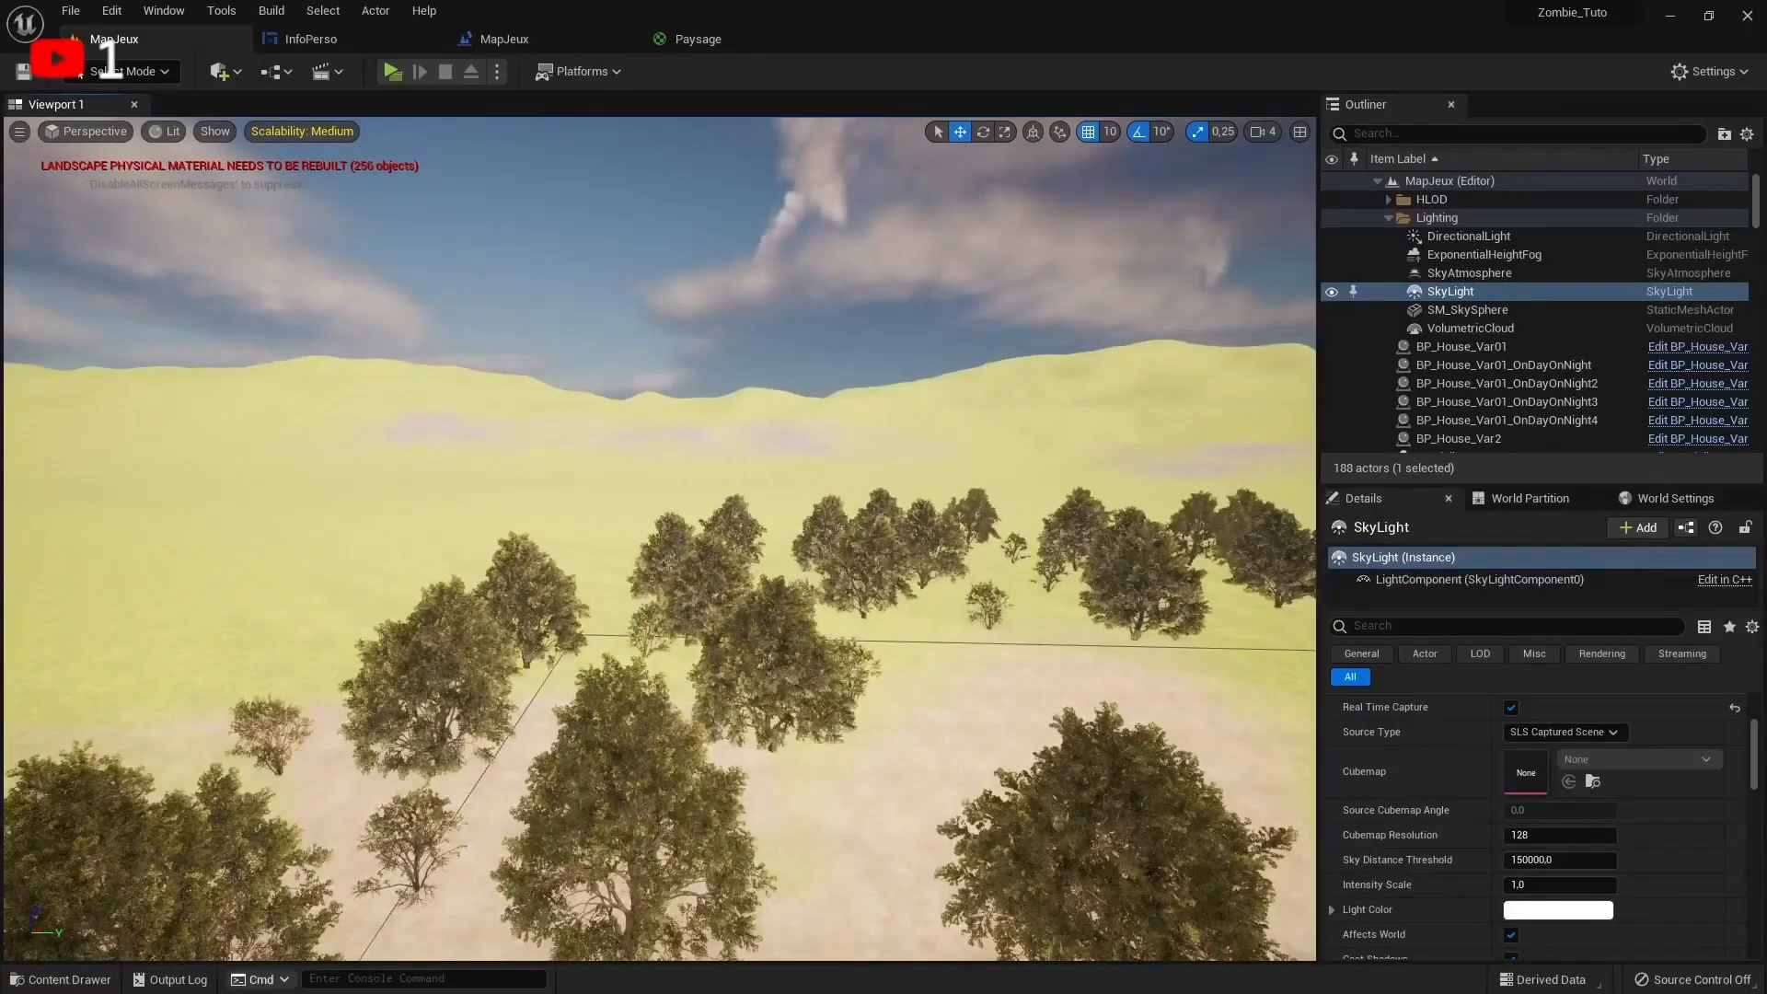
# Reopen the Paysage material from the Map/Game/Texture folder and inspect its grass and gravel Texture Sample nodes
pyautogui.click(58, 980)
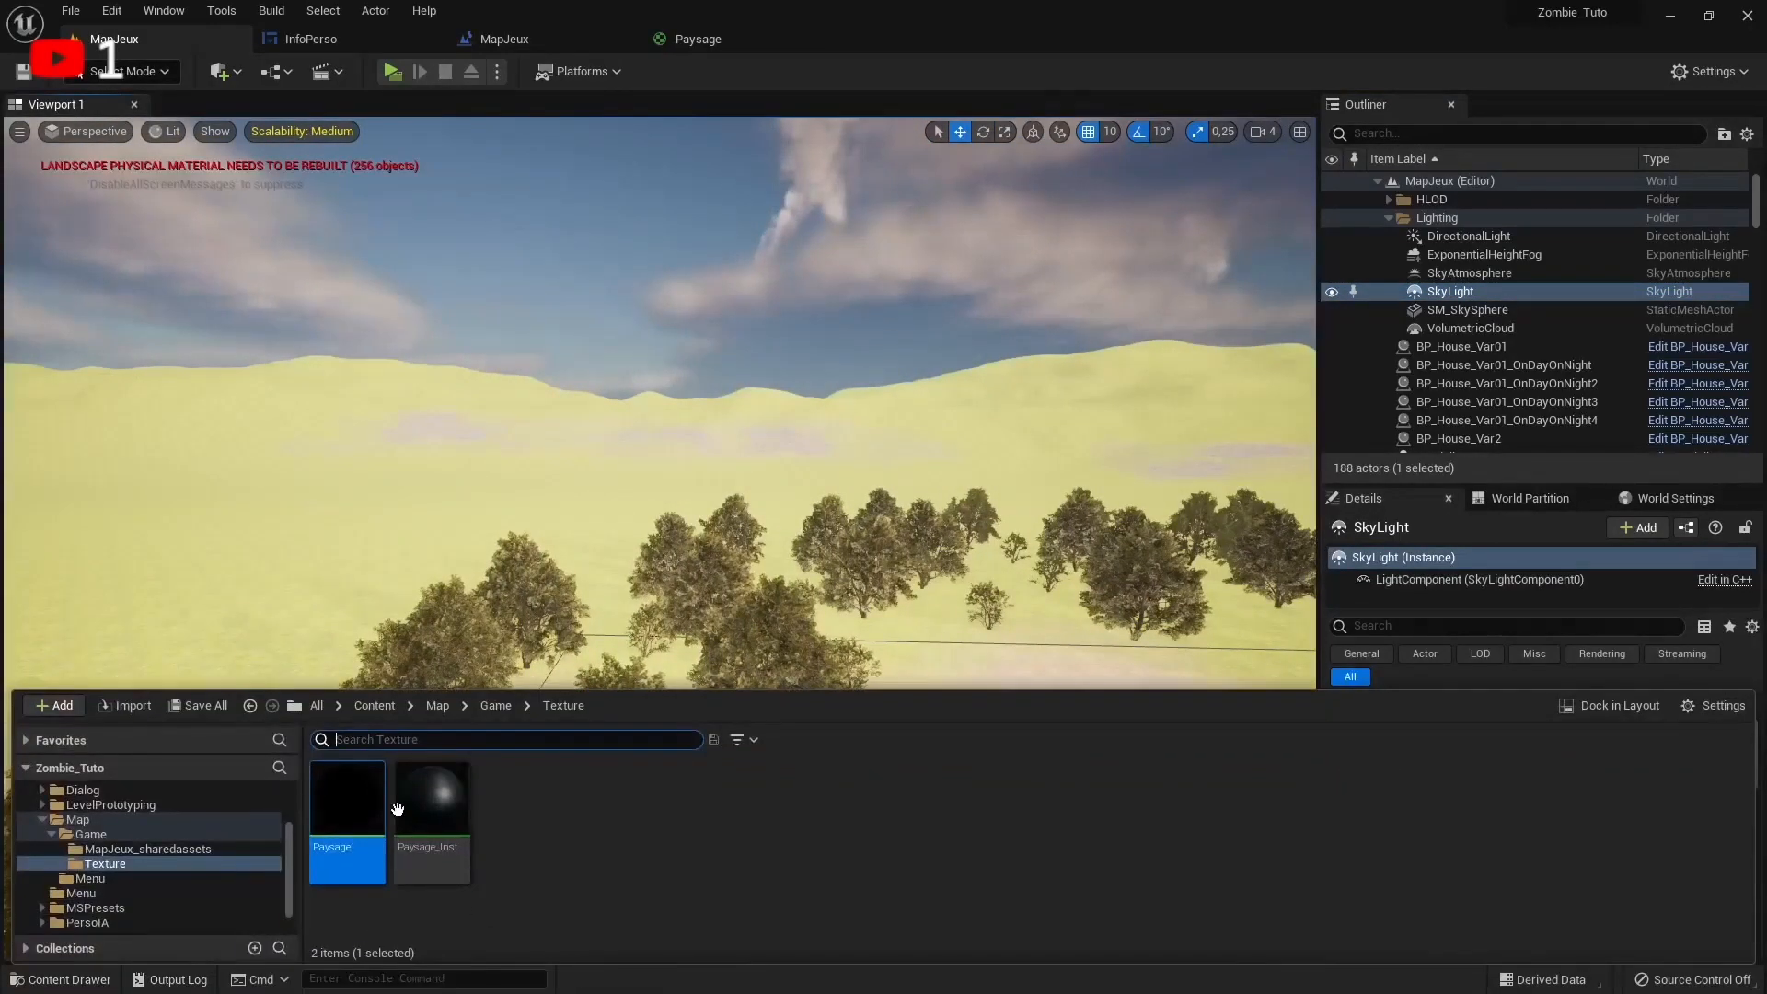
pyautogui.doubleClick(362, 804)
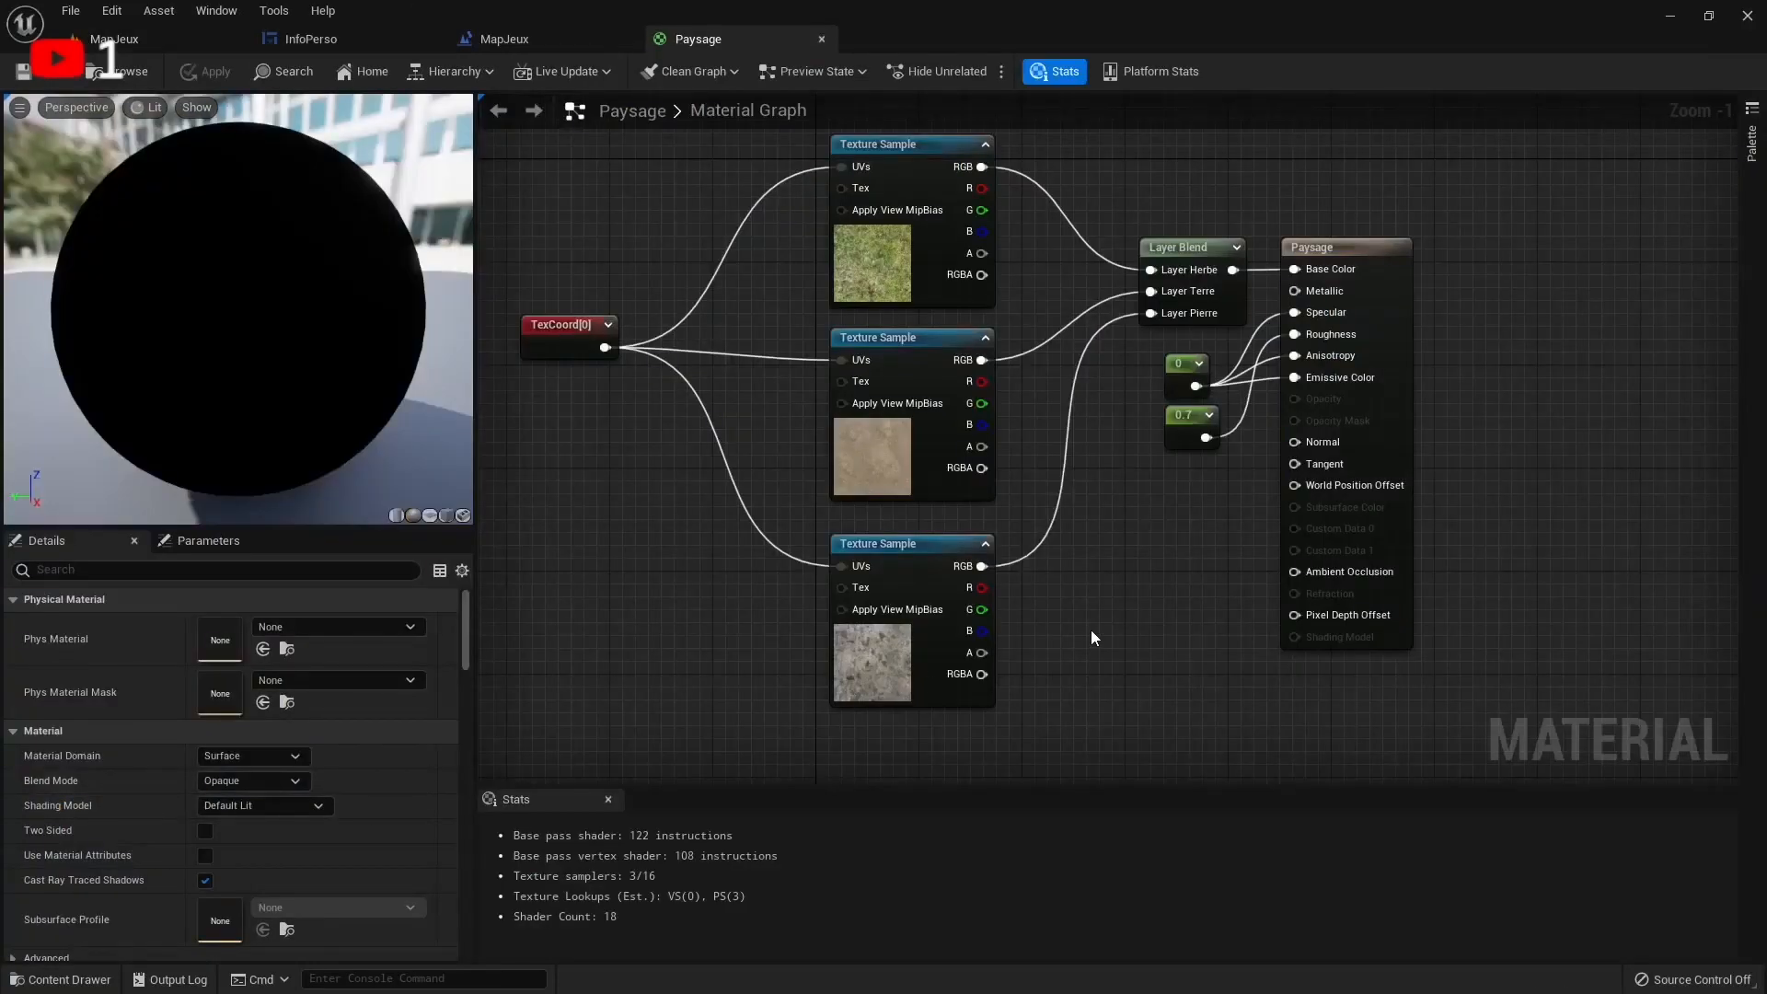
pyautogui.click(891, 302)
pyautogui.click(882, 370)
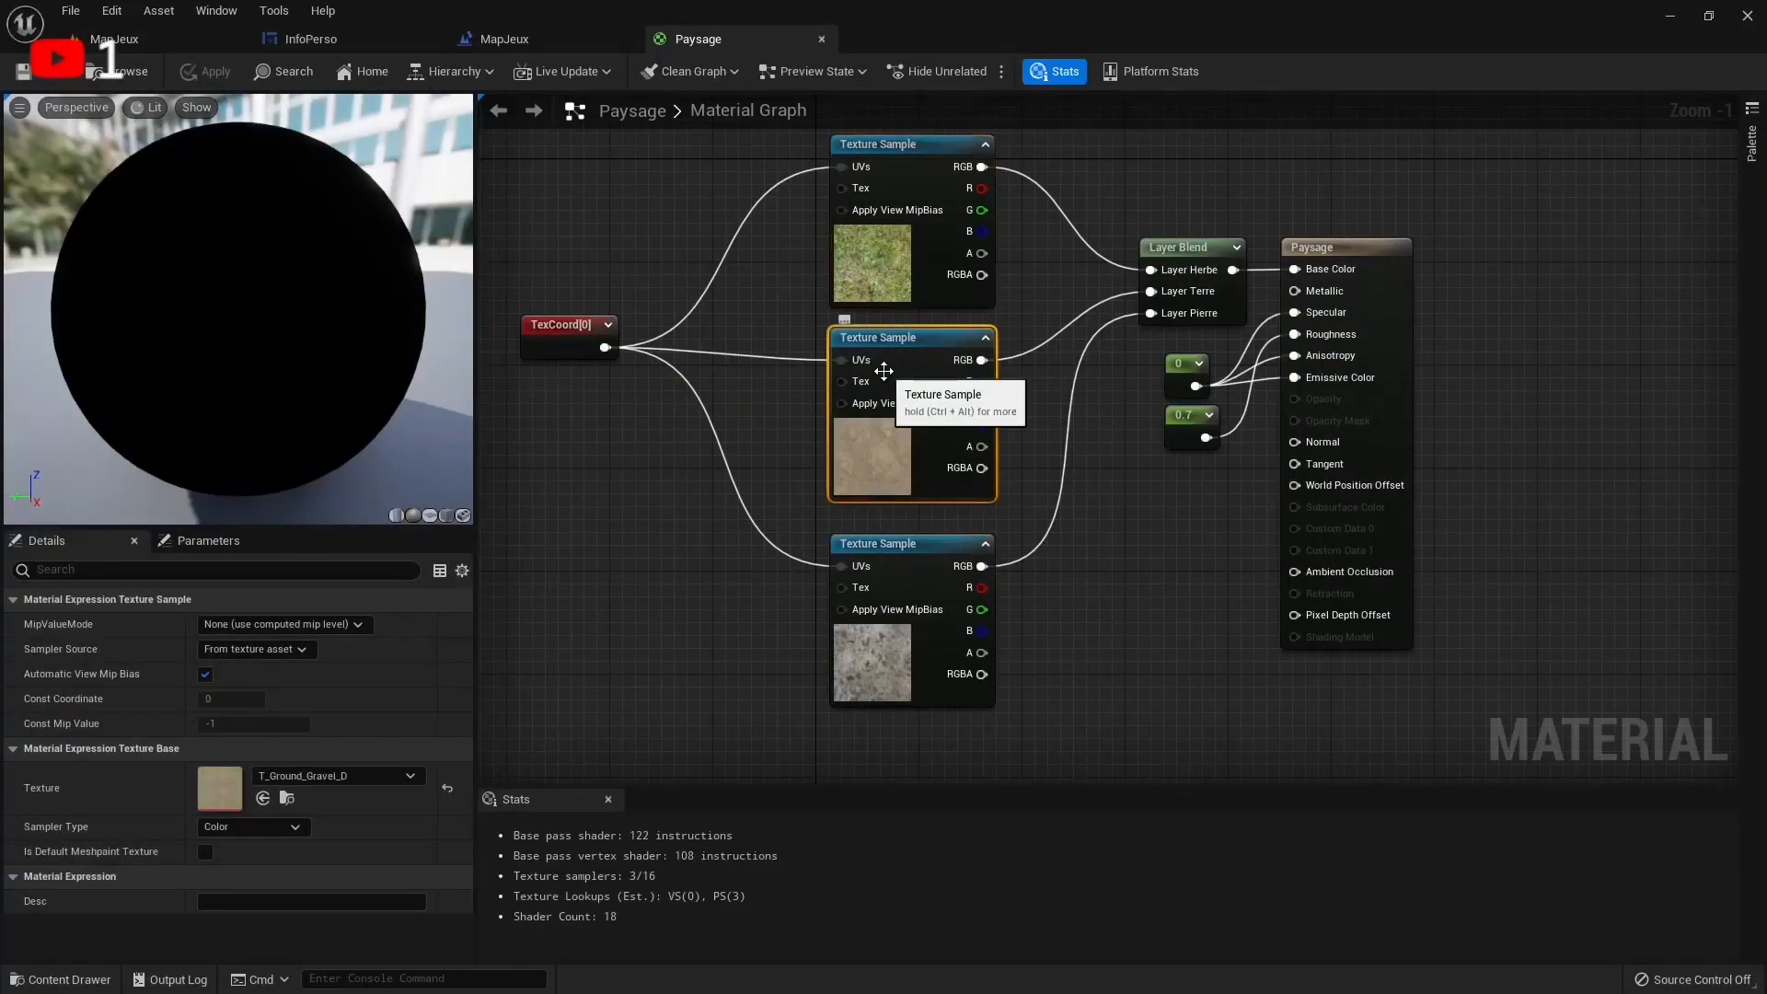
# Return to the MapJeux level, start a play test and accept the displayed character
pyautogui.click(138, 39)
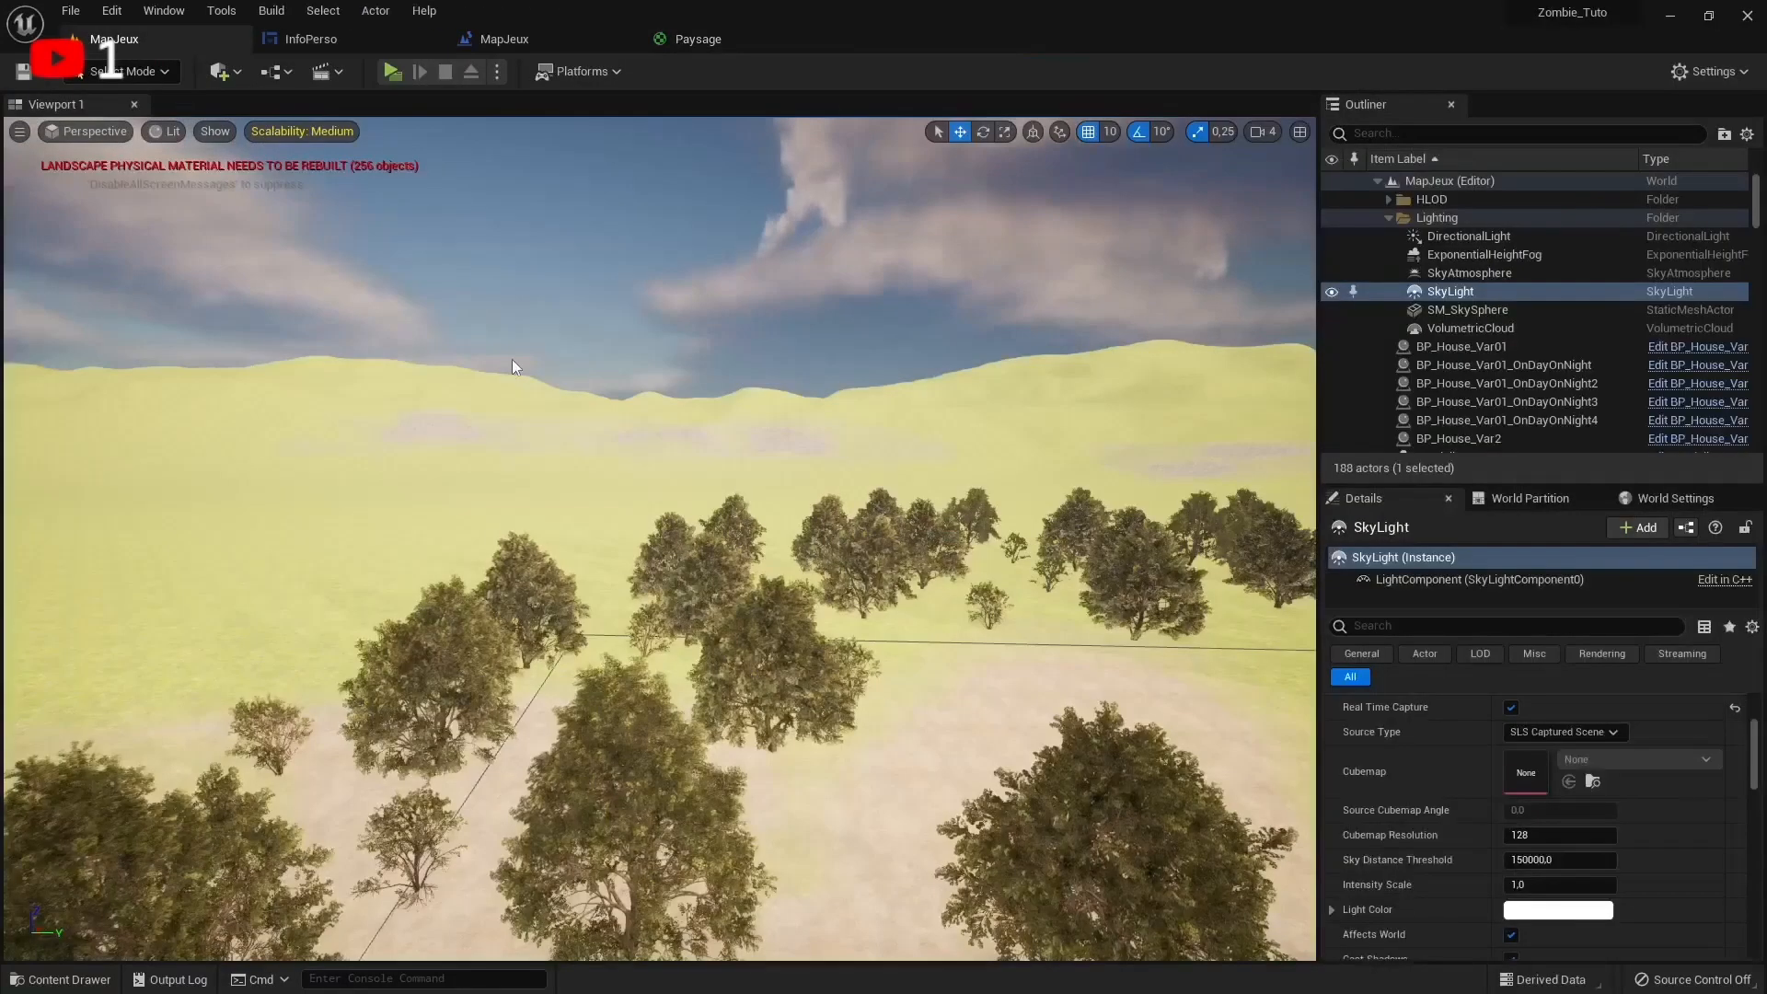
pyautogui.moveTo(660, 538); pyautogui.dragTo(939, 562, button='right')
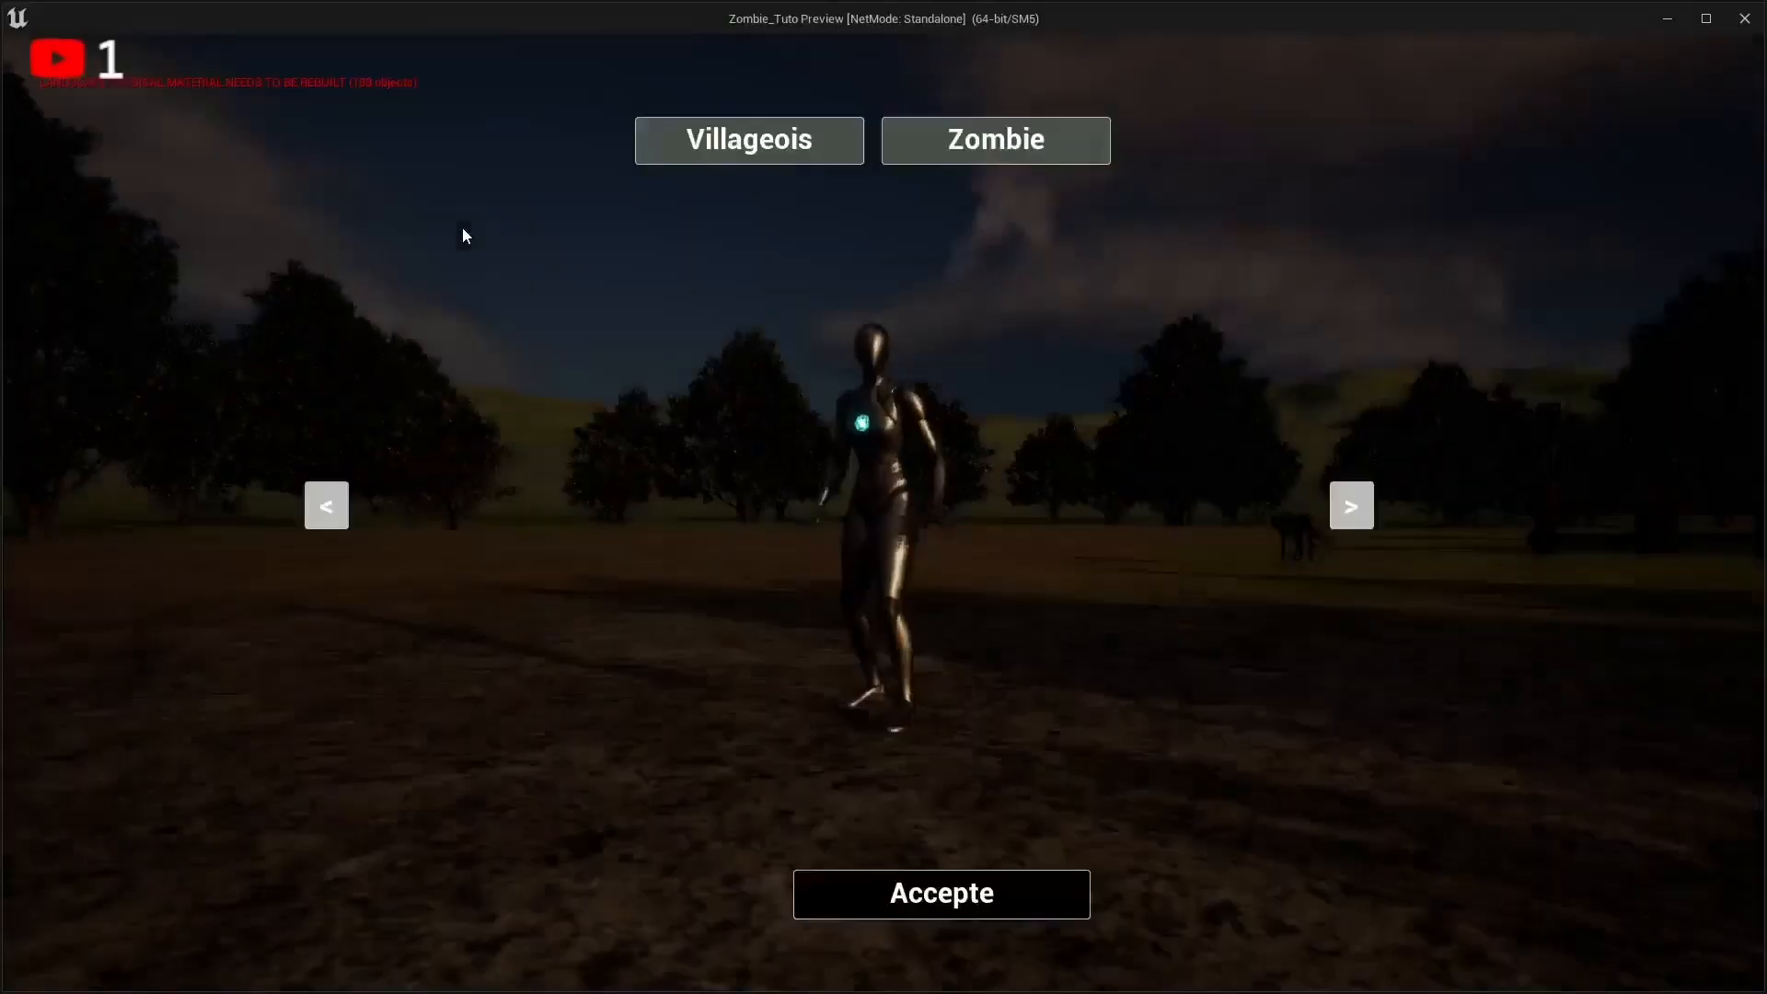
pyautogui.click(943, 890)
pyautogui.click(810, 485)
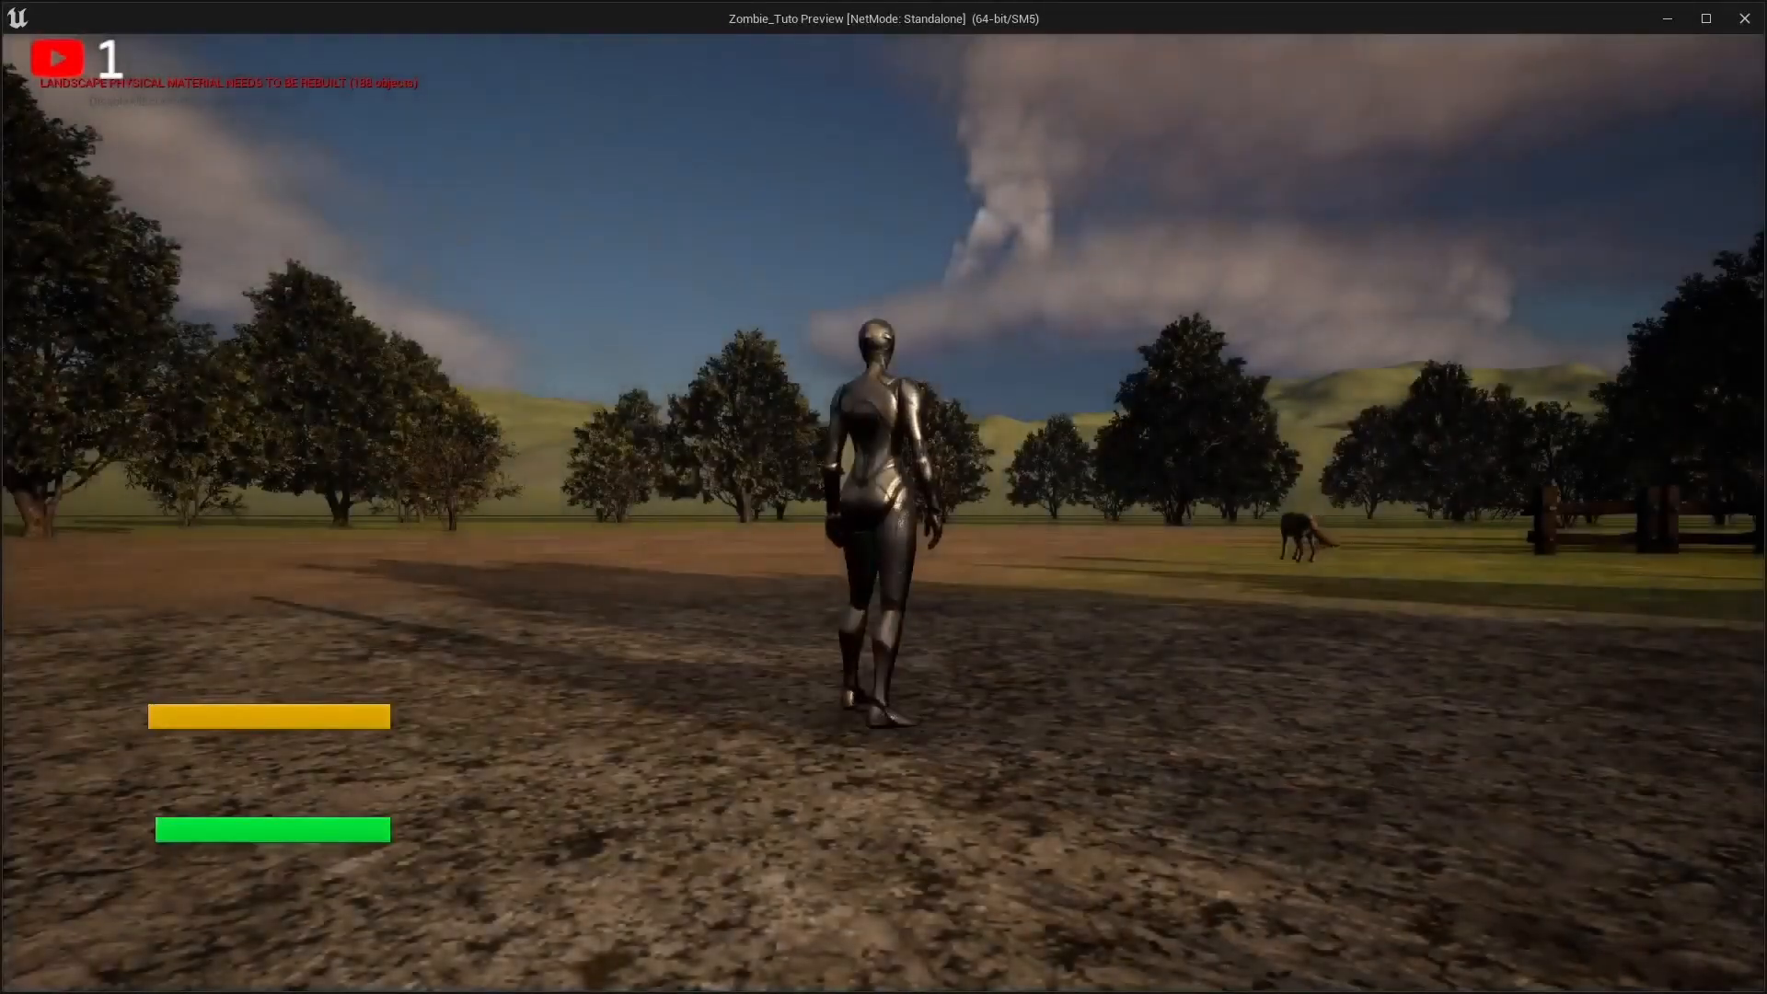
# Walk the character across the gravel, dirt and grass near the village to examine the landscape's shine, and end the play test
pyautogui.press('w')
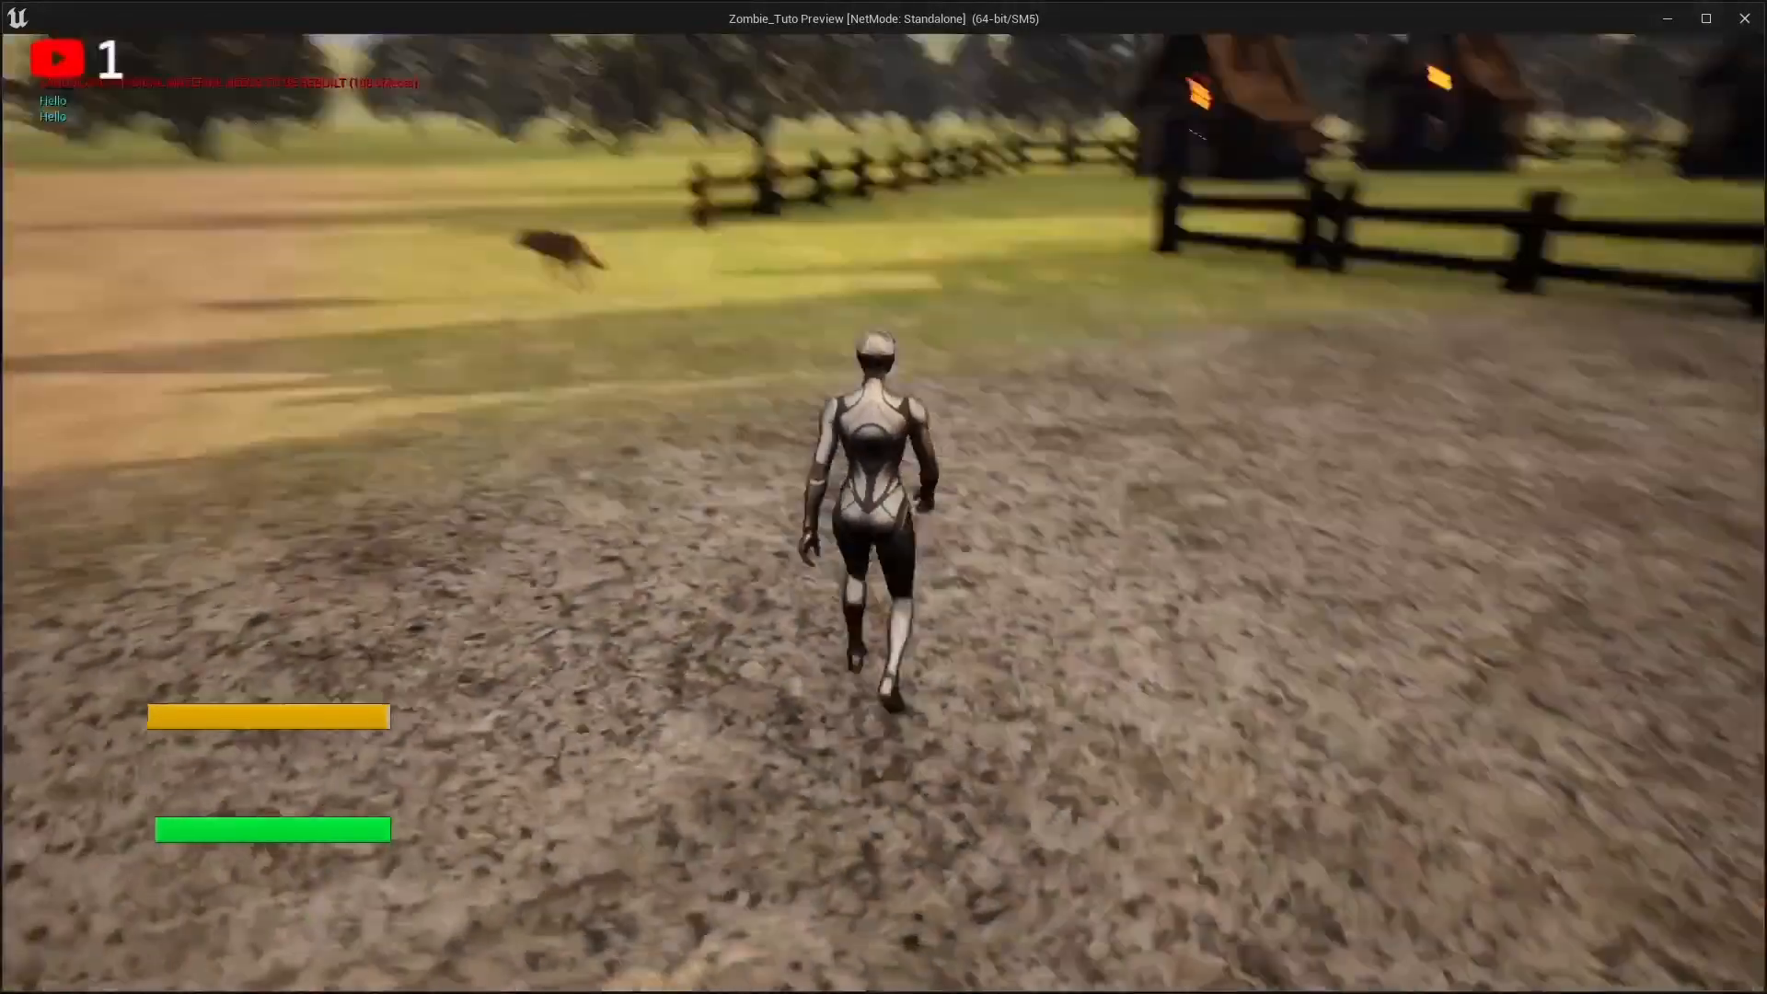
pyautogui.press('w')
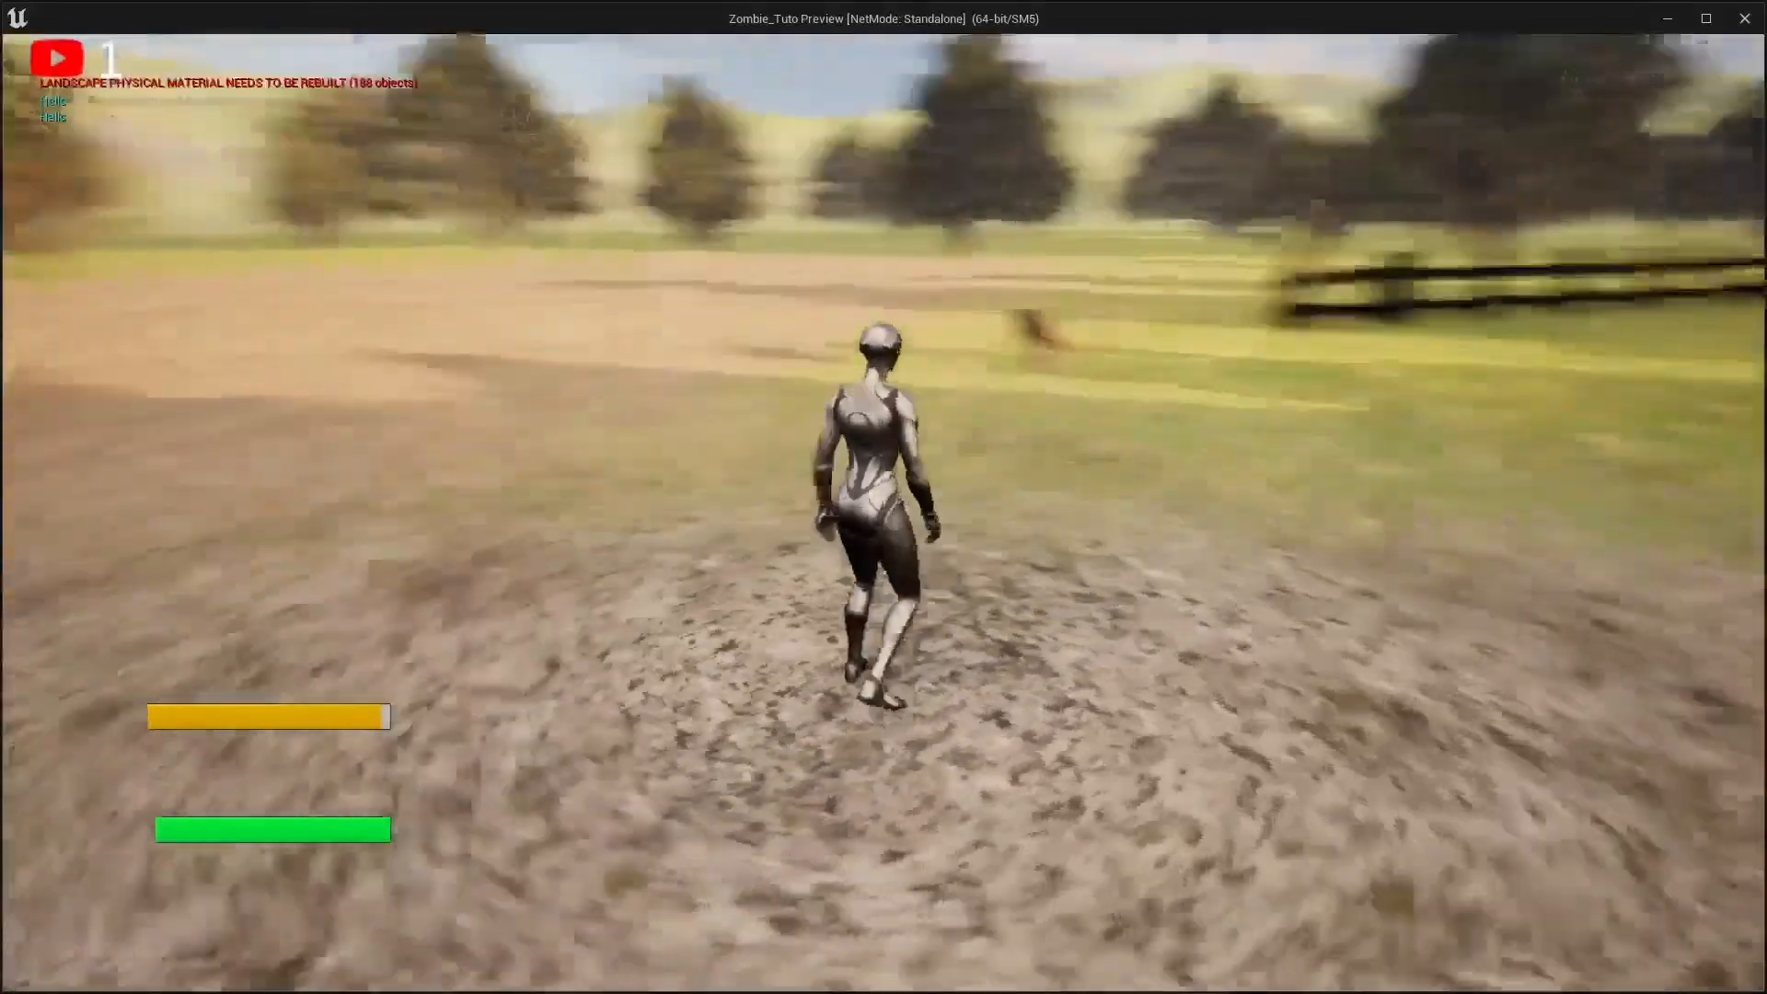
pyautogui.press('w')
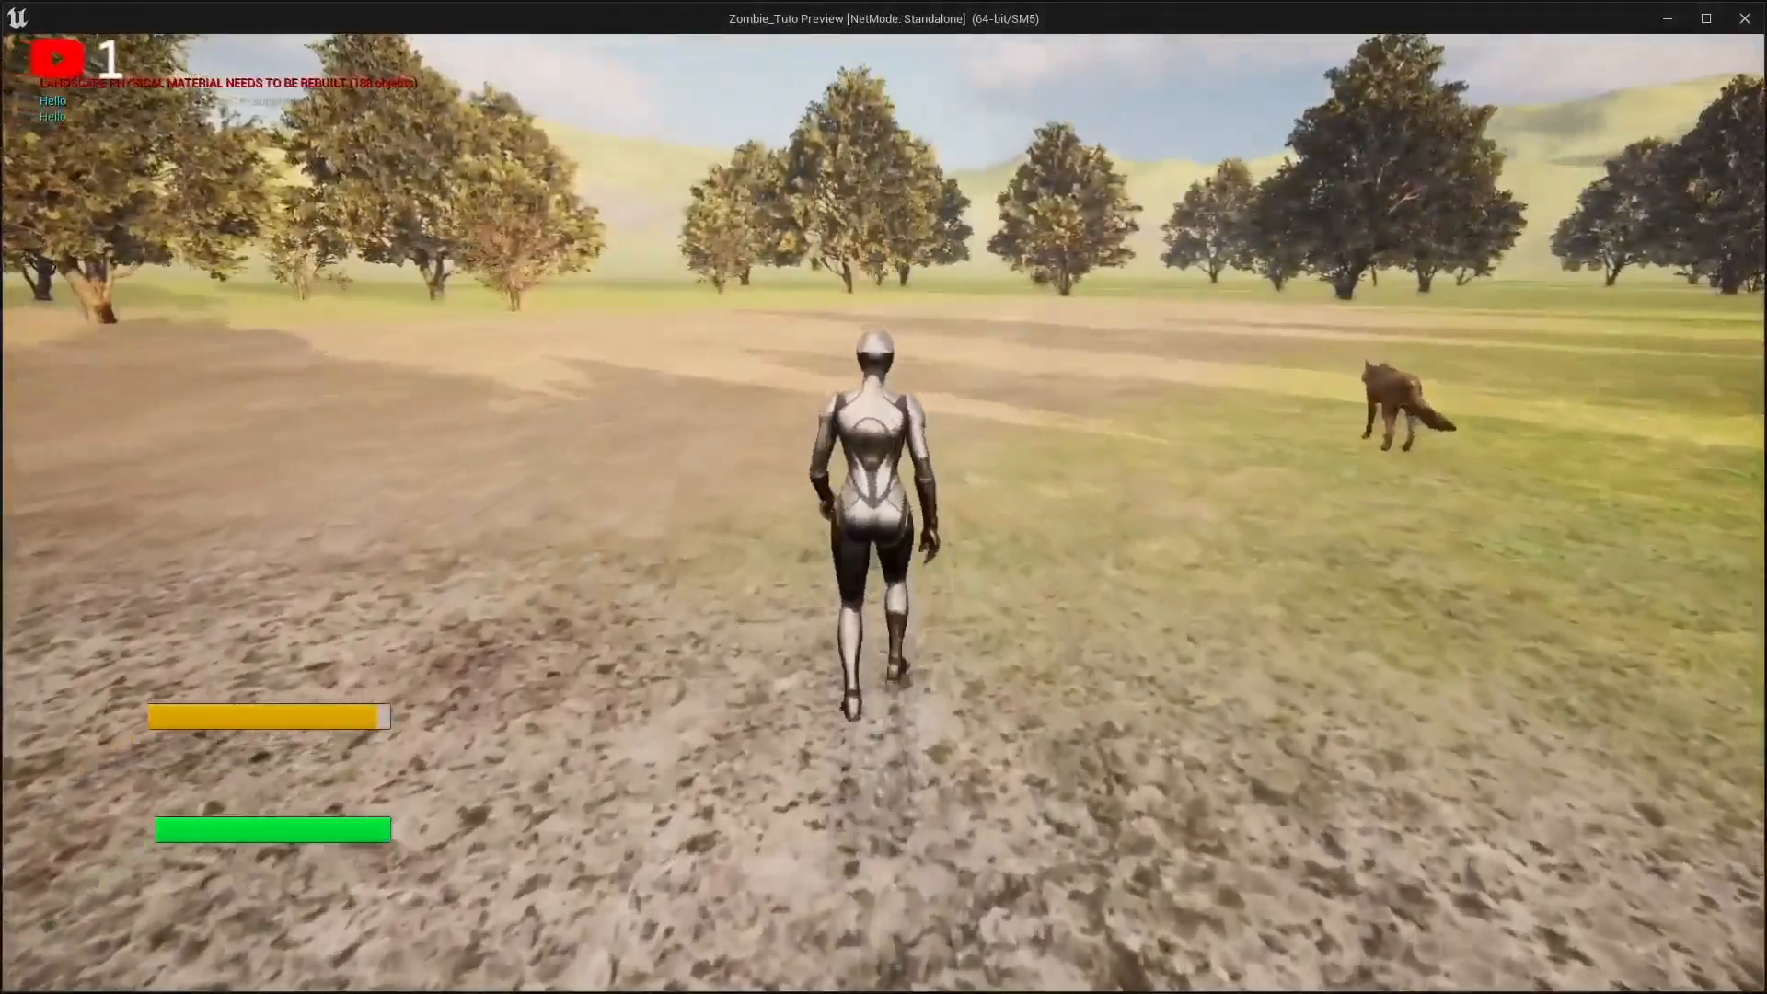
pyautogui.press('w')
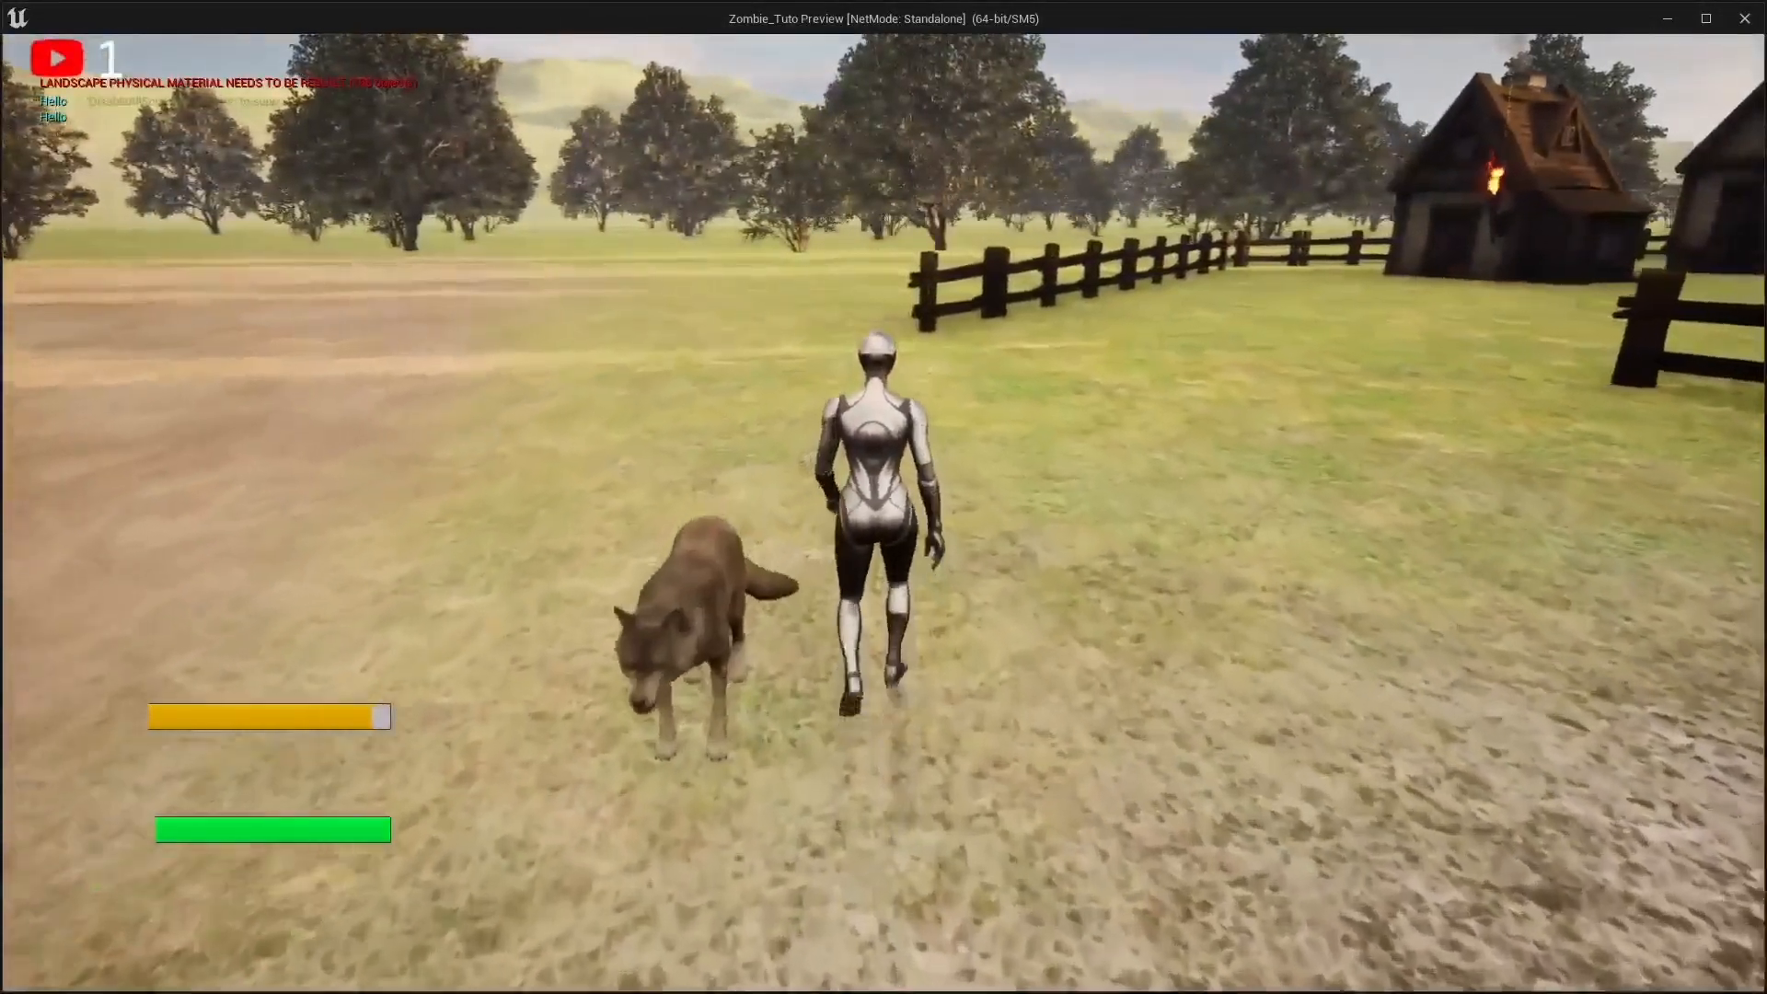
pyautogui.press('w')
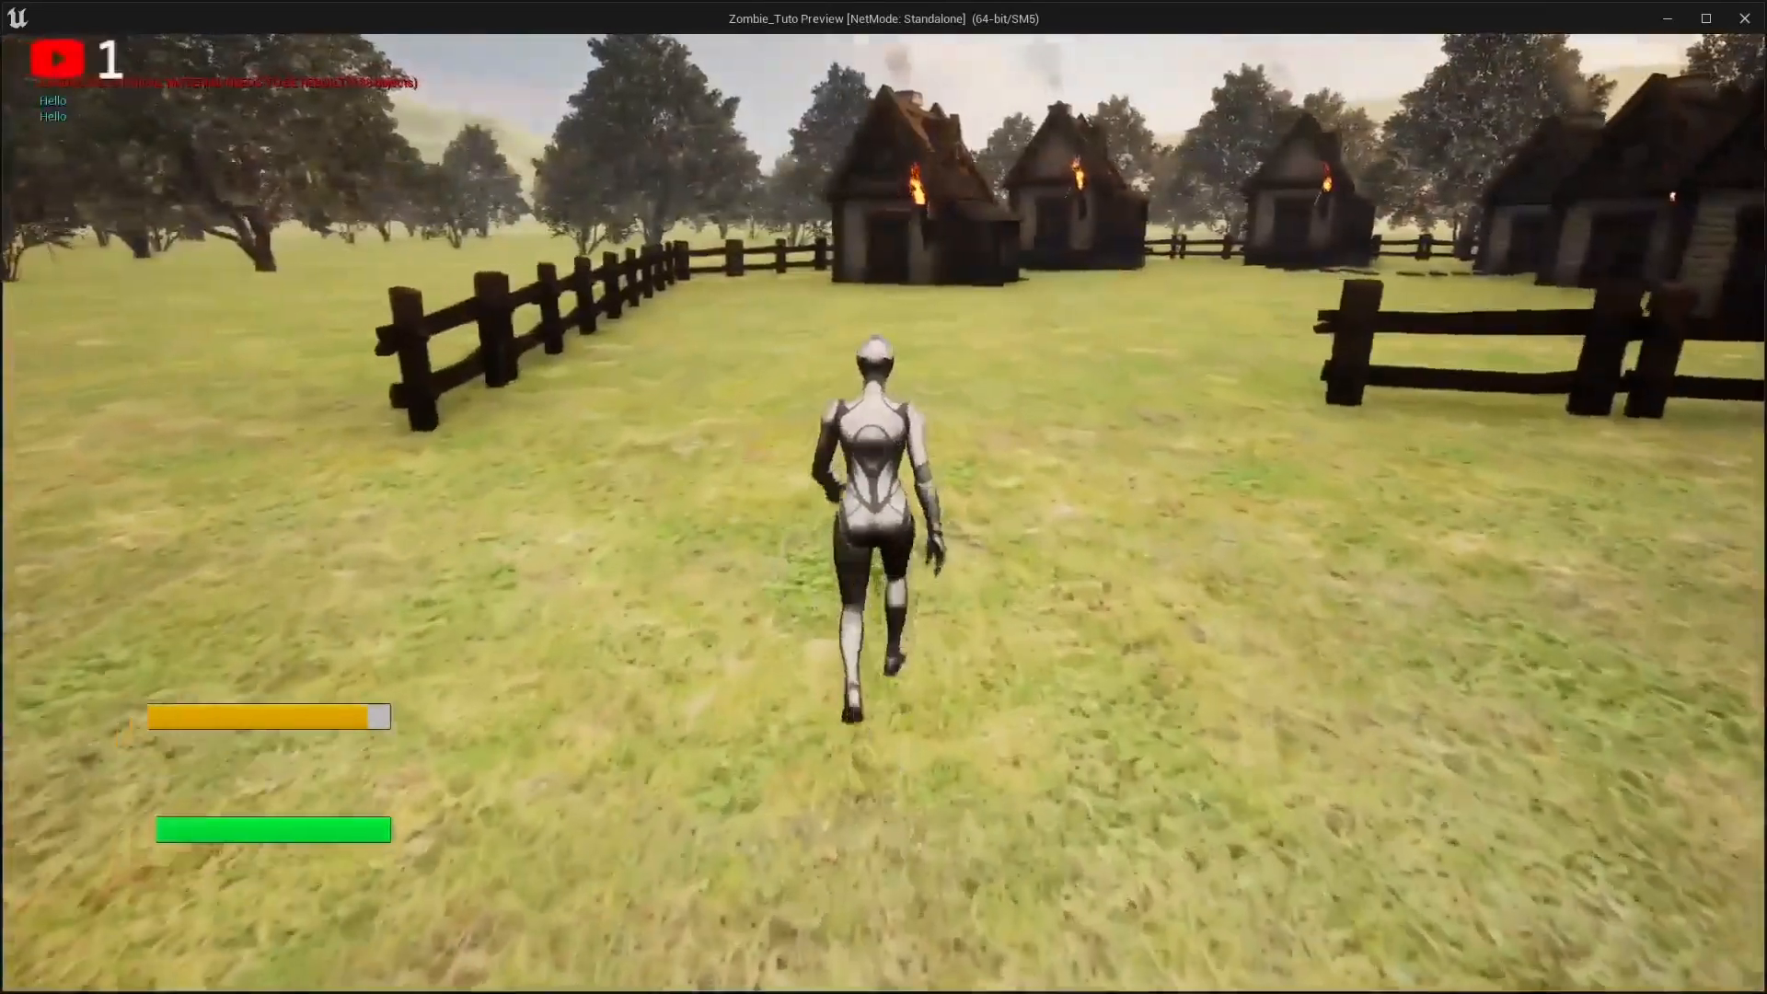
pyautogui.press('w')
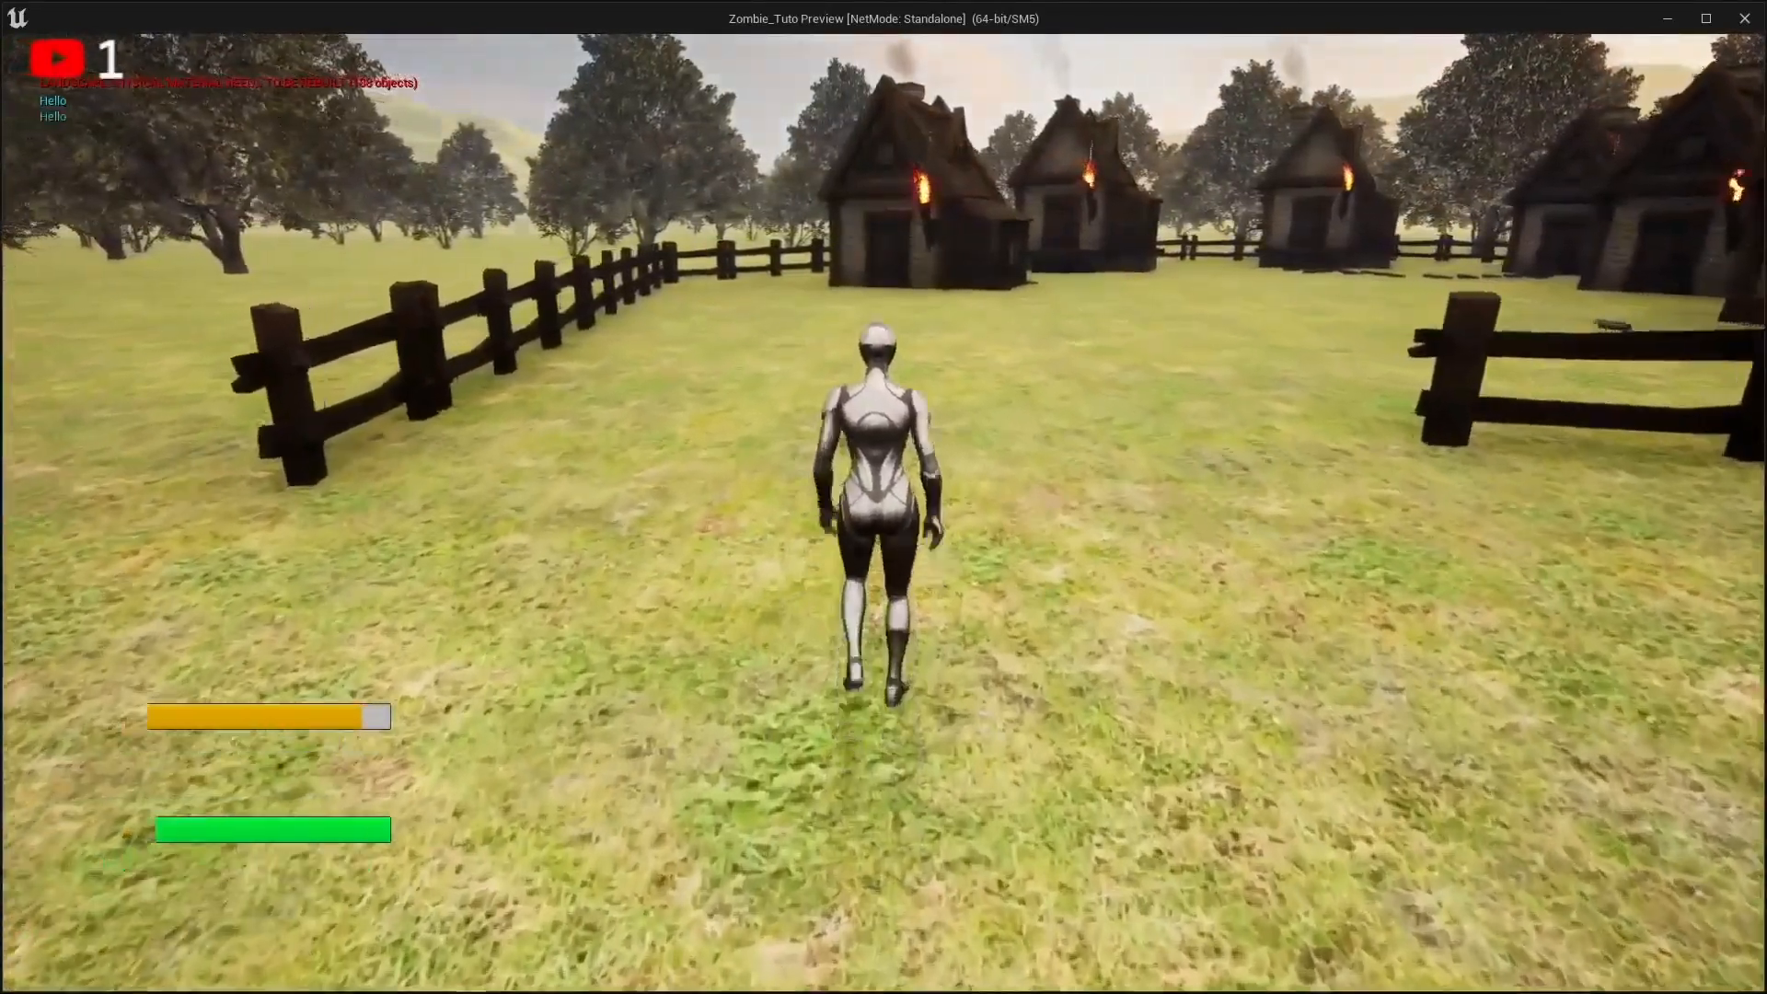
pyautogui.press('w')
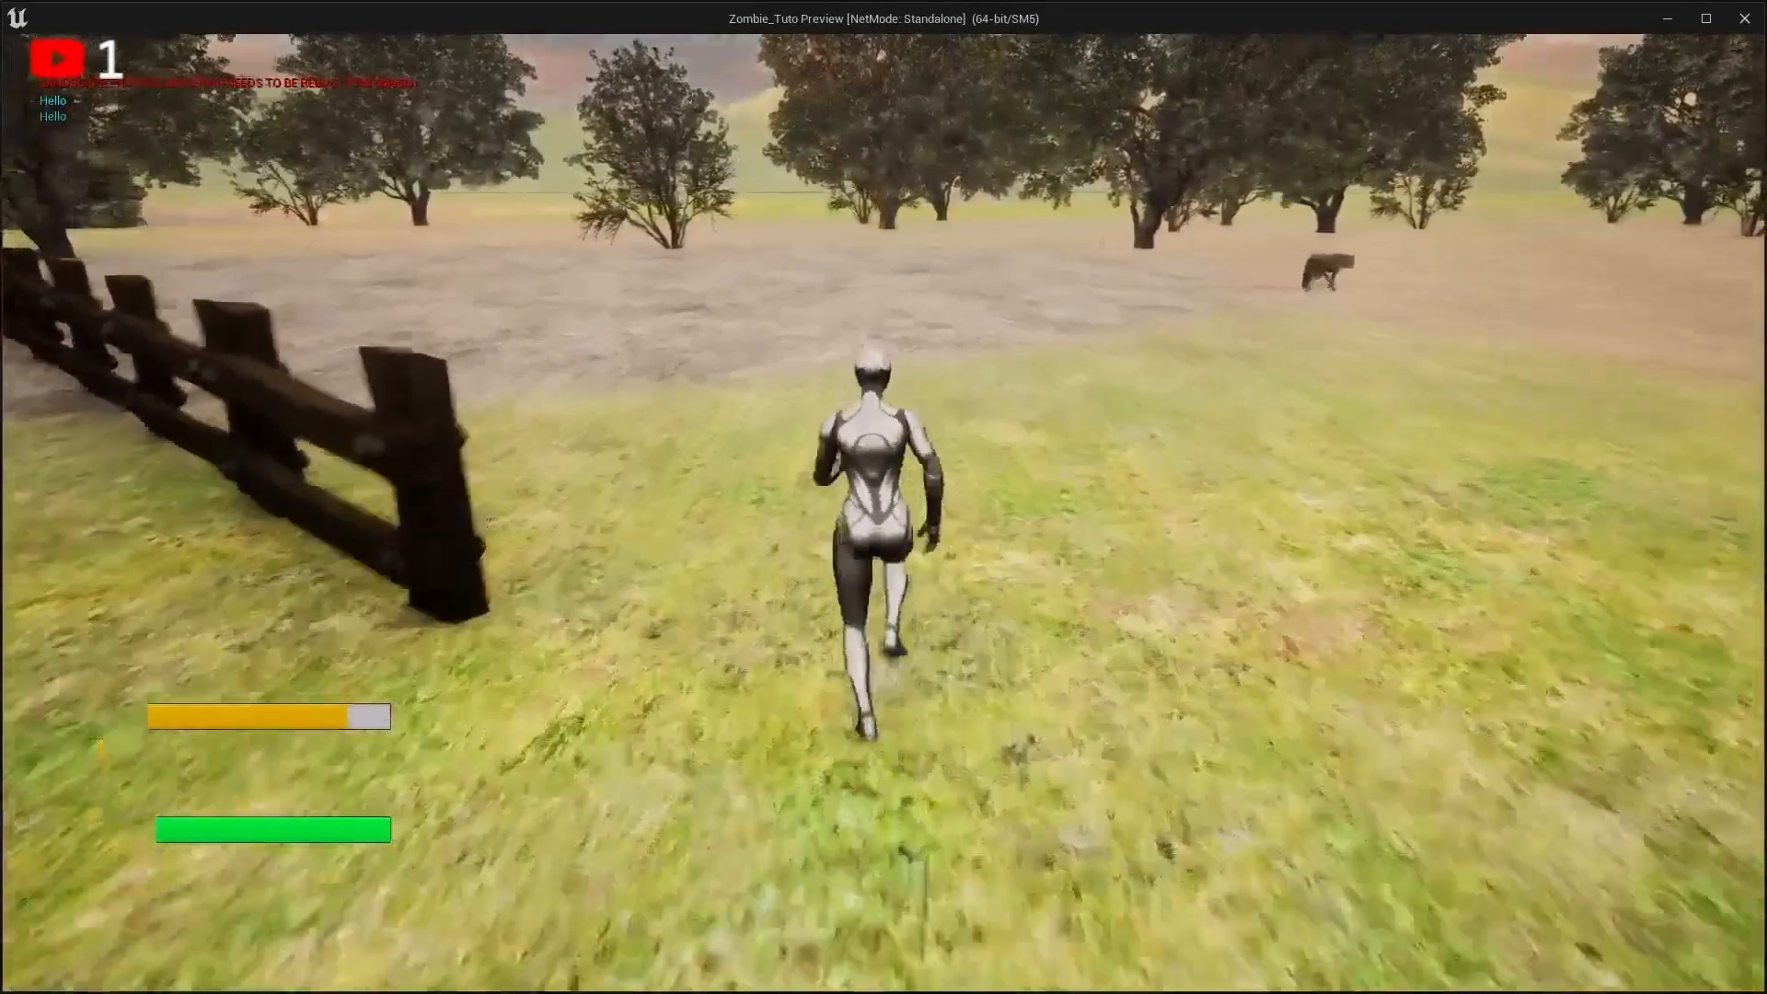
pyautogui.press('w')
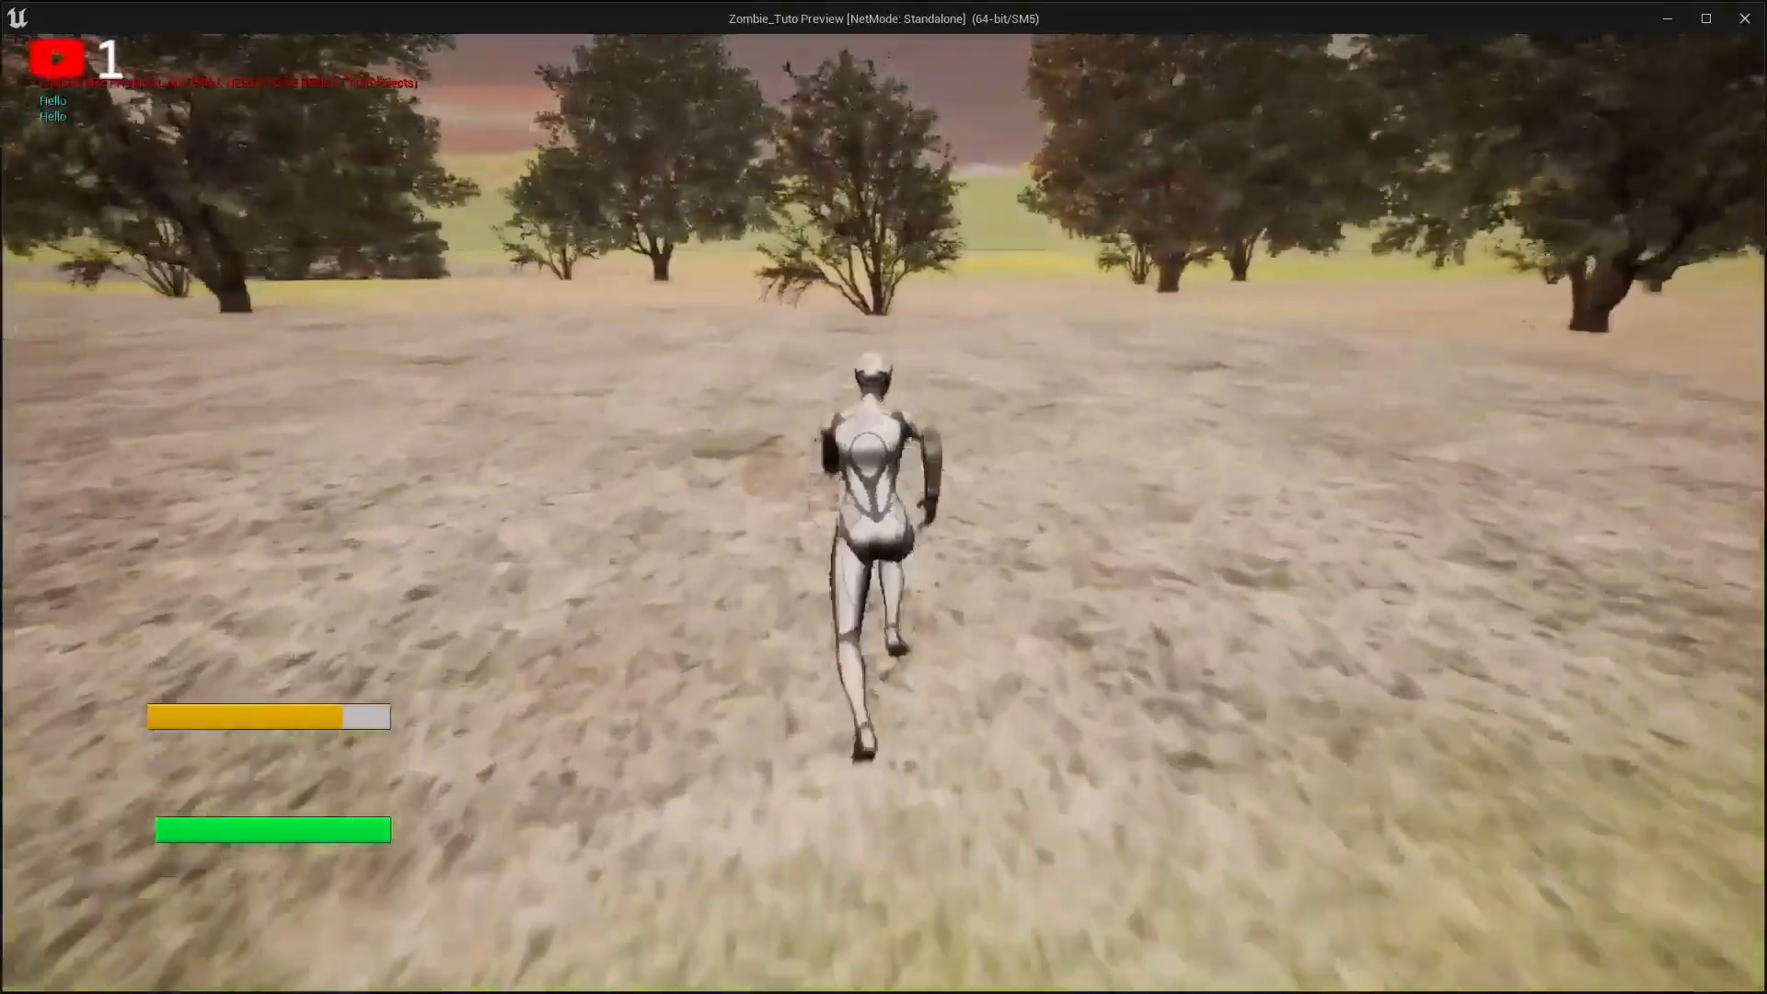
pyautogui.press('w')
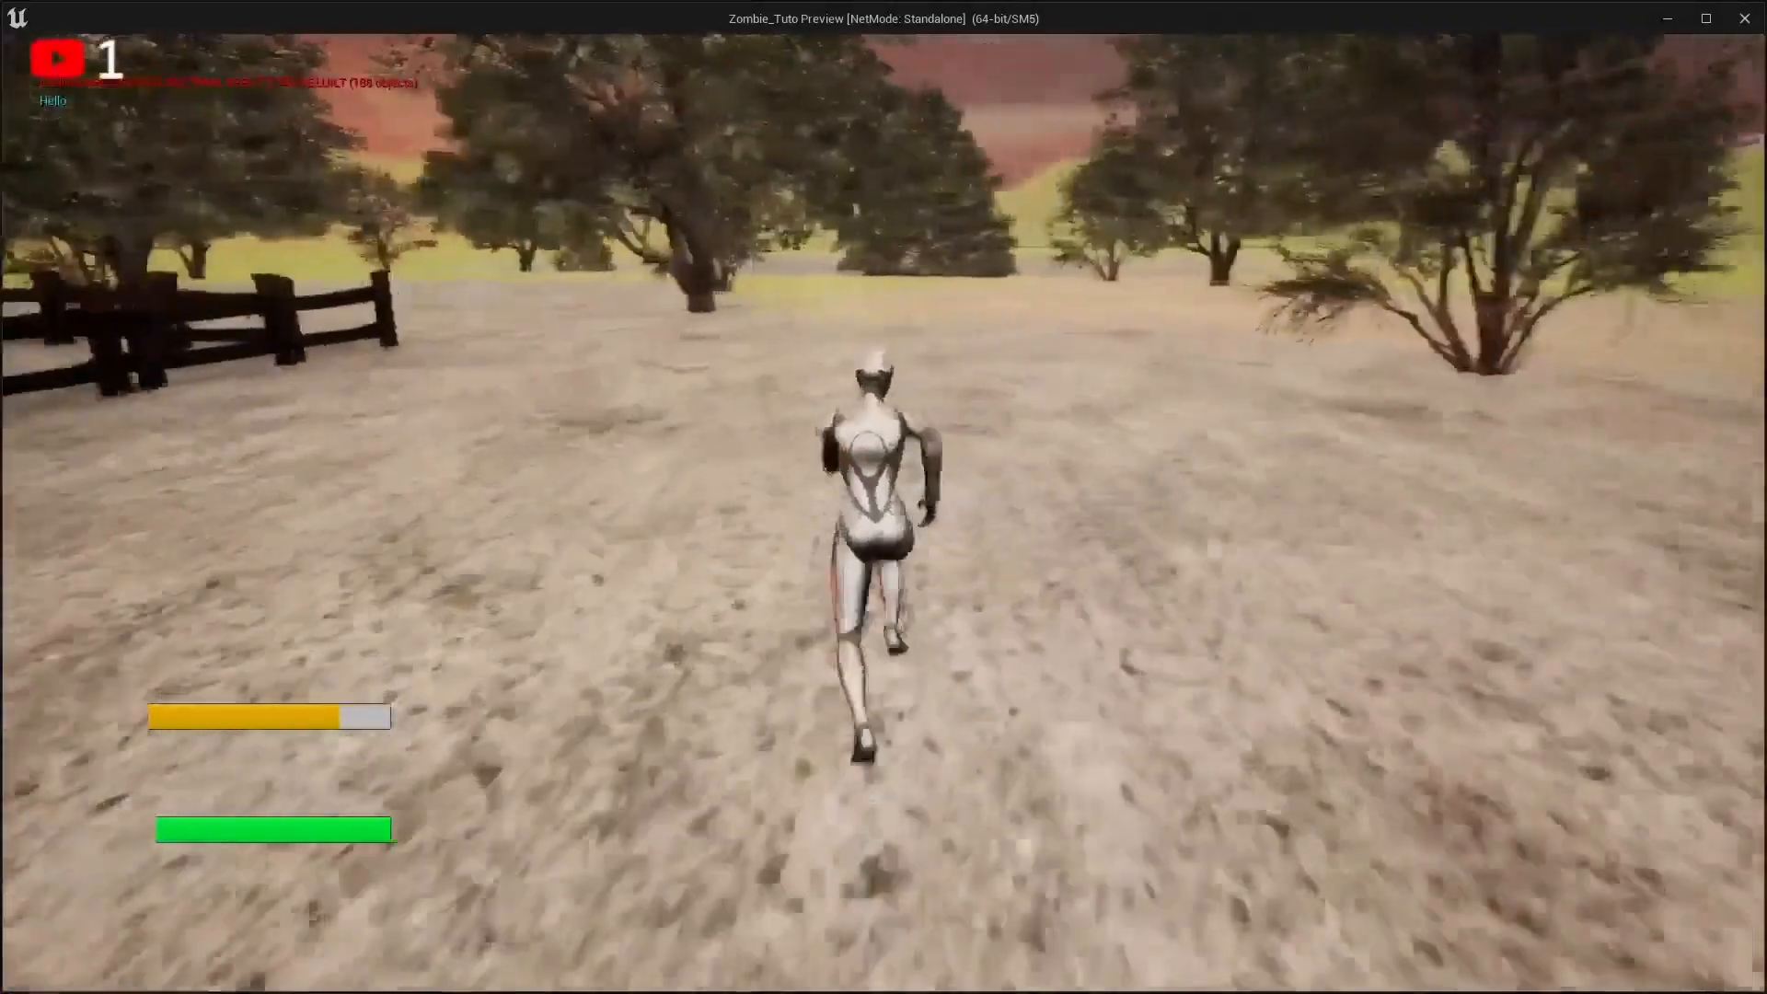
pyautogui.press('w')
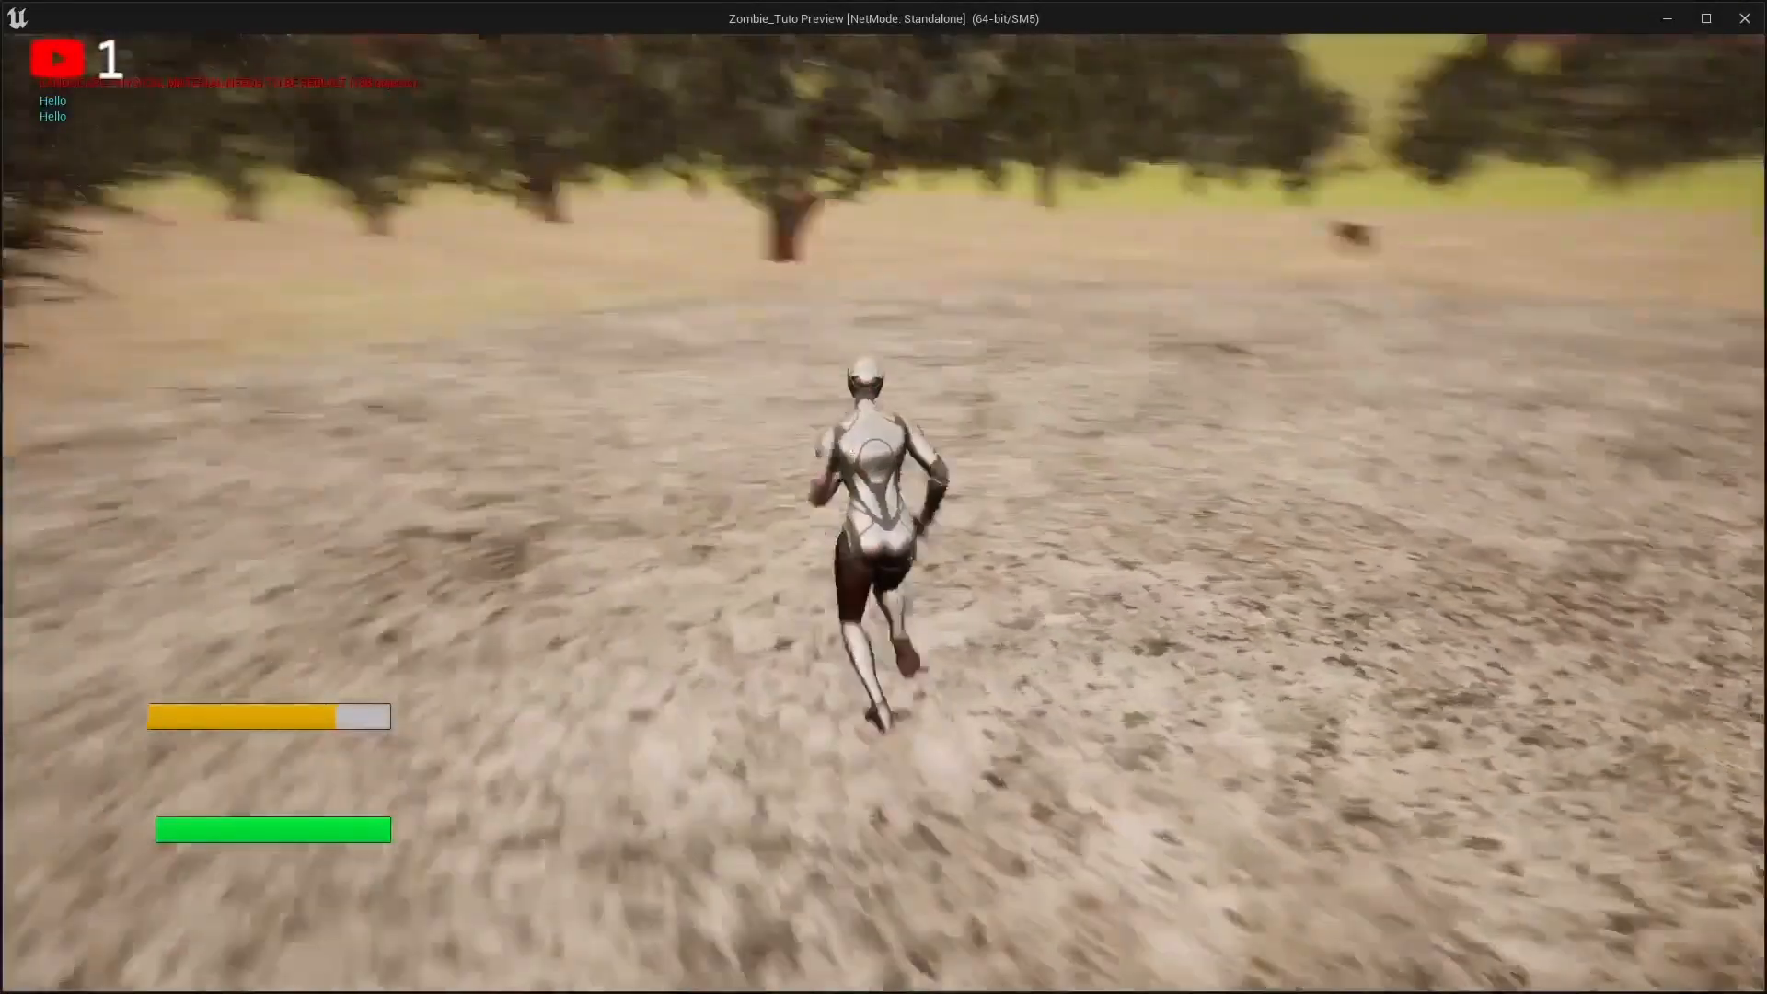
pyautogui.press('w')
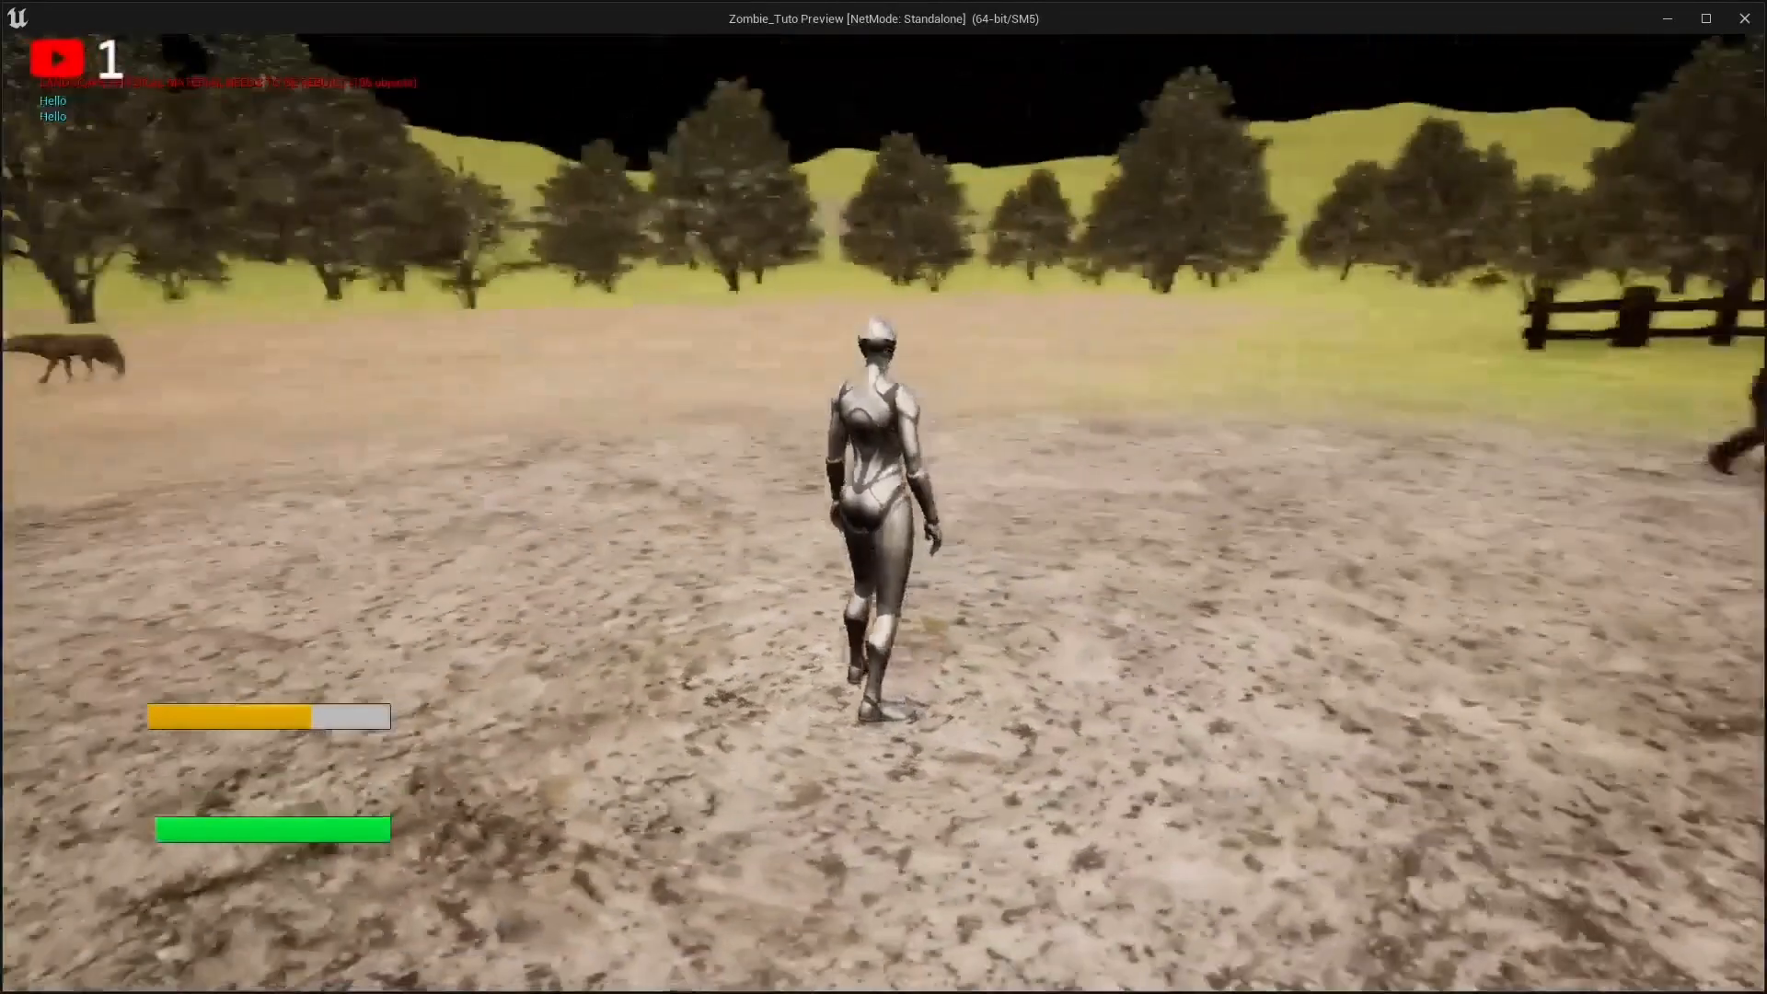
pyautogui.press('Escape')
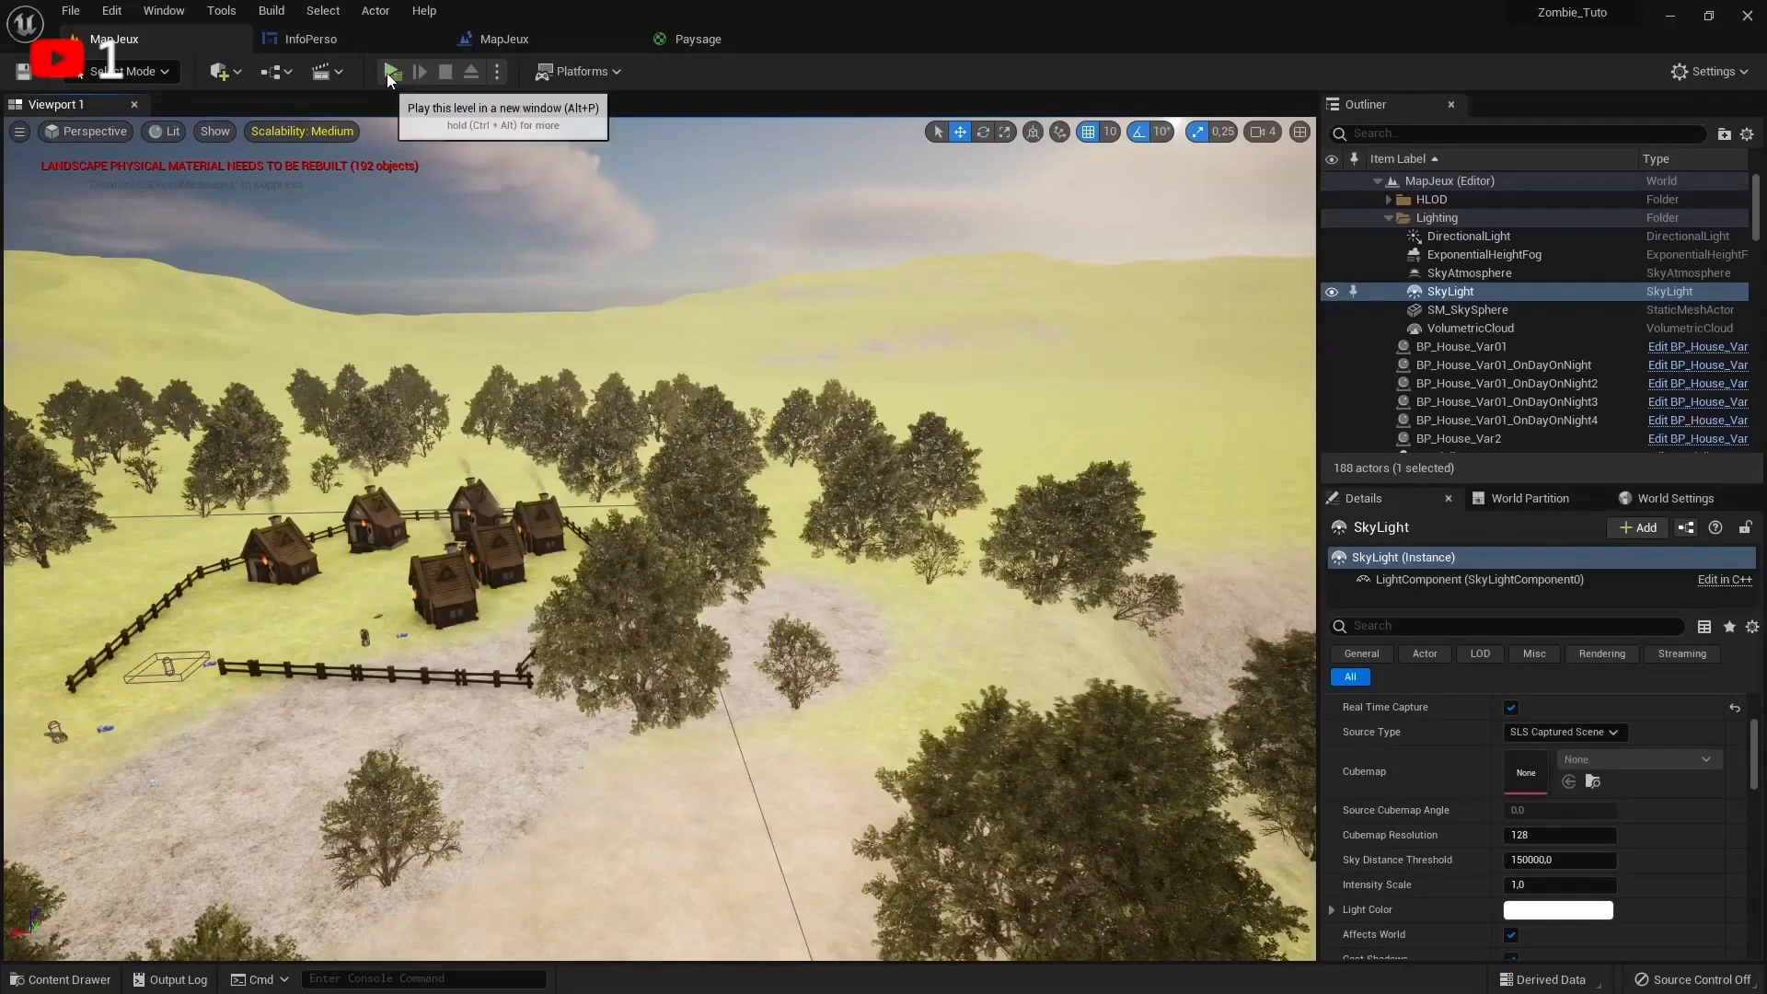
# Run MapJeux again in a new window, accept the character, check how the ground looks in daylight and stop playing
pyautogui.hotkey('alt', 'p')
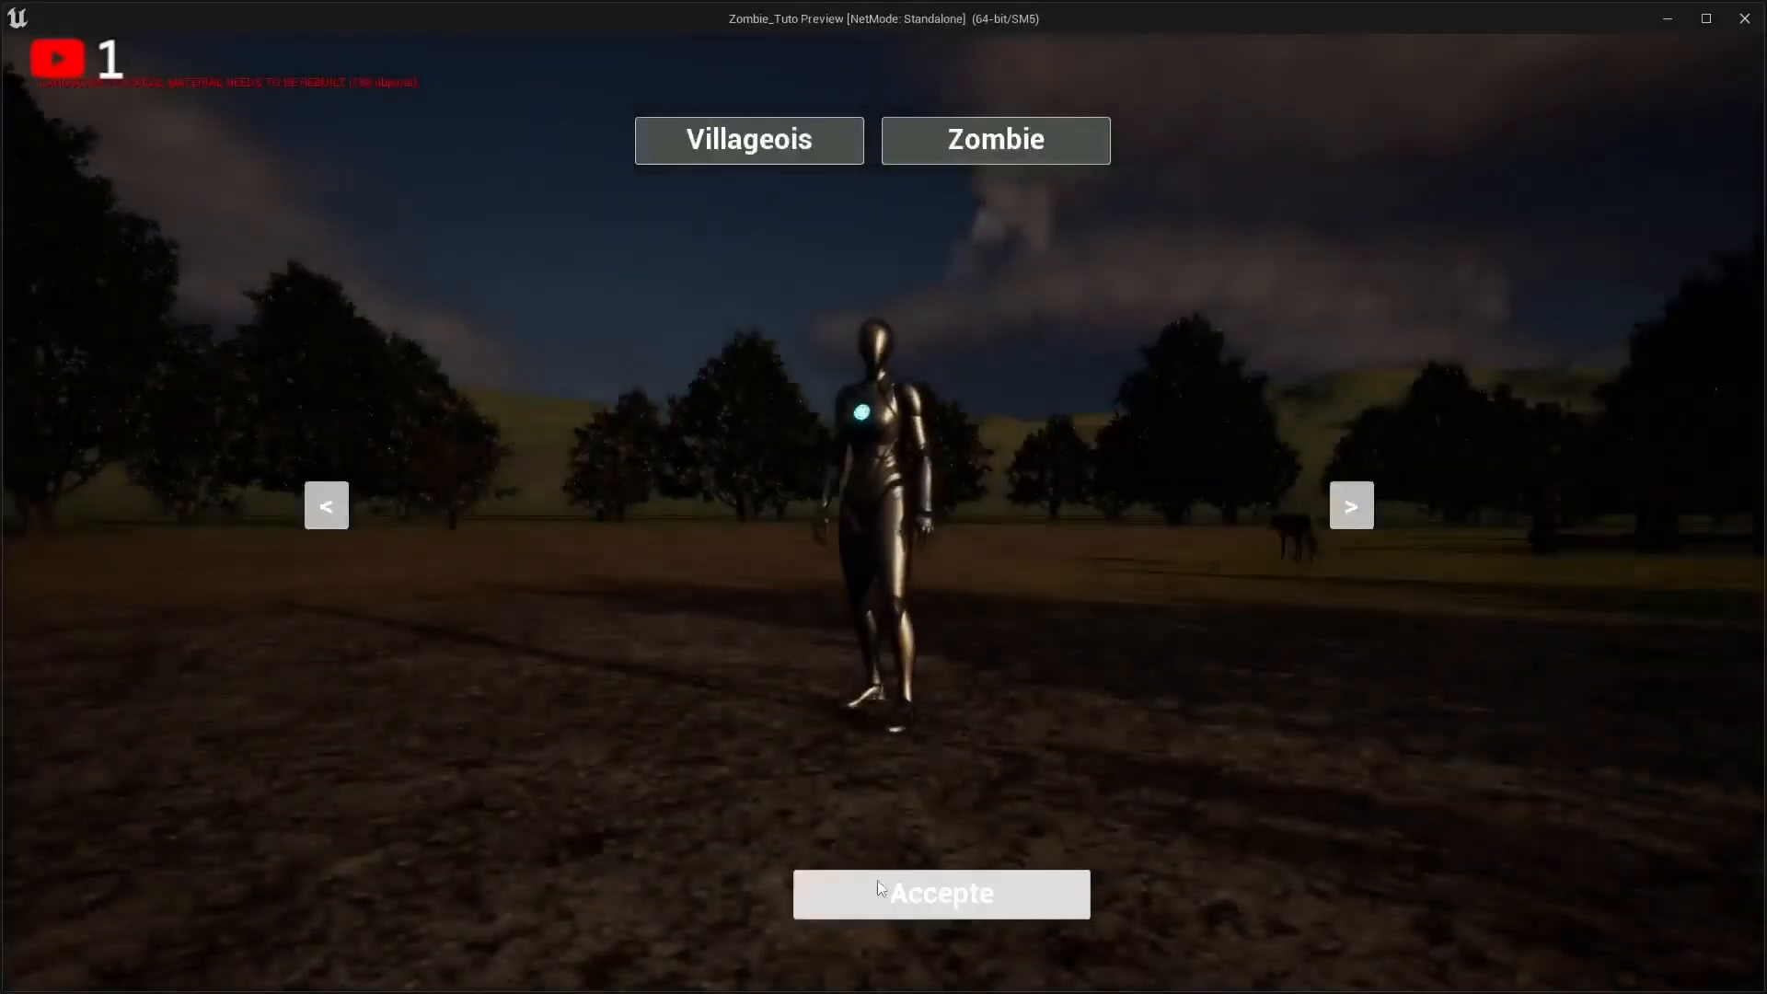
pyautogui.click(876, 882)
pyautogui.click(781, 452)
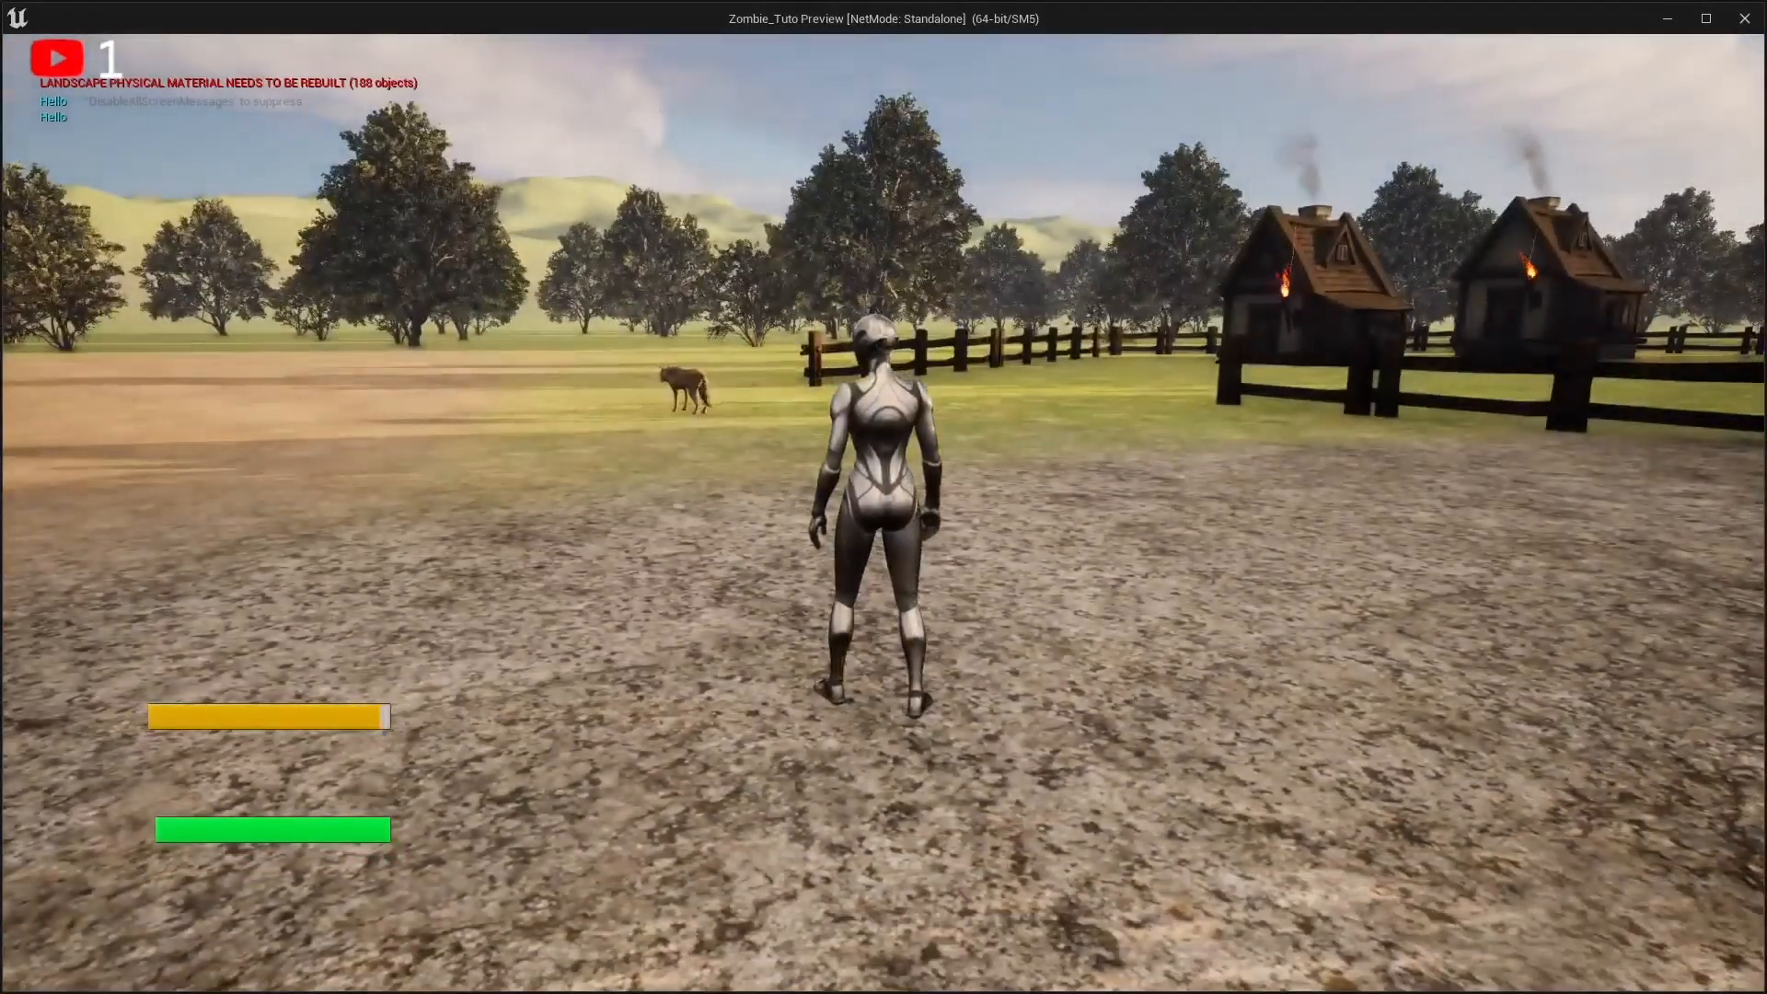
pyautogui.press('Escape')
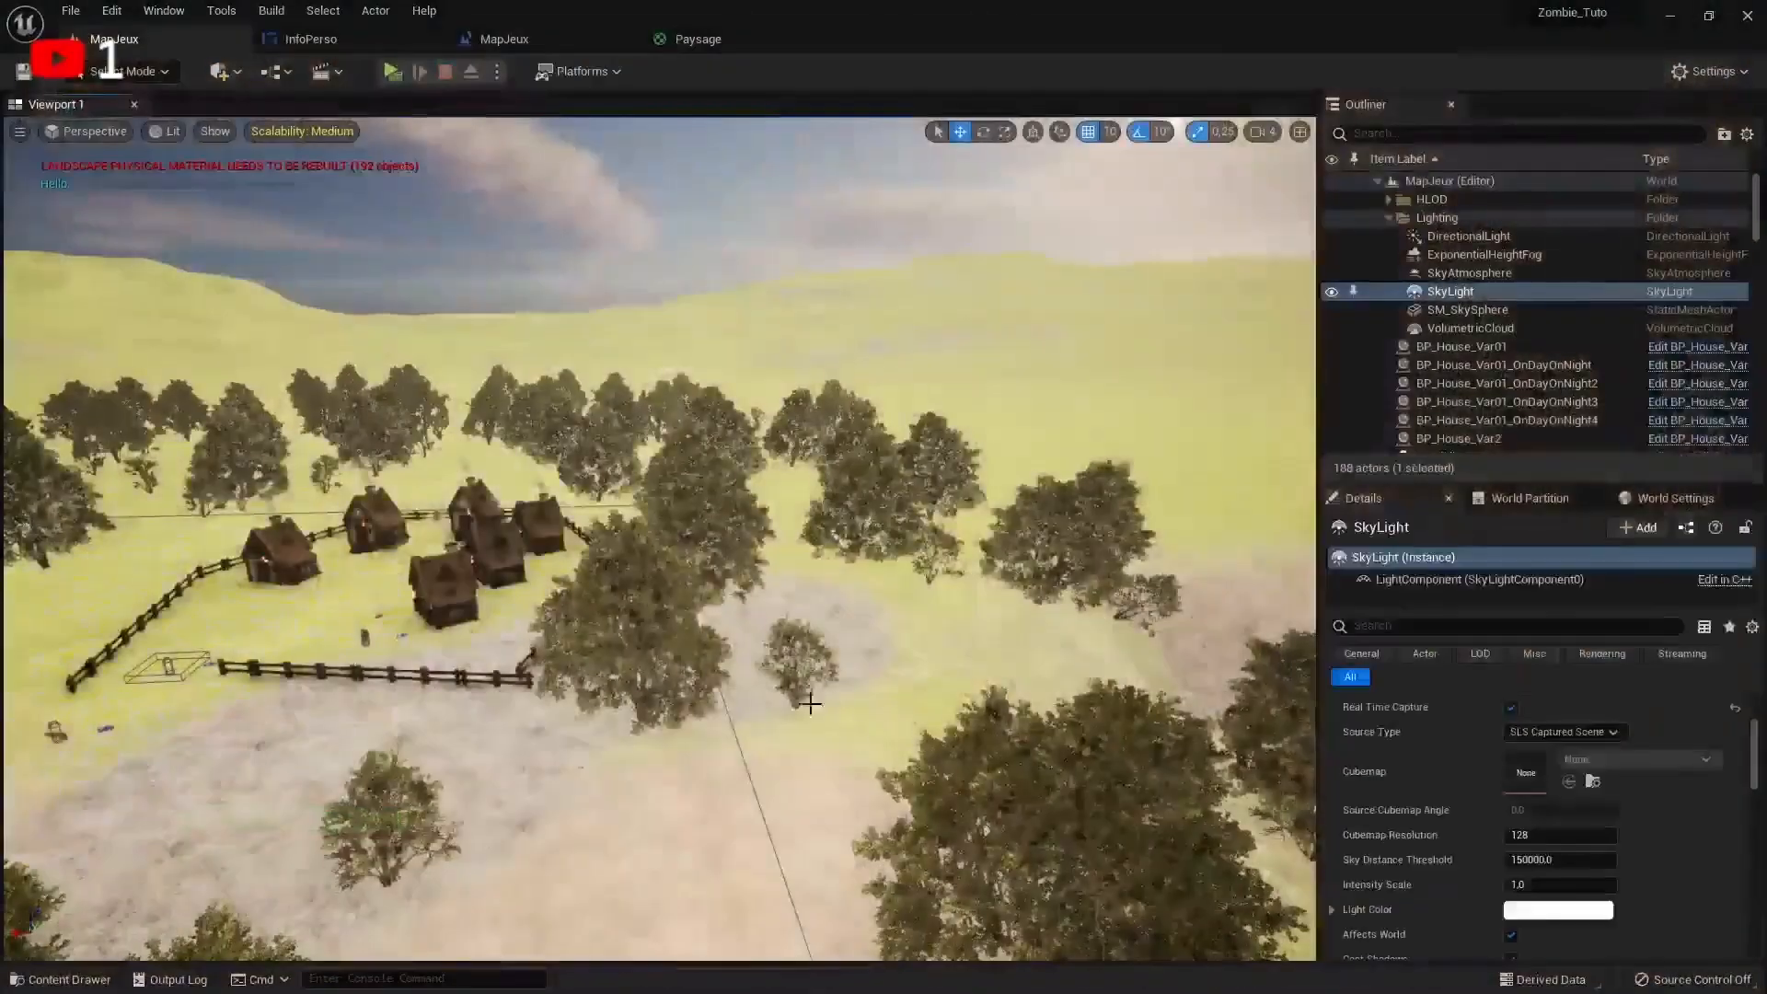
# Examine the landscape and sky around the village and review the SkyLight and DirectionalLight settings
pyautogui.moveTo(691, 641); pyautogui.dragTo(711, 722, button='right')
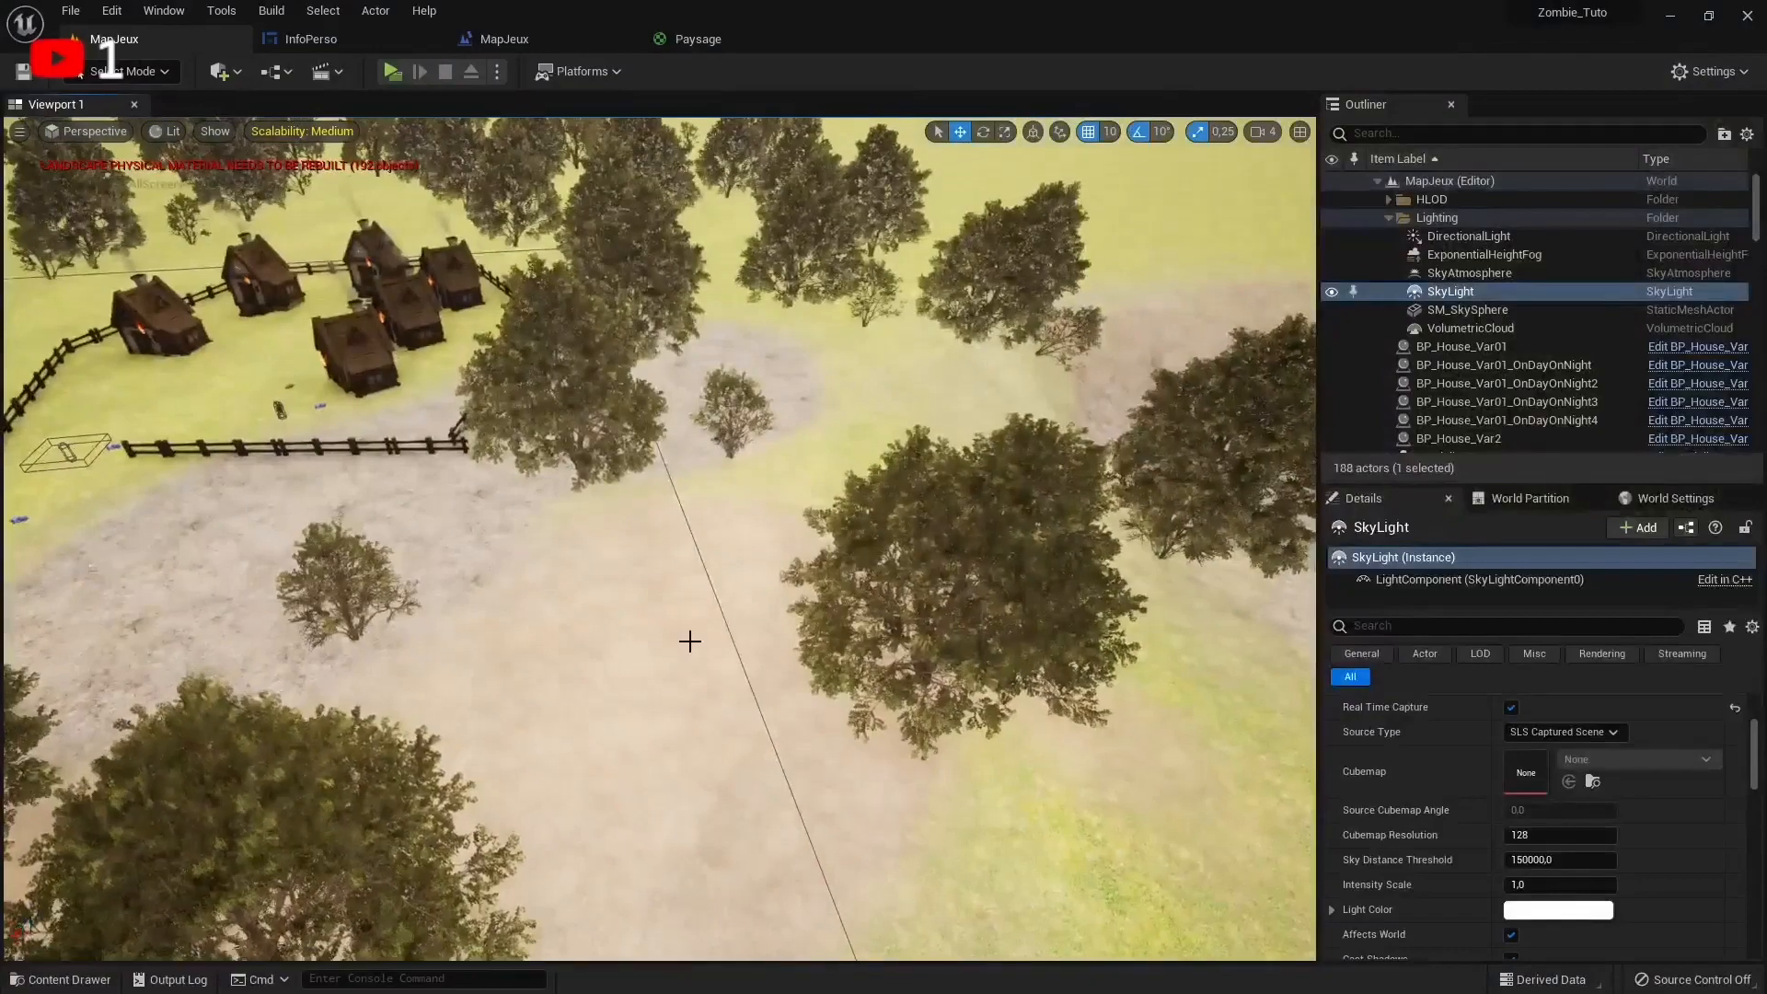
pyautogui.press('w')
pyautogui.moveTo(690, 642); pyautogui.dragTo(551, 615, button='right')
pyautogui.press('w')
pyautogui.press('s')
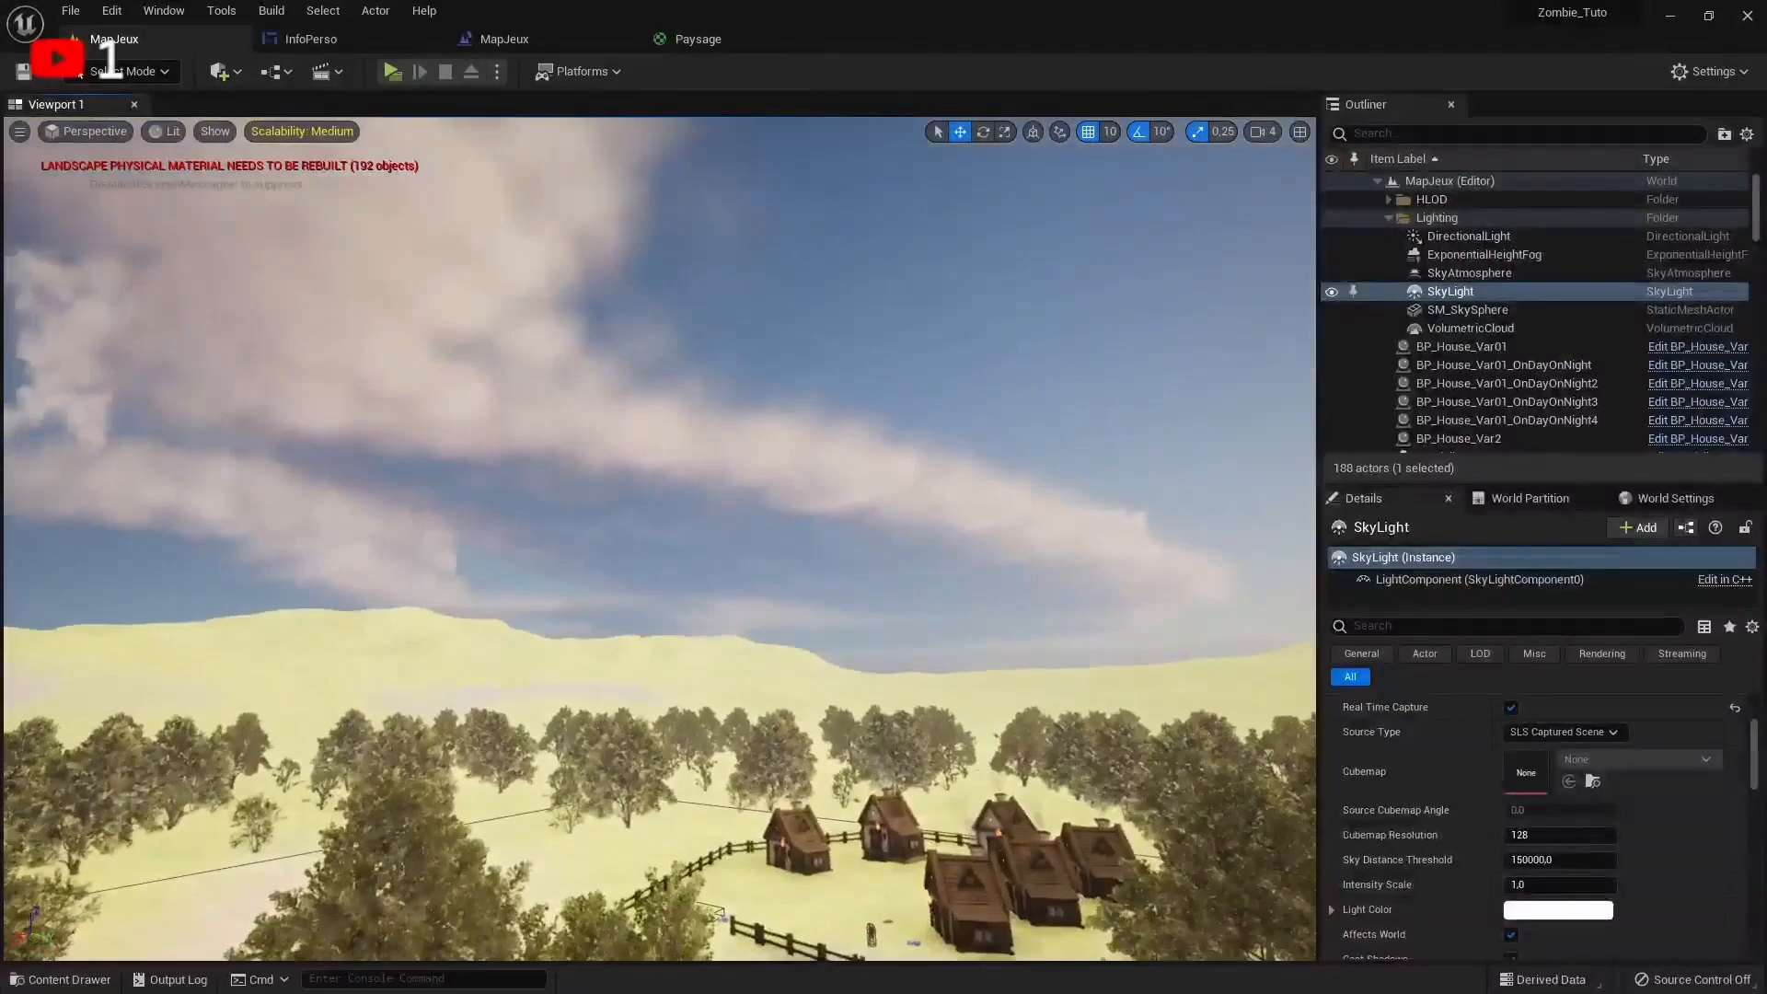
pyautogui.scroll(-3, 1529, 880)
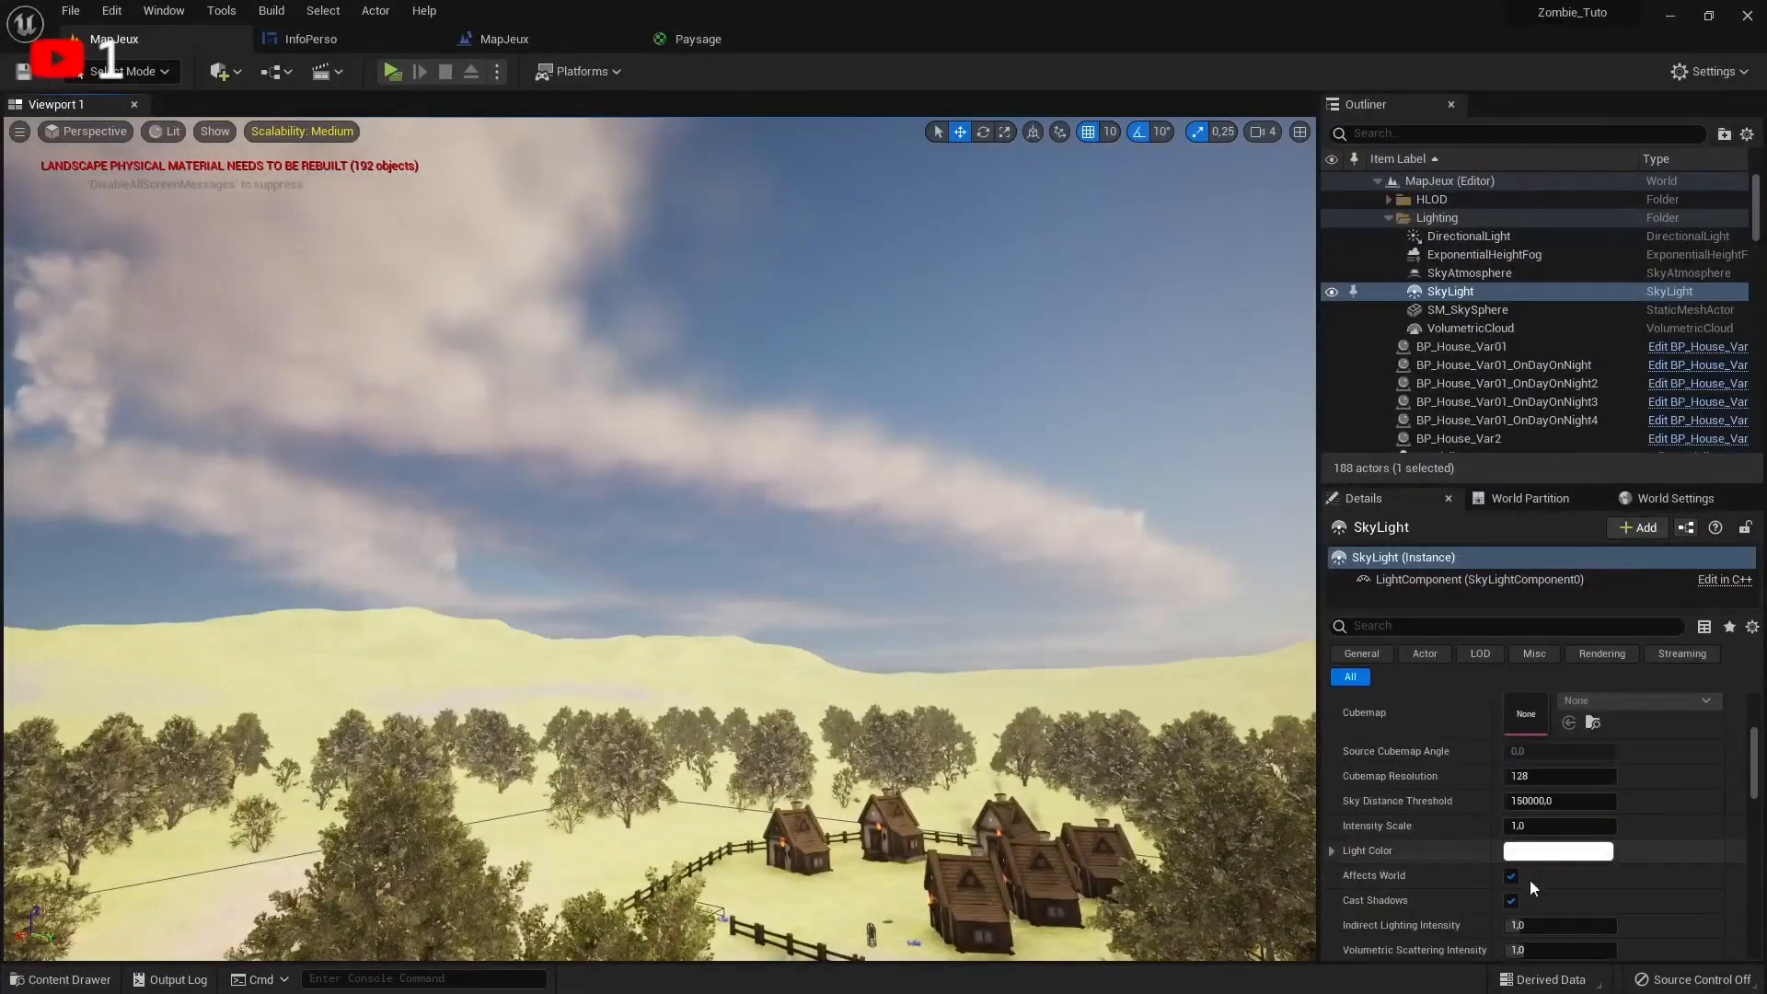
pyautogui.click(1464, 235)
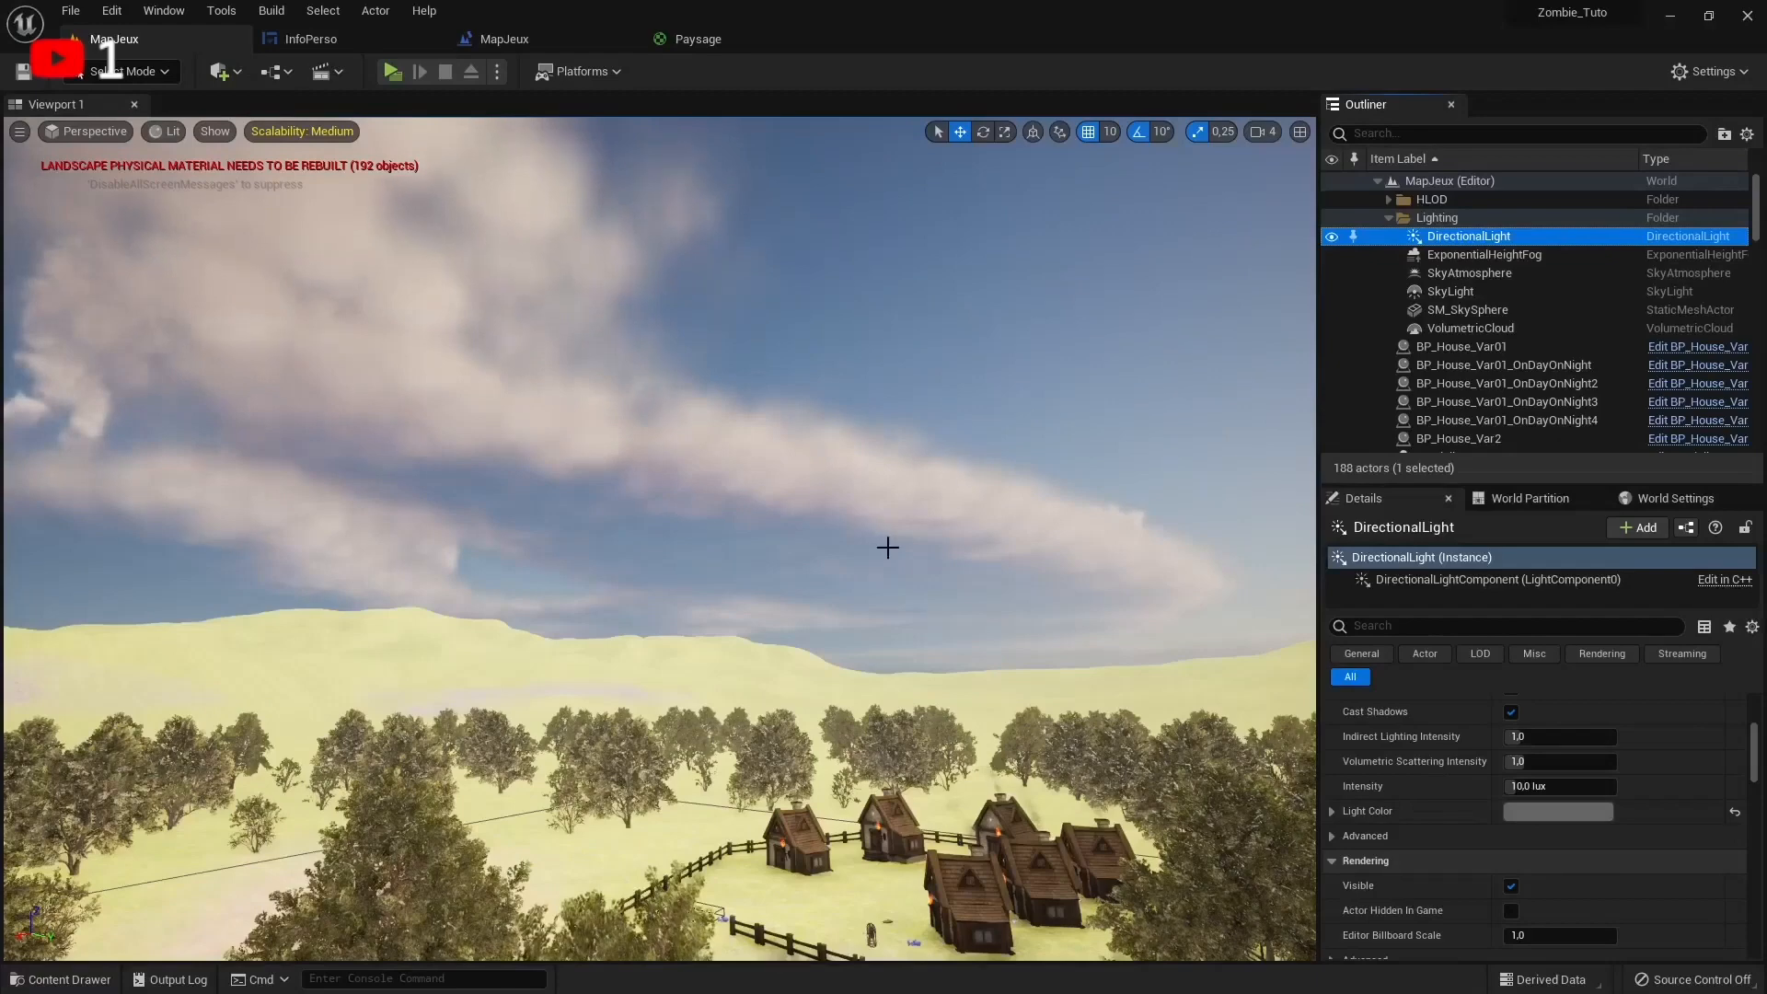
# Open the Menu_principale widget from the Content/Menu folder and correct the "Lance Partie" button text to "Lancer Partie"
pyautogui.click(59, 979)
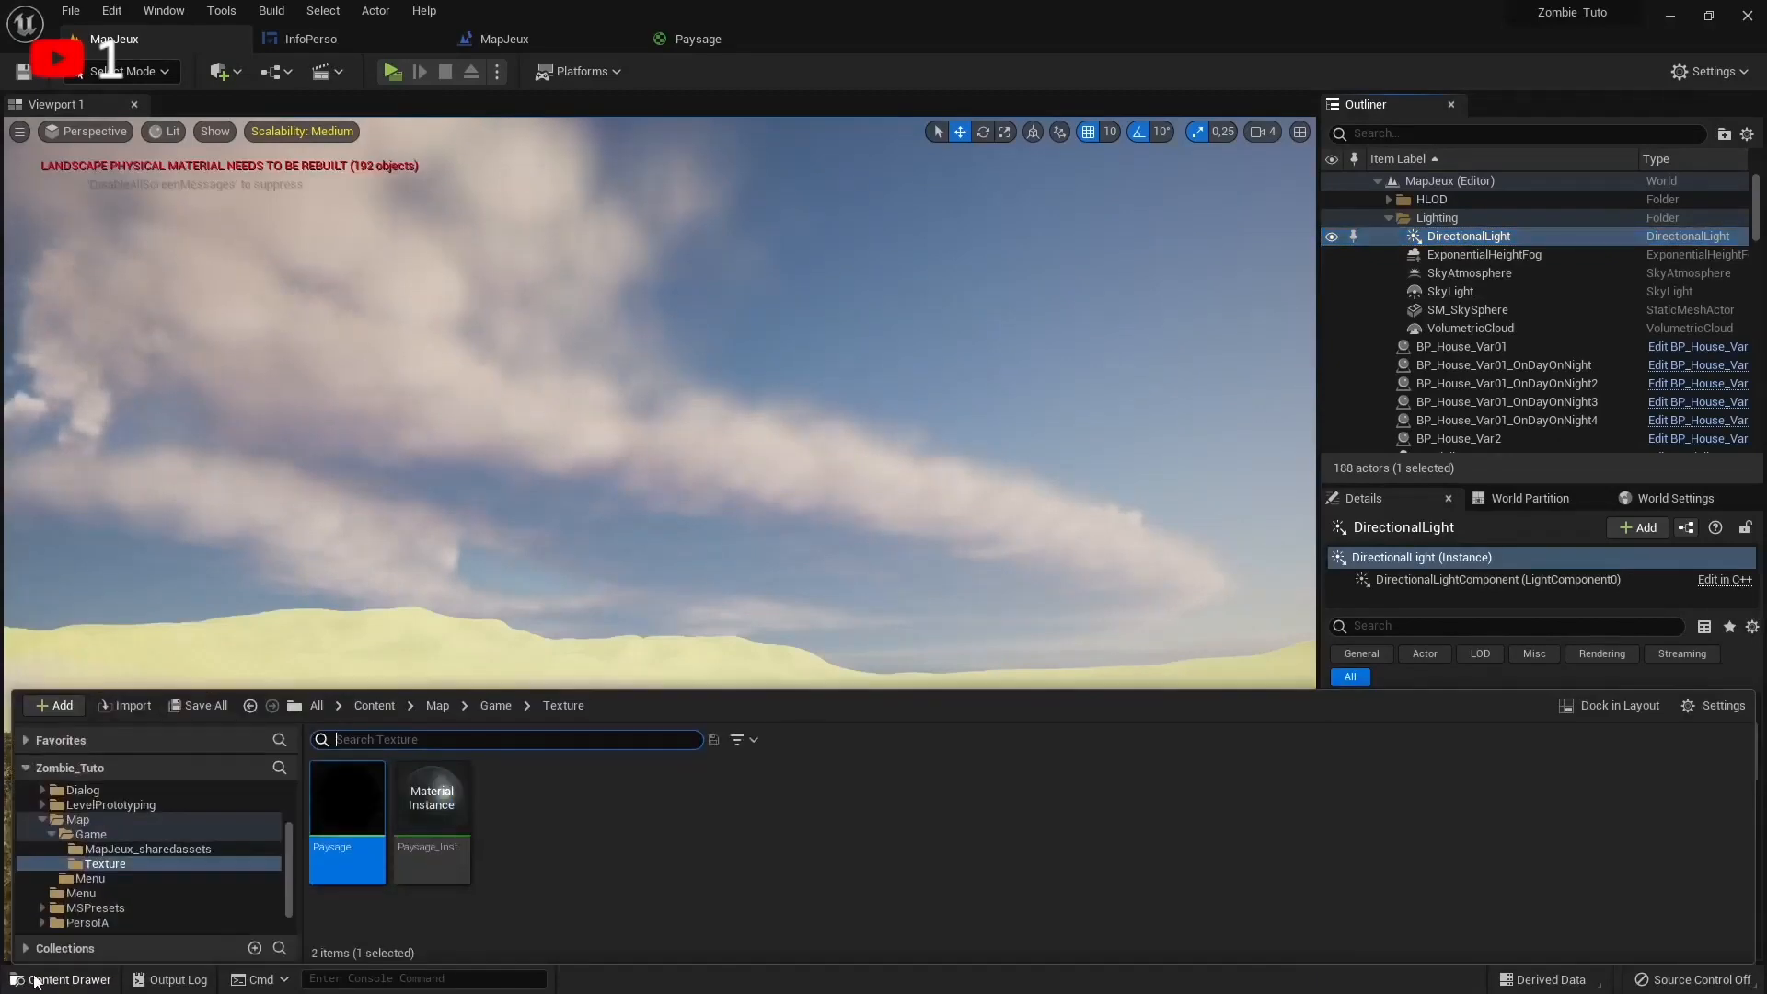
pyautogui.click(436, 706)
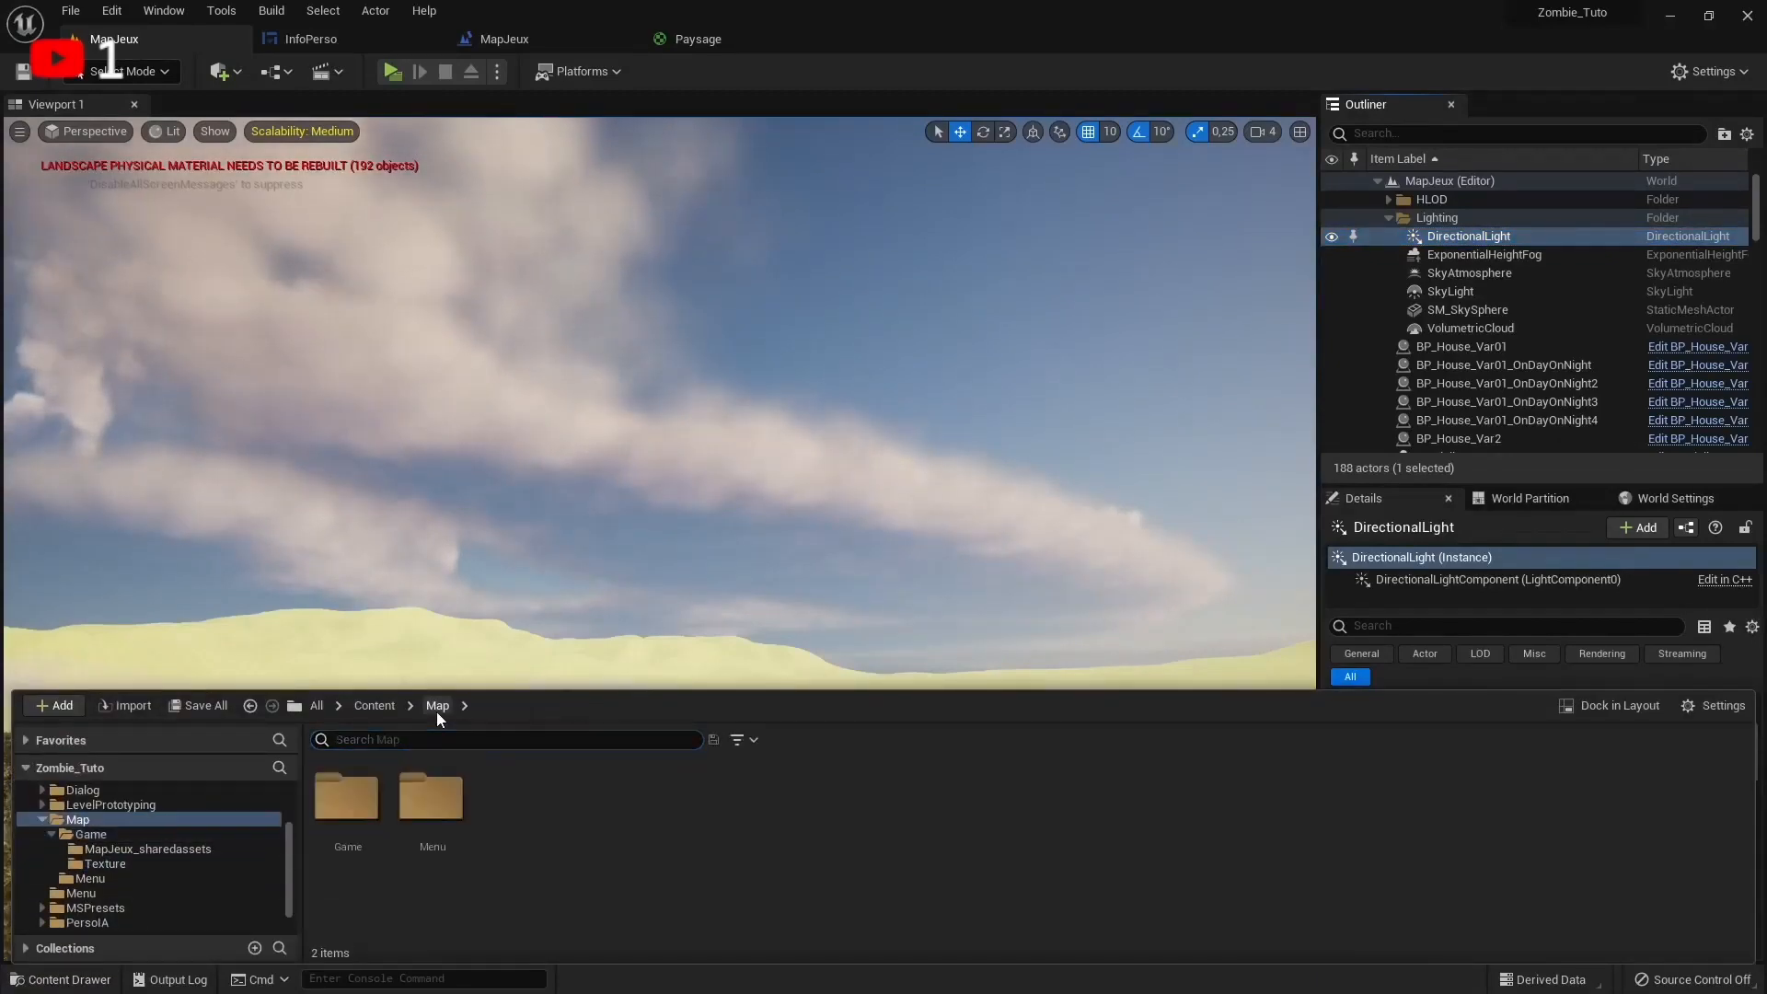
pyautogui.click(374, 706)
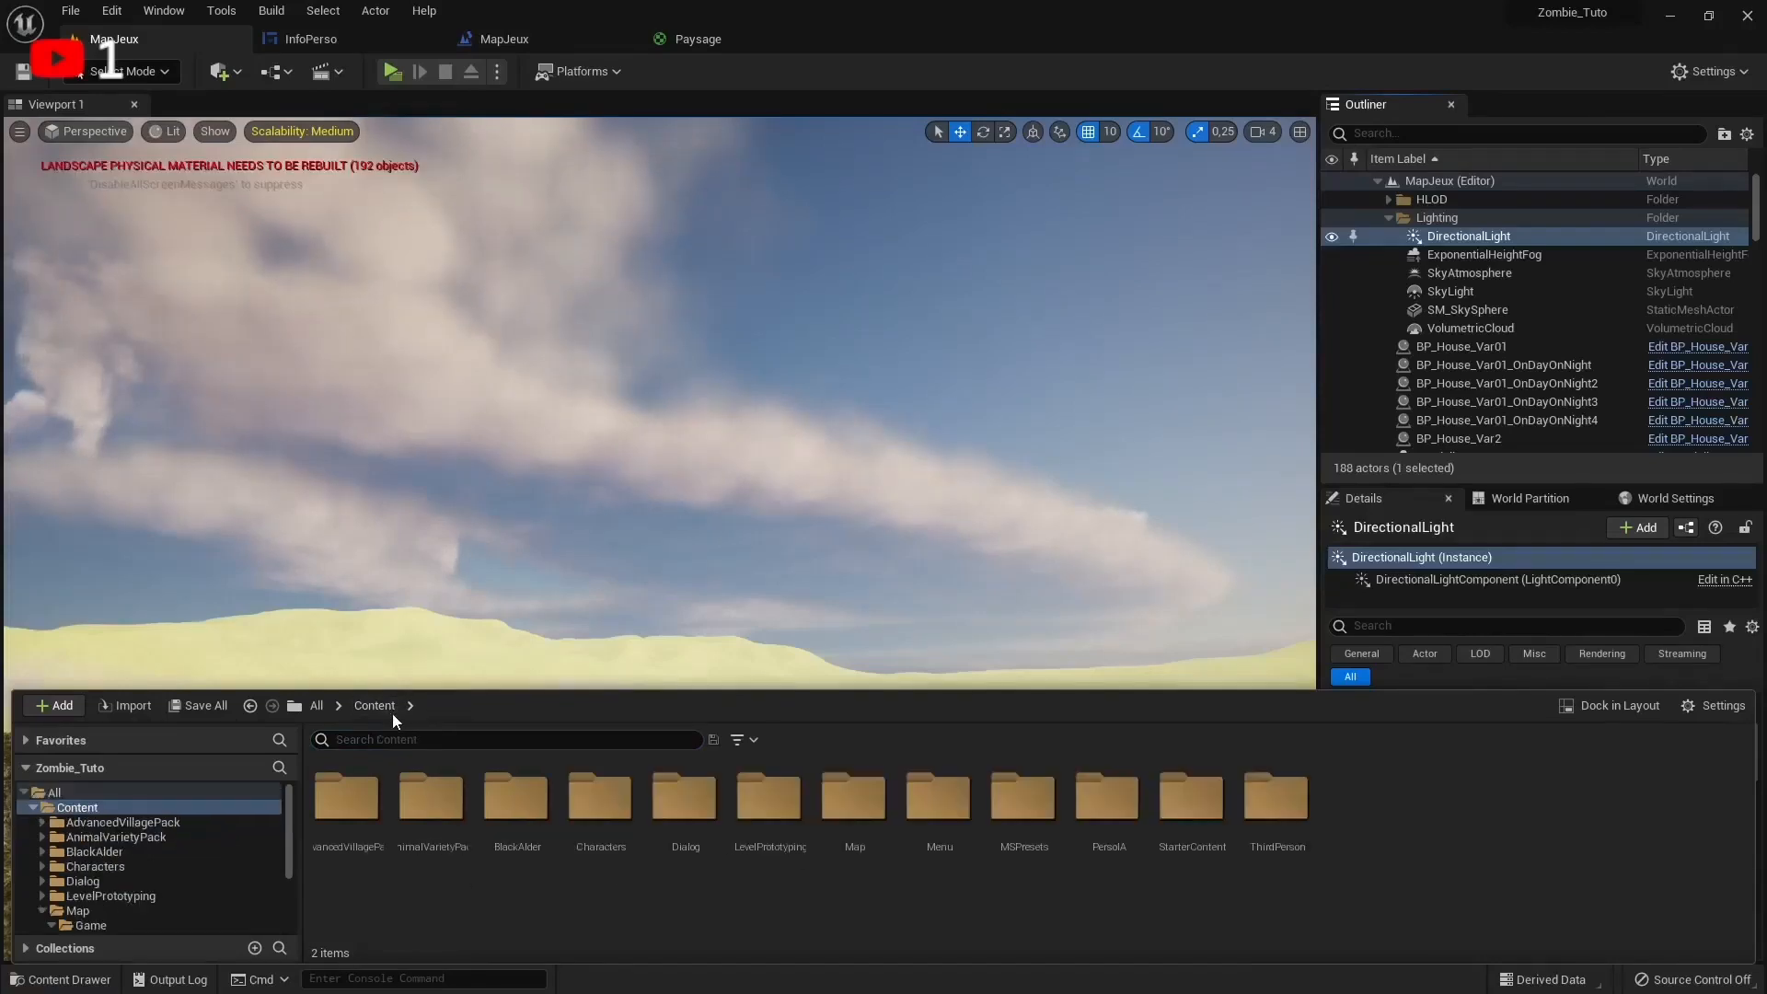
pyautogui.doubleClick(943, 814)
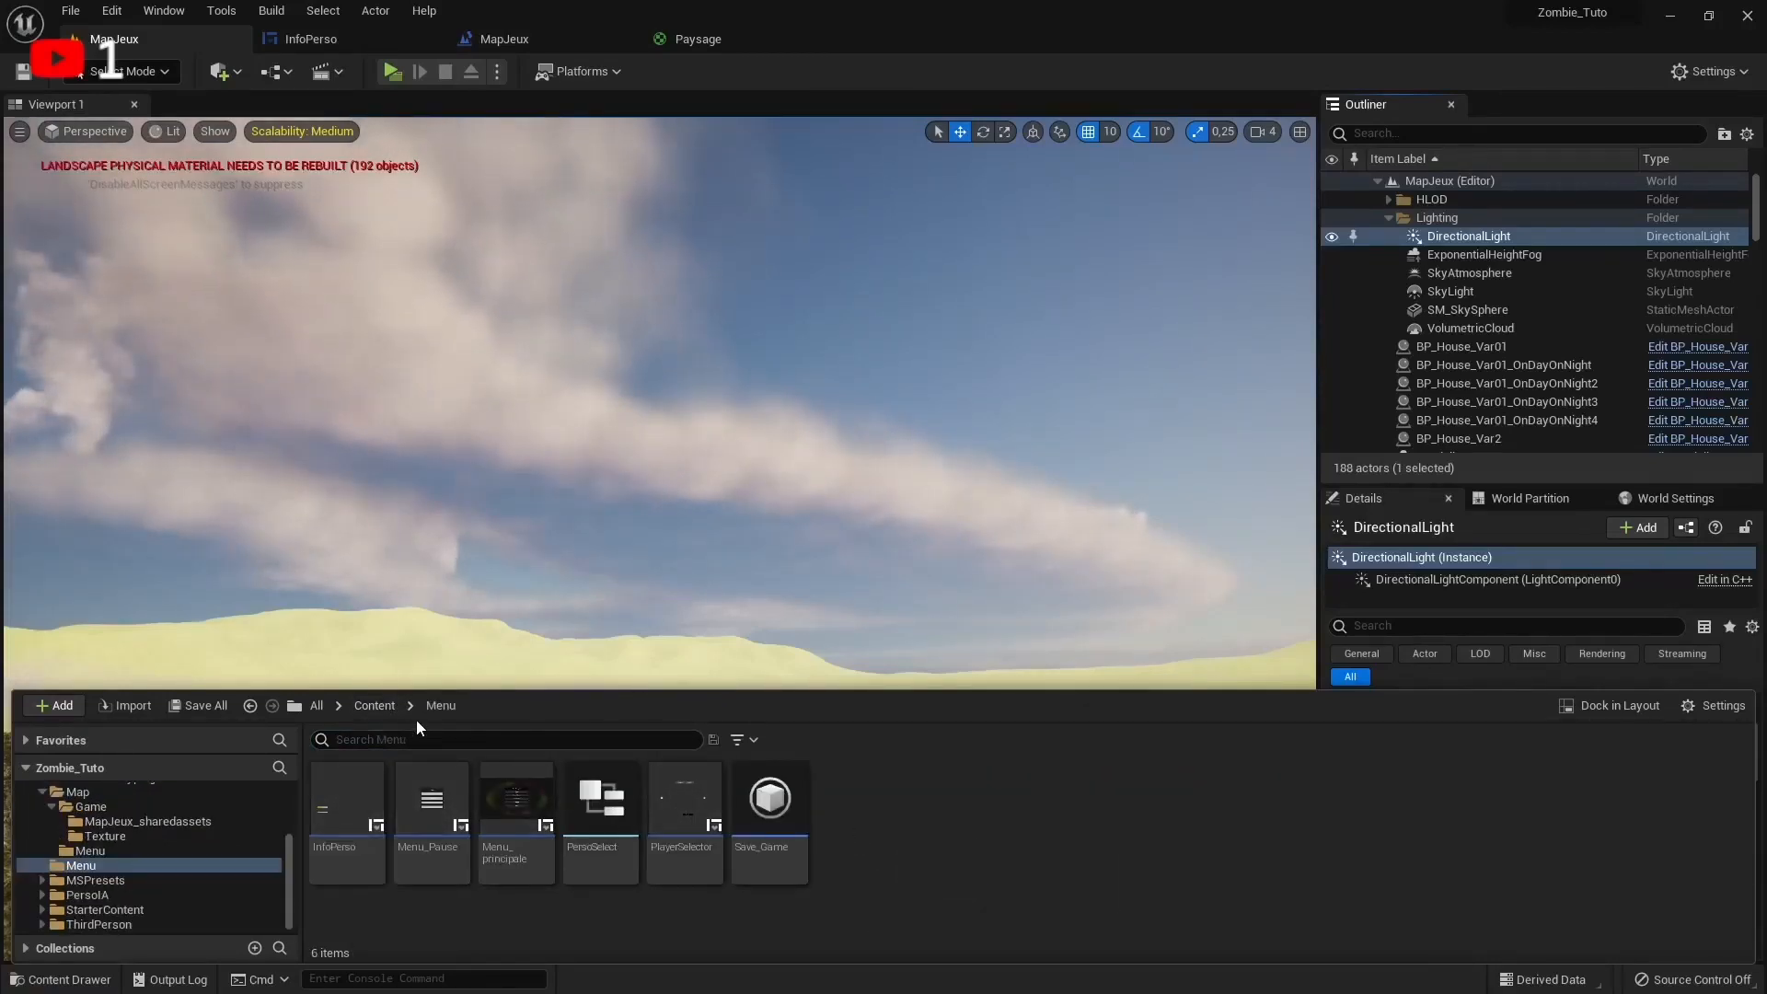
pyautogui.doubleClick(489, 813)
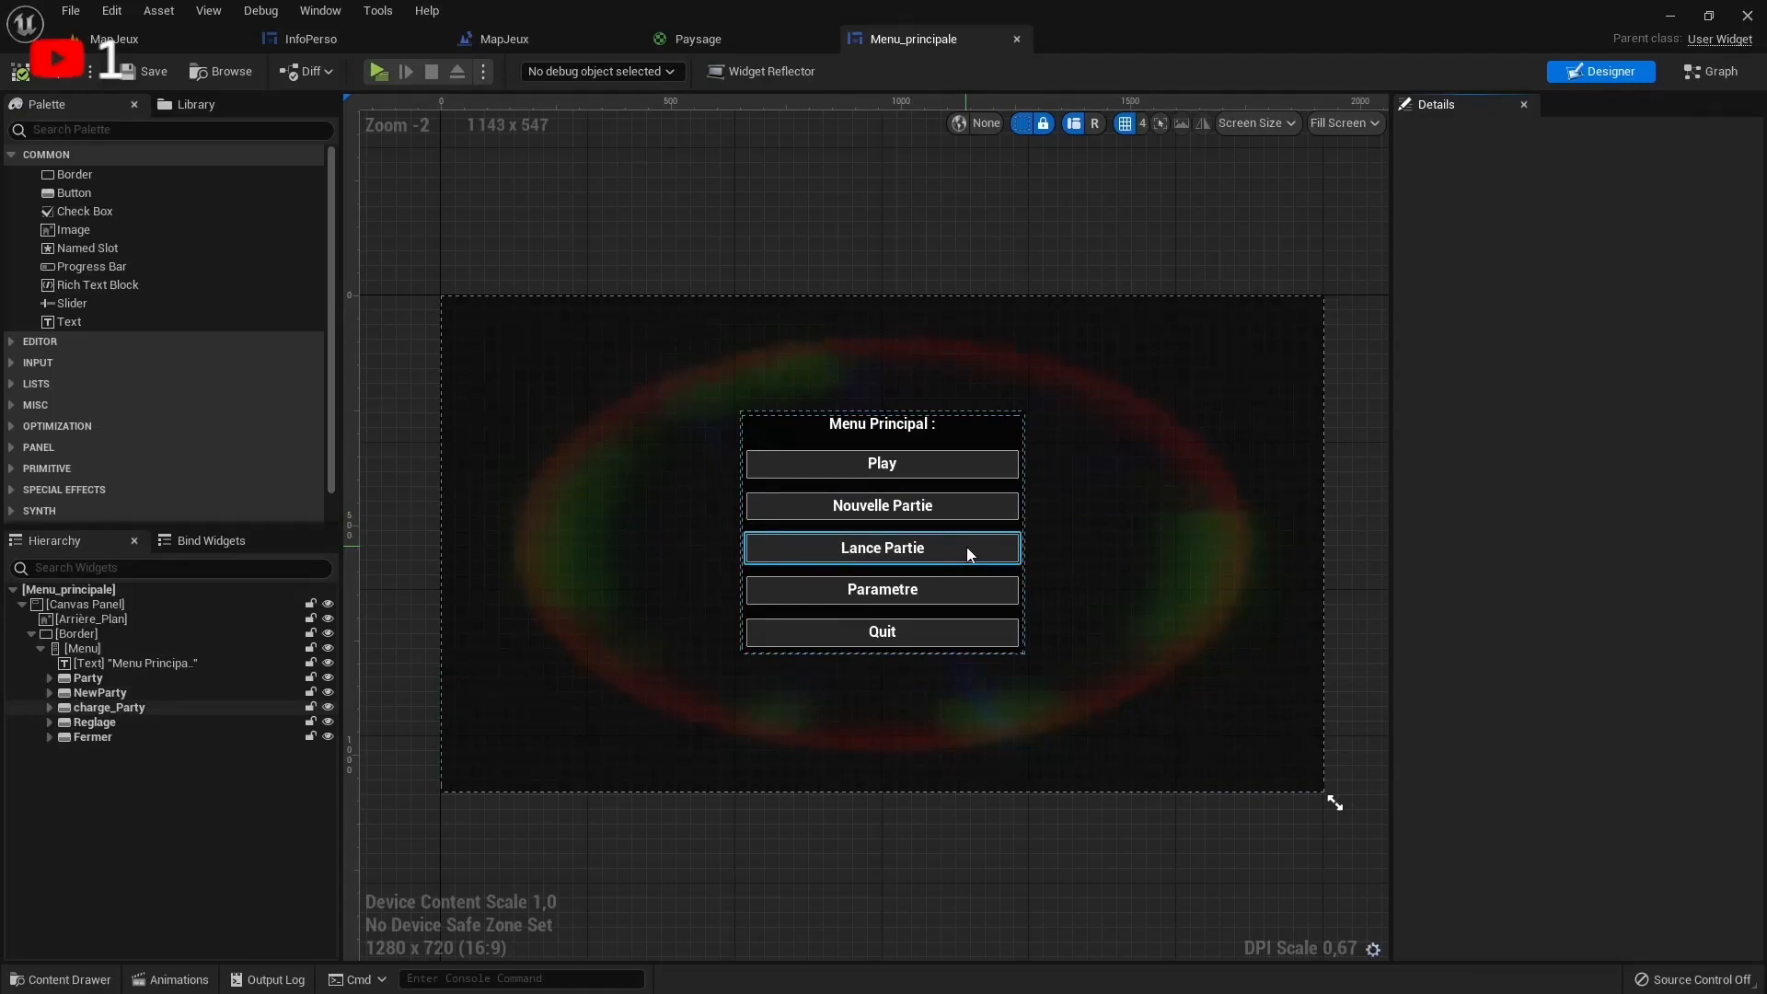
pyautogui.click(912, 547)
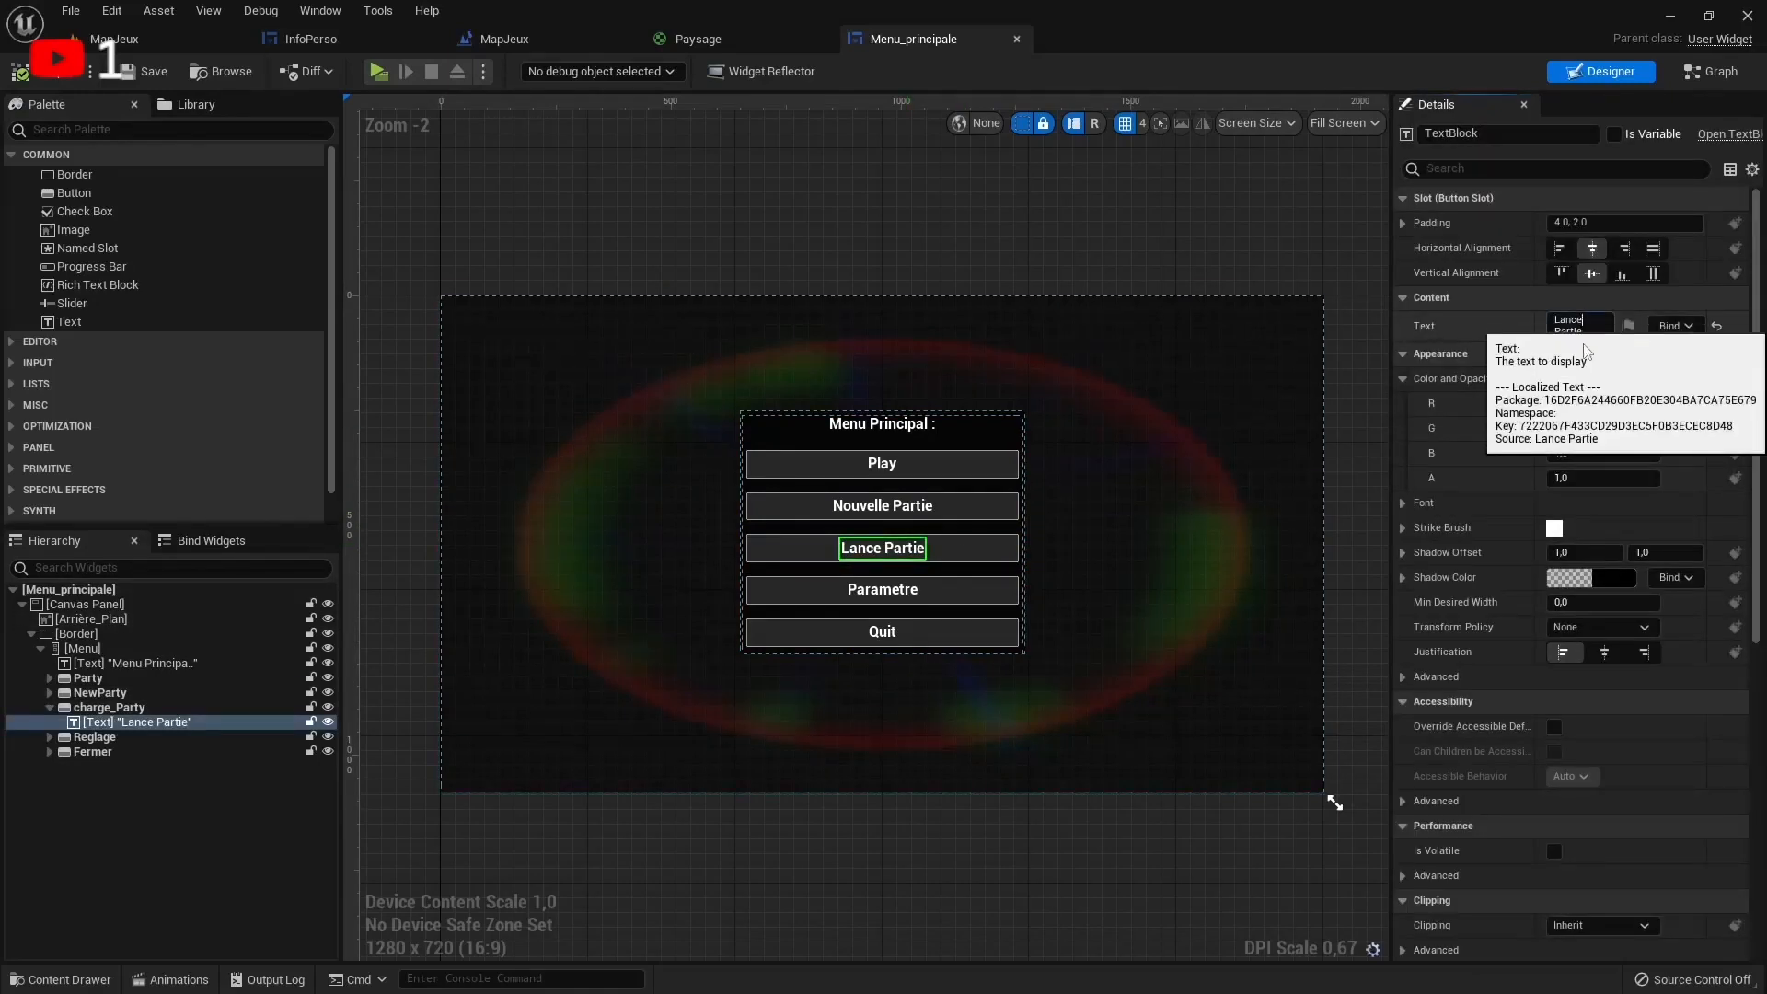
pyautogui.write('r')
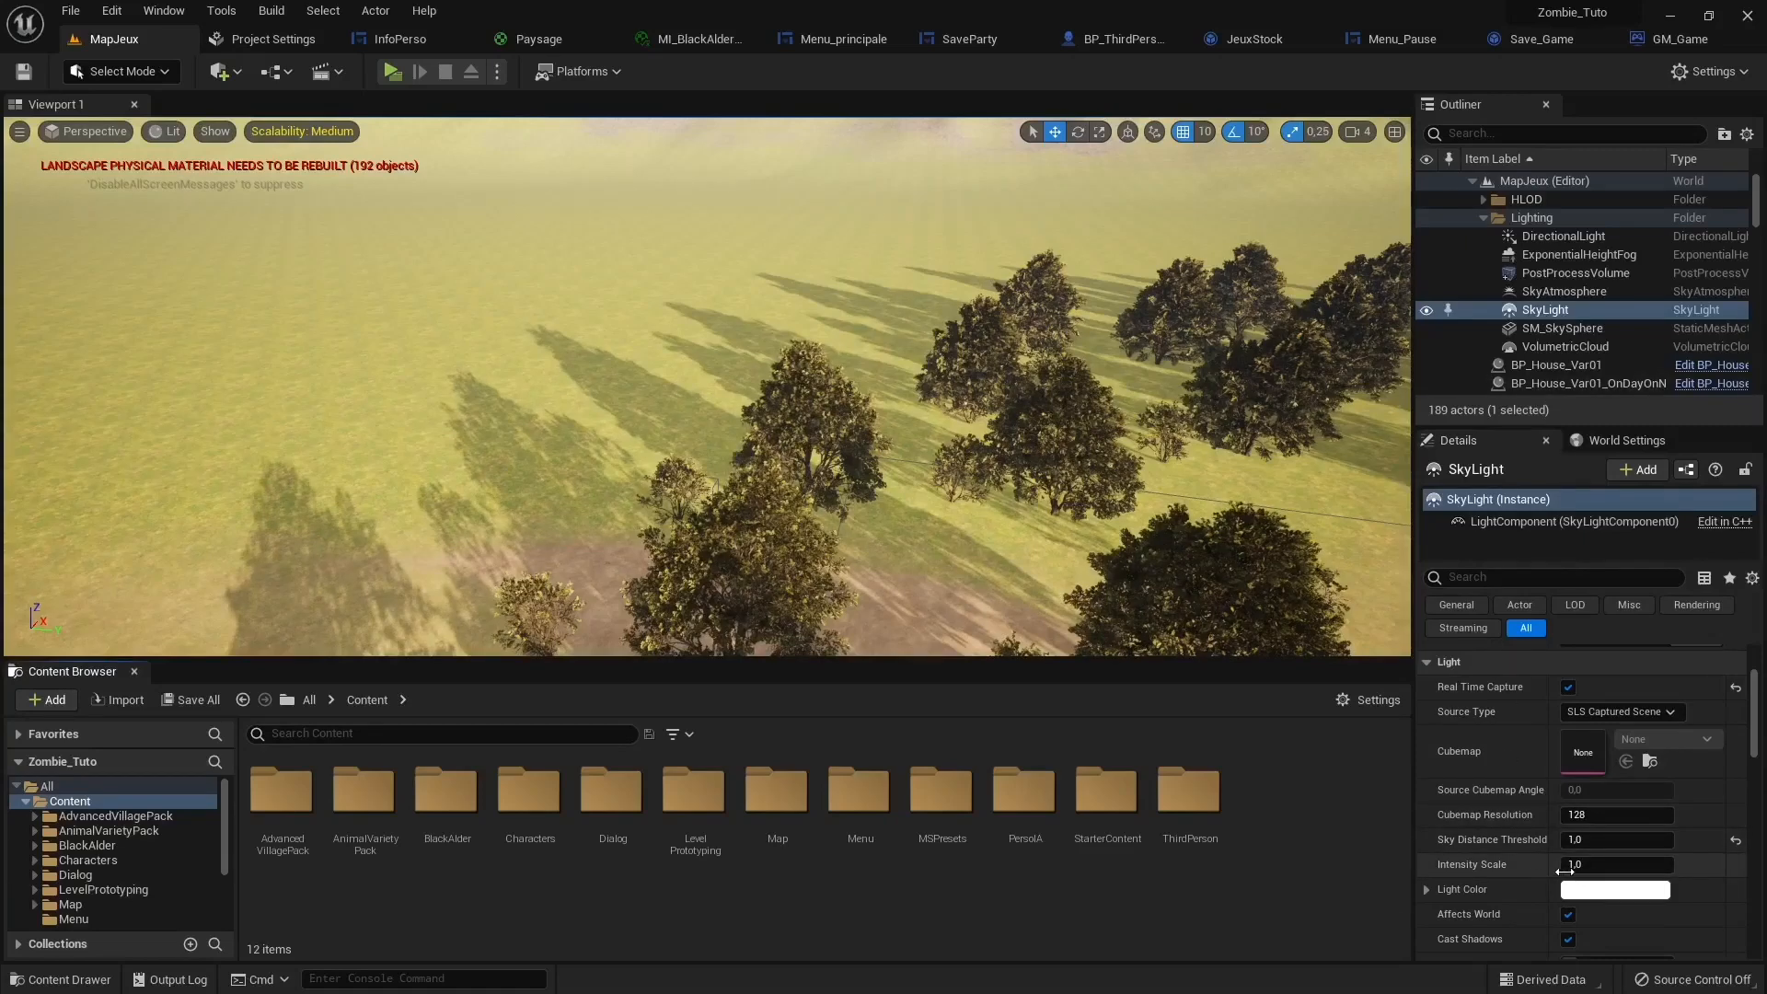
# Reset the SkyLight's Sky Distance Threshold to its default and set its Intensity Scale to 0.5
pyautogui.click(1735, 840)
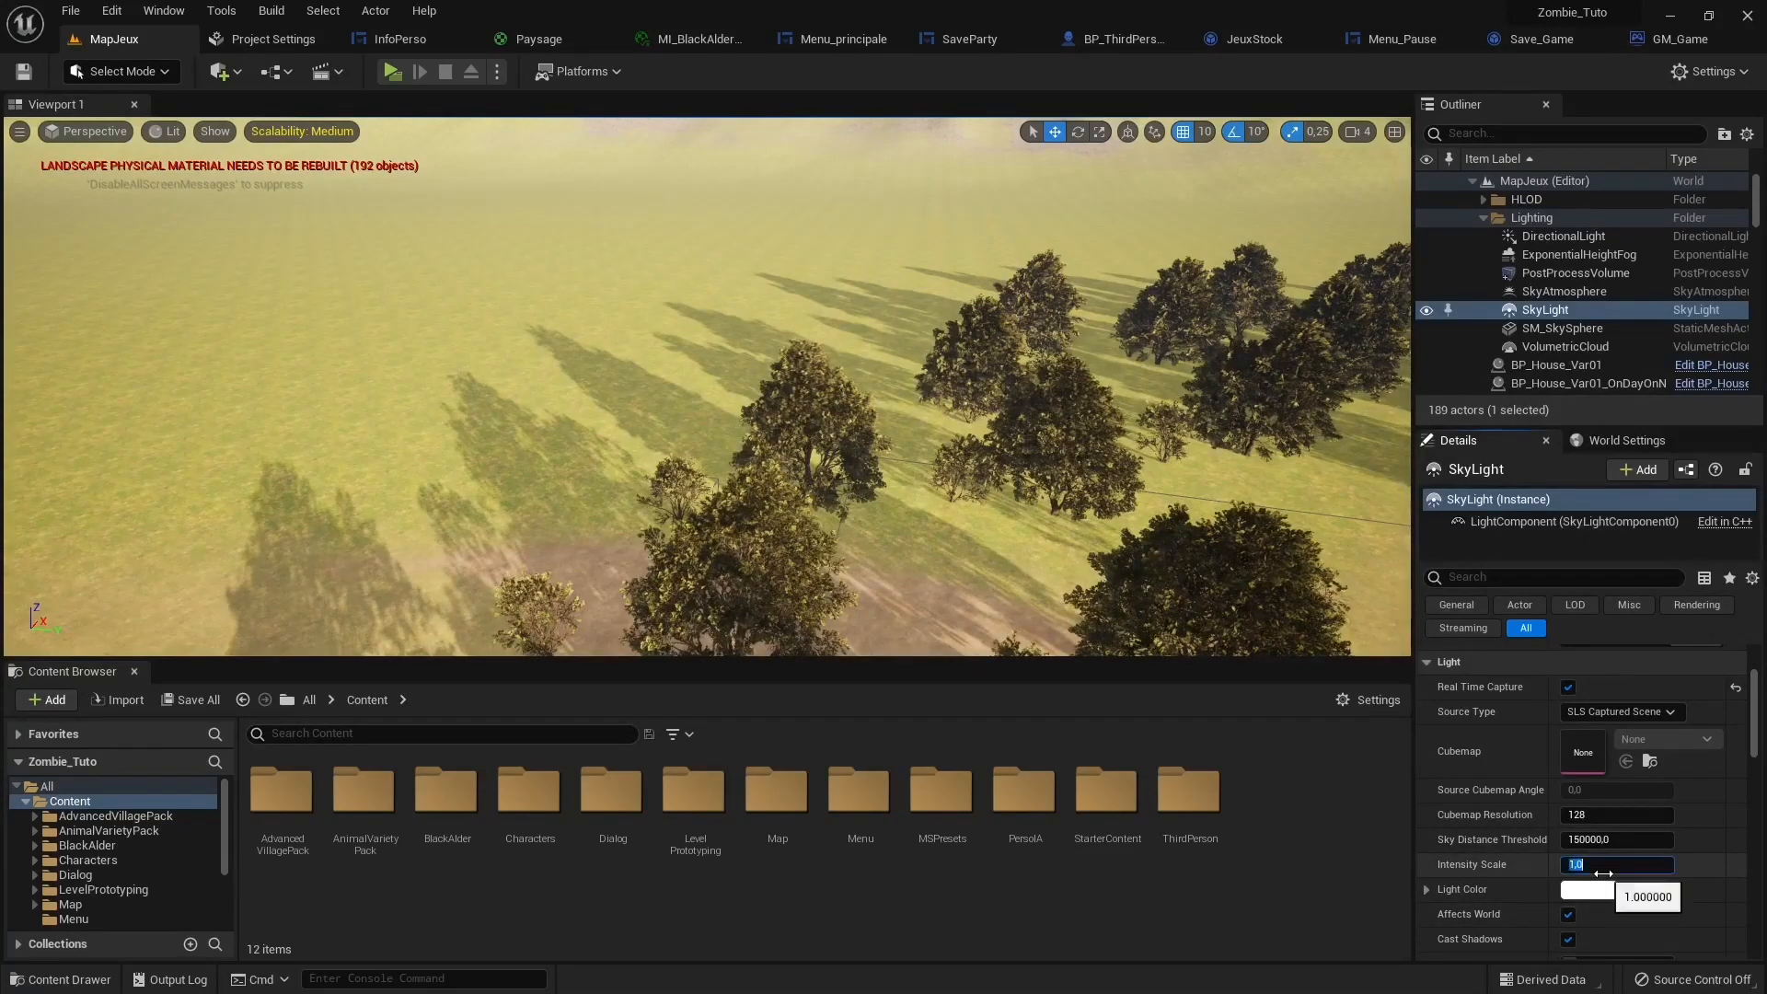
pyautogui.click(1597, 866)
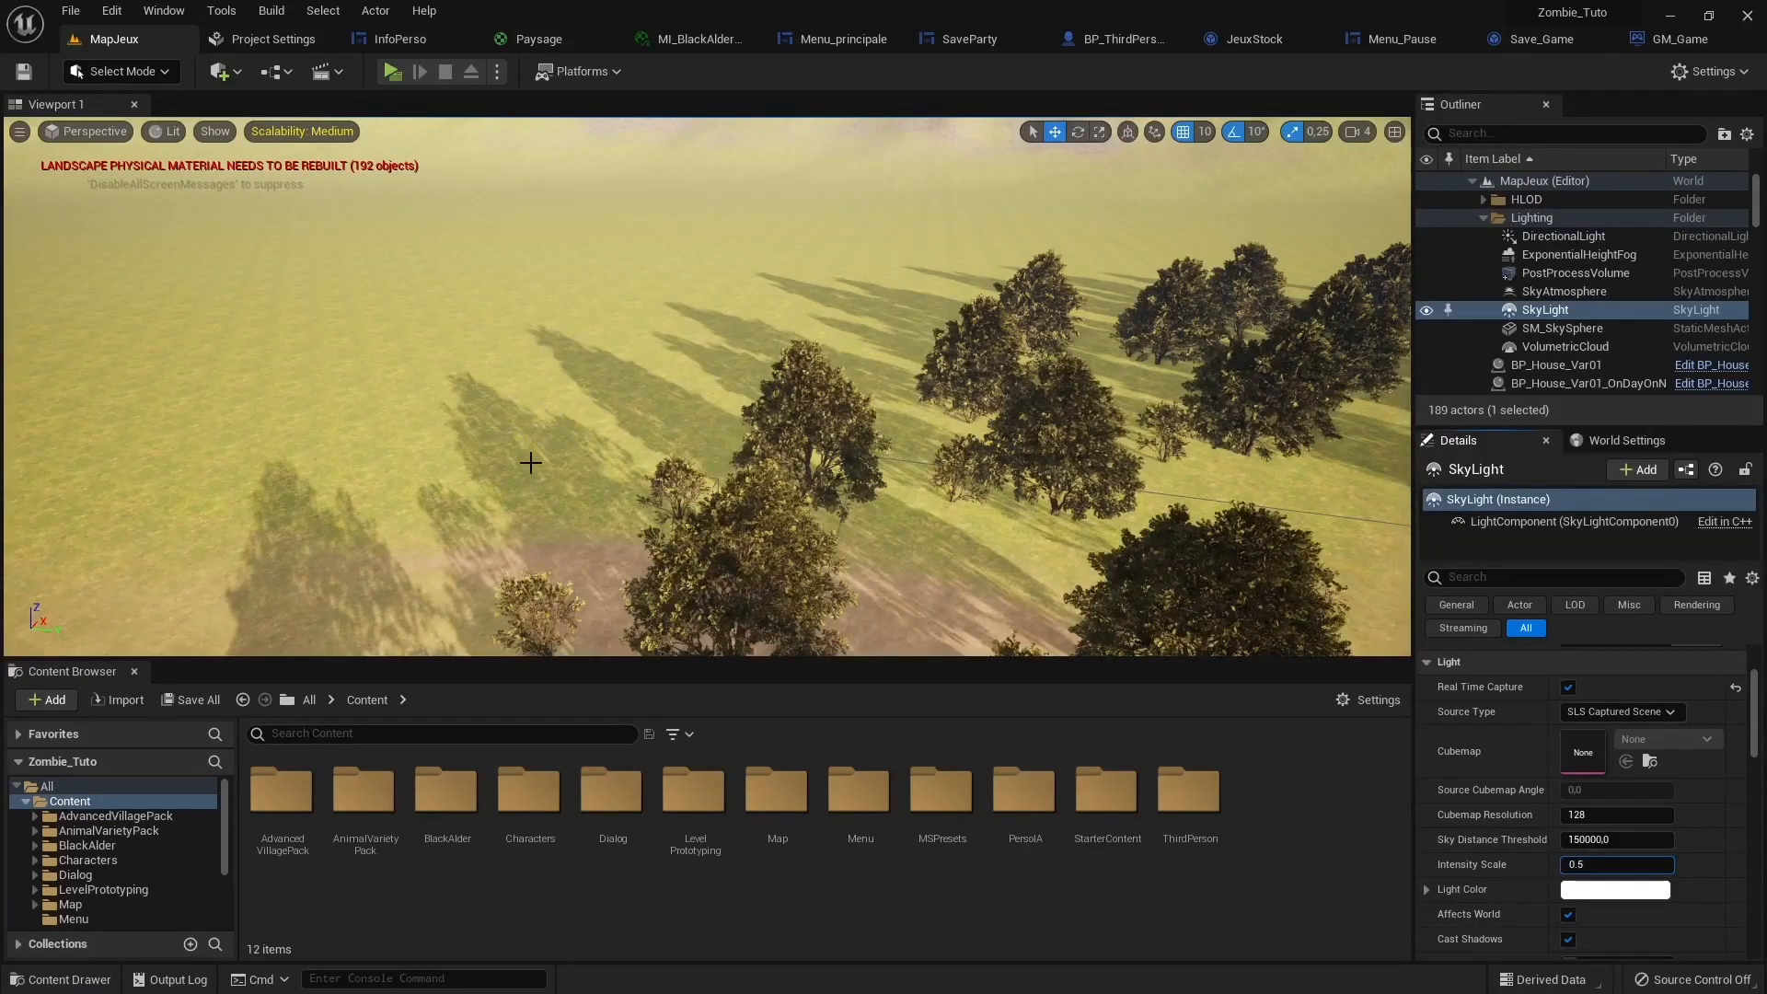
pyautogui.press('Return')
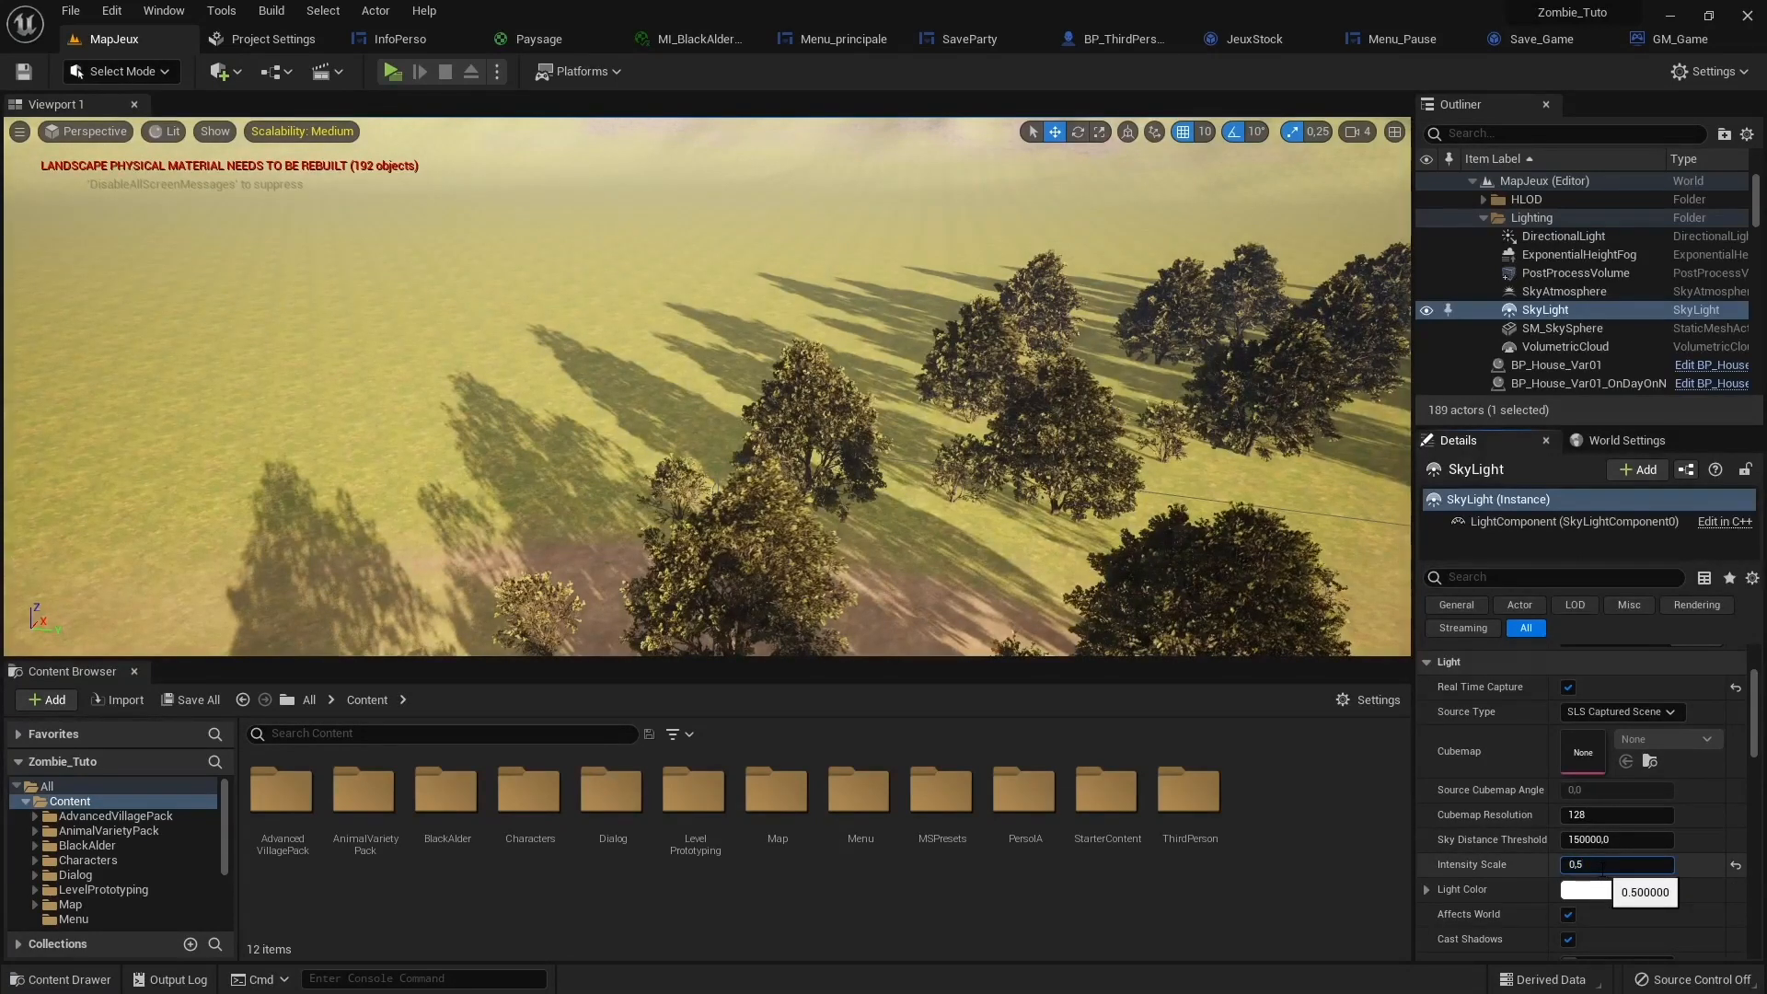
# Set the SkyLight's Intensity Scale to 0.3, check the lighting in a play test and return to the editor
pyautogui.press('BackSpace')
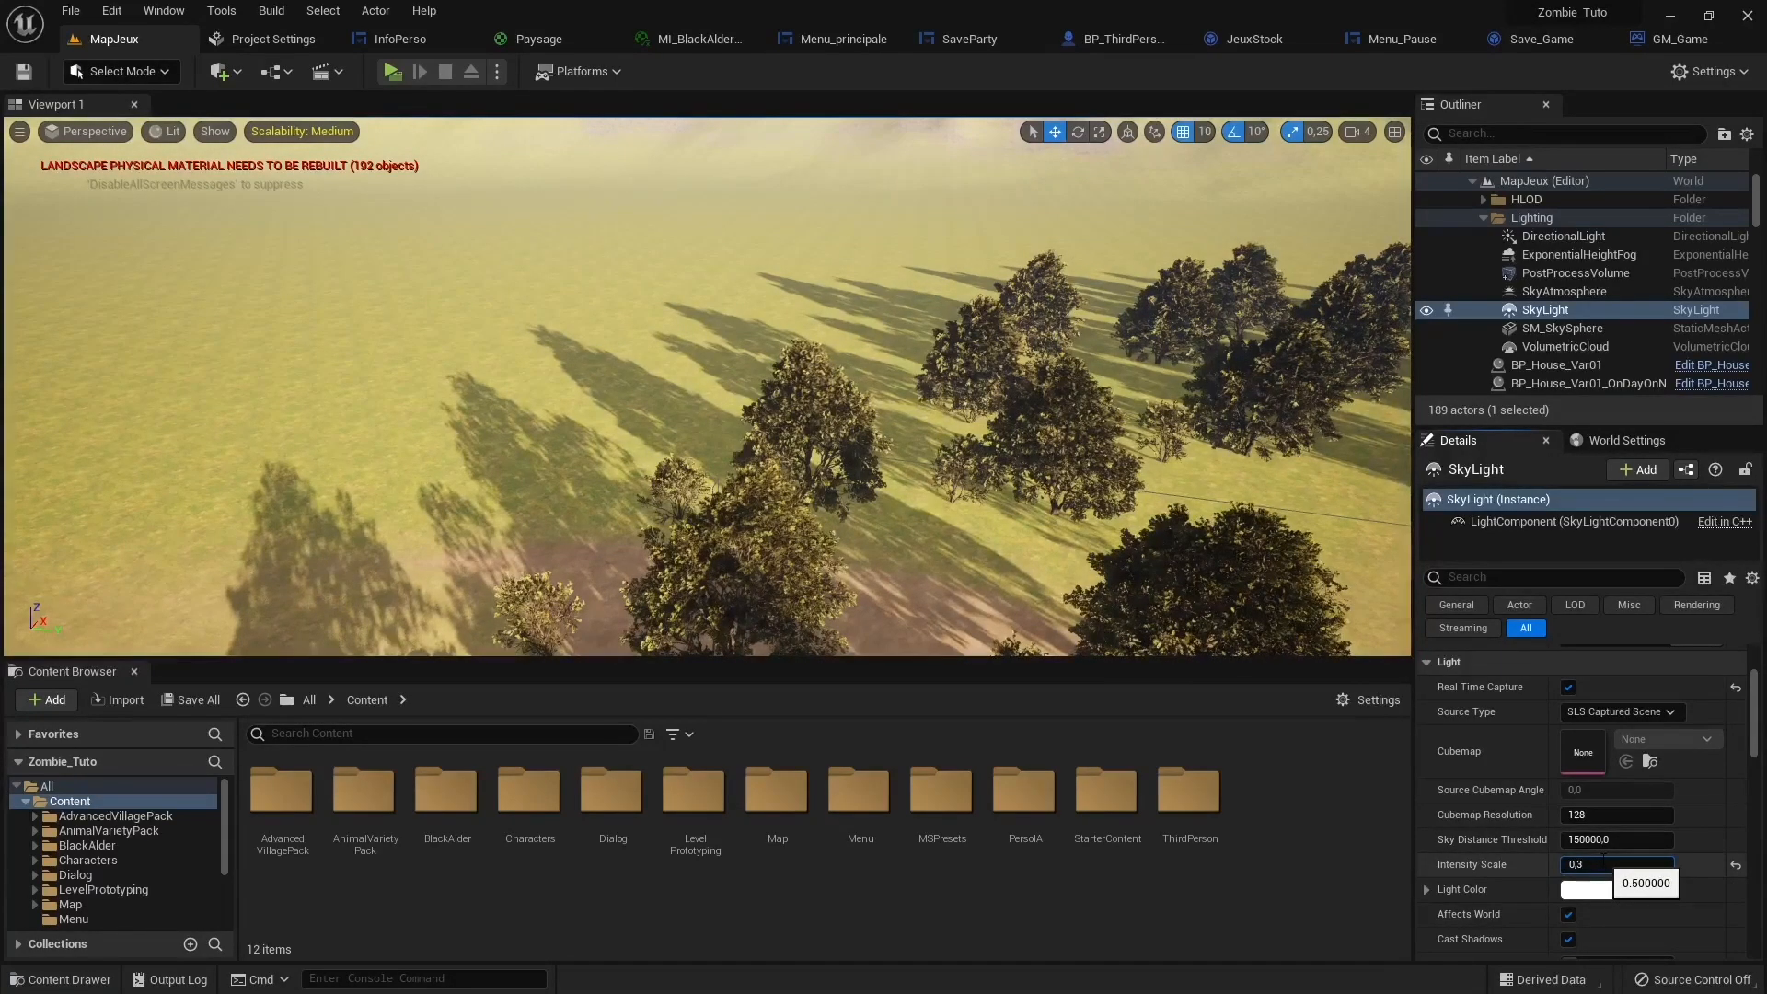
pyautogui.press('Return')
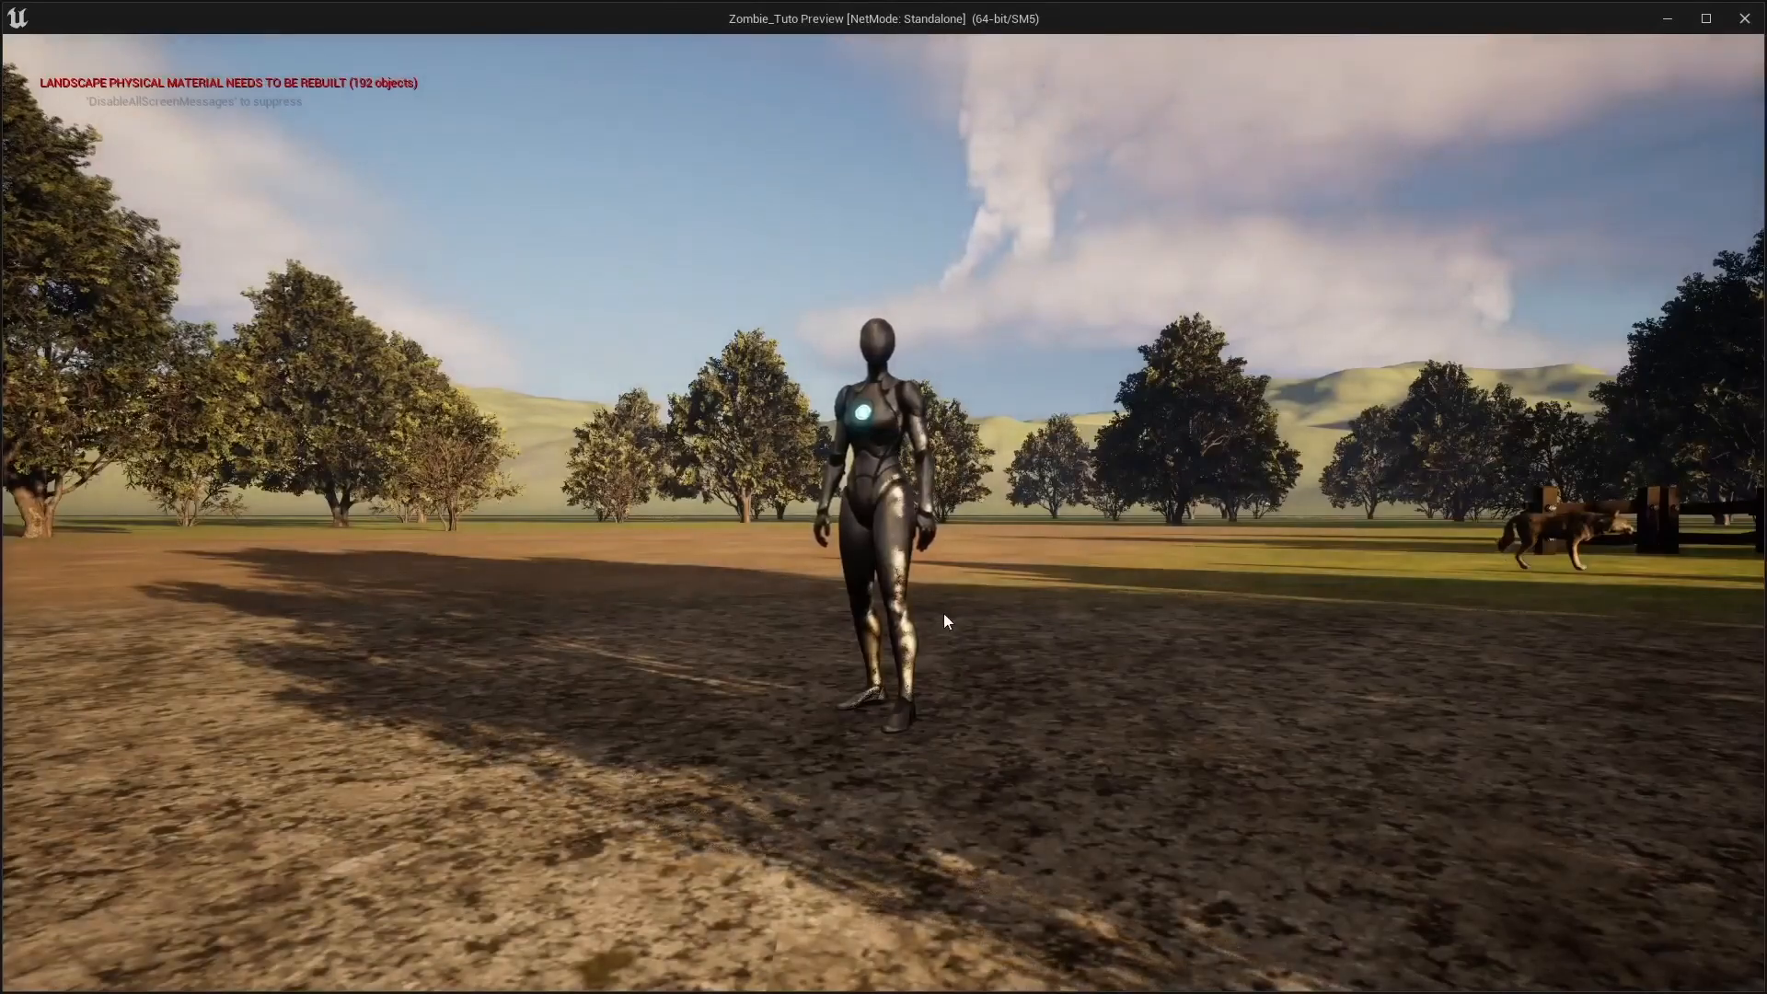
pyautogui.press('Escape')
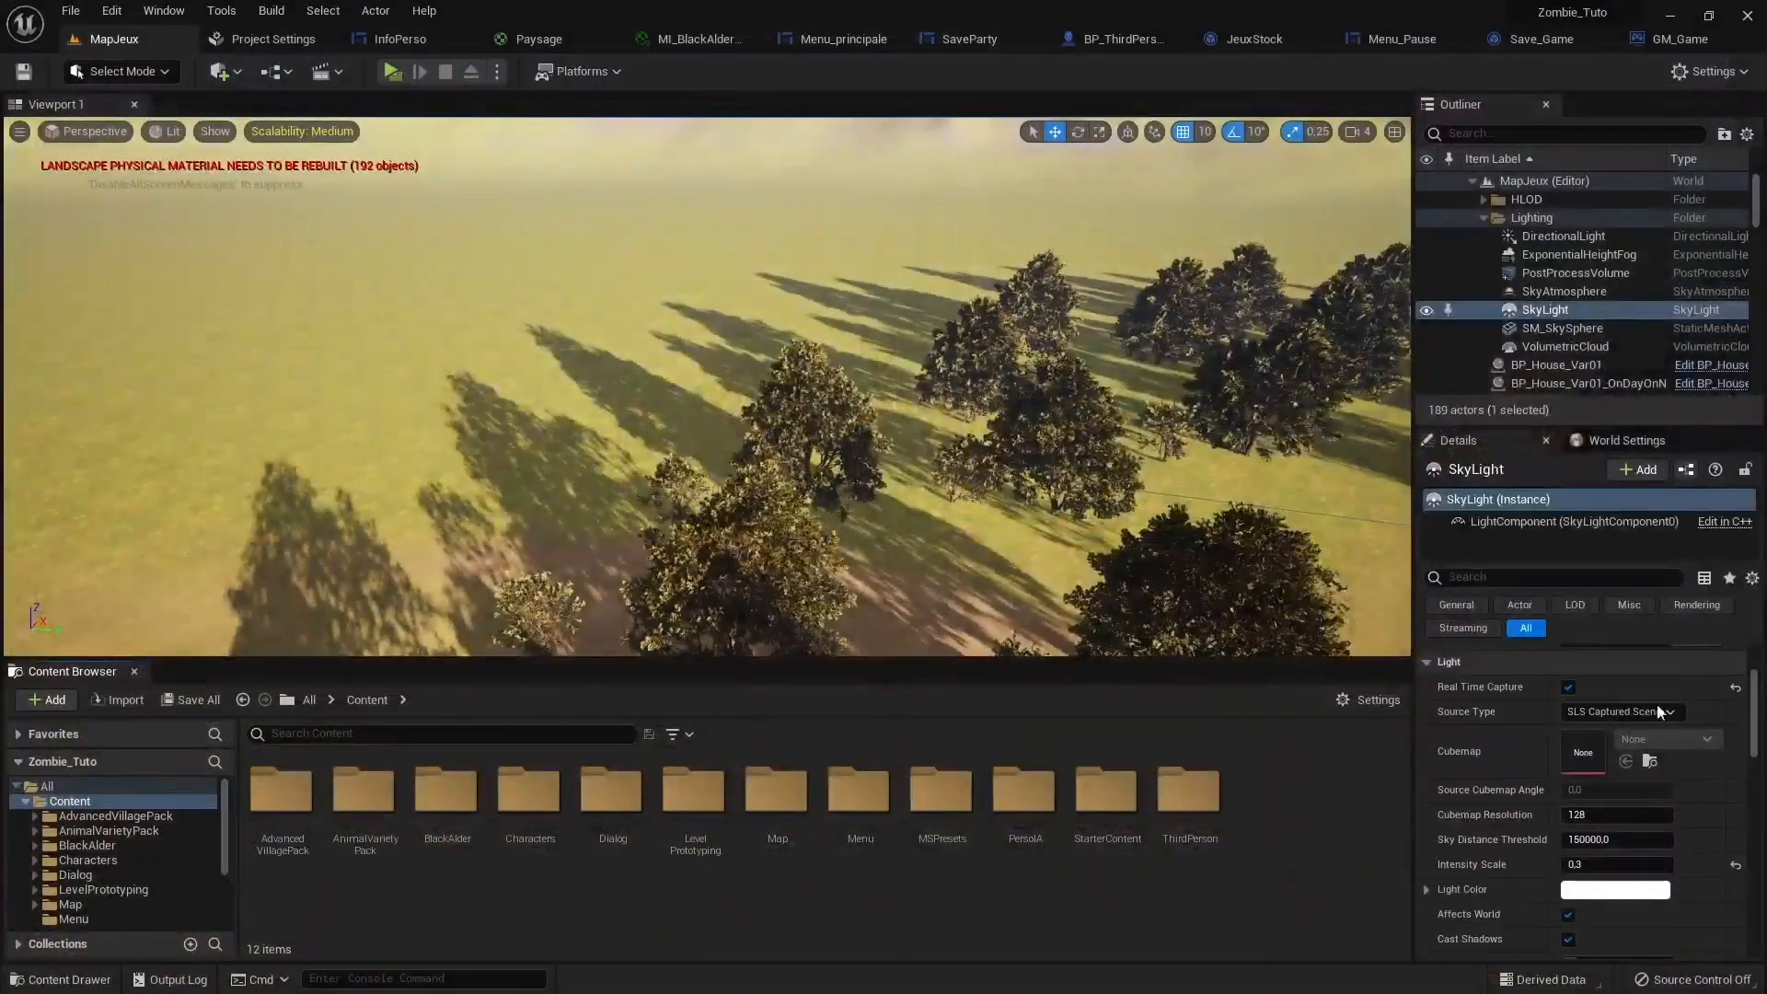